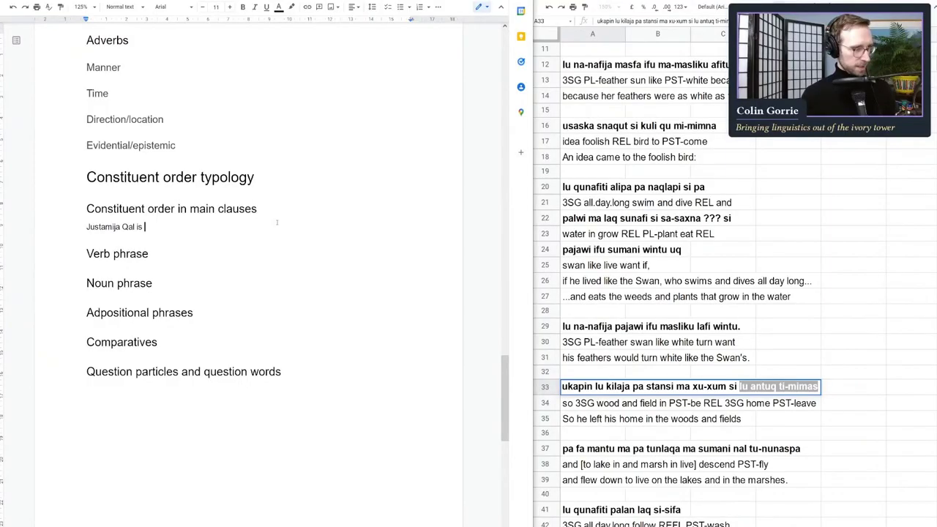
- Complete the main-clause sentence as "Justamija Qal is an SOV language." and continue the verb phrase example's gloss after "and" with "3"
text(nguage.)
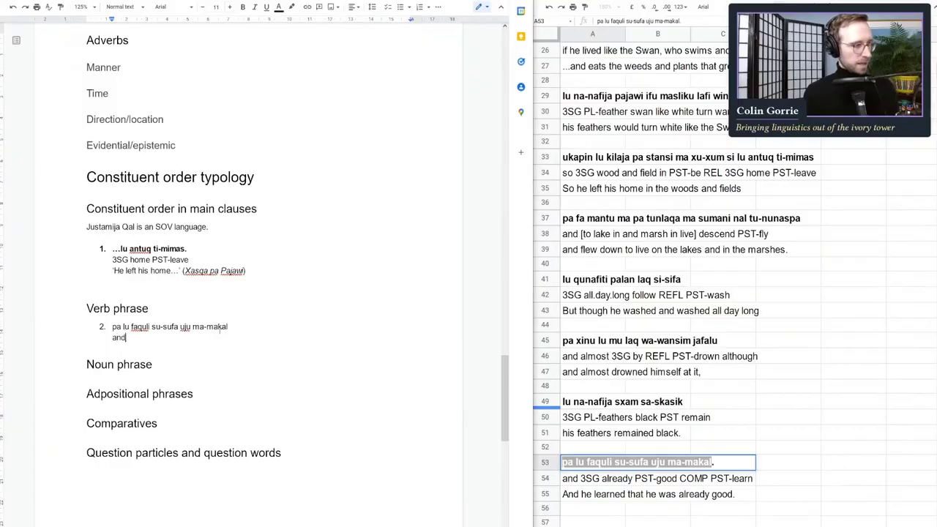
text(3)
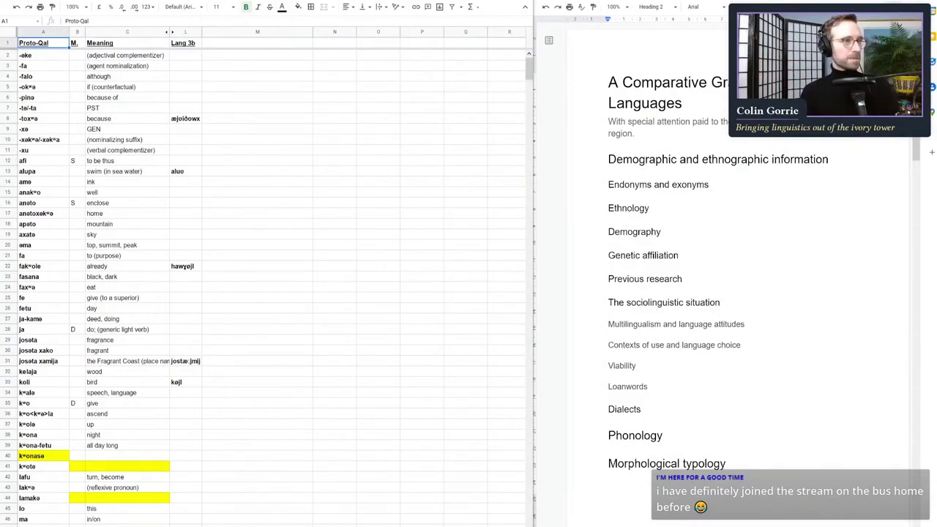
- Bring up the comparative grammar document beside the Proto-Qal word list spreadsheet
key(ctrl+l)
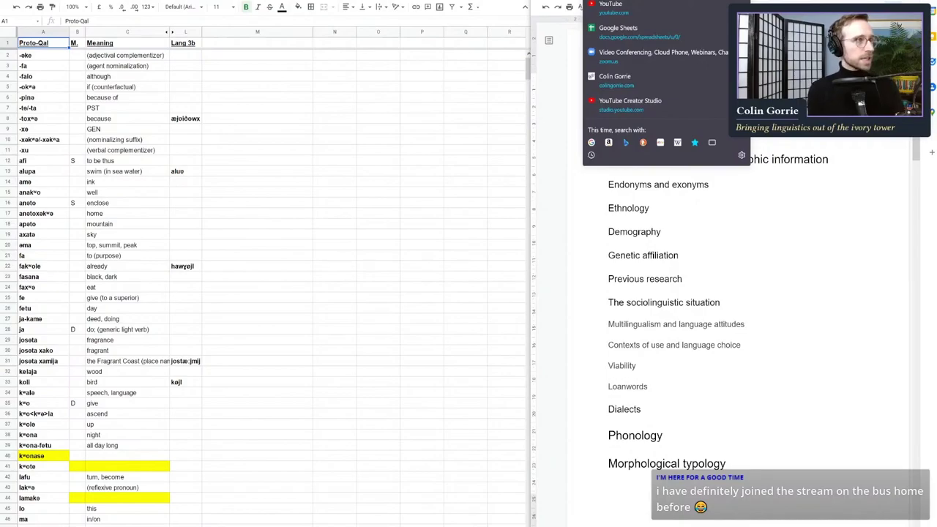
key(alt+Tab)
key(alt+Tab)
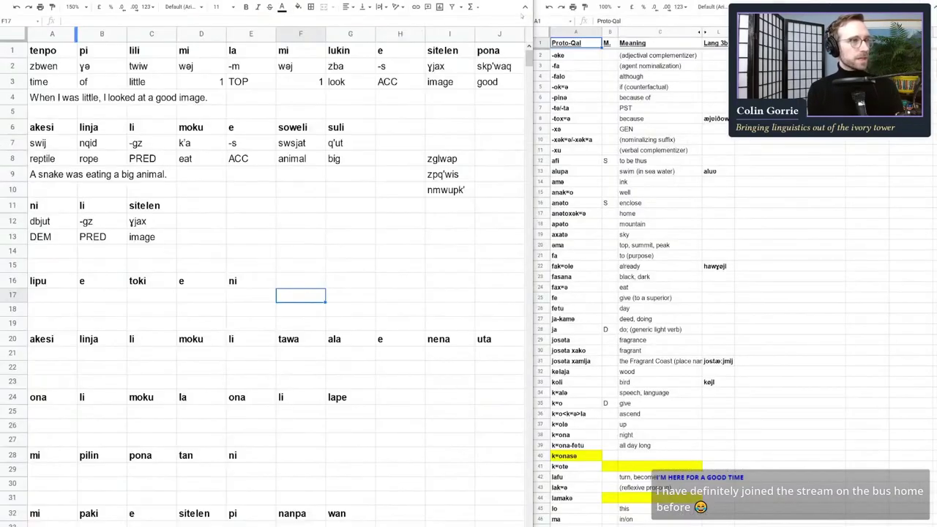
click(259, 191)
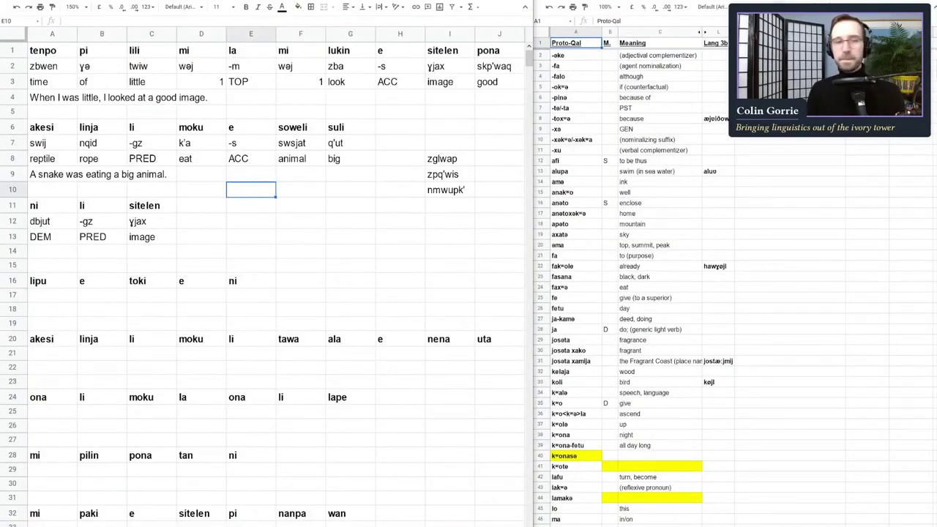
key(alt+Tab)
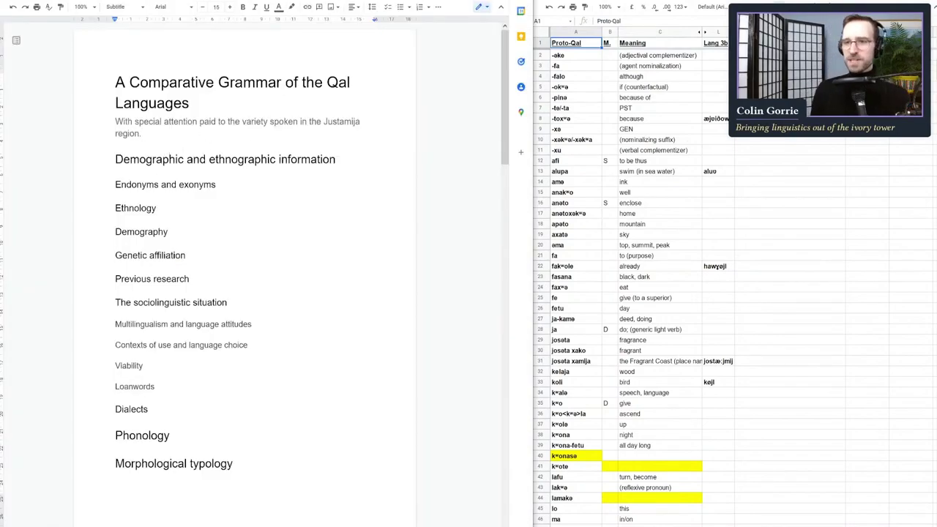
- Set the grammar document's zoom to 125%
click(211, 137)
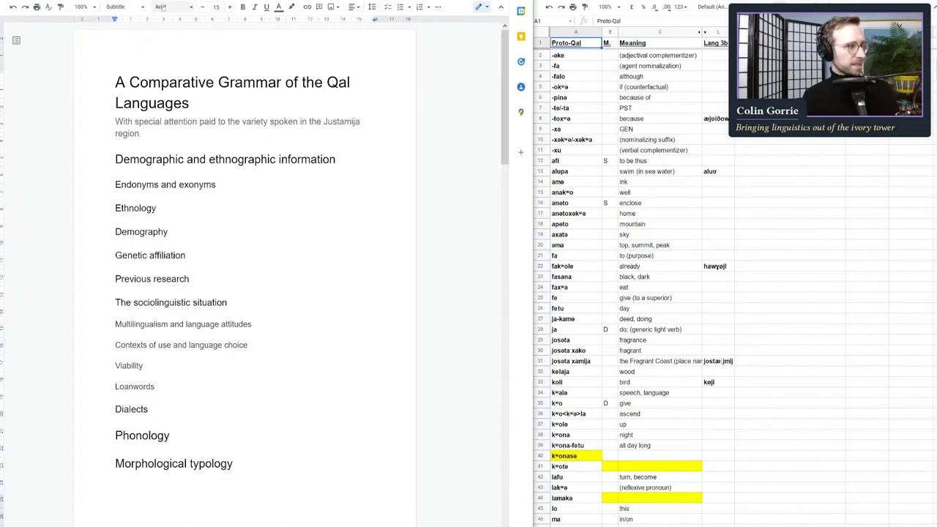
click(93, 9)
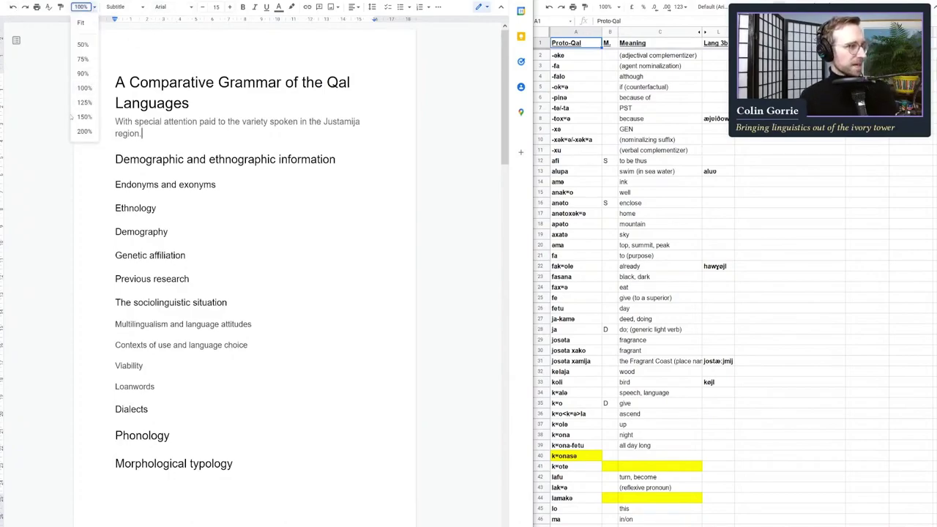
click(82, 103)
click(93, 9)
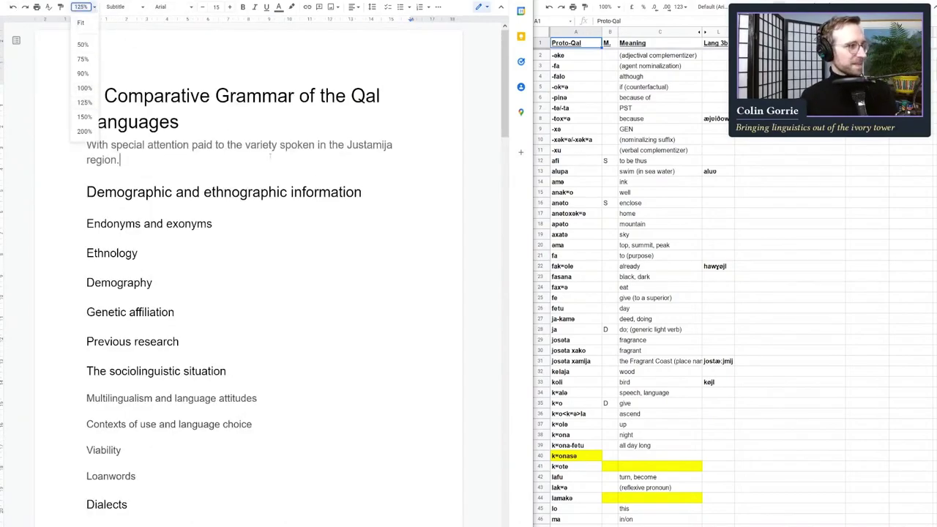
click(290, 192)
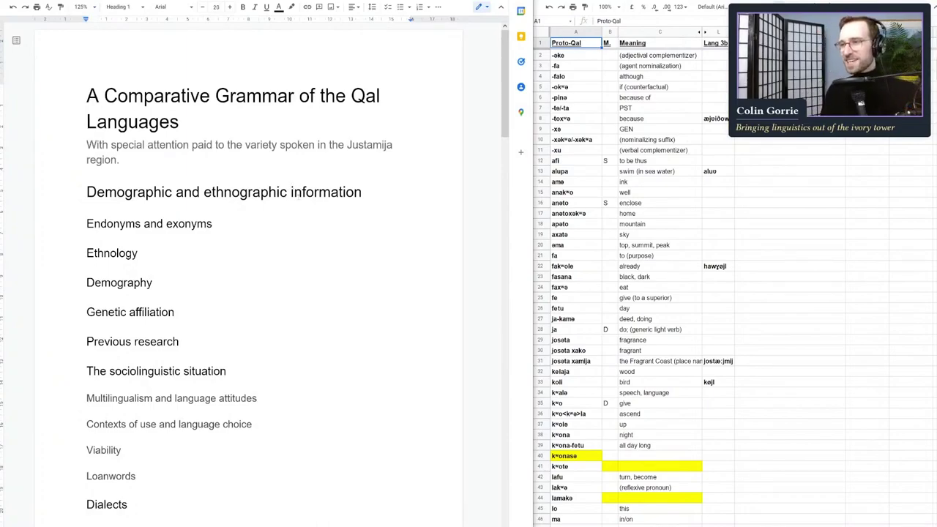
- Move the first section to a new page and add a line reading "By" plus the author's full name below the subtitle
click(298, 165)
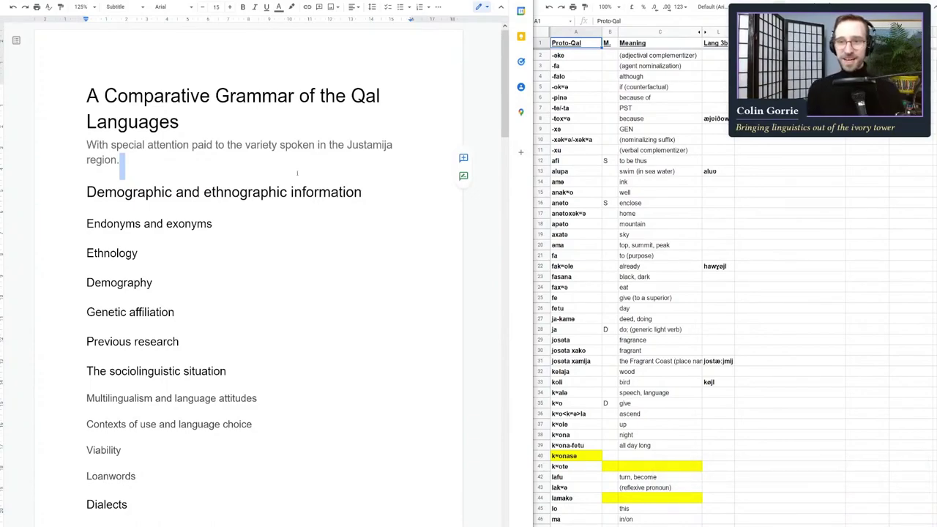
key(Return)
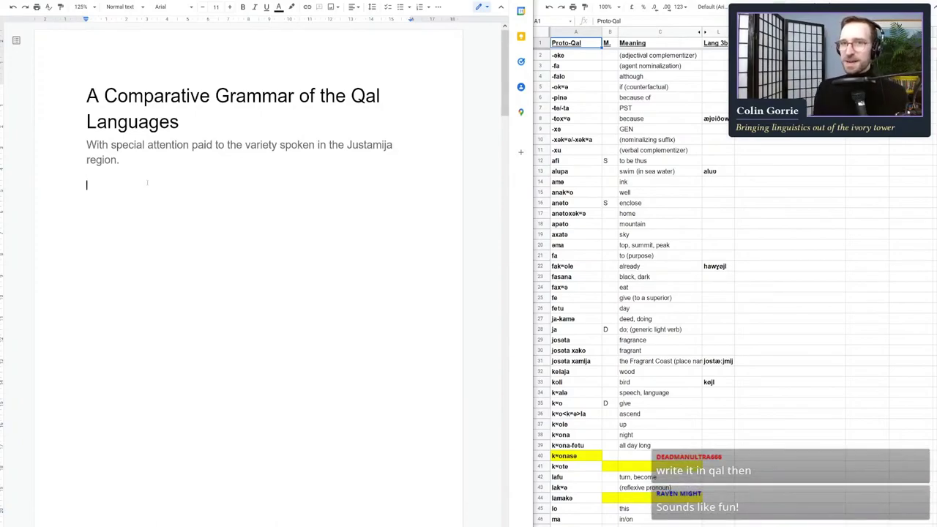
text(C)
key(BackSpace)
text(Wi)
key(BackSpace)
key(BackSpace)
text(By )
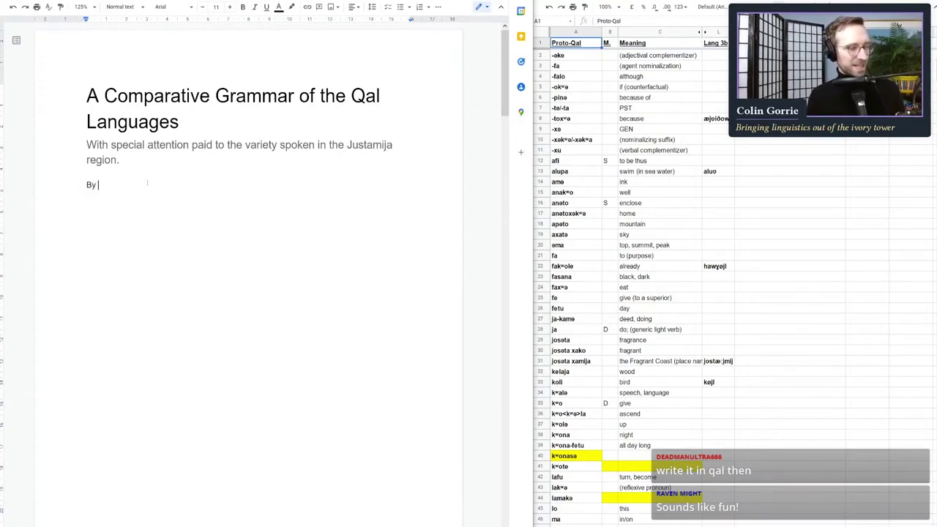
text(Corne)
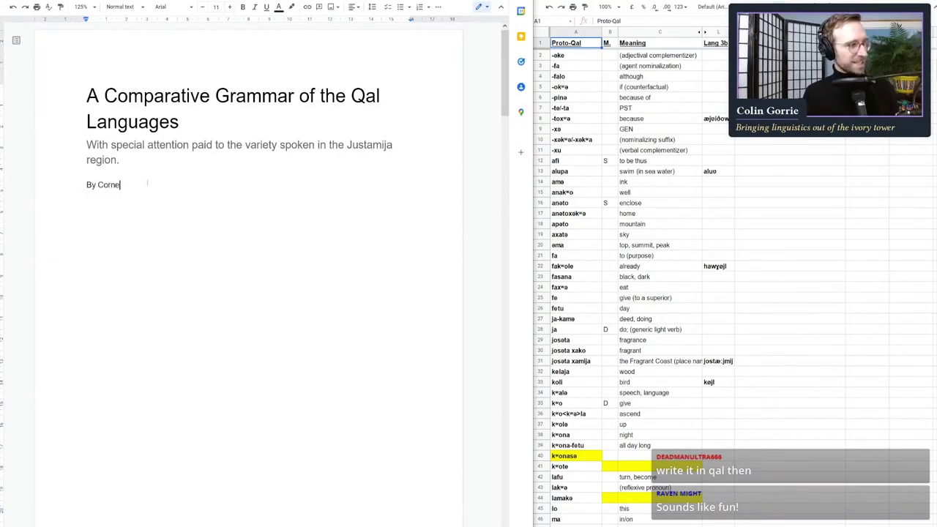
text(lius Q. S)
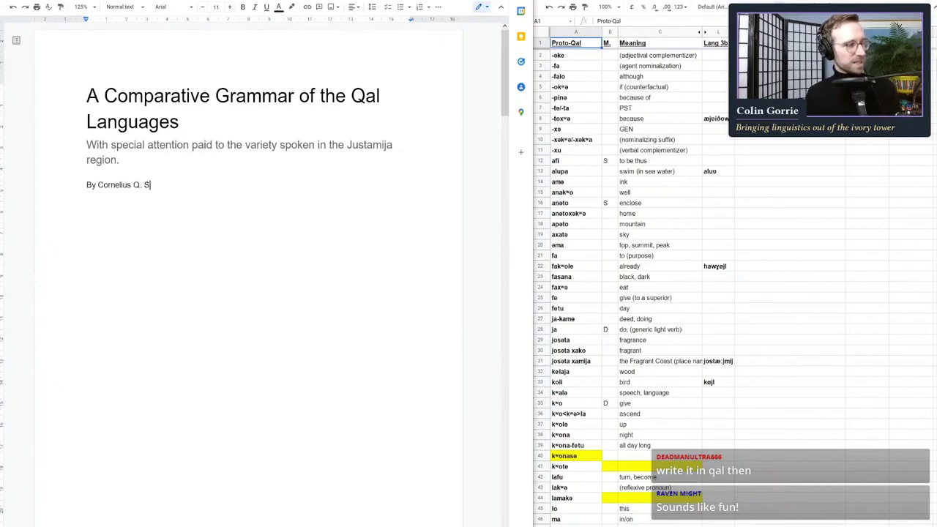
text(prat)
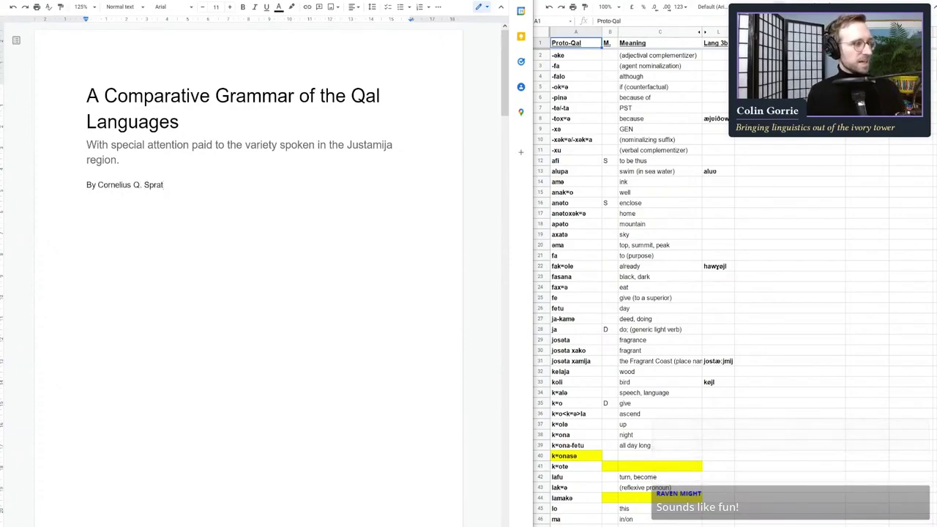
text(, III)
key(BackSpace)
key(BackSpace)
key(BackSpace)
key(BackSpace)
key(BackSpace)
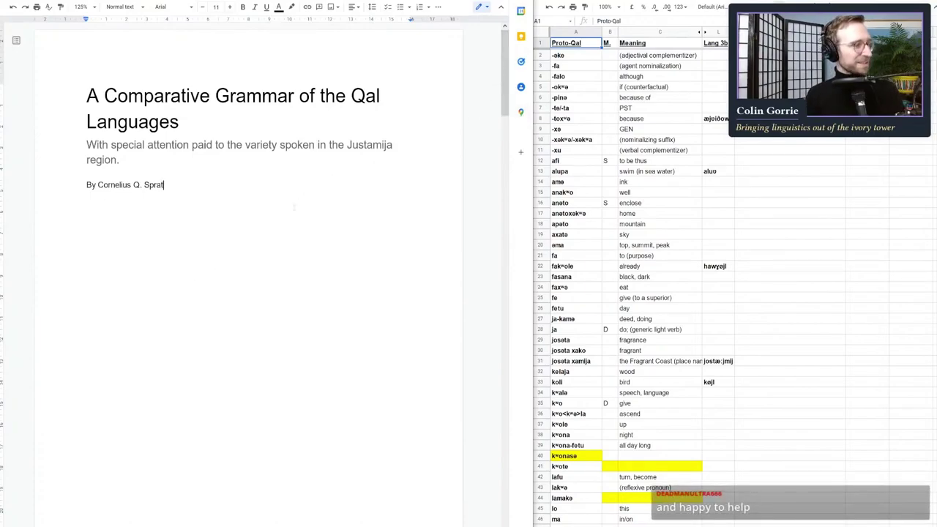
- Make the author's name in the byline bold, leaving the word "By" in regular weight
key(shift+Left)
key(shift+Left)
key(shift+Left)
key(shift+Left)
key(shift+Left)
key(shift+Left)
key(shift+Left)
key(shift+Left)
key(shift+Left)
key(shift+Left)
key(shift+Left)
key(shift+Left)
key(shift+Left)
key(shift+Left)
key(shift+Left)
key(shift+Left)
key(shift+Left)
key(shift+Left)
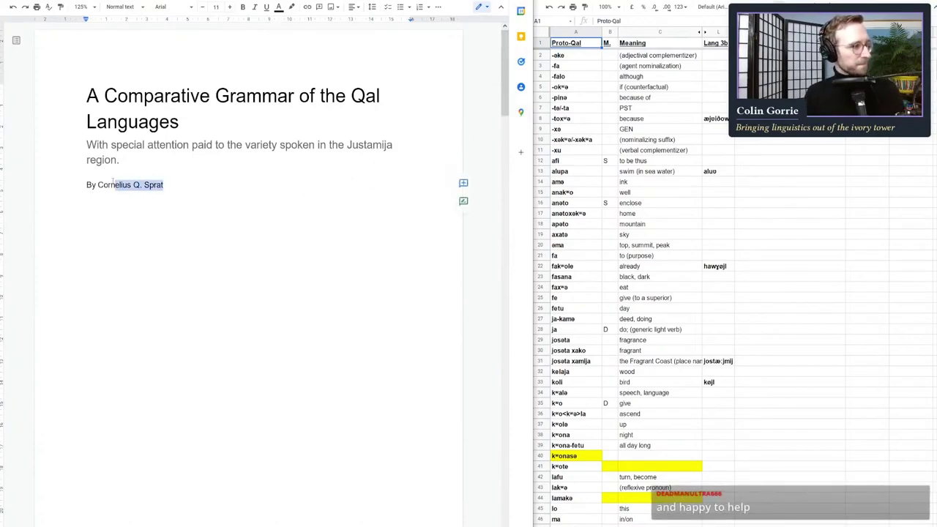
key(ctrl+b)
click(148, 144)
- Examine the grammar's outline of headings from "Demographic and ethnographic information" through "Constituent order typology"
drag(503, 68, 502, 71)
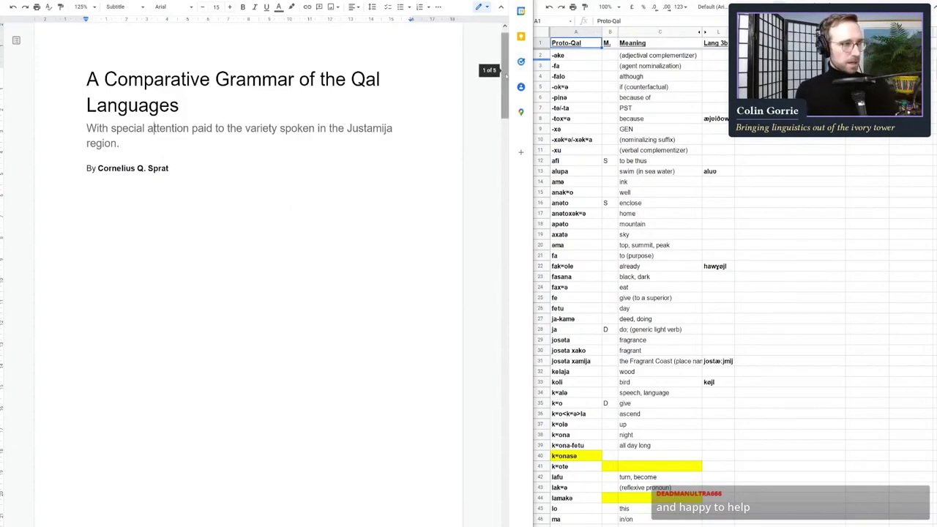
scroll(462, 93, down, 9)
scroll(358, 116, down, 8)
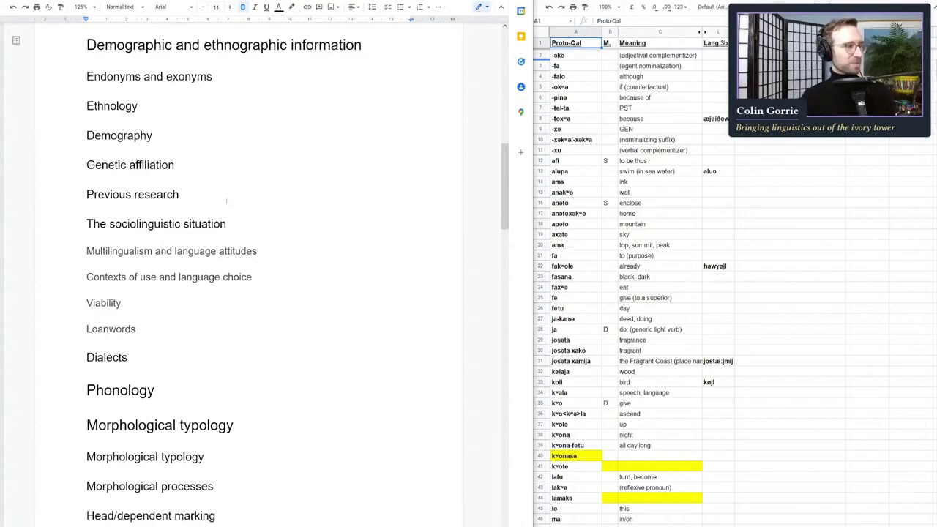
scroll(227, 201, up, 1)
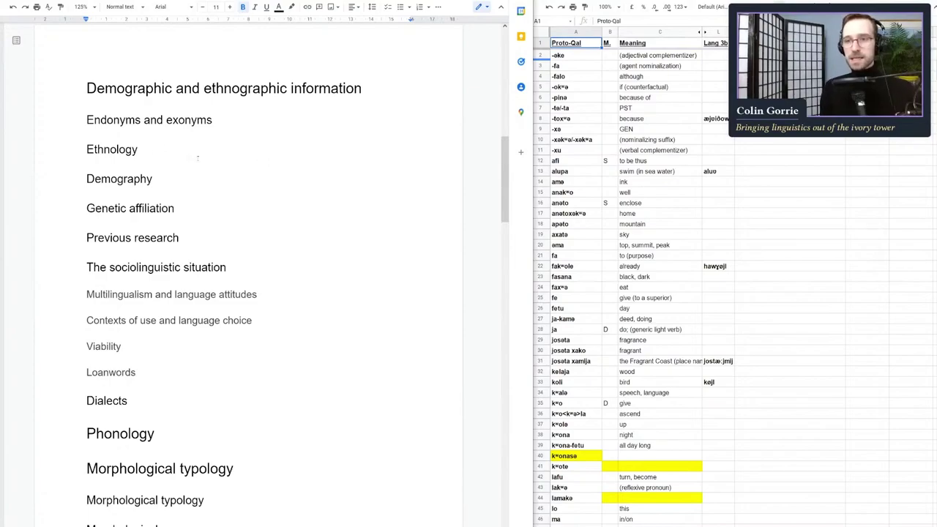
double_click(189, 91)
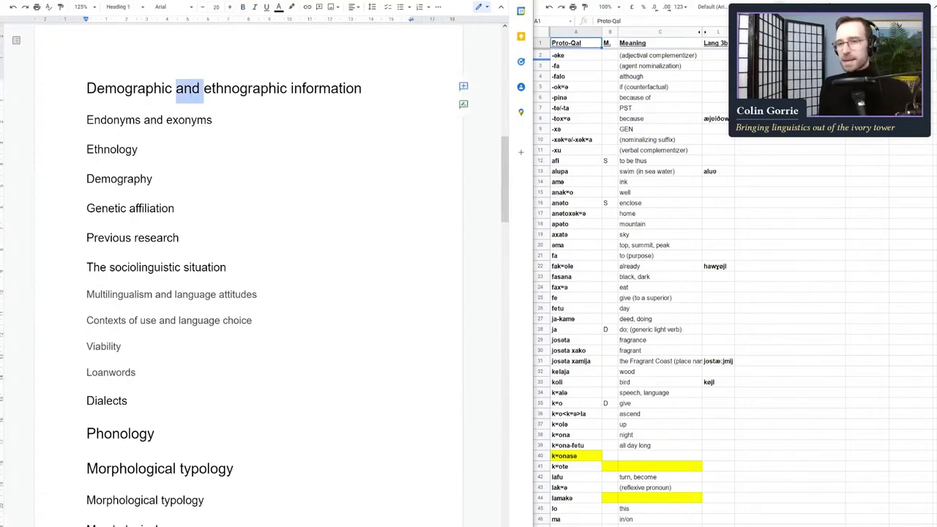
scroll(248, 293, down, 1)
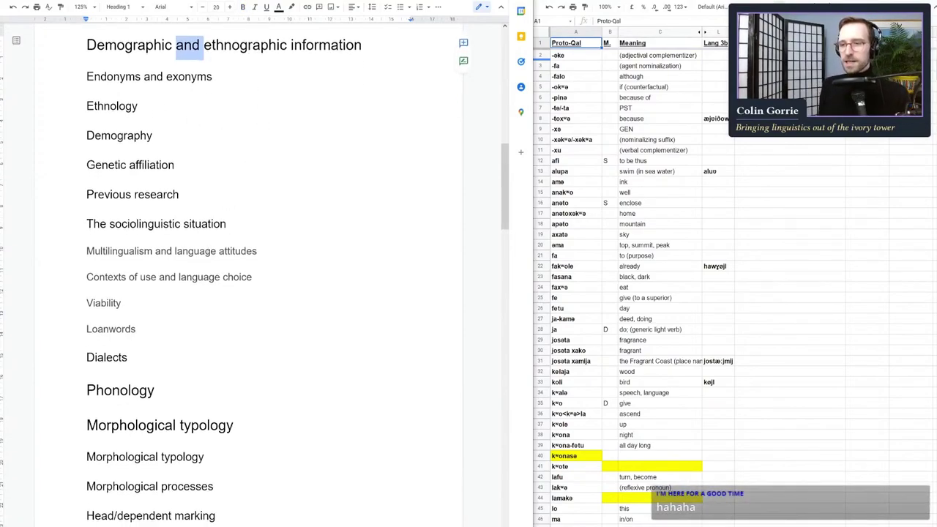
scroll(238, 234, down, 1)
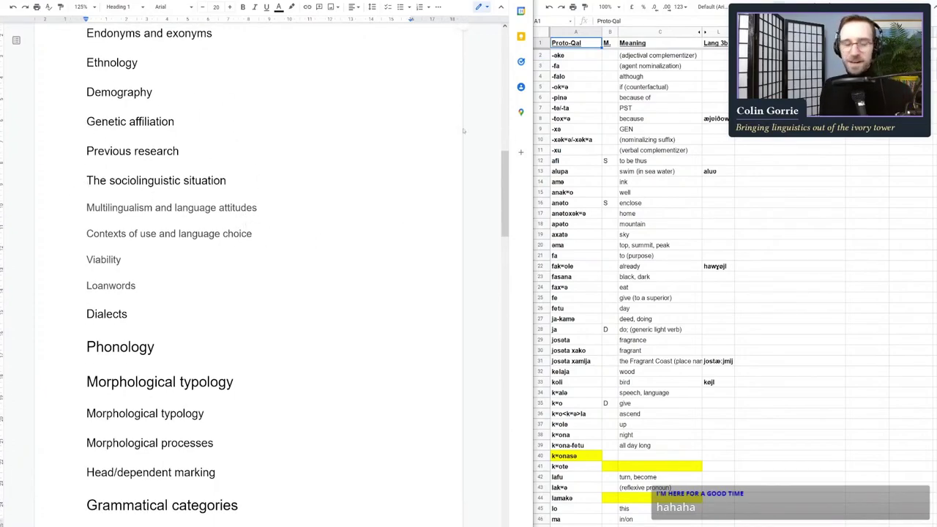
double_click(150, 347)
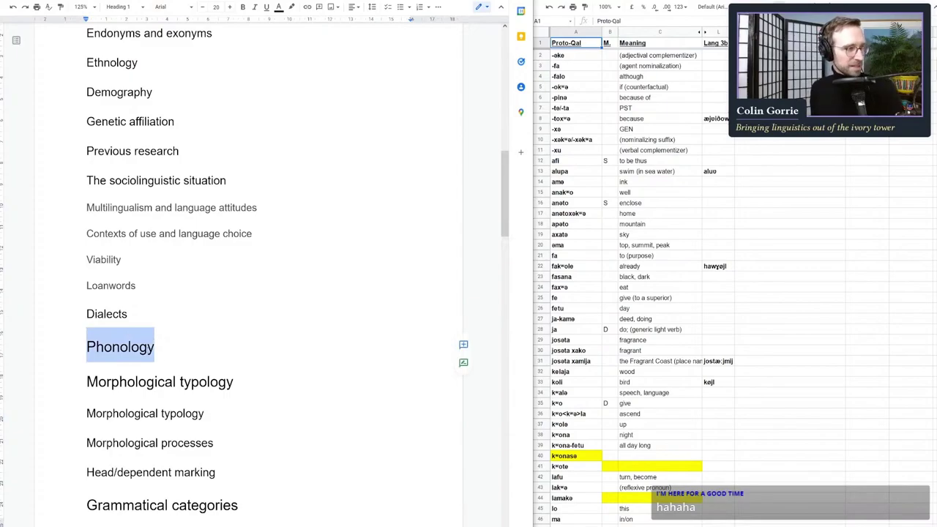
click(176, 358)
scroll(176, 358, down, 4)
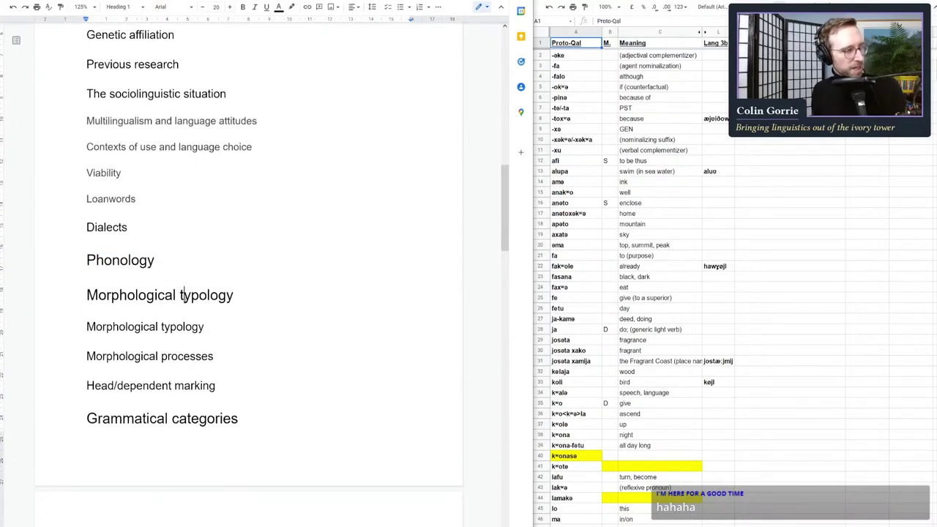
scroll(202, 313, down, 9)
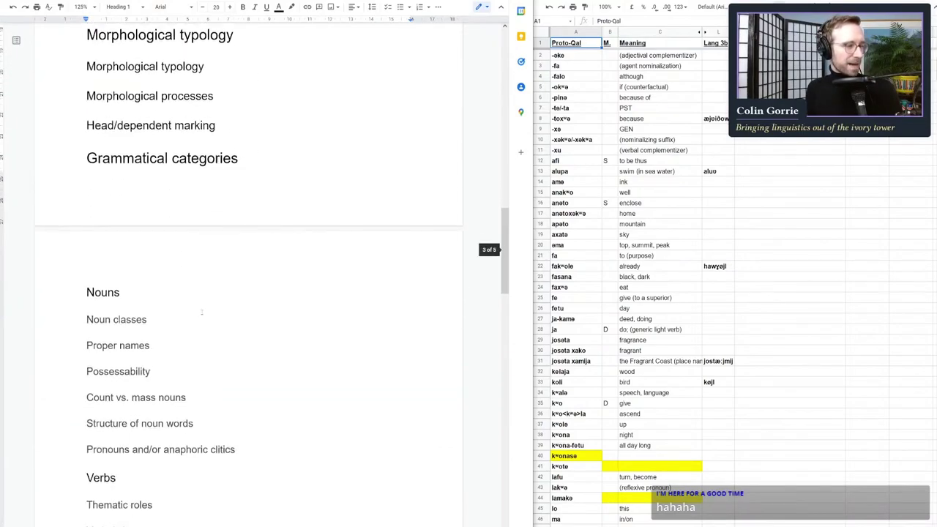
scroll(201, 312, down, 10)
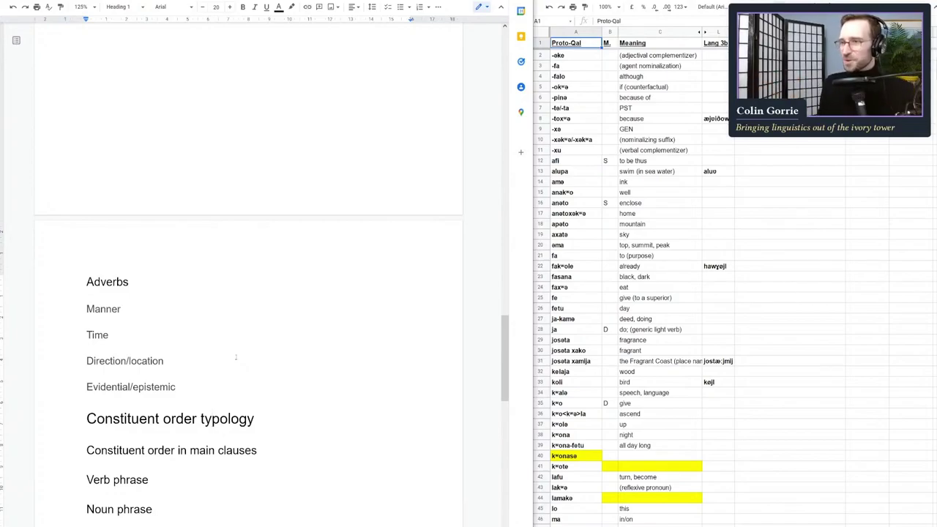
click(243, 358)
click(386, 382)
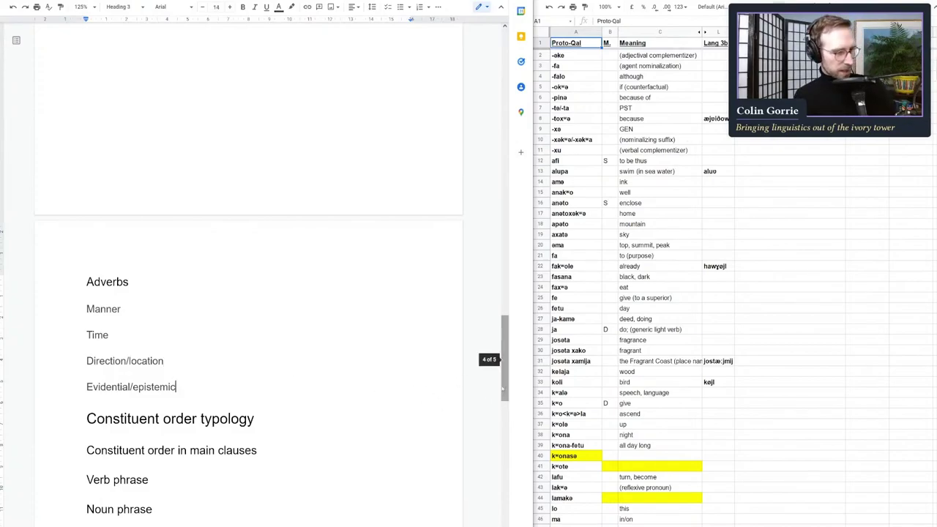
- Switch the spreadsheet from the Proto-Qal word list to the Phonology sheet
click(659, 308)
key(ctrl+shift+Page_Up)
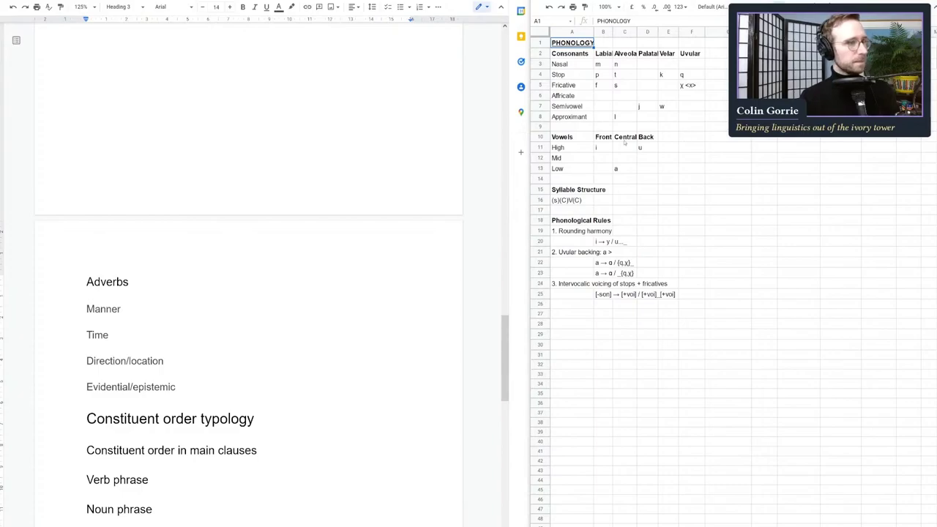
click(624, 147)
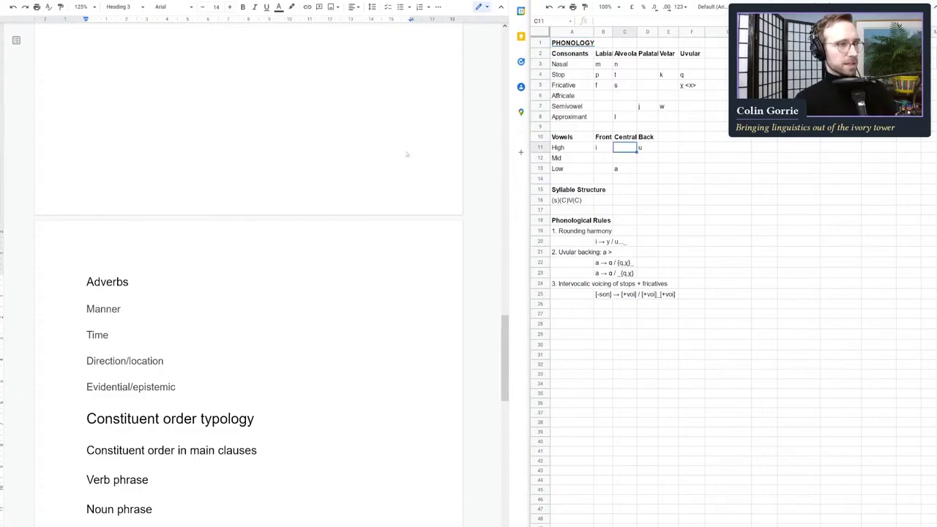
click(353, 153)
key(ctrl+Home)
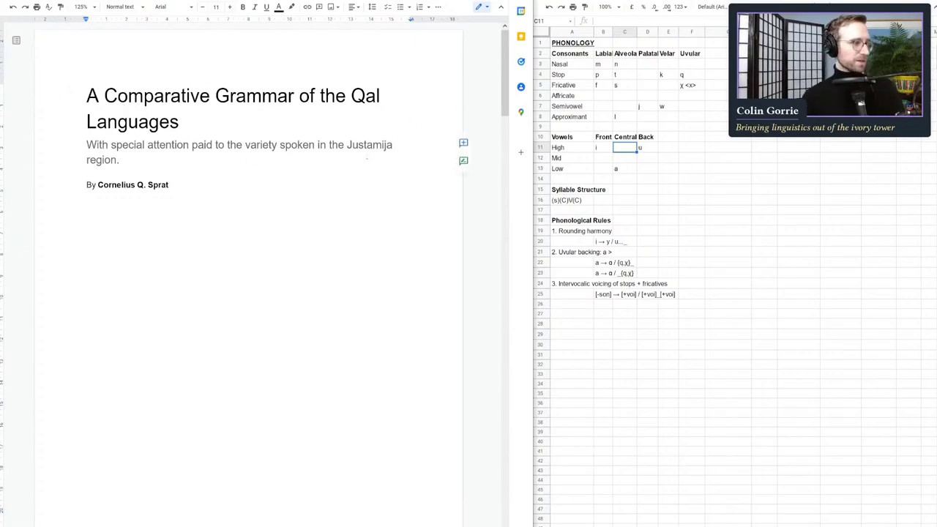
key(Left)
click(691, 262)
click(205, 121)
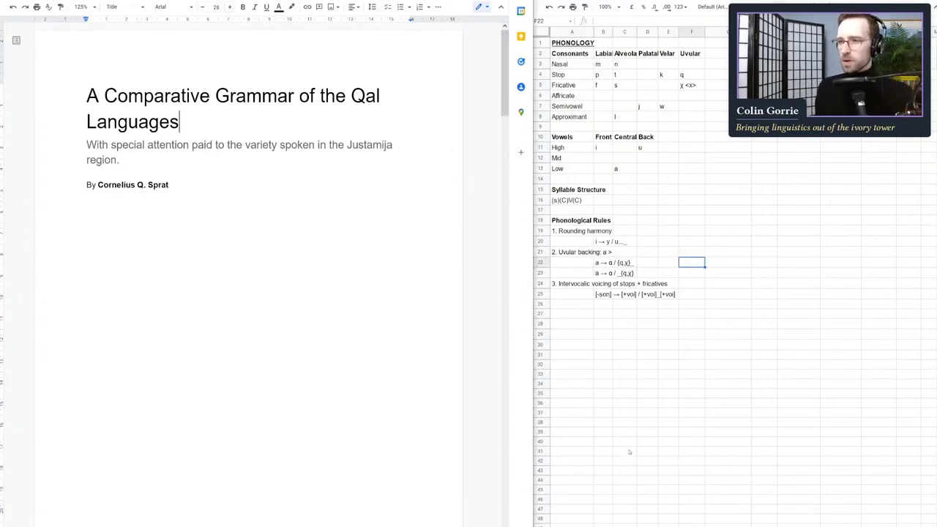
- Add an empty body-text line beneath the heading "Constituent order in main clauses"
key(Page_Down)
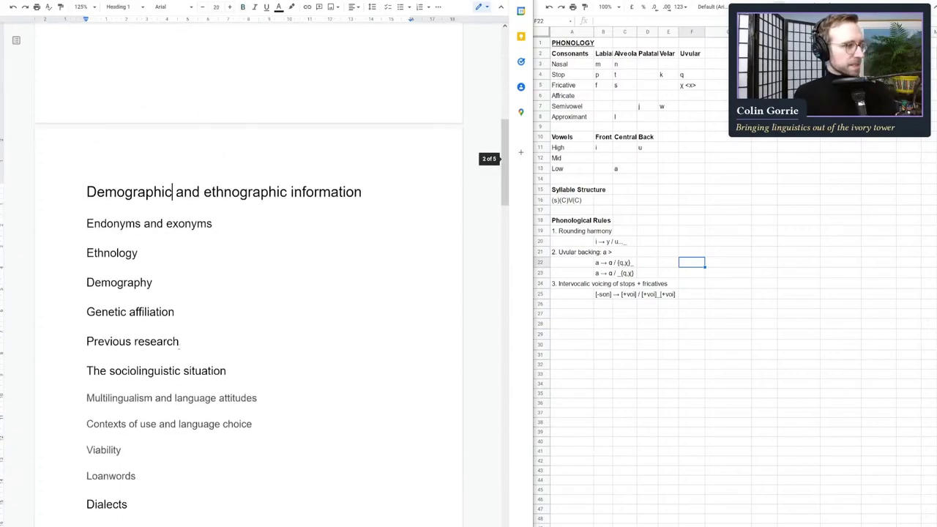
key(Page_Down)
key(Page_Down)
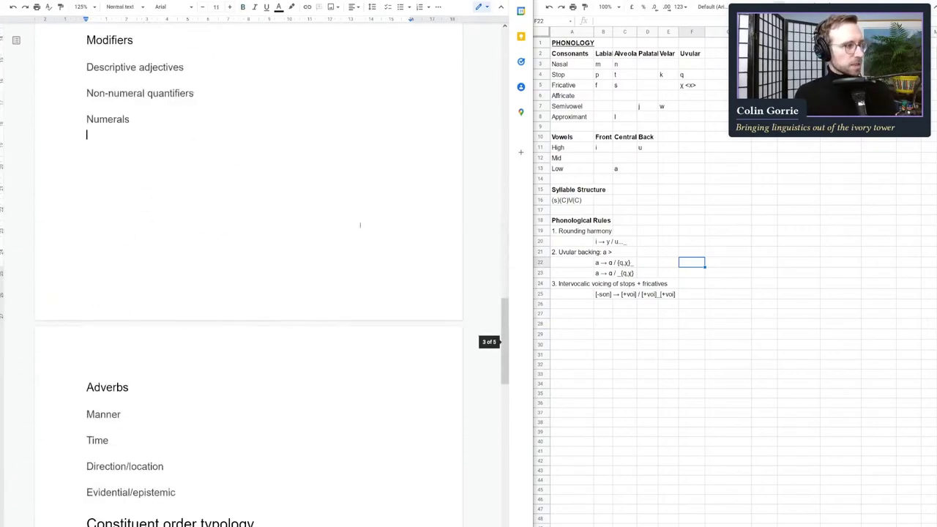
key(Page_Down)
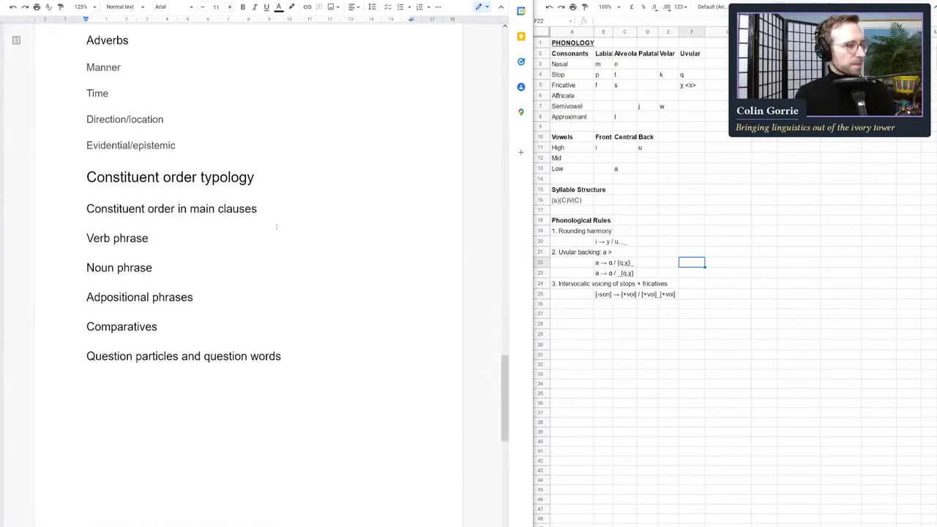
key(Return)
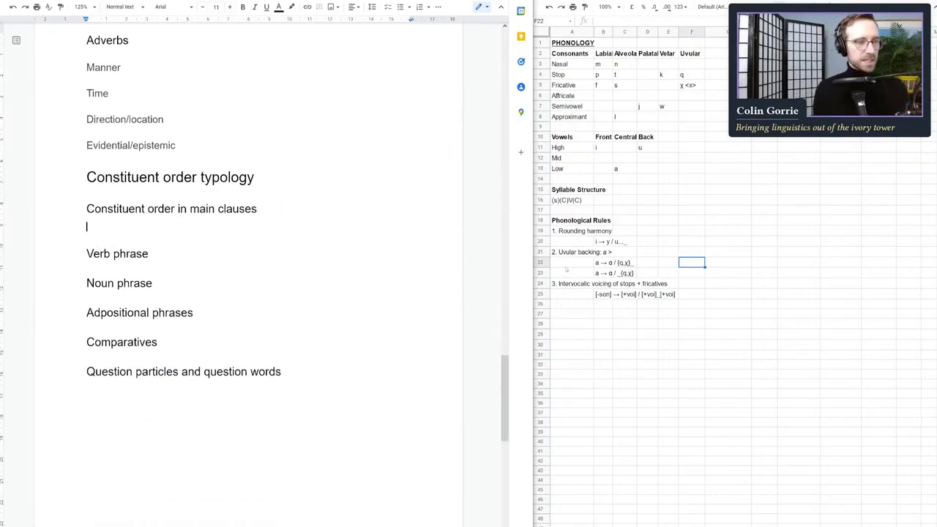
- Switch the spreadsheet to the sheet with the glossed text "Xasqa pa Pajawi" and set its zoom to 150%
click(666, 202)
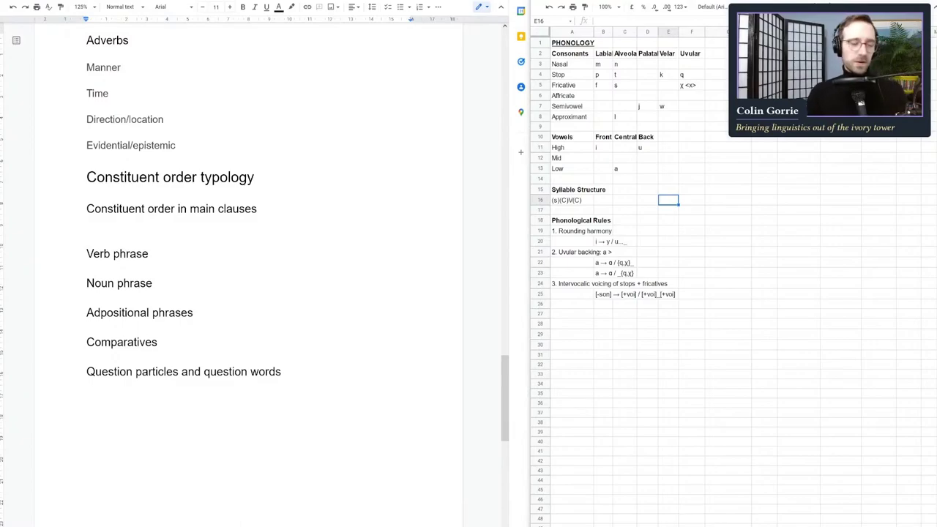
click(691, 374)
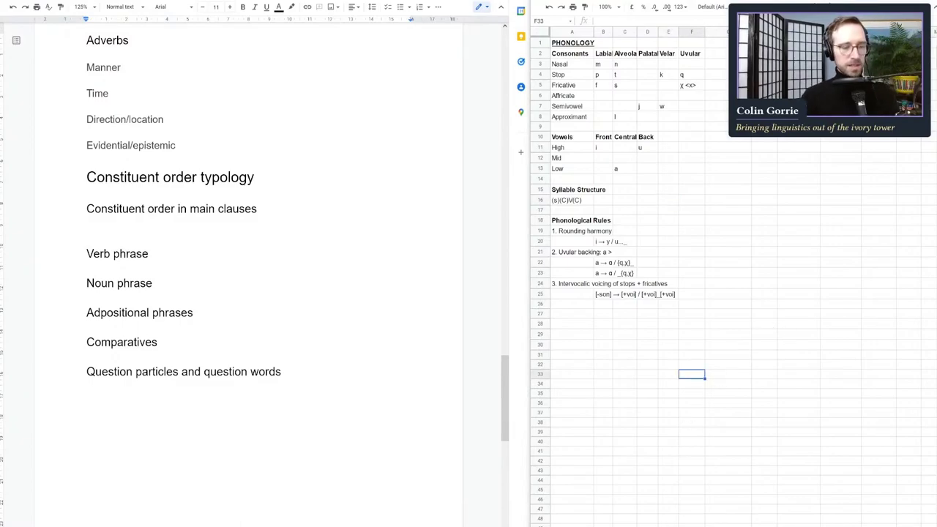
key(ctrl+shift+Page_Down)
click(627, 298)
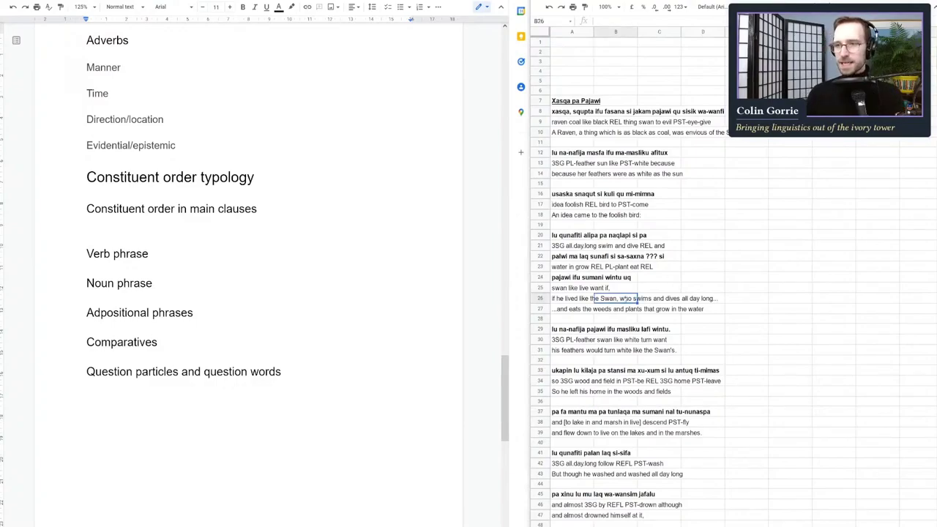
click(604, 7)
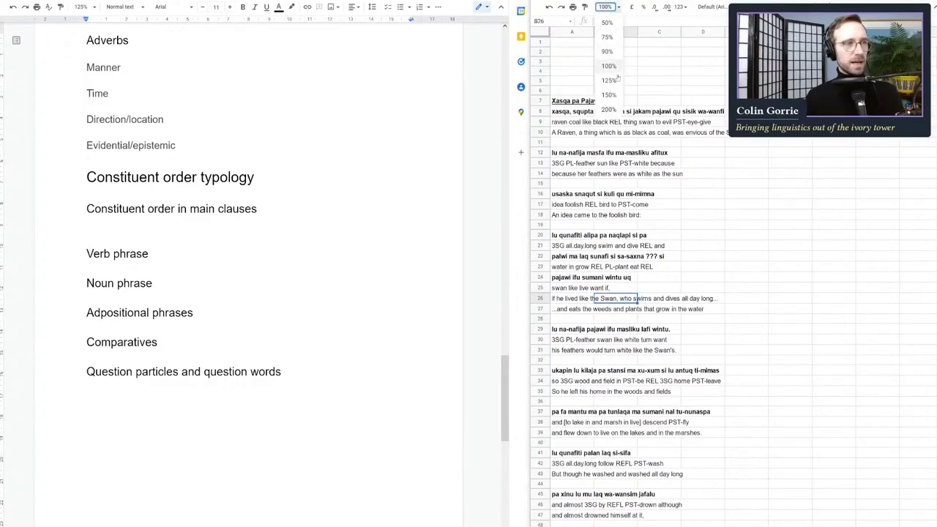
click(609, 95)
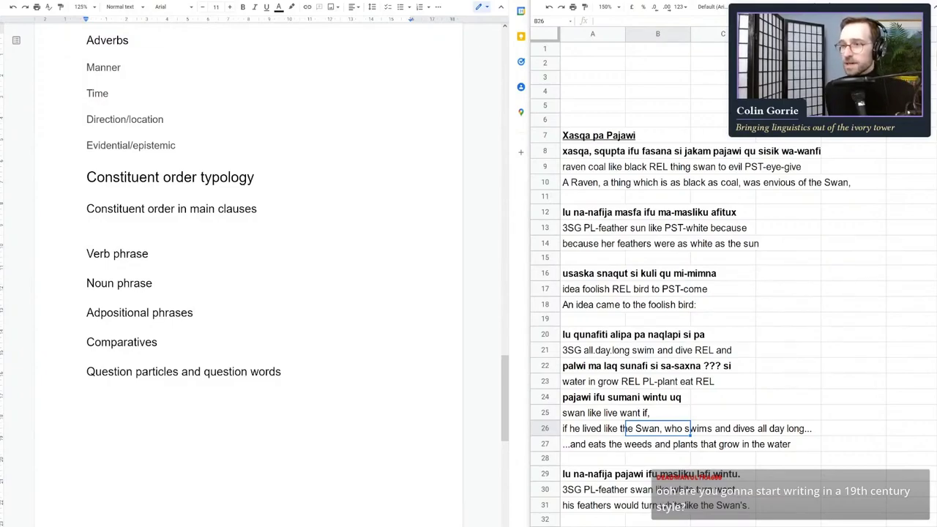
click(722, 319)
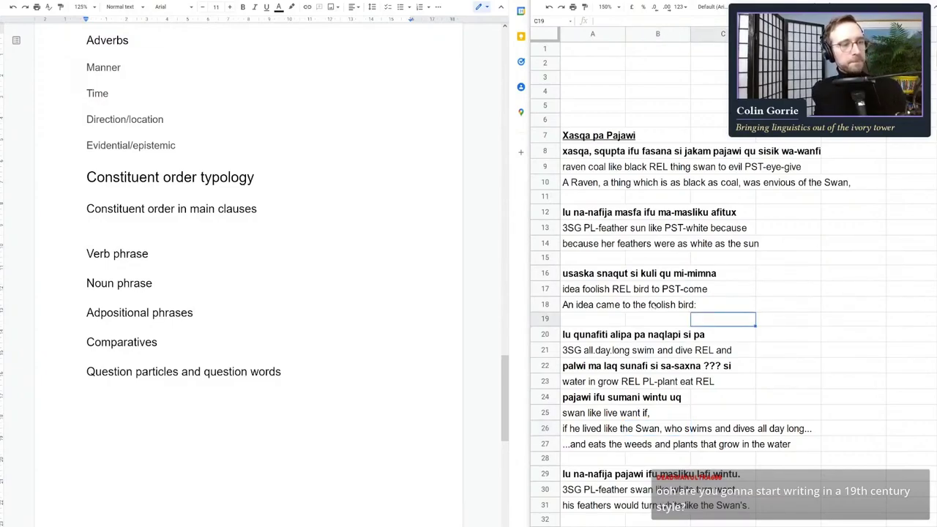
- Examine the glossed sentences of "Xasqa pa Pajawi" for a clause illustrating main-clause constituent order
click(586, 273)
click(600, 256)
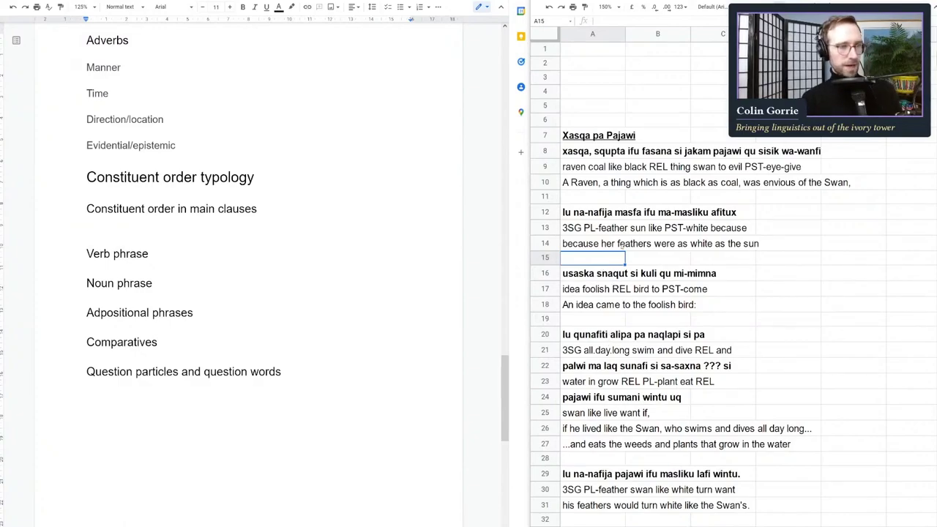
scroll(619, 246, down, 3)
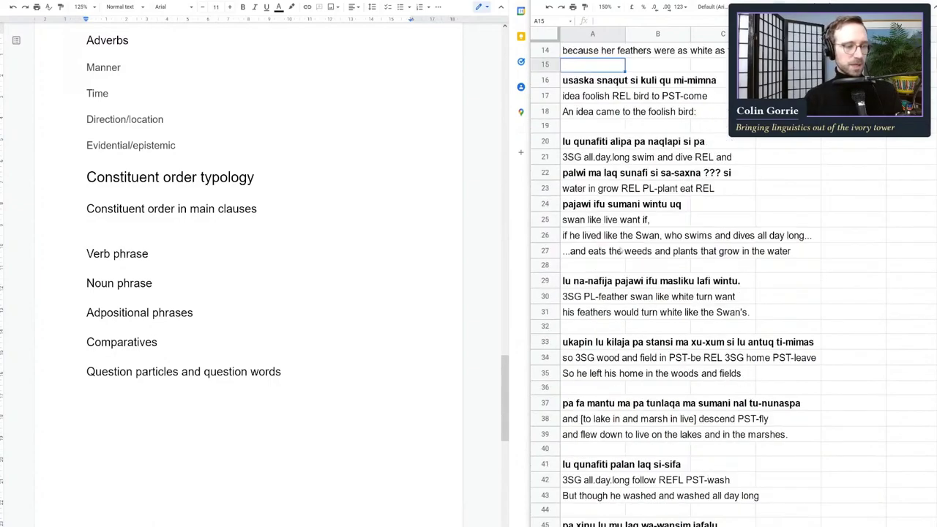
scroll(619, 250, down, 5)
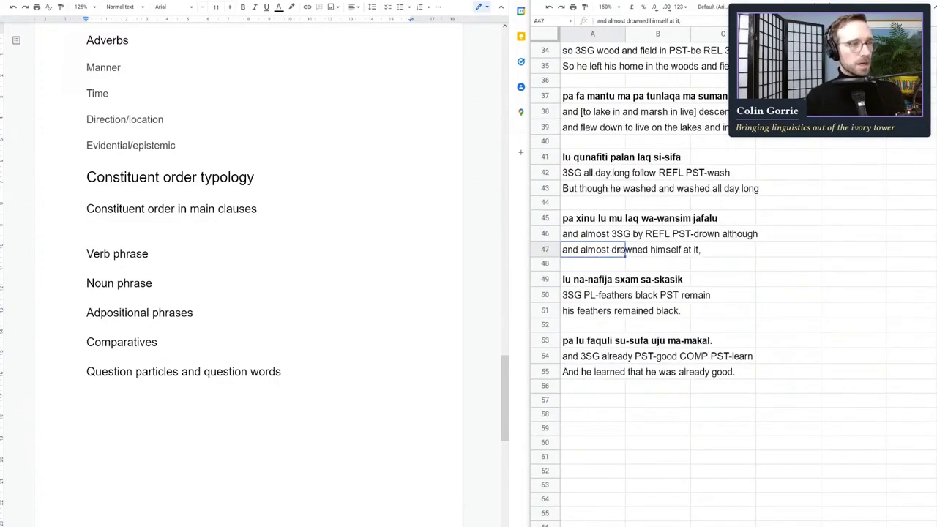
scroll(619, 250, up, 8)
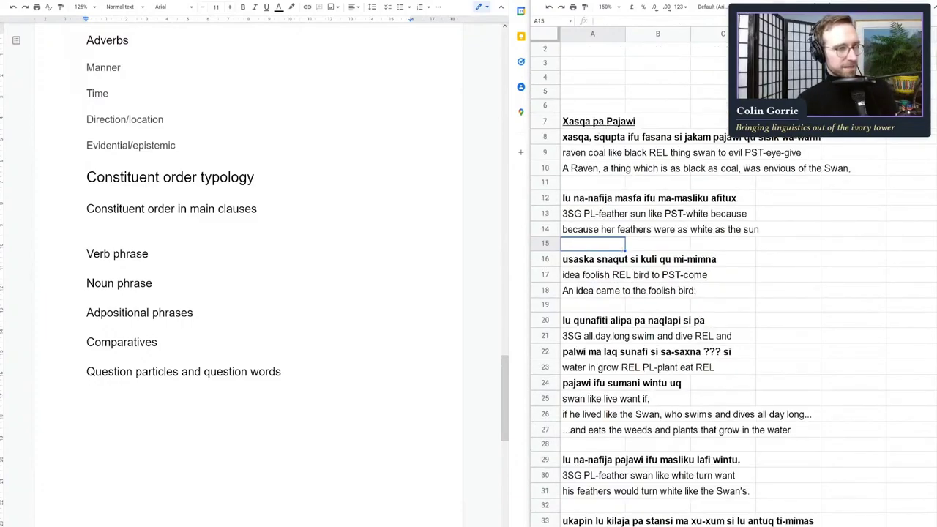
click(594, 278)
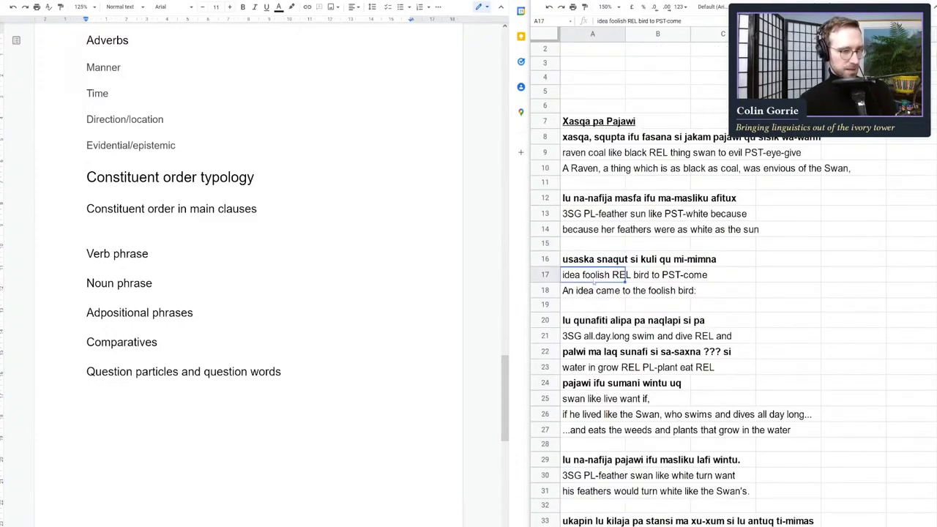
click(588, 322)
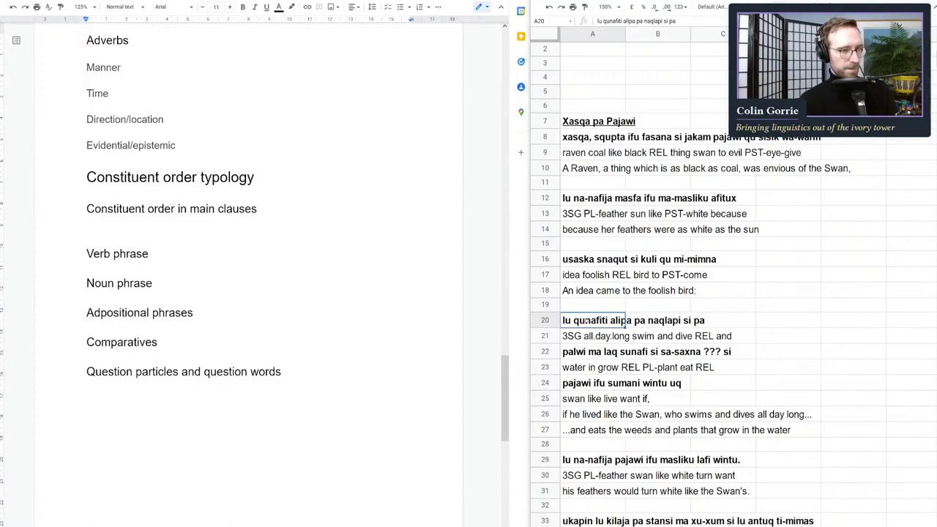
click(589, 351)
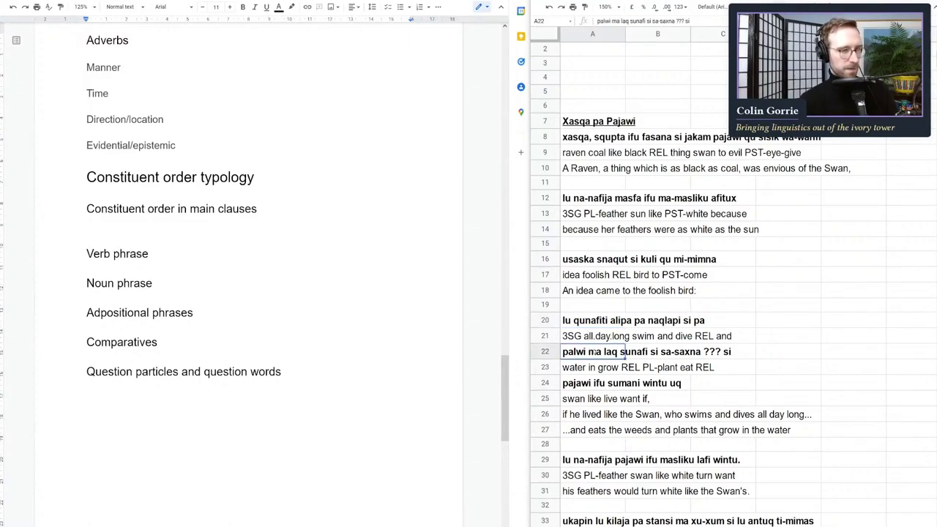
double_click(614, 359)
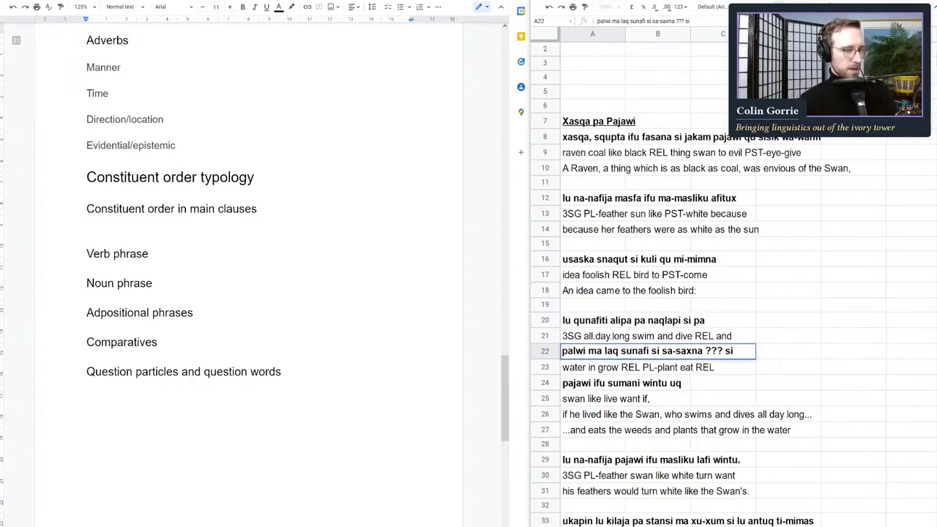
double_click(625, 383)
scroll(714, 329, down, 1)
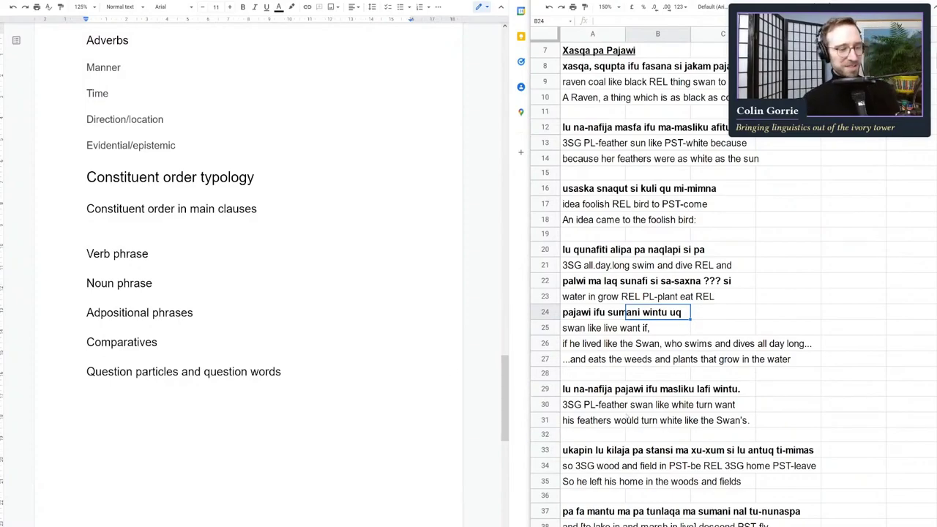
scroll(627, 417, down, 1)
click(600, 418)
click(599, 403)
click(591, 375)
- Copy only the clause "lu antuq ti-mimas" from the end of the sentence in cell A33
click(627, 387)
double_click(628, 388)
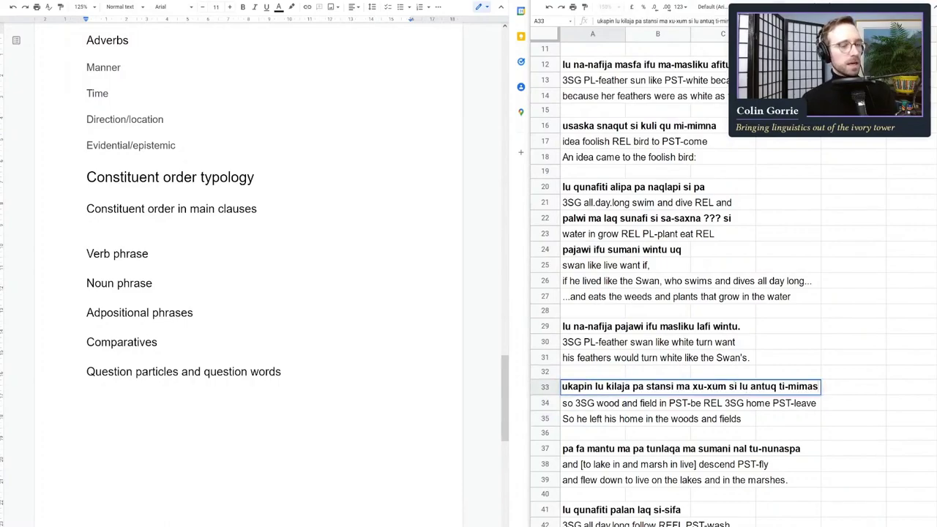
drag(739, 386, 819, 386)
key(ctrl+c)
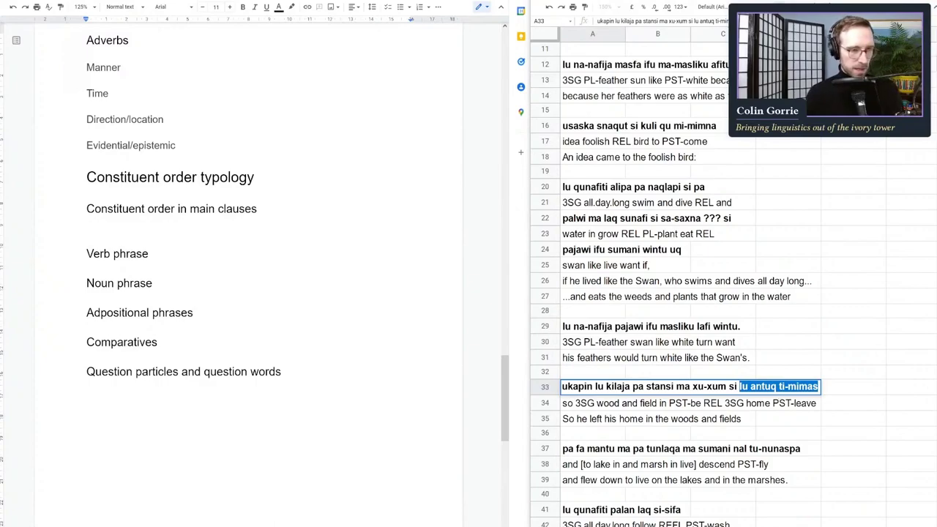
- Write "Justamija Qal is an SOV language." on the empty line under "Constituent order in main clauses"
click(237, 261)
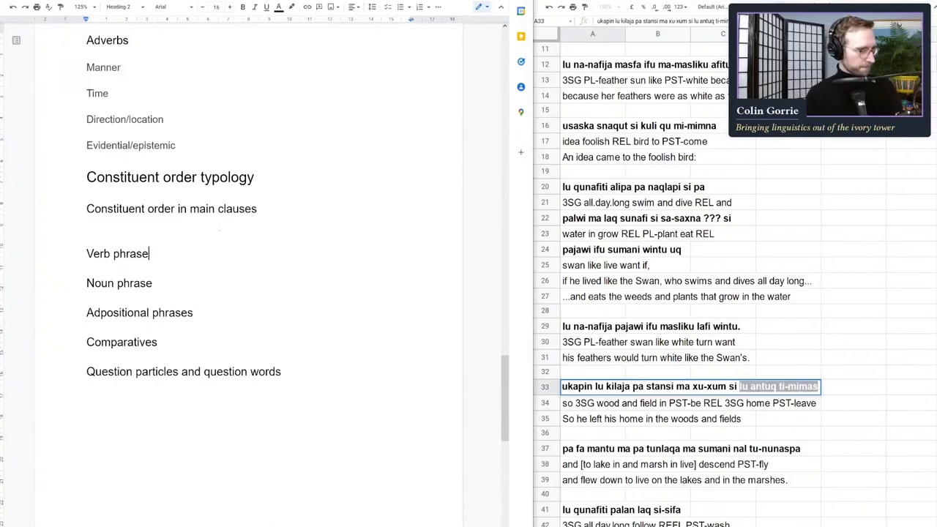
click(278, 224)
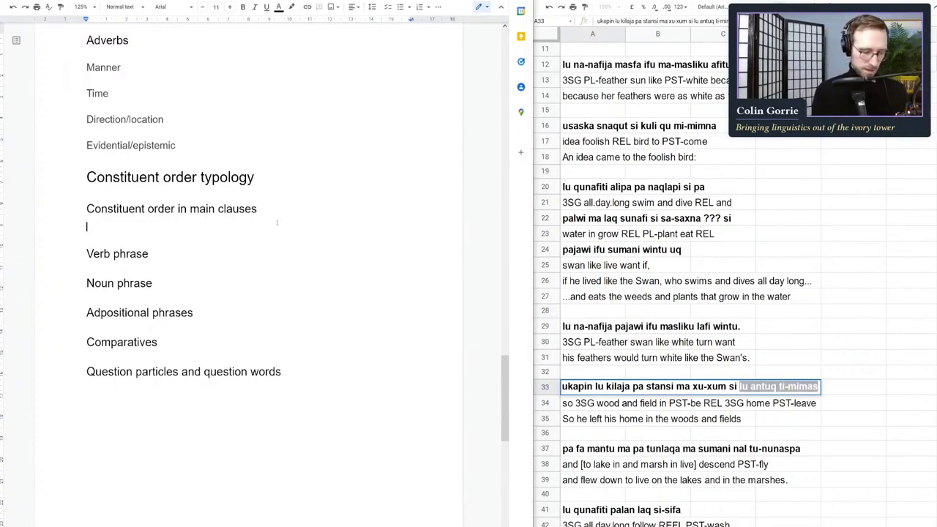
text(Justamija Qal is an SOV language.)
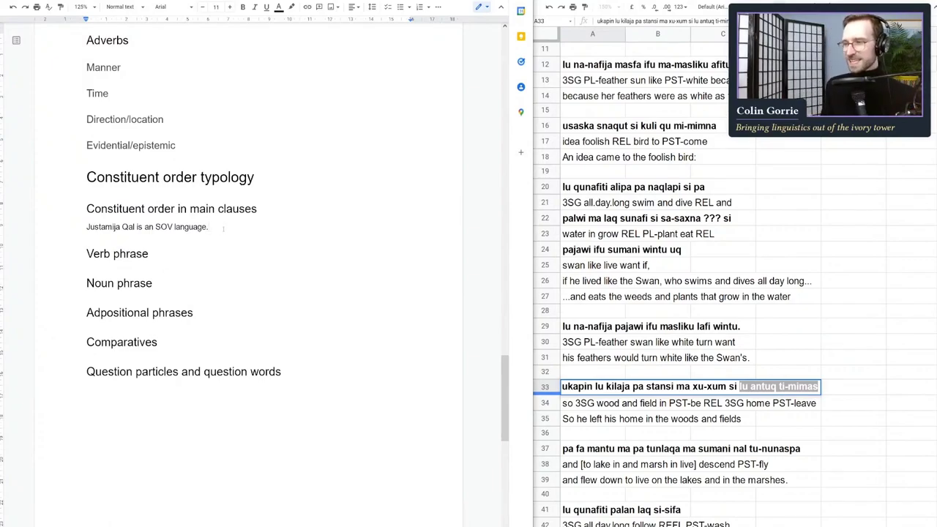
- Start a numbered list after a blank line below the SOV sentence and insert the copied clause "lu antuq ti-mimas" as example 1
key(Return)
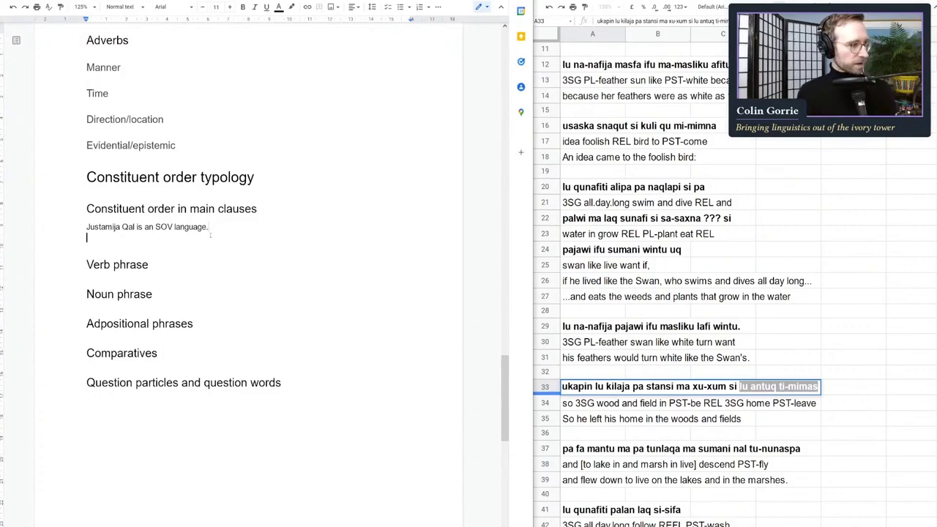
key(ctrl+v)
key(ctrl+z)
key(Return)
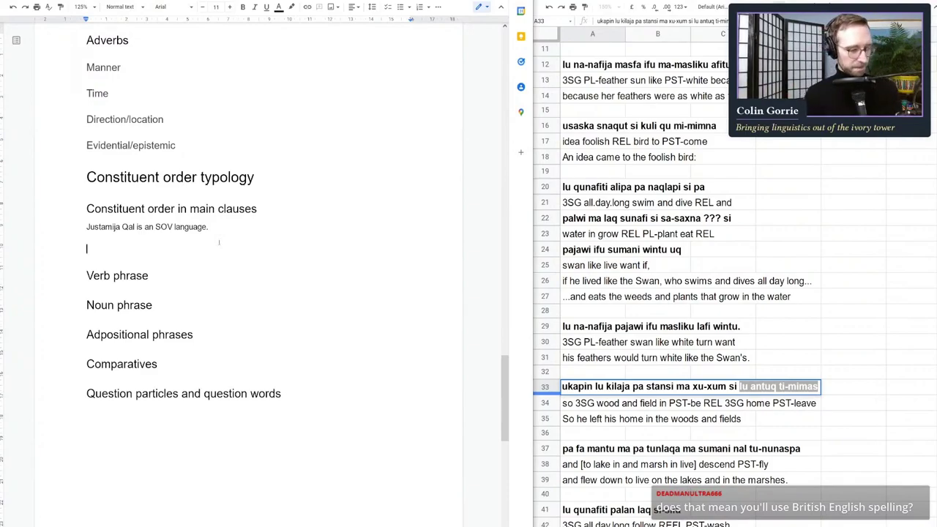
text(1.)
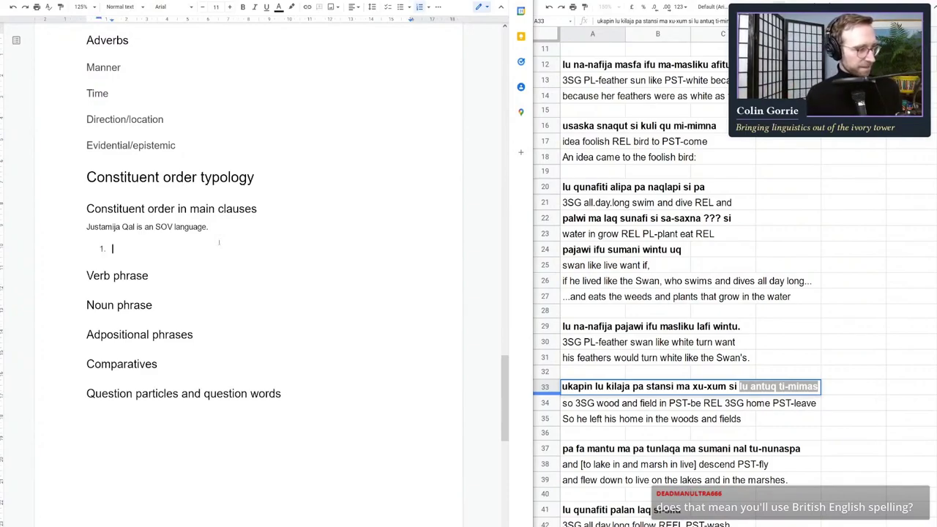
right_click(187, 250)
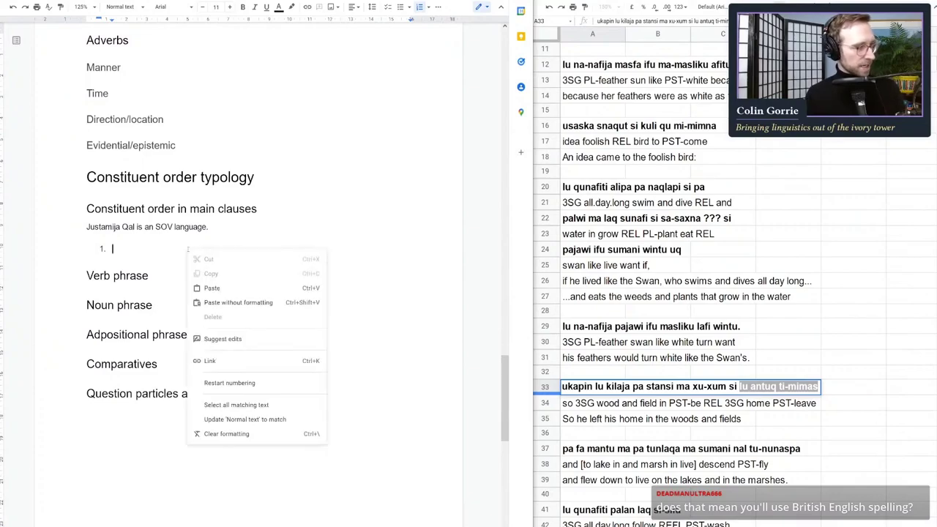
click(212, 287)
click(356, 224)
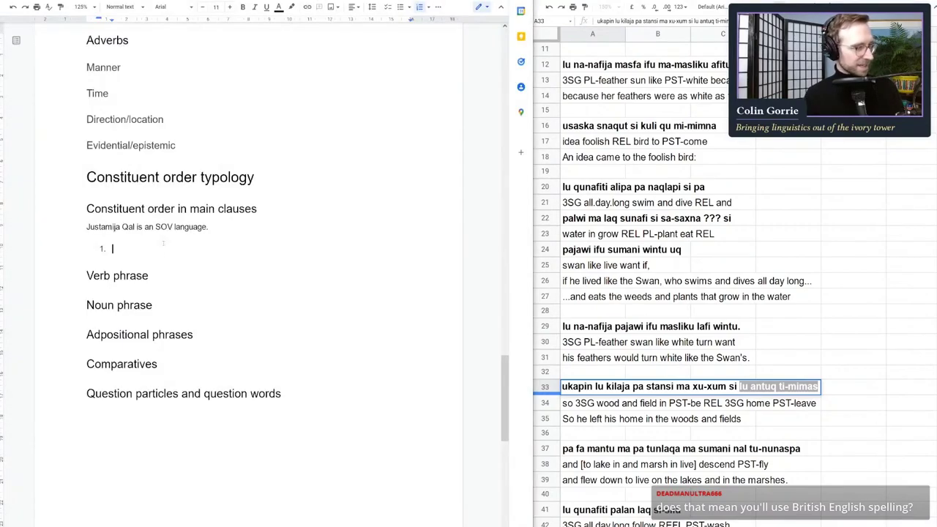
key(ctrl+v)
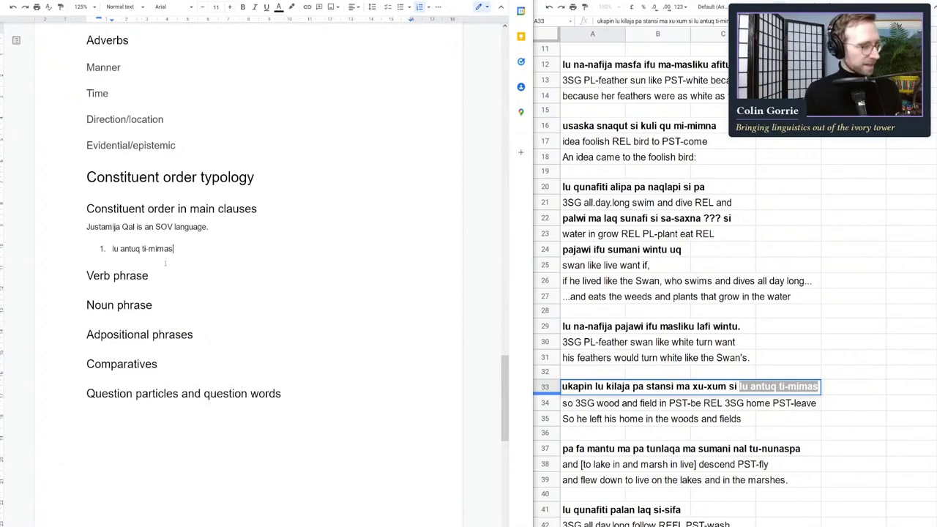
- Add the gloss "3SG home PST-leave" and the translation 'He left his home.' on separate lines beneath the clause in example 1
key(shift+Return)
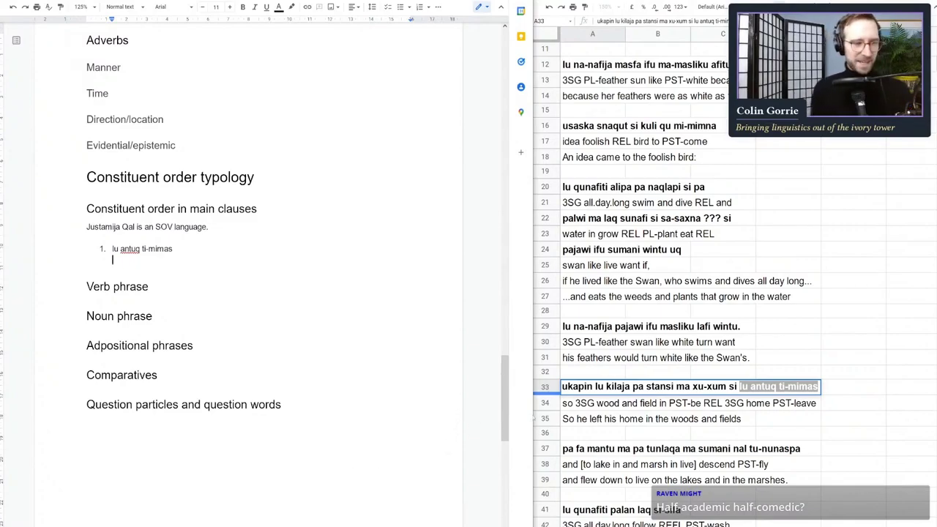
text(3S)
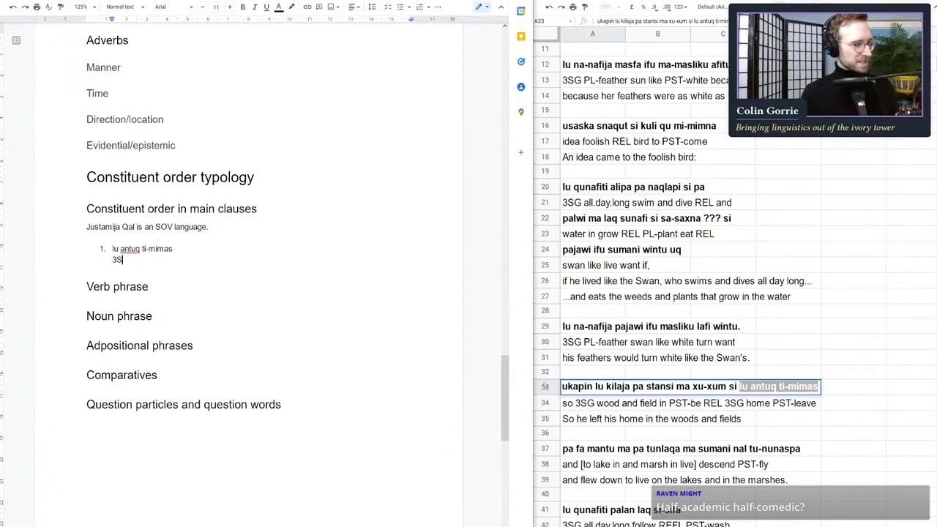
text(G )
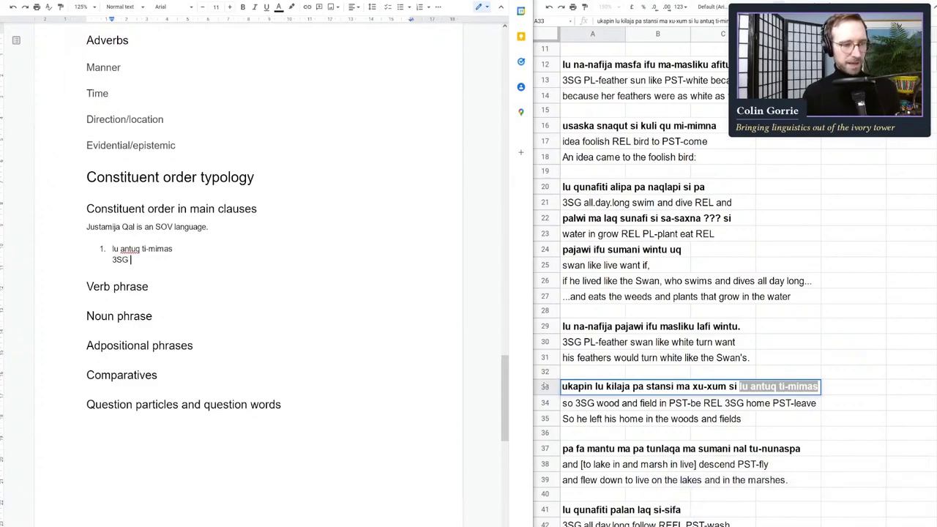
text(home )
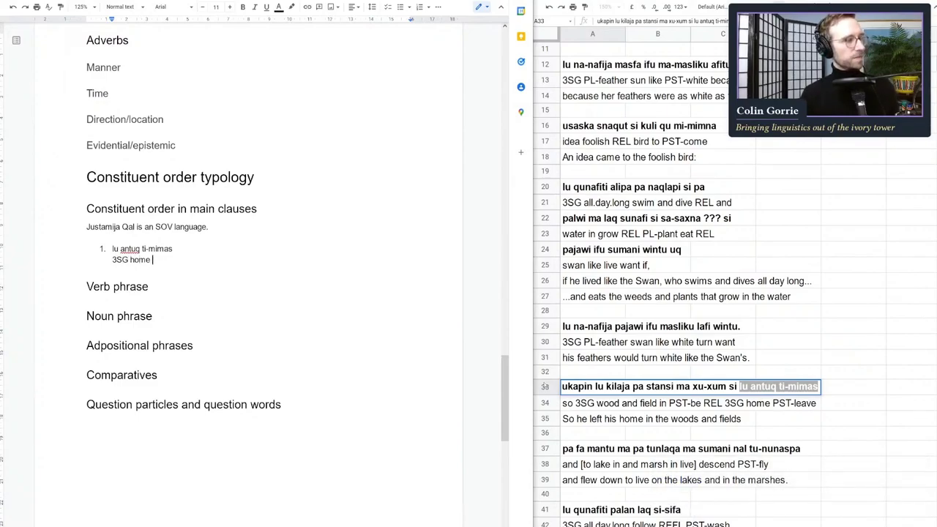
text(PST-l)
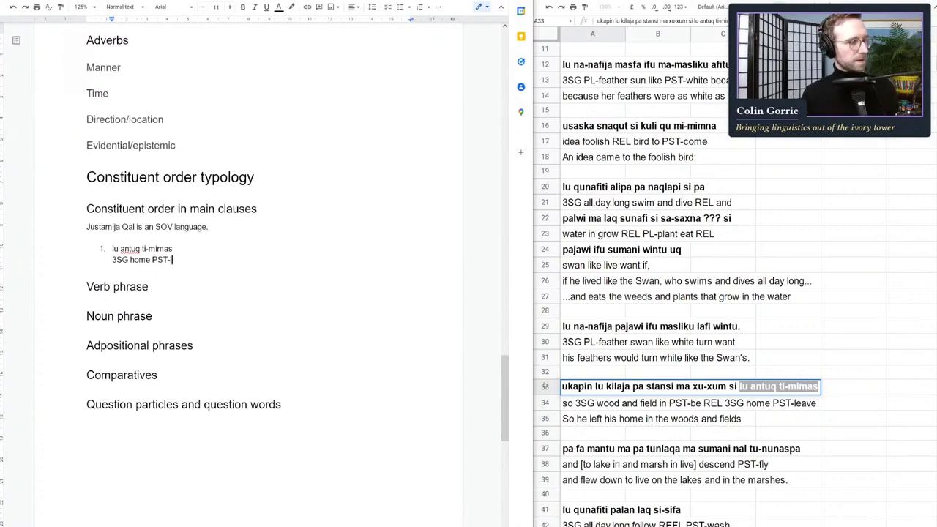
text(eave)
key(shift+Return)
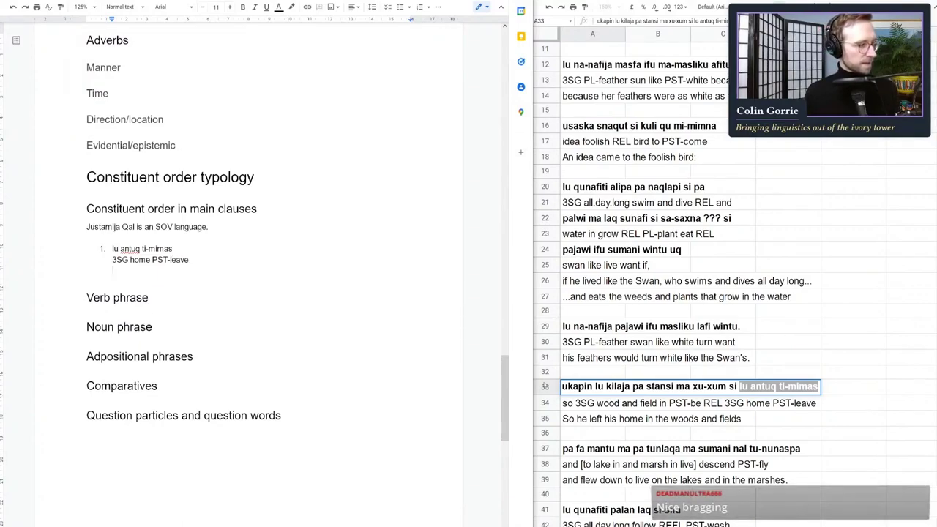
text('He left h)
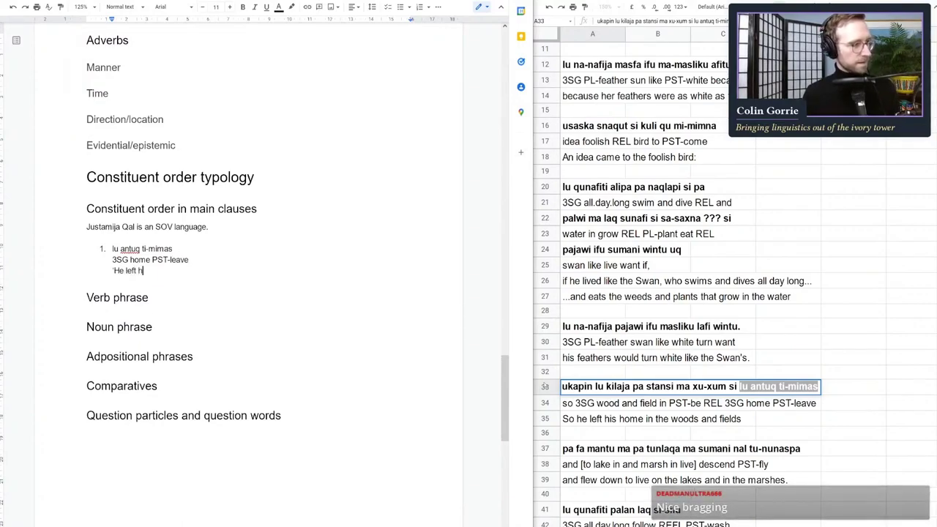
text(is home.')
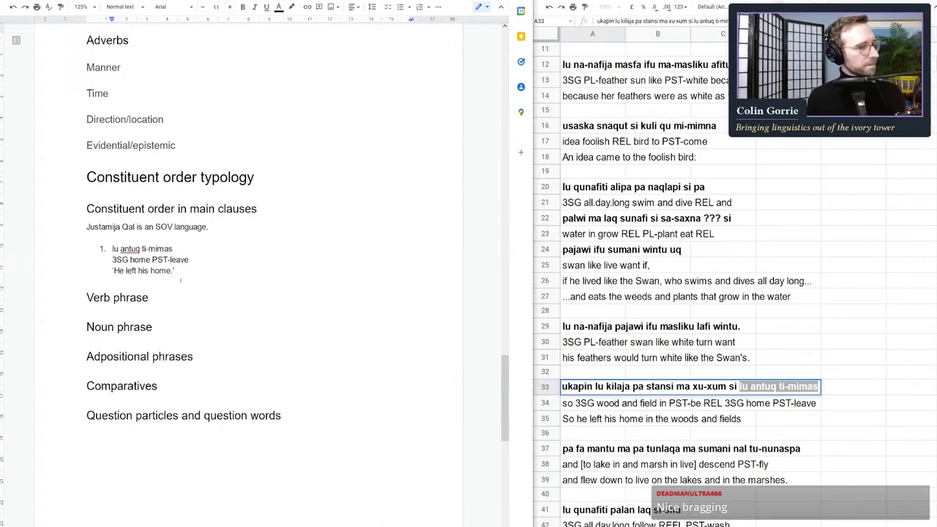
- Make the example clause "lu antuq ti-mimas" bold, with an ellipsis before it and a full stop after it
drag(173, 248, 112, 249)
key(ctrl+b)
click(111, 249)
key(Delete)
text(L)
key(ctrl+z)
key(ctrl+z)
text(...)
key(End)
text(.)
key(Down)
key(Down)
key(Down)
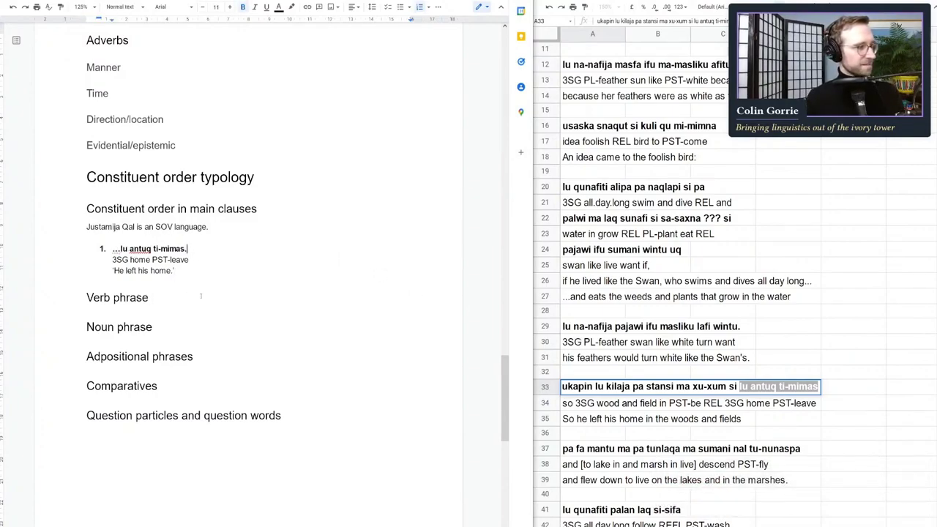
- End the translation of example 1 with an ellipsis inside the closing quotation mark: 'He left his home…'
click(173, 270)
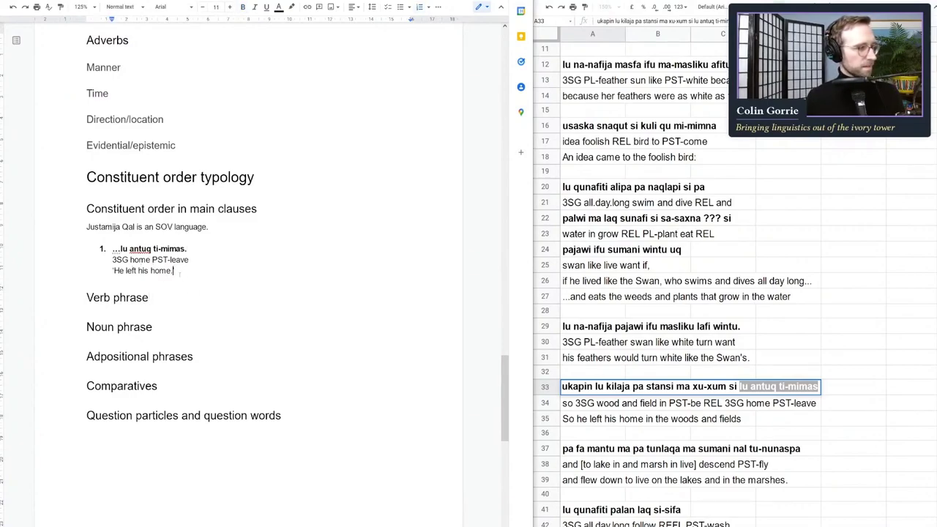
text(..’)
click(192, 260)
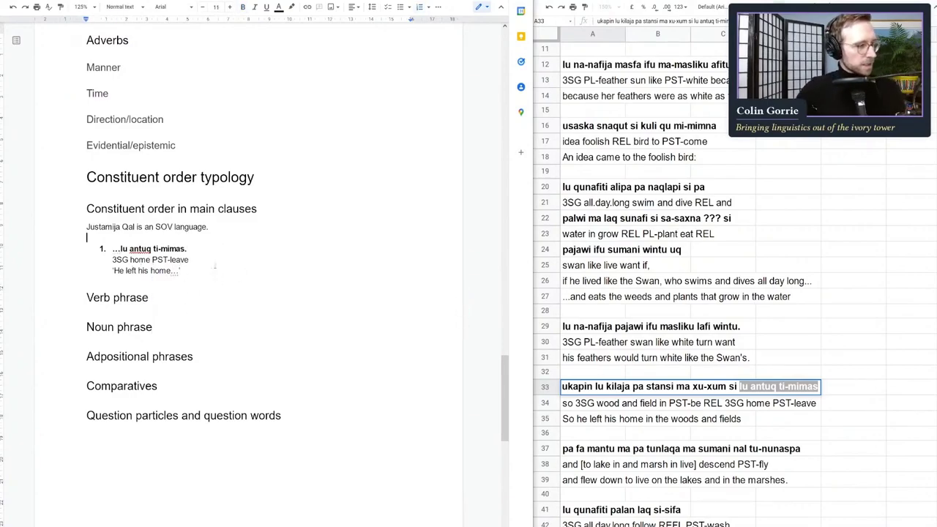
click(219, 271)
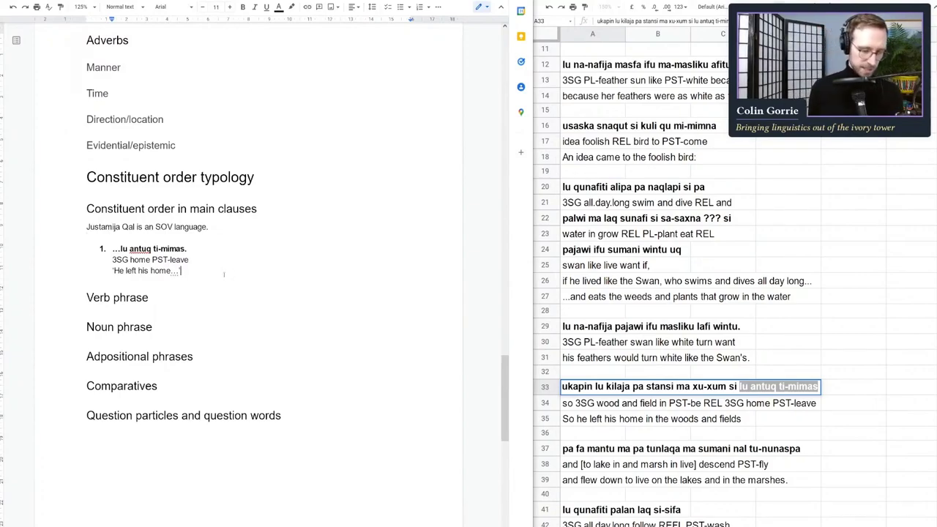
- Cite the story title from cell A7, "Xasqa pa Pajawi", in parentheses and italics after the translation of example 1
text(()
click(679, 234)
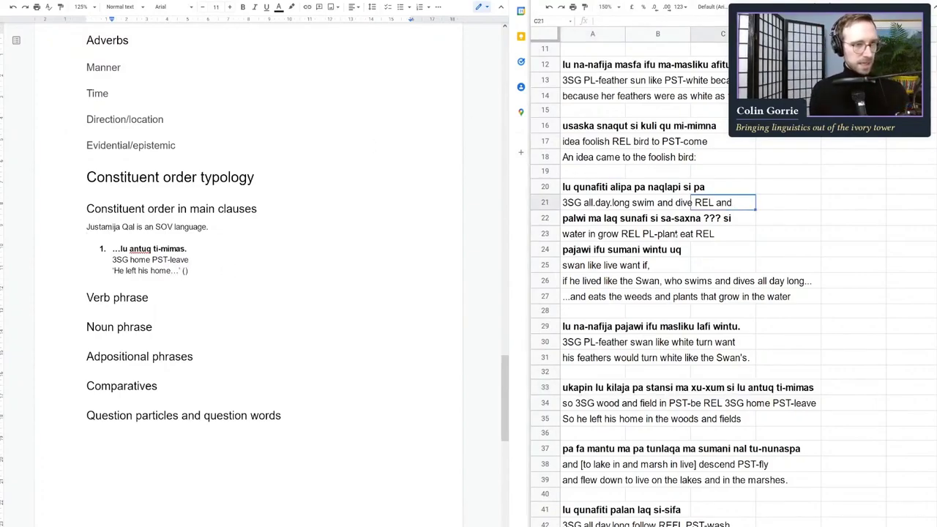
scroll(725, 278, up, 4)
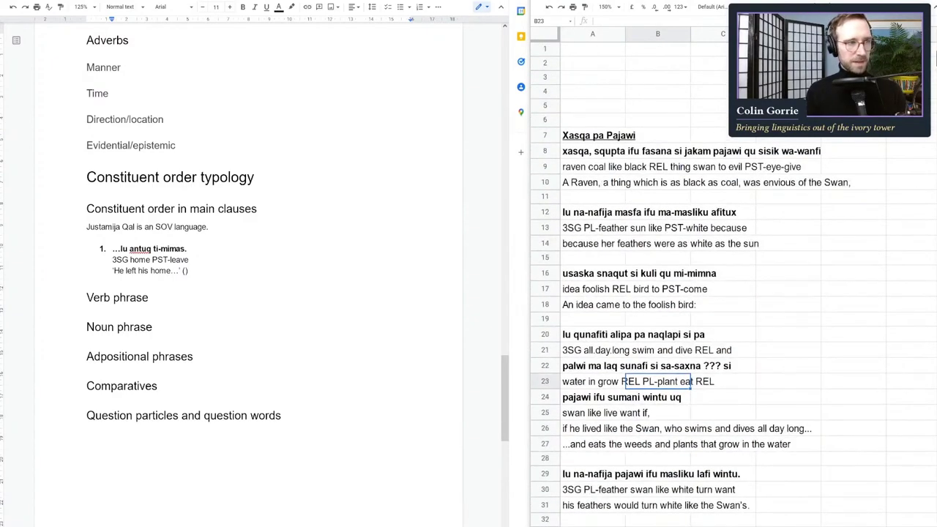
click(627, 136)
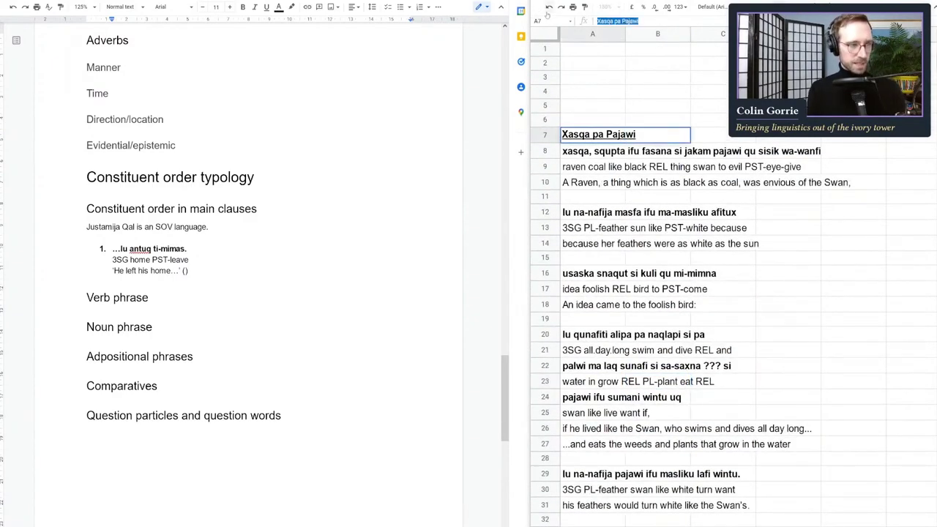
click(184, 270)
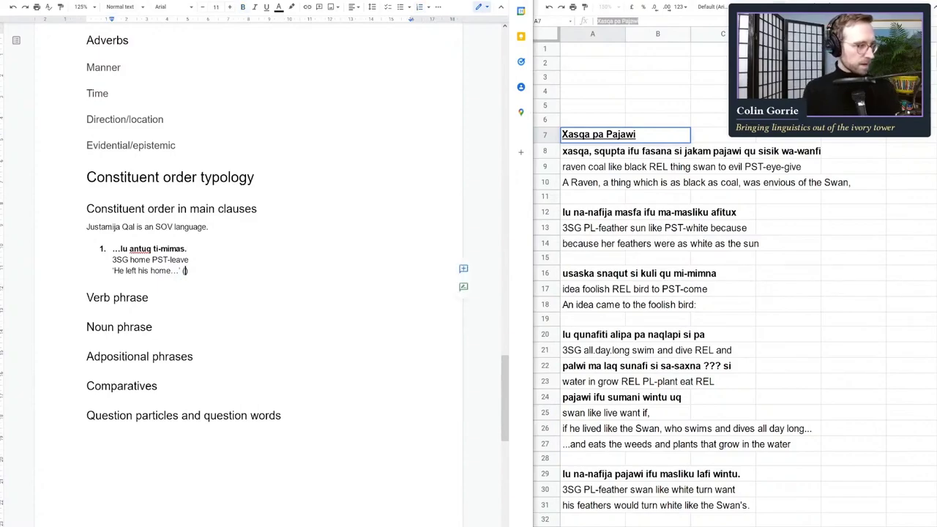
text(Xasqa pa Pajawi)
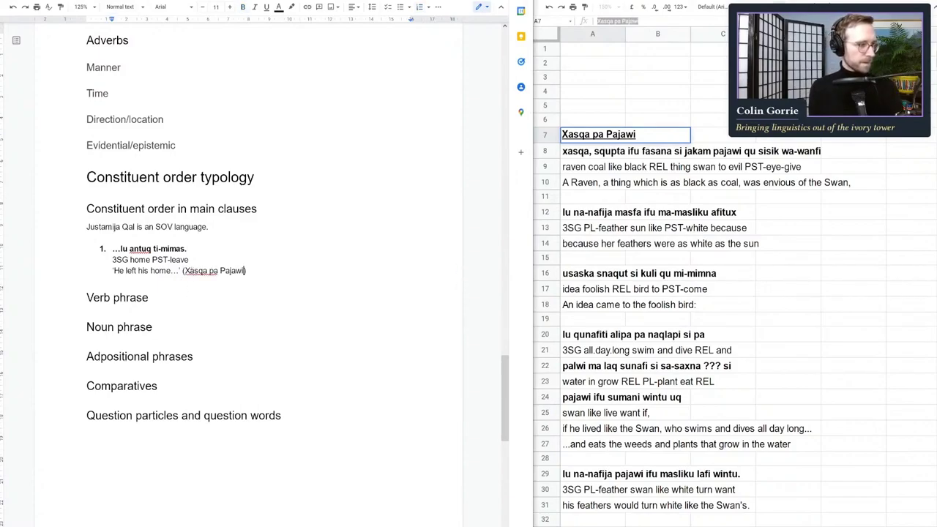
drag(243, 271, 186, 271)
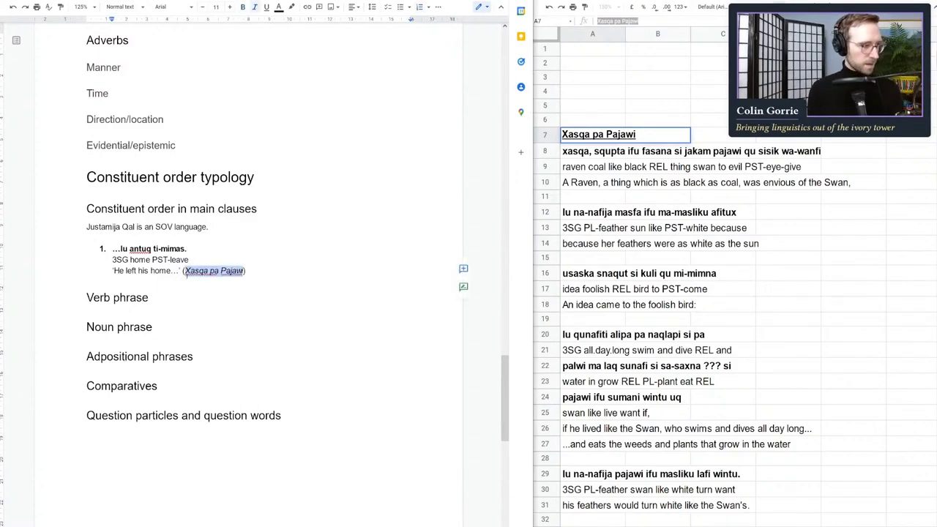
key(ctrl+i)
click(194, 356)
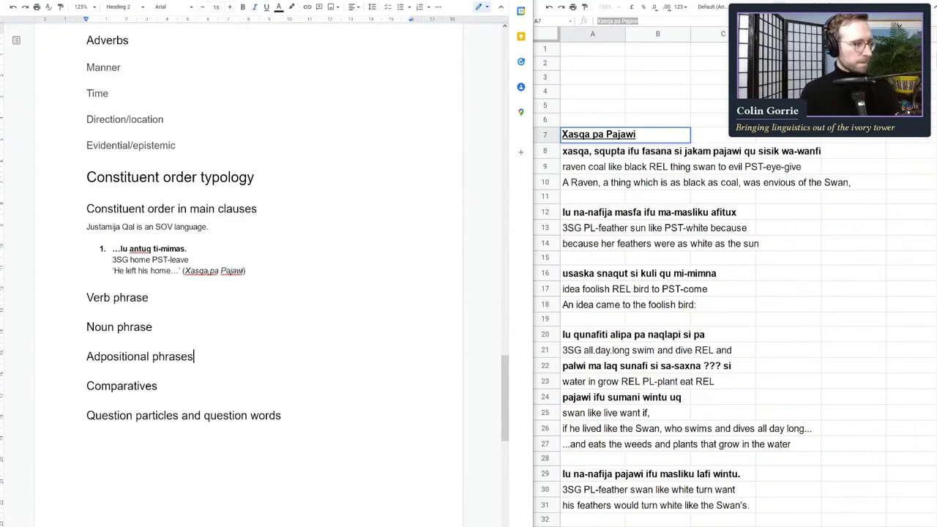
click(237, 271)
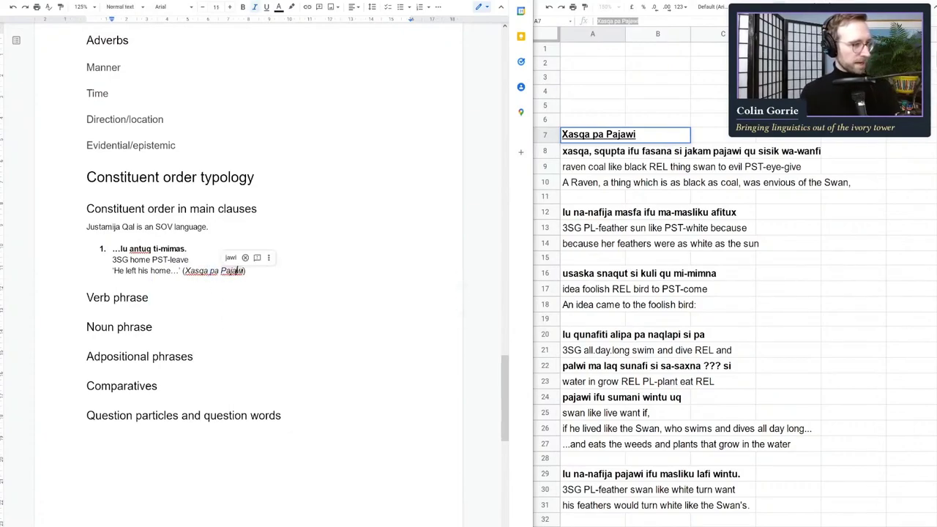
drag(244, 271, 208, 271)
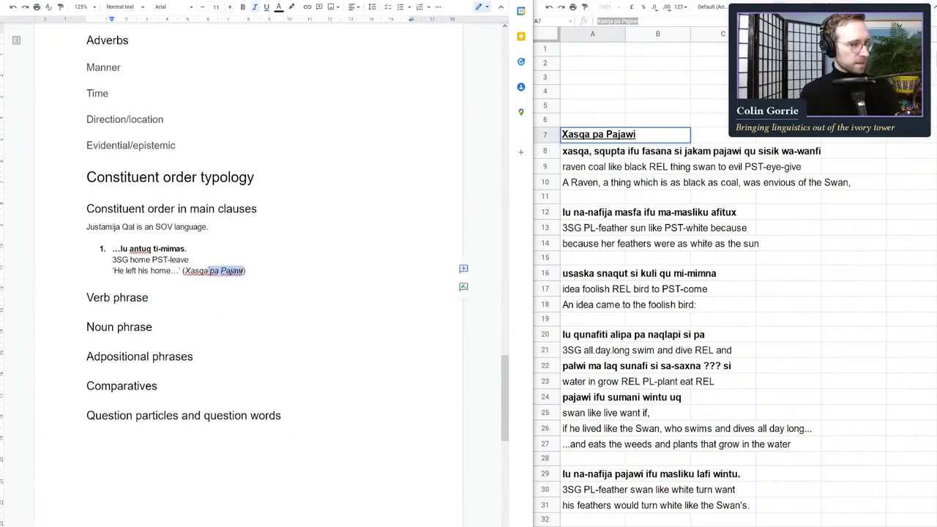
click(251, 300)
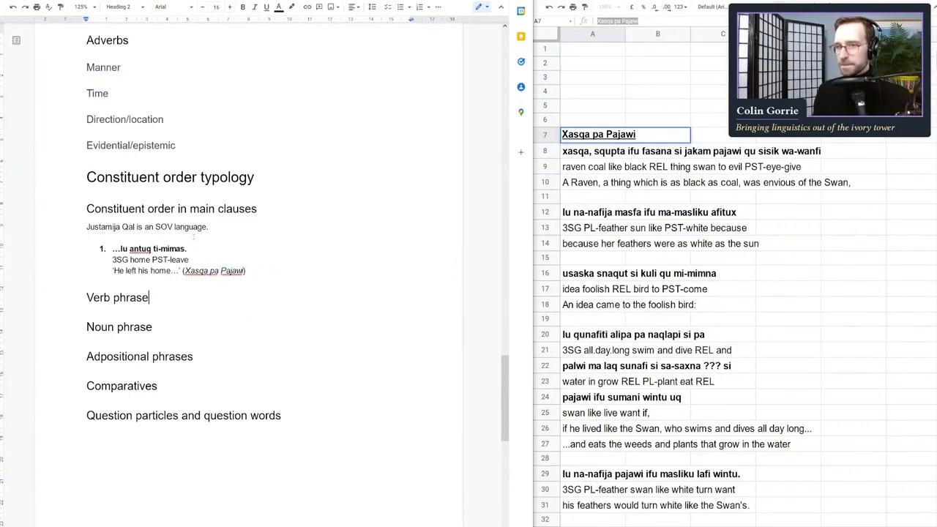
click(198, 208)
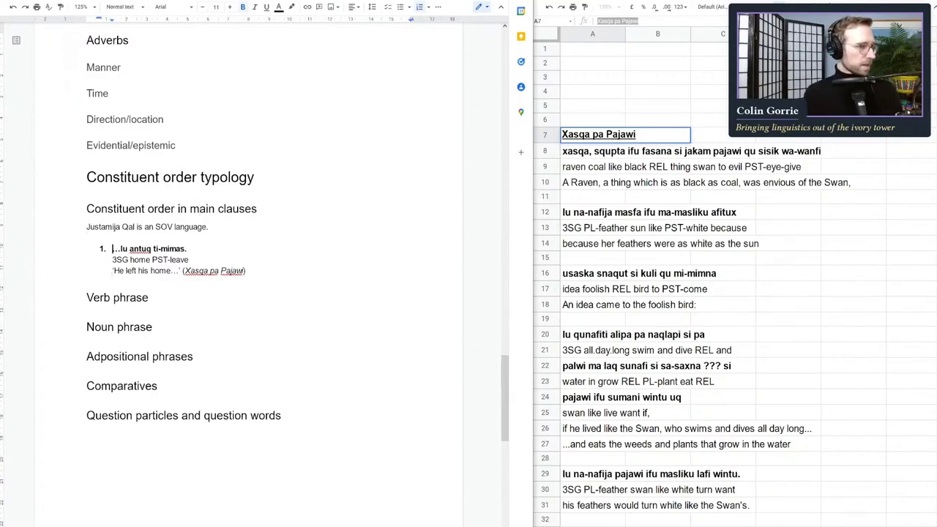
click(207, 256)
click(177, 291)
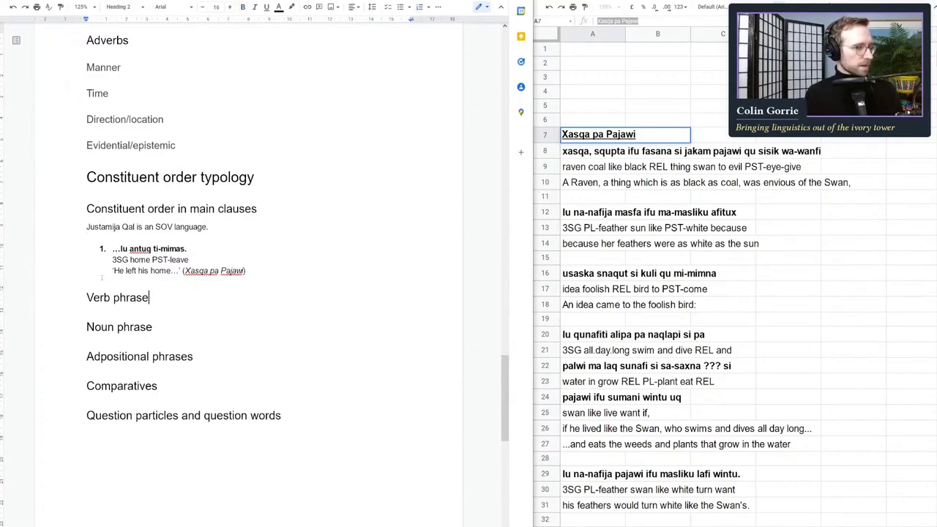
- Leave one blank line after example 1 and add an empty line under the "Verb phrase" heading
click(267, 276)
key(Return)
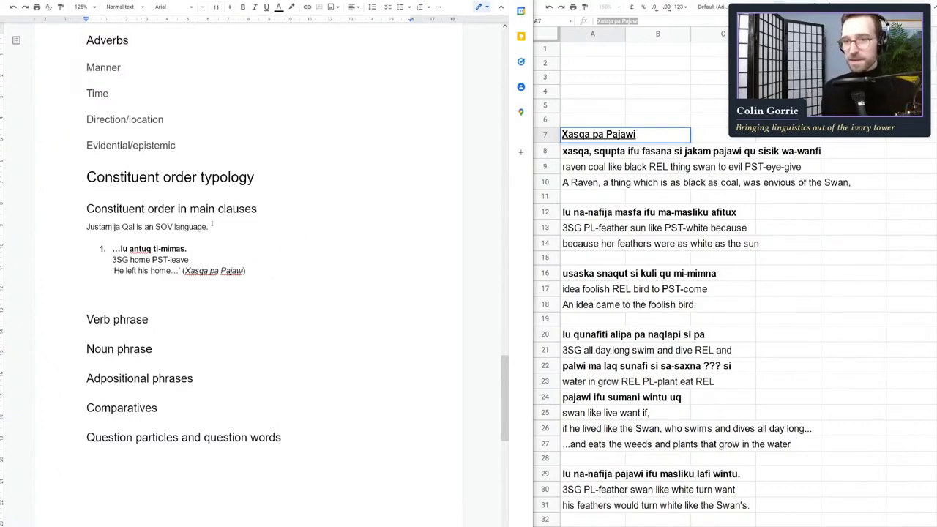
click(256, 177)
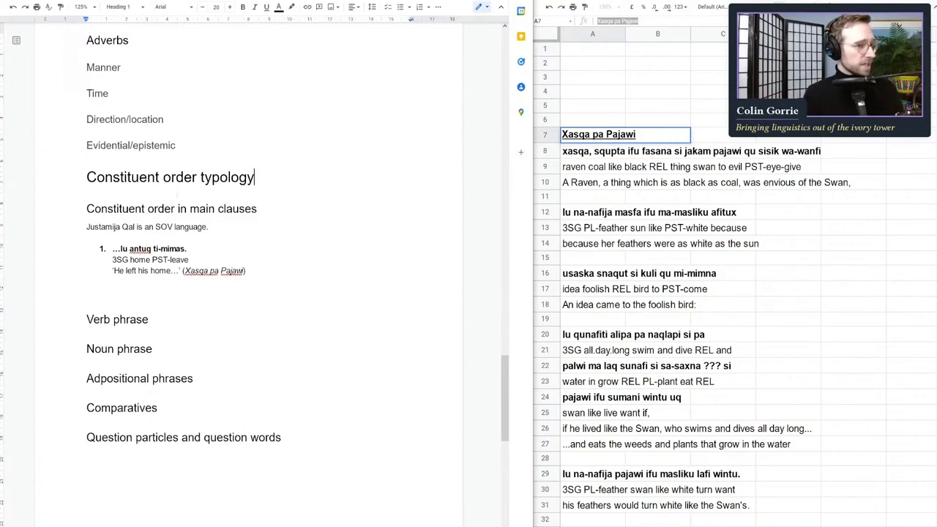
click(168, 293)
key(Delete)
key(End)
key(Return)
- Copy the sentence "pa lu faquli su-sufa uju ma-makal" from cell A53 and return to the empty line under "Verb phrase"
click(629, 272)
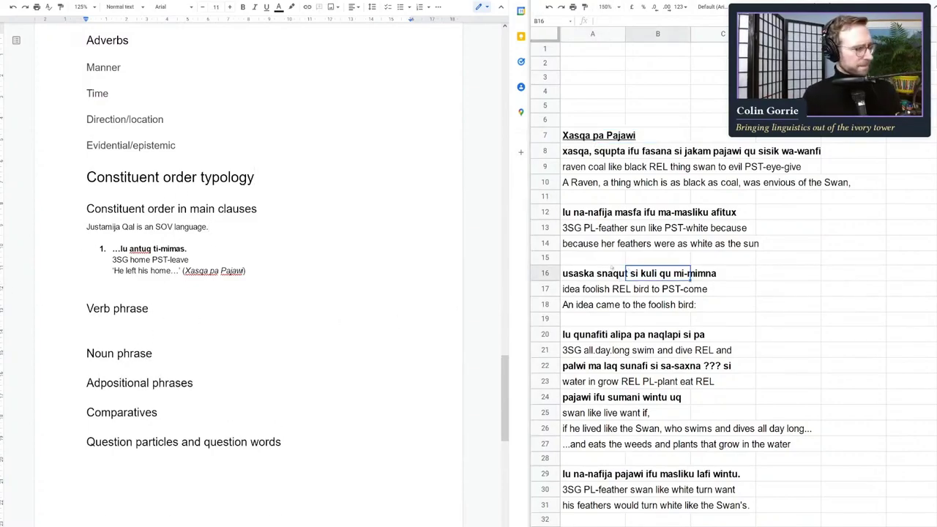
scroll(607, 329, down, 2)
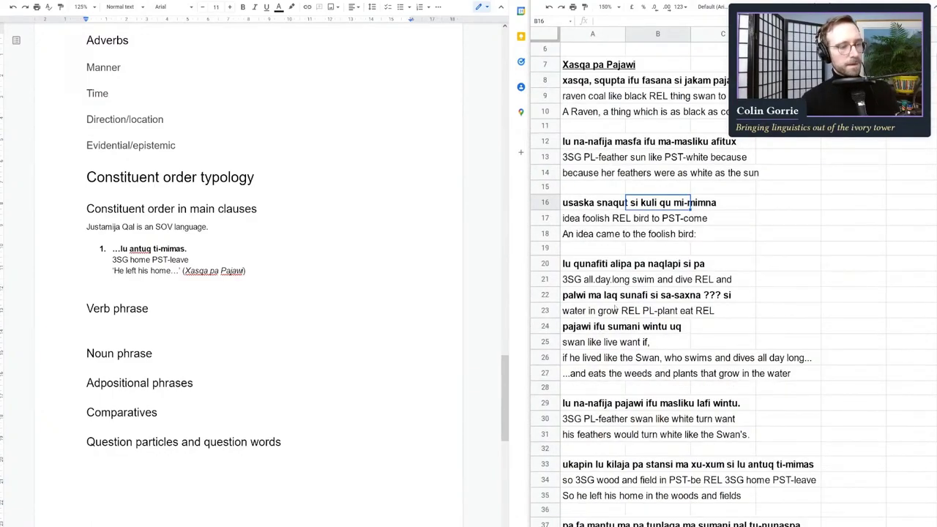
scroll(616, 309, down, 5)
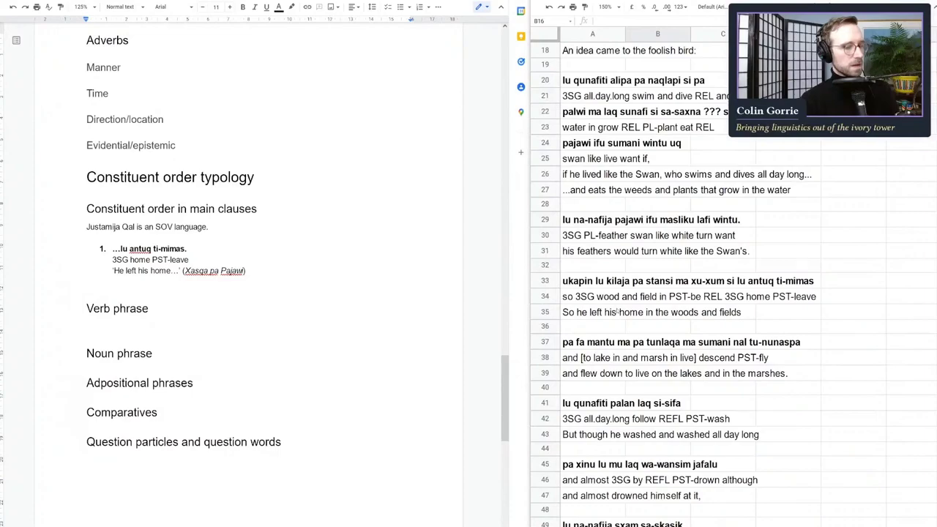
scroll(616, 311, down, 2)
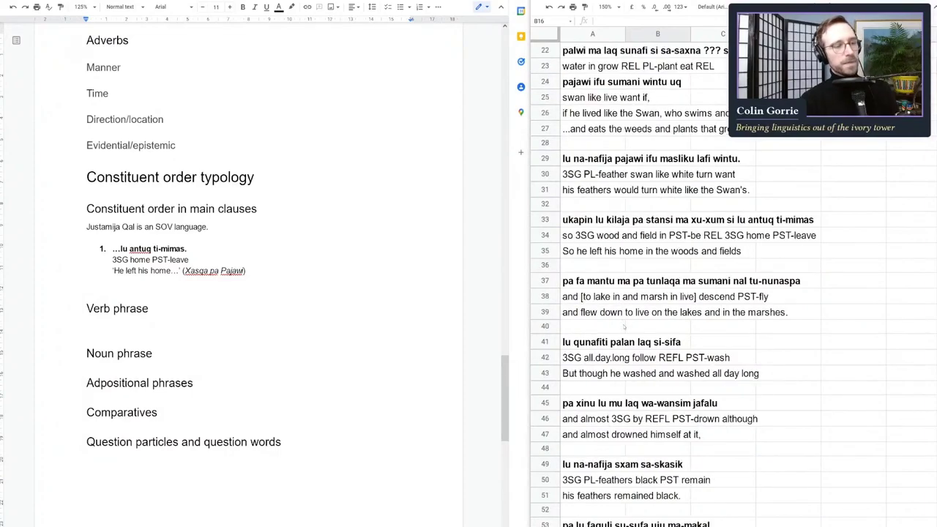
click(625, 327)
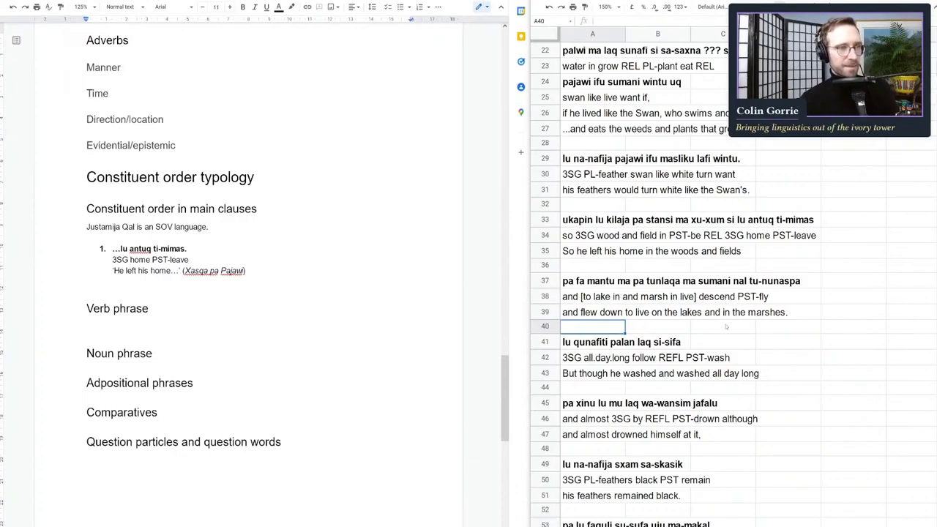
scroll(725, 327, down, 2)
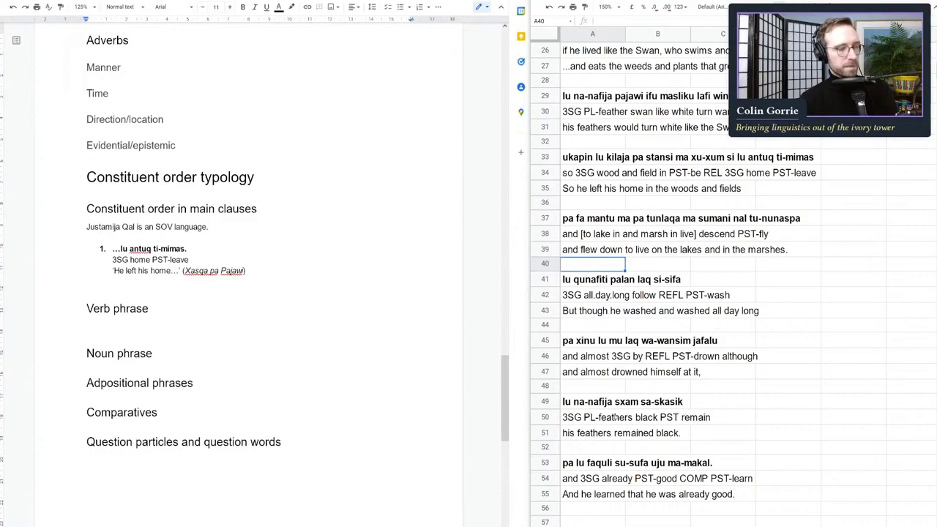
double_click(593, 461)
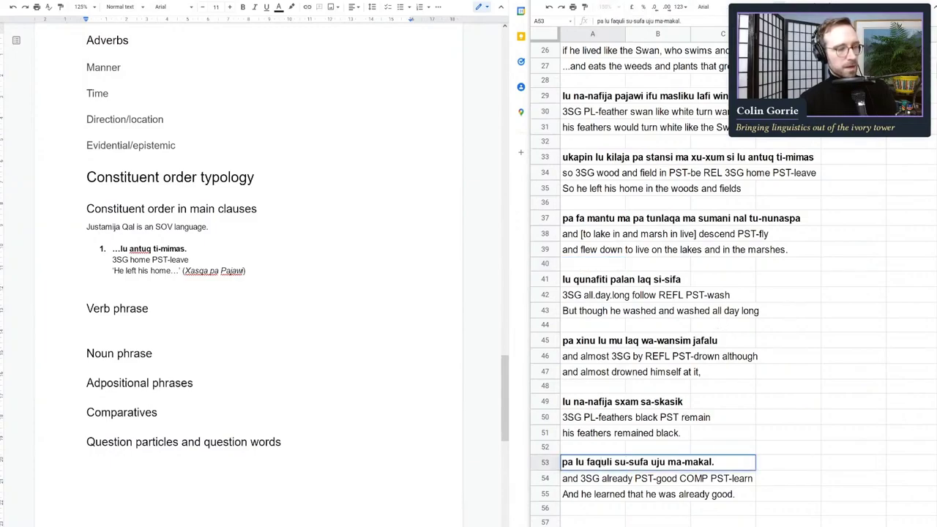
drag(562, 461, 714, 472)
key(ctrl+c)
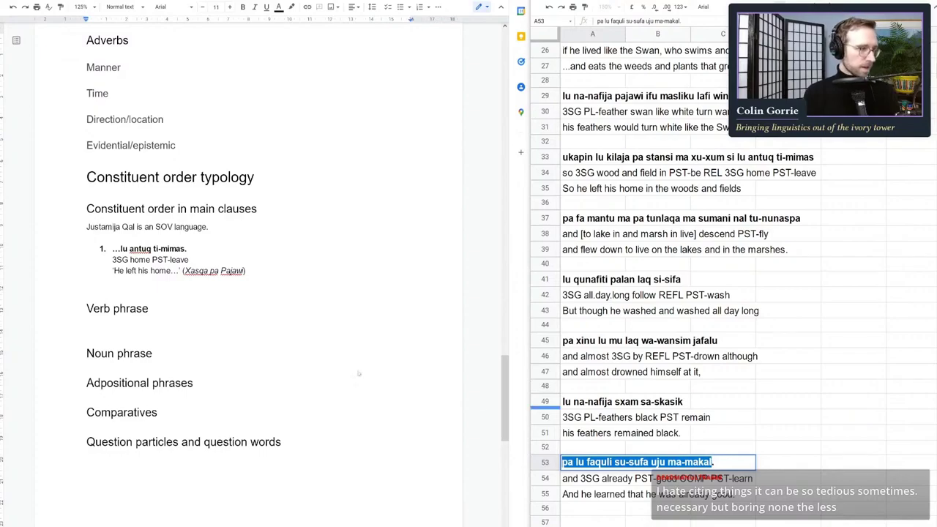
click(146, 333)
click(149, 329)
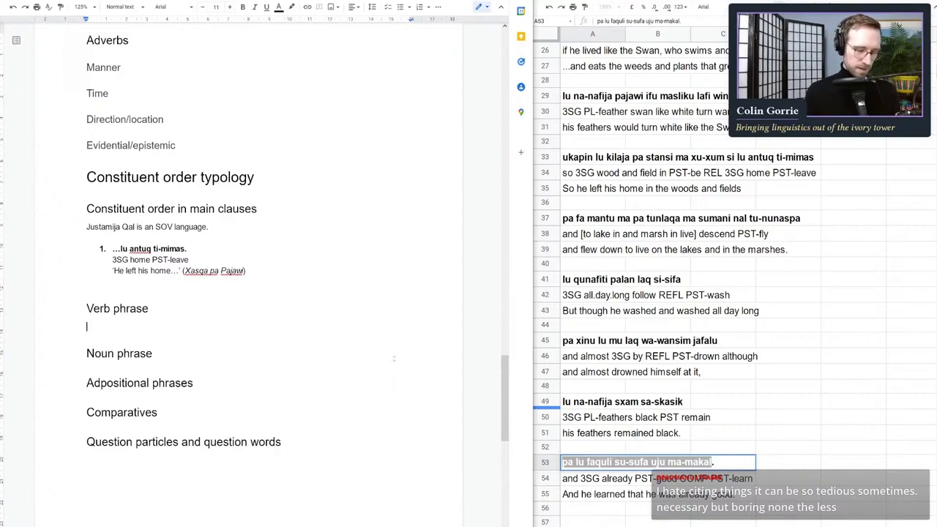
- Start a numbered example under "Verb phrase" that continues the previous numbering as 2, and paste the copied sentence without its formatting
key(ctrl+shift+7)
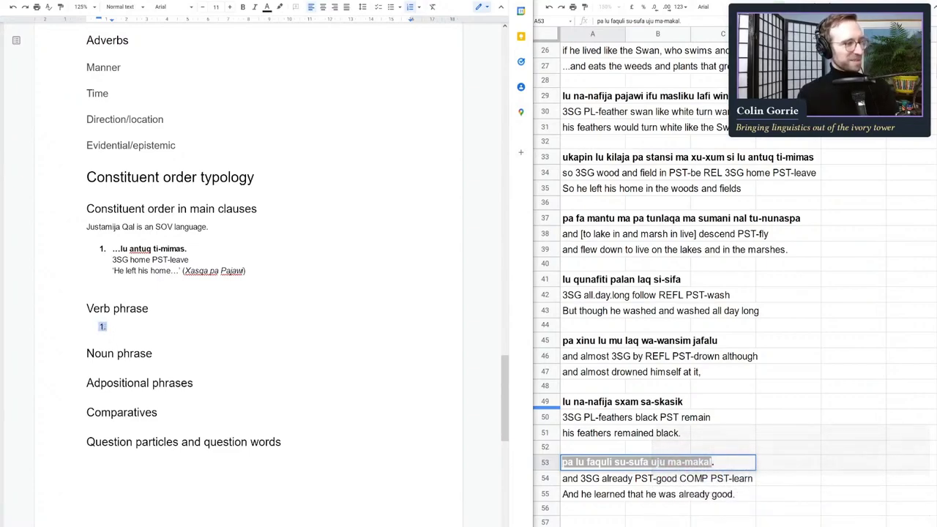
right_click(102, 326)
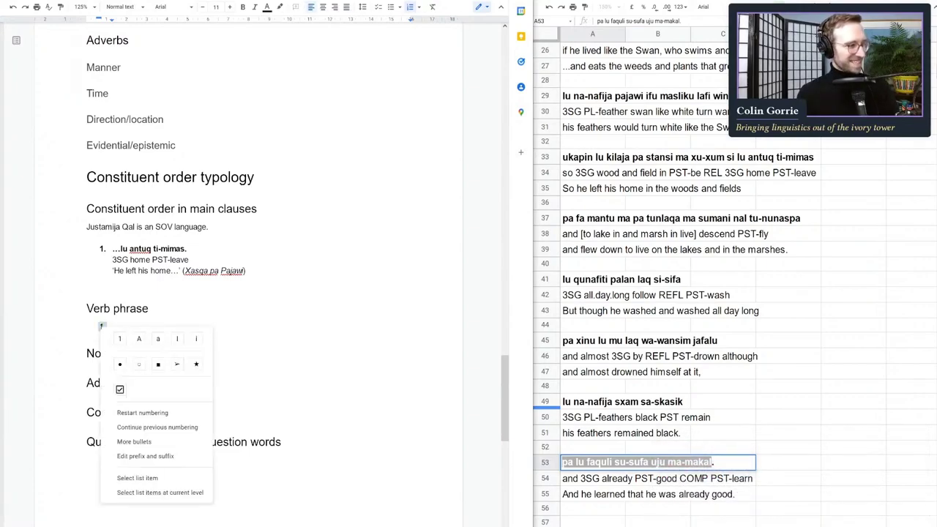
click(141, 426)
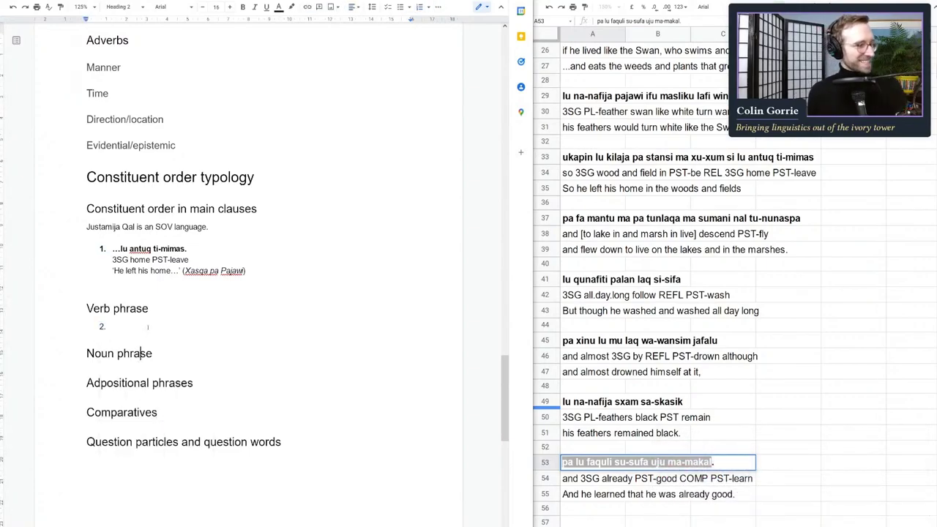
click(147, 327)
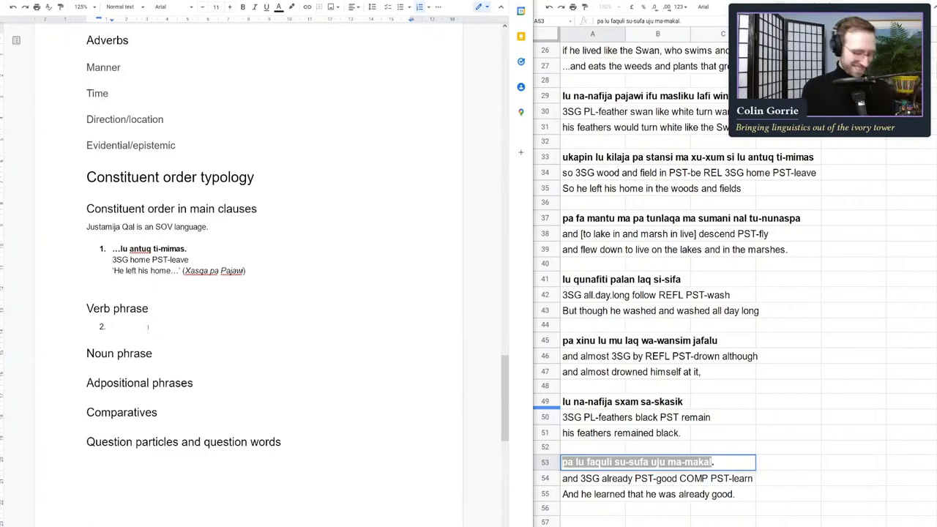
key(ctrl+v)
key(ctrl+z)
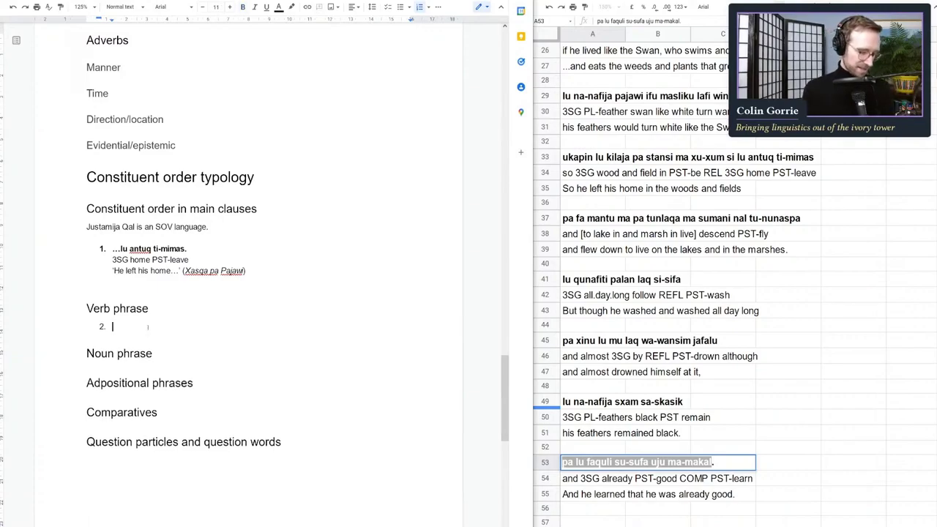
key(ctrl+shift+v)
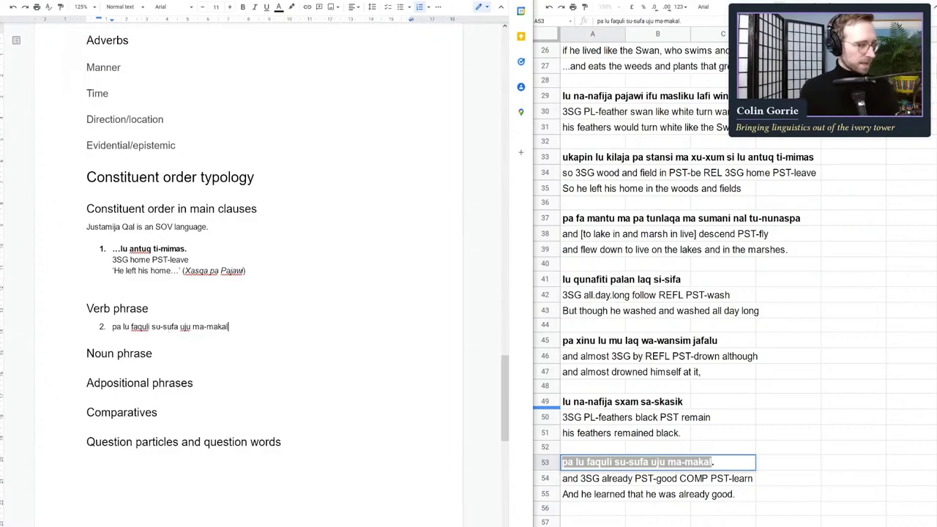
- Add the gloss line "and 3sg already PST-good COMP PST-learn" beneath the sentence of example 2, without a number
key(Return)
key(BackSpace)
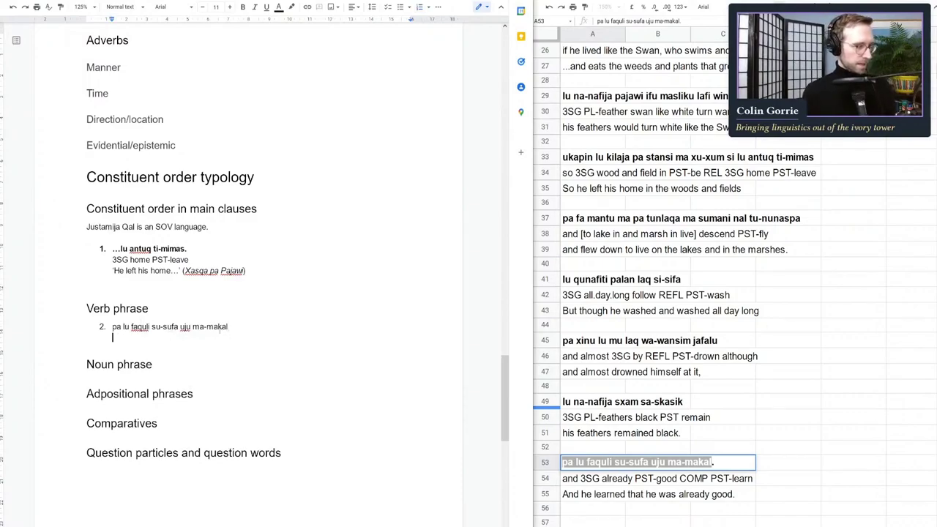
text(and )
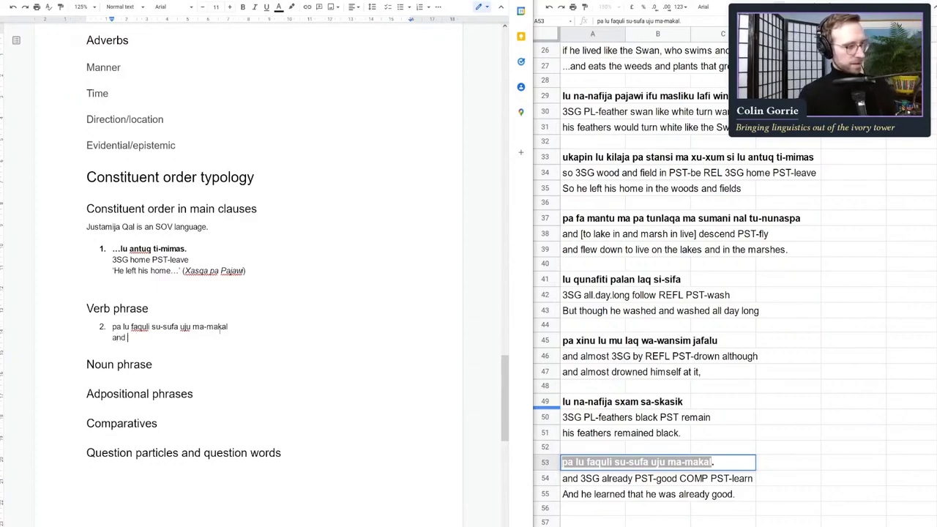
text(3sg lear)
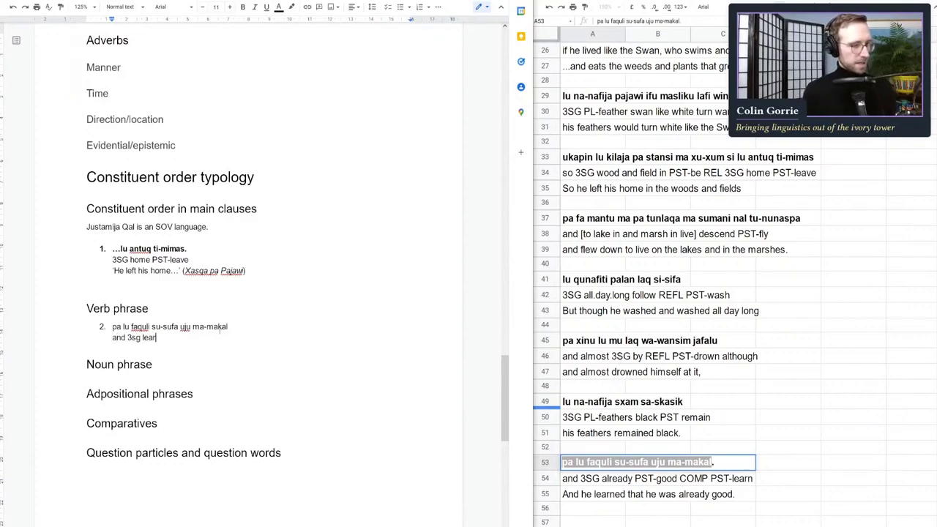
key(BackSpace)
key(BackSpace)
key(BackSpace)
key(BackSpace)
text(alrea)
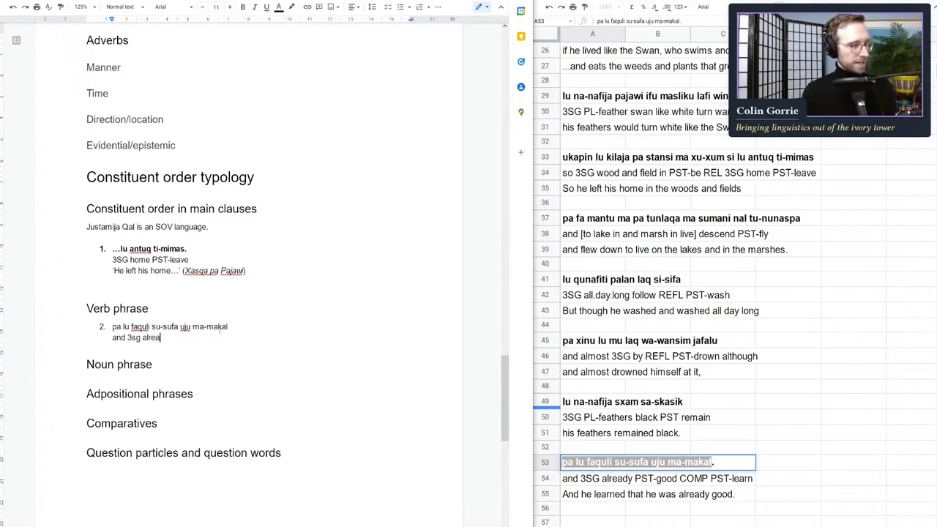
text(dy PST-g)
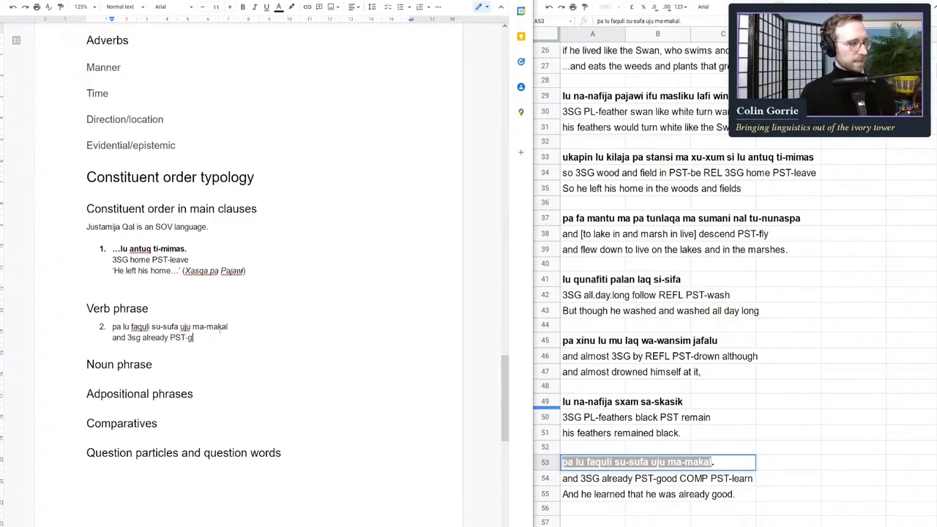
text(ood COMP)
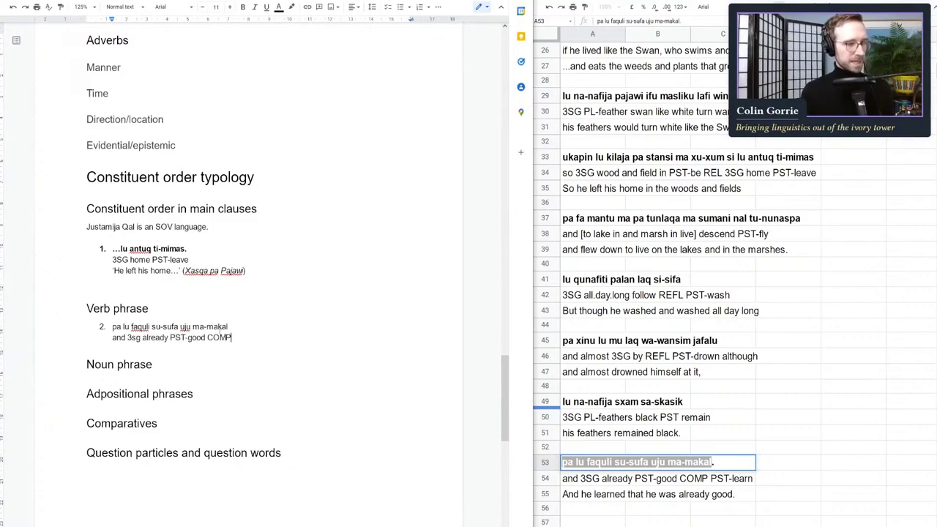
text( PST-le)
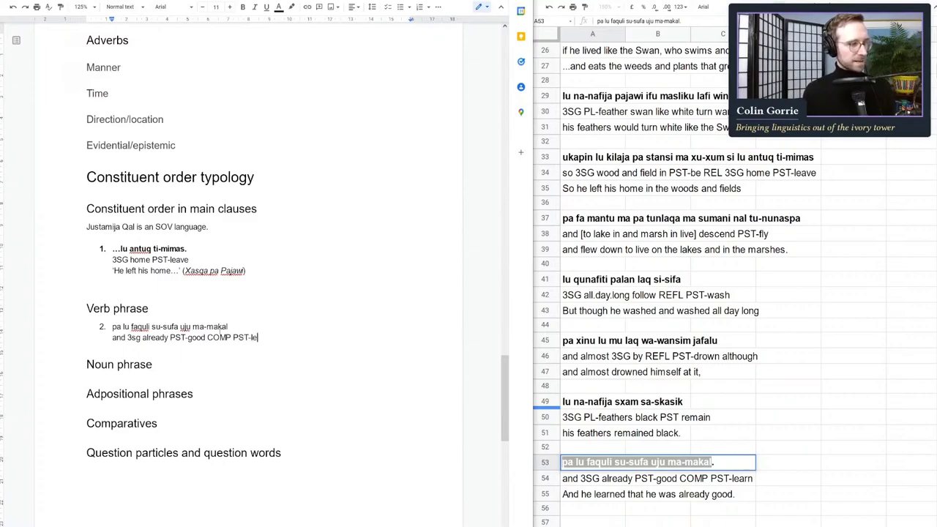
text(arn)
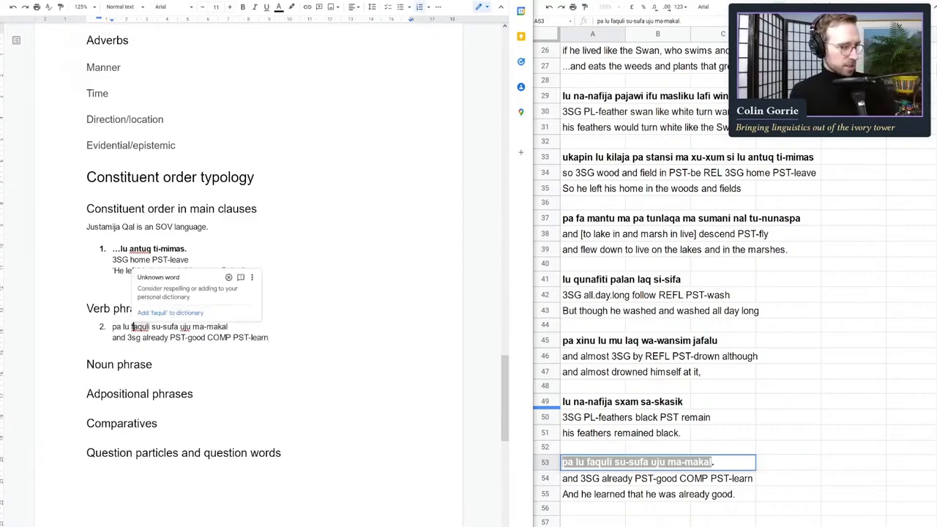
- Make the sentence "pa lu faquli su-sufa uju ma-makal" in example 2 bold
triple_click(124, 327)
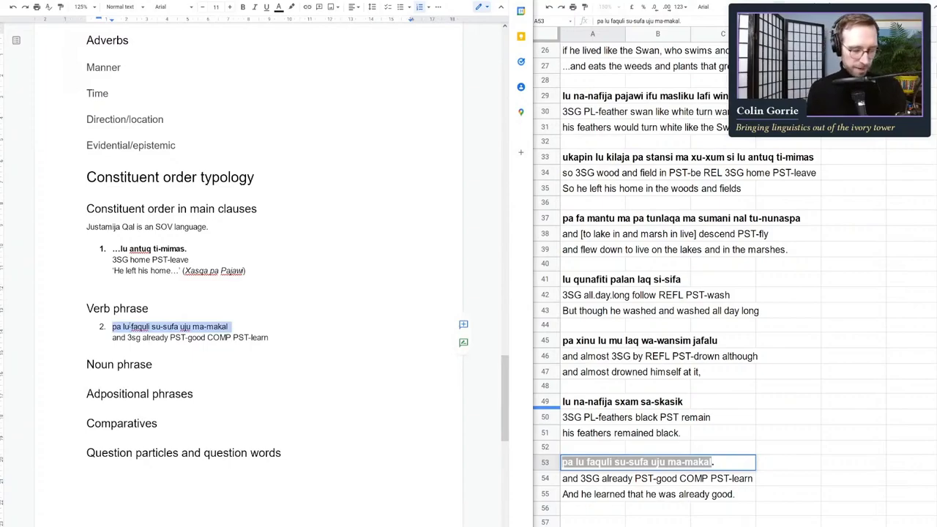
key(ctrl+b)
click(136, 337)
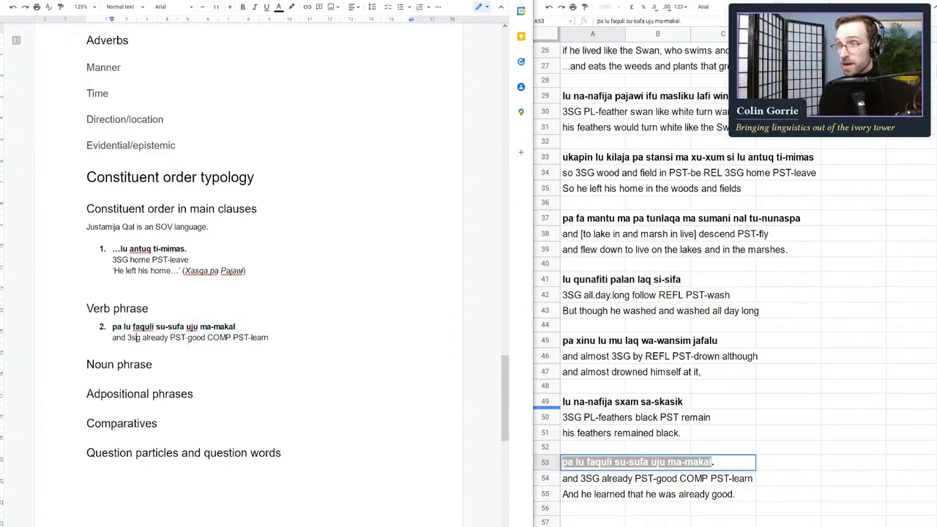
- Add the translation "And he learned that he was already good." beneath the gloss of example 2, opened with a single quotation mark
click(274, 337)
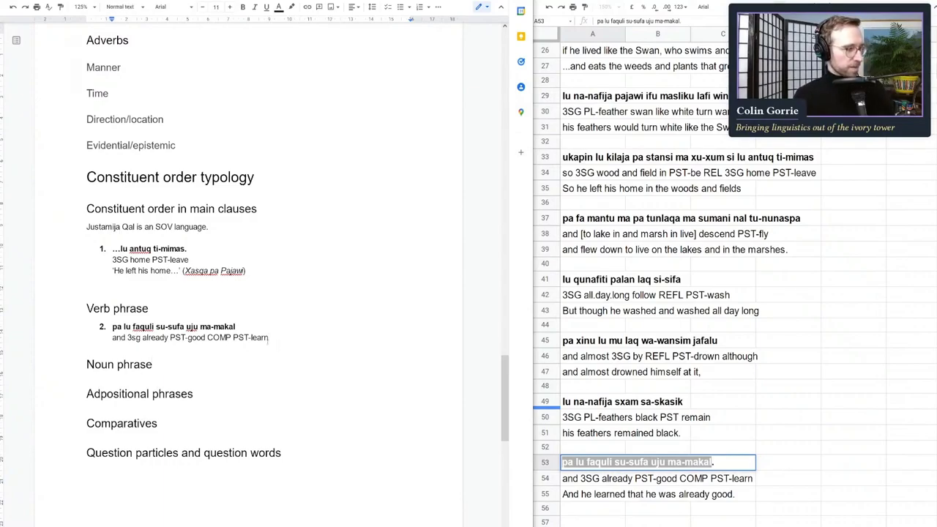
drag(207, 337, 170, 337)
click(197, 337)
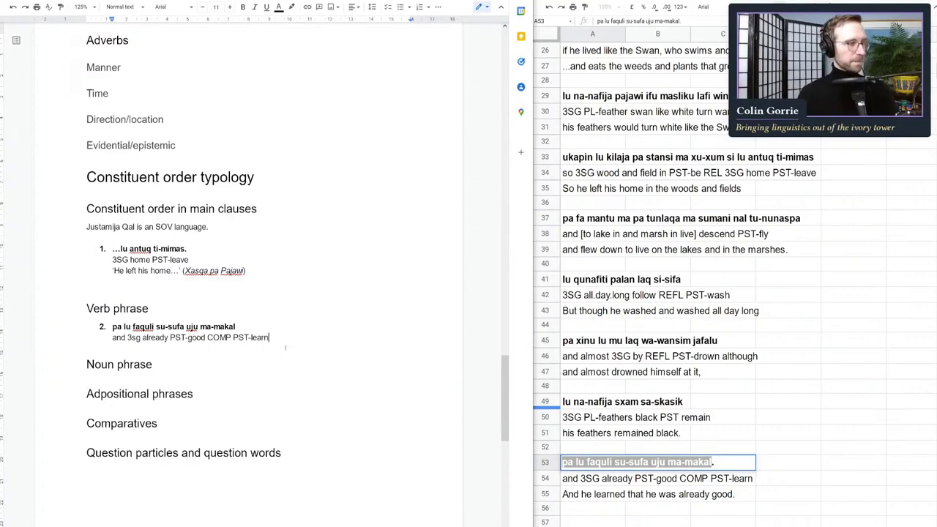
key(Return)
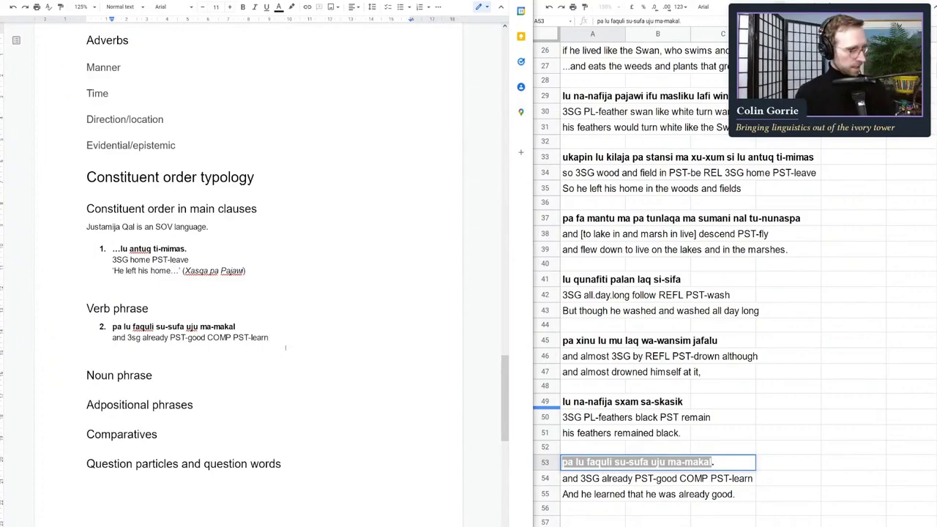
text('And he he)
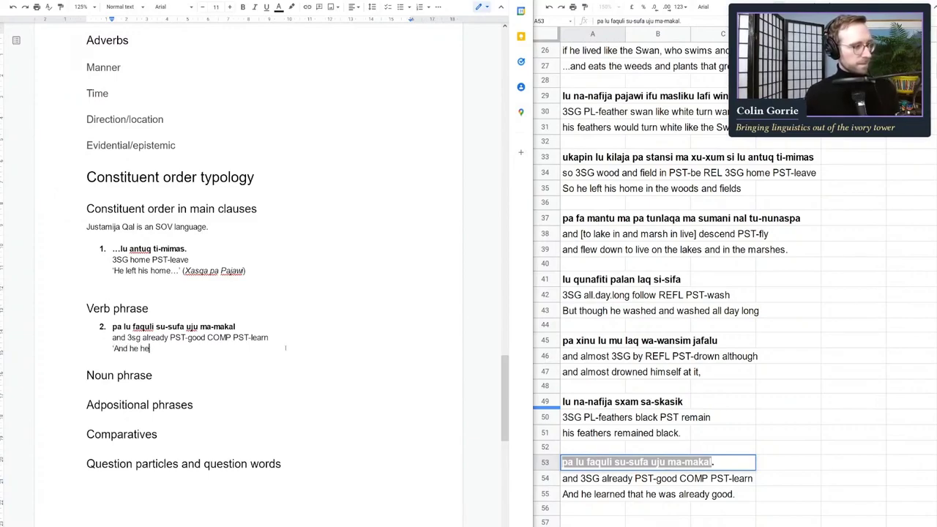
key(BackSpace)
text(learned that he was alrea)
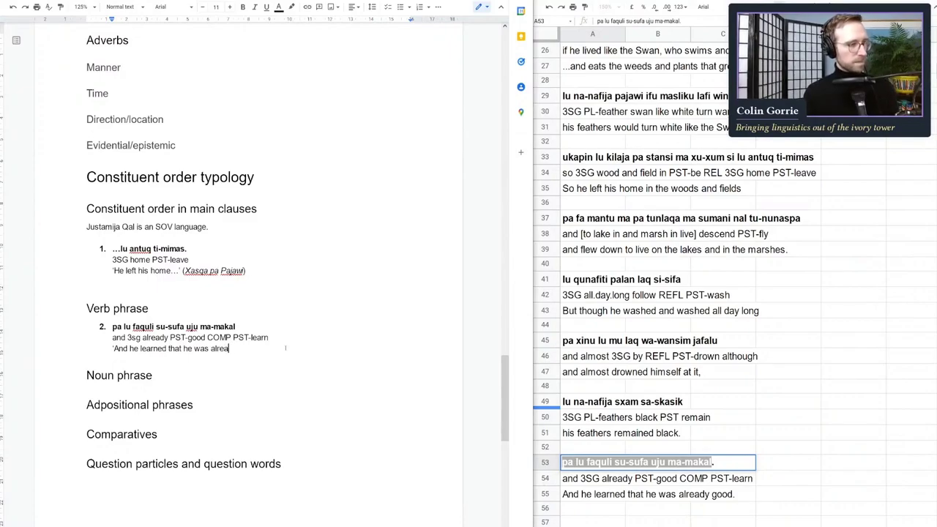
text(dy good.)
- Begin a description line between the "Verb phrase" heading and example 2 with "Adverbs of time (only?) precede"
click(211, 308)
key(Return)
text(Adver)
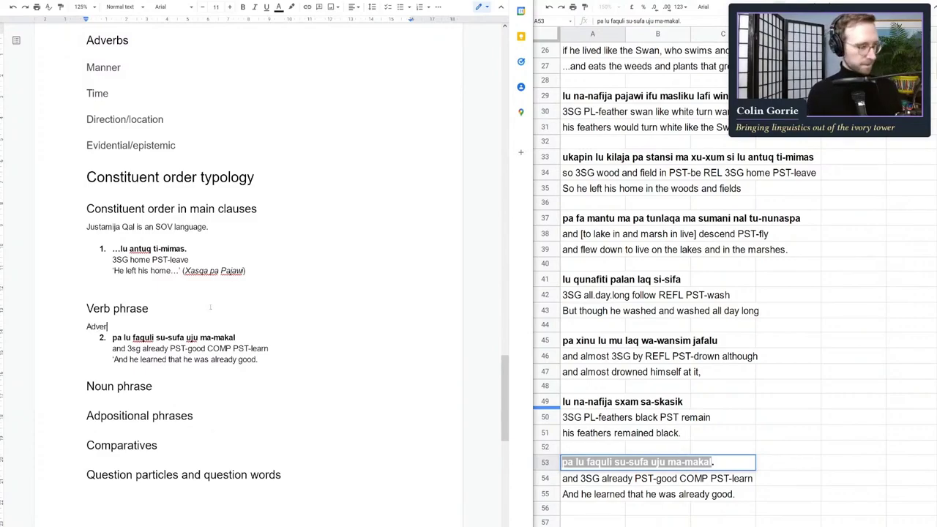
text(bials)
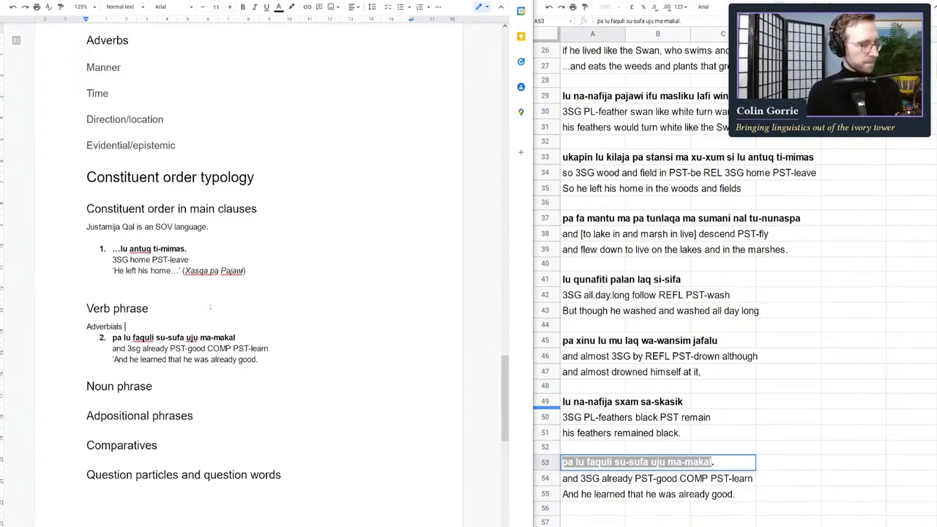
key(BackSpace)
key(BackSpace)
key(BackSpace)
key(BackSpace)
key(BackSpace)
text(s of ti)
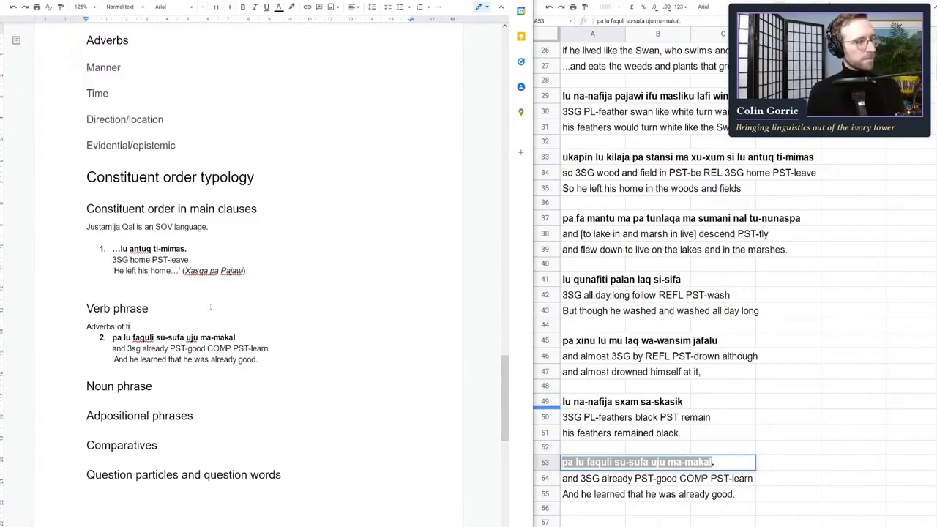
text(me (only?))
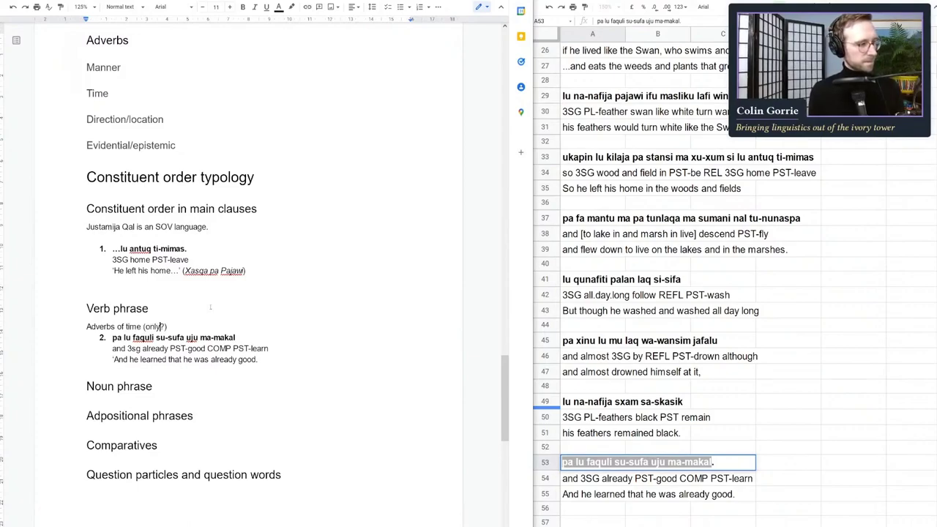
text( precede)
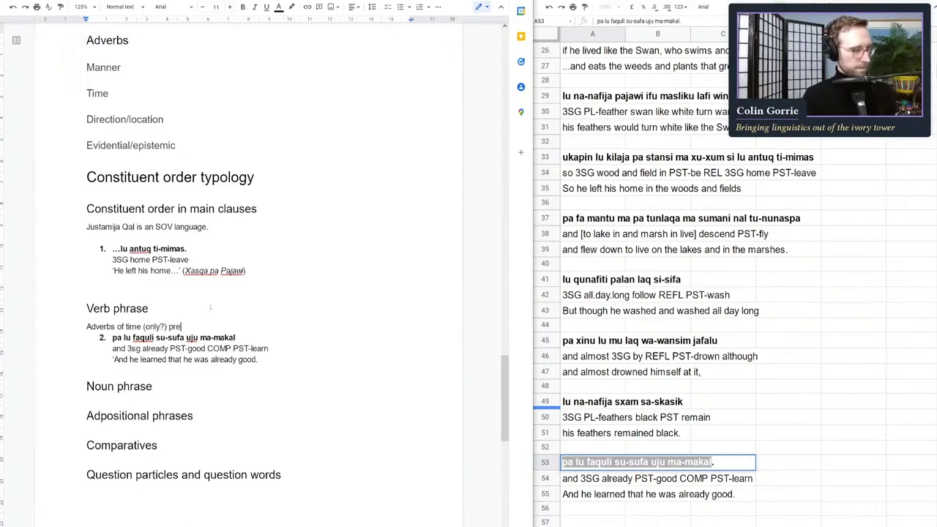
- Insert a blank line above example 2 and complete the description with "the verbal element."
key(Return)
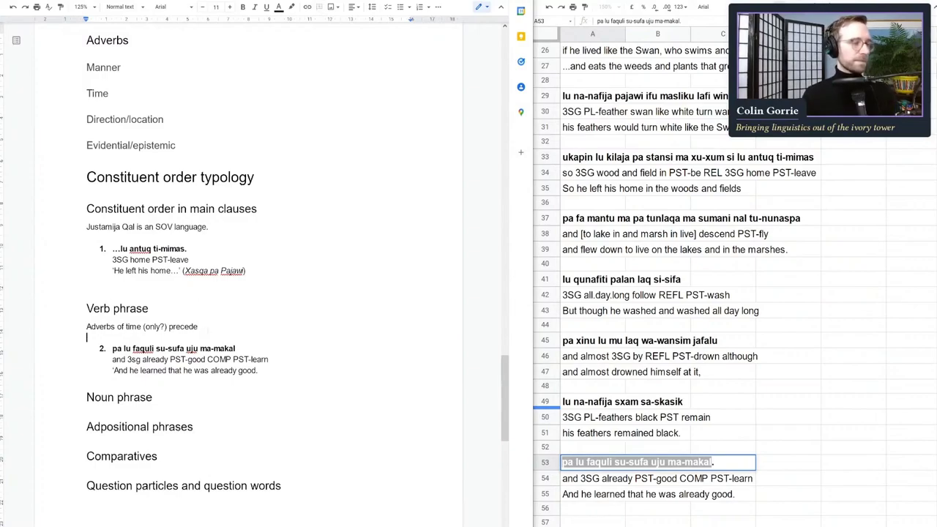
key(shift+Left)
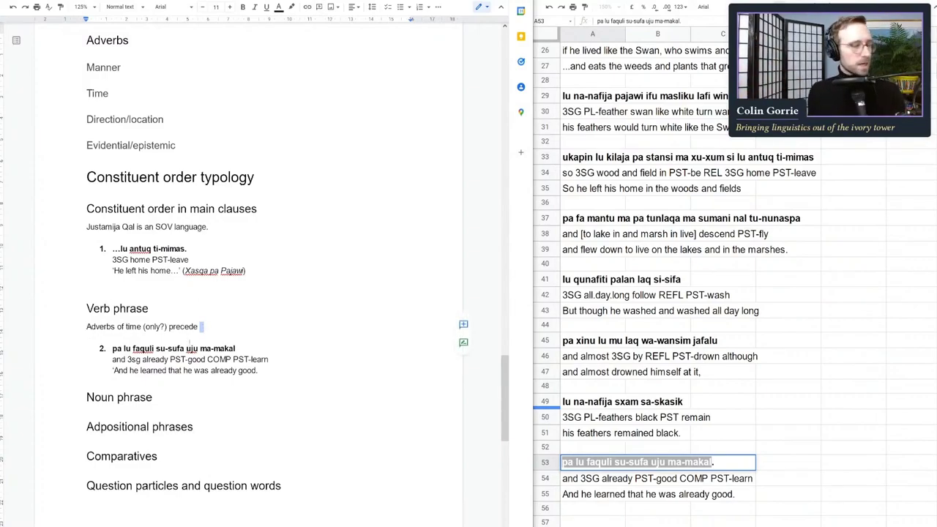
key(Left)
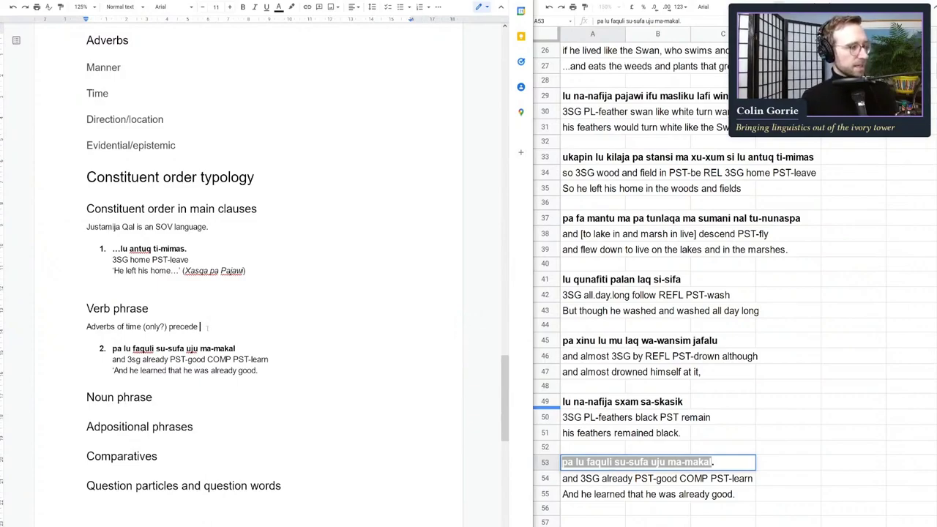
text(the )
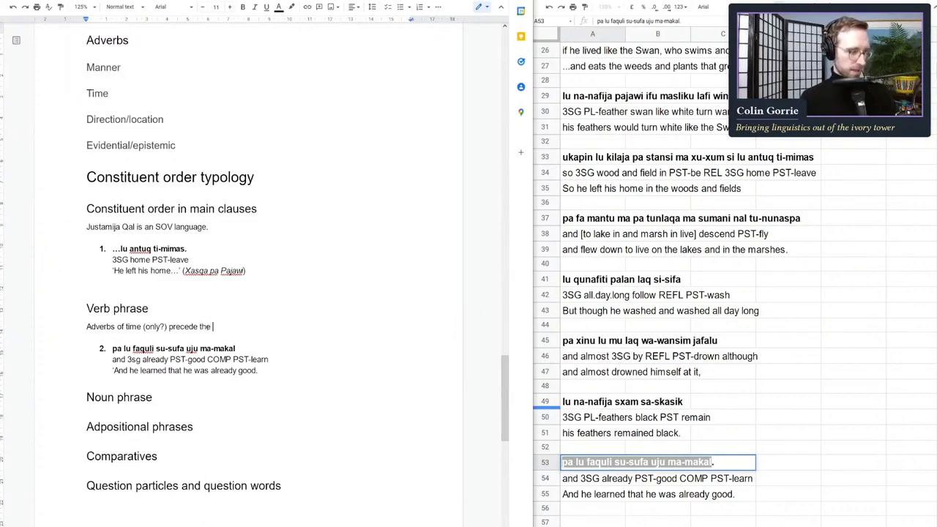
text(verb)
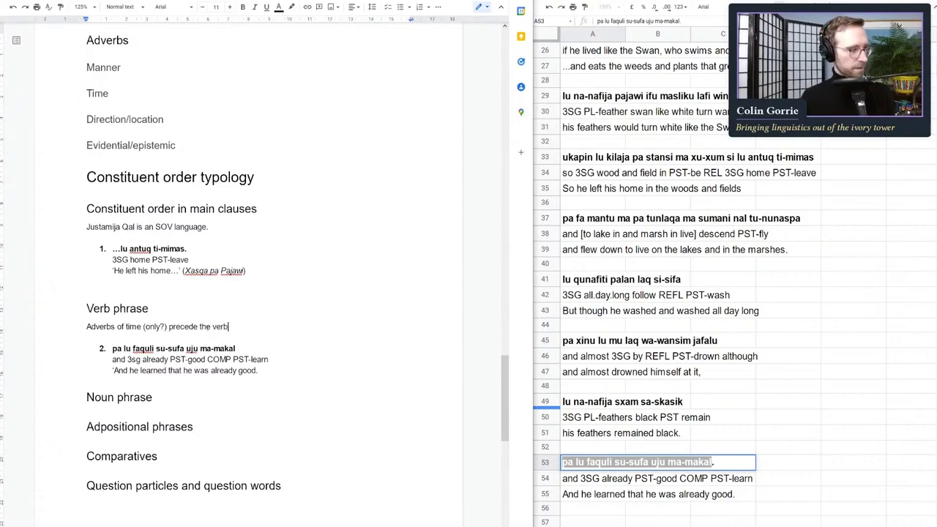
text(al e)
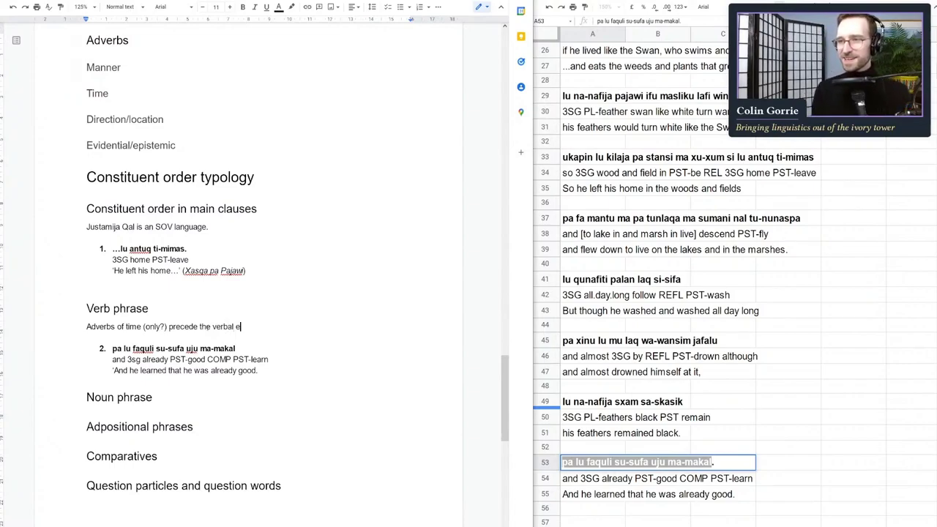
text(lement.)
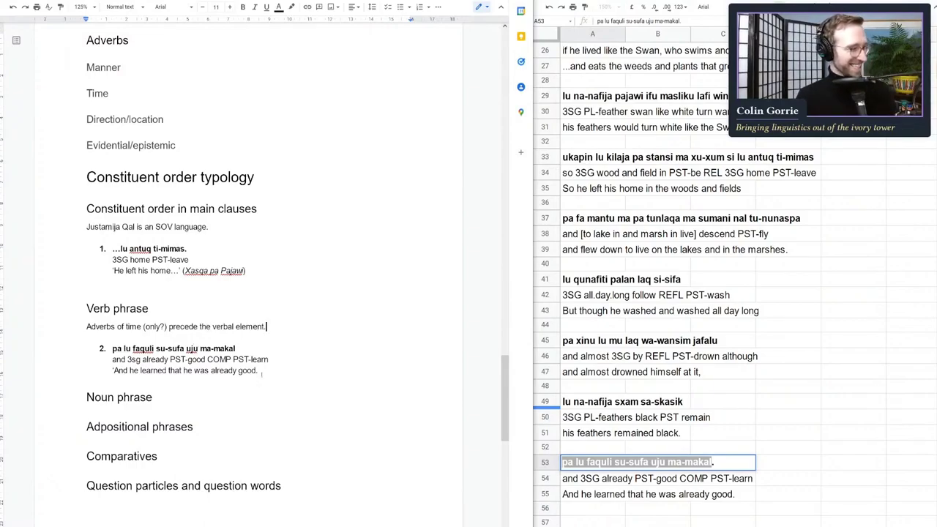
- Cite the source after the translation of example 2 as "Xasqa" in italics within parentheses
click(261, 370)
text(()
key(ctrl+i)
text(Xasq)
text(a)
key(ctrl+i)
text())
- Shorten the source citation of example 1 to "Xasqa" by deleting the rest of the story title
click(273, 286)
click(235, 348)
drag(210, 270, 243, 270)
key(BackSpace)
key(Down)
key(Down)
key(Down)
key(Down)
key(Down)
key(Down)
key(Down)
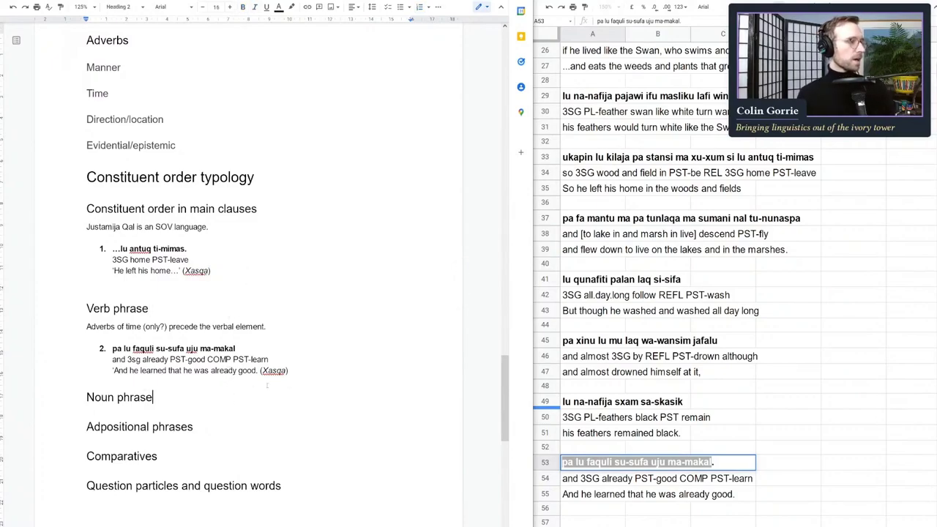
- Replace the full stop ending the "Verb phrase" description with ", as is shown by the phrase"
key(Up)
key(End)
key(Up)
key(Up)
key(Up)
key(Down)
key(End)
key(BackSpace)
text(, as is shown )
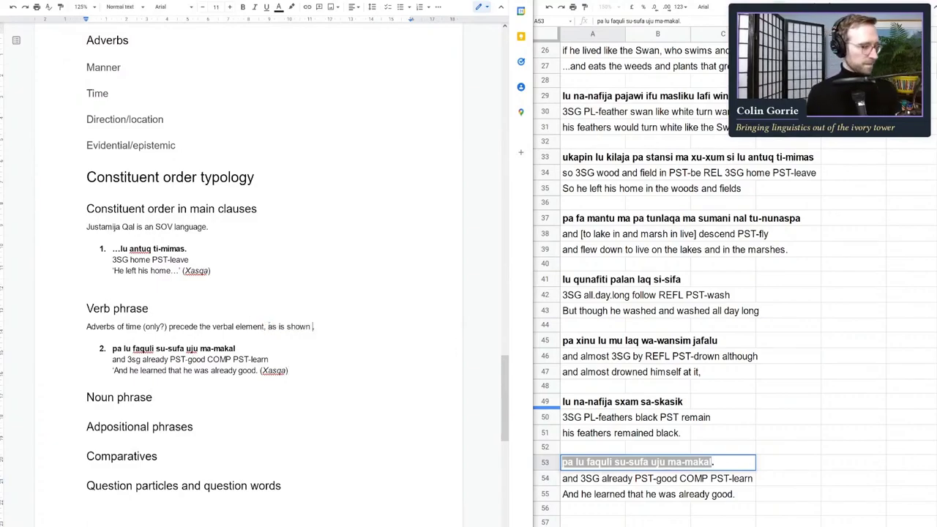
text(by the phrase)
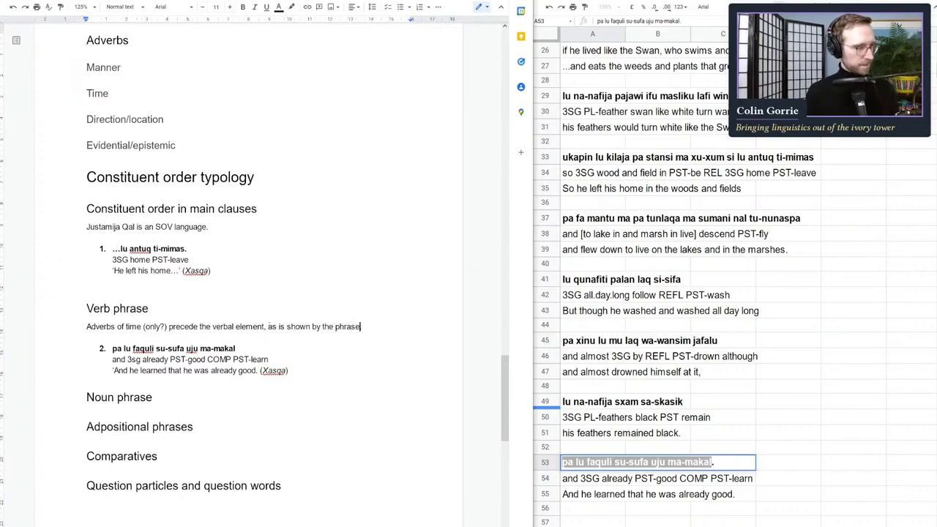
- Continue the description with "faquli susufa" in bold, followed by its translation "was already good" in italics without a full stop
key(ctrl+b)
text(faquli )
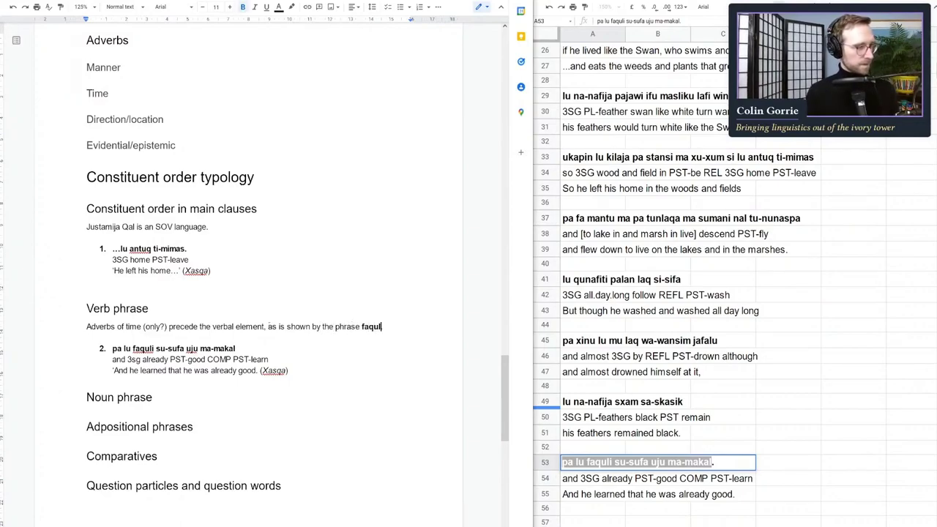
text(susufa)
key(Return)
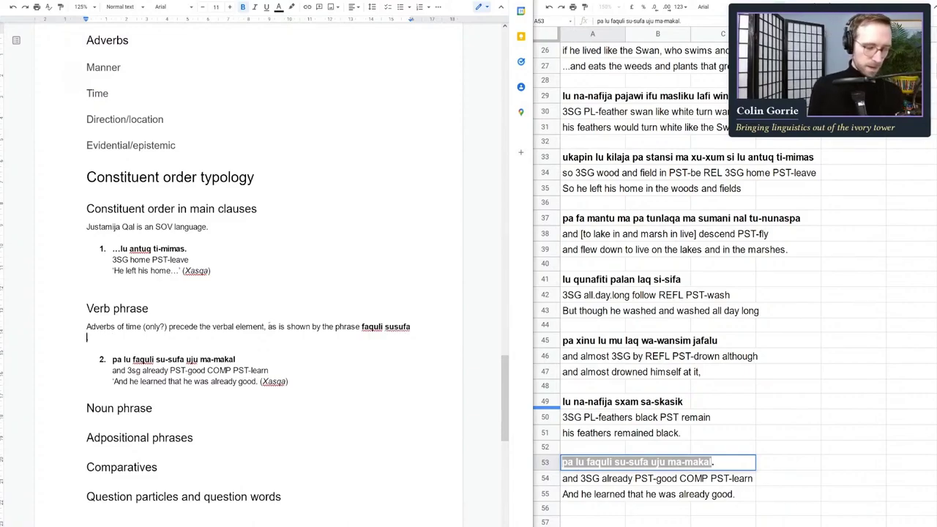
key(ctrl+b)
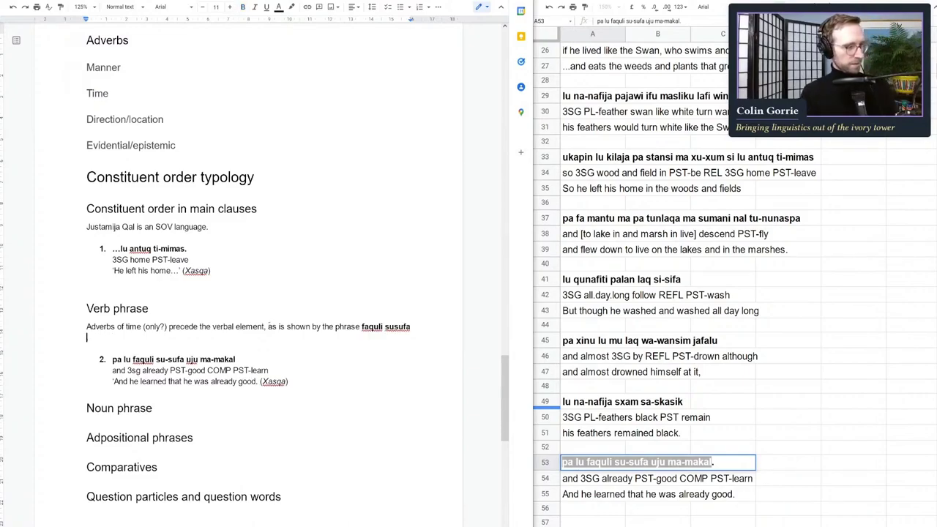
key(ctrl+i)
text(was already good.)
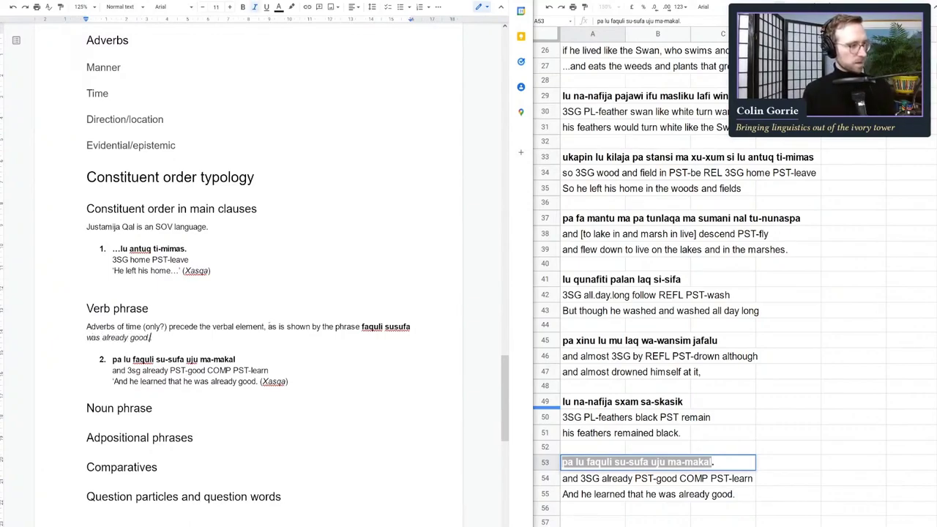
key(BackSpace)
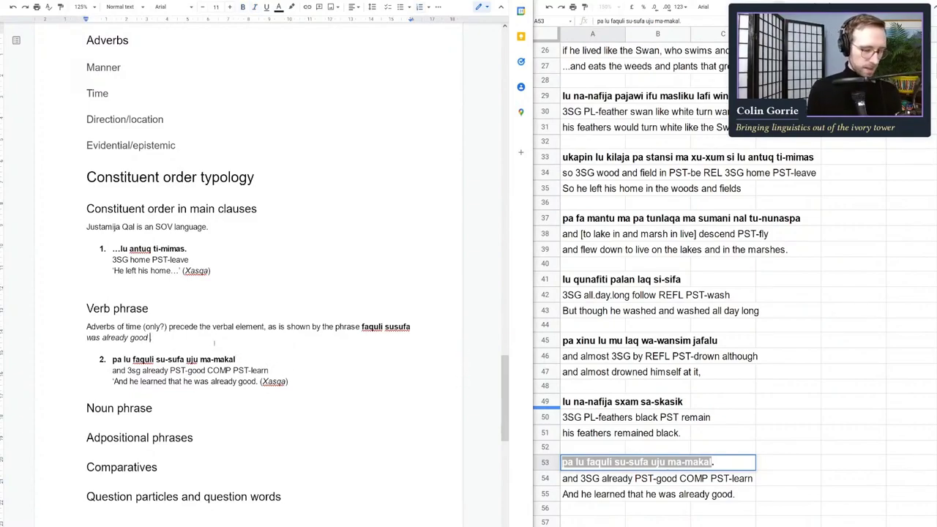
- Finish the "Verb phrase" description in regular text with "in the following example:"
text(in example)
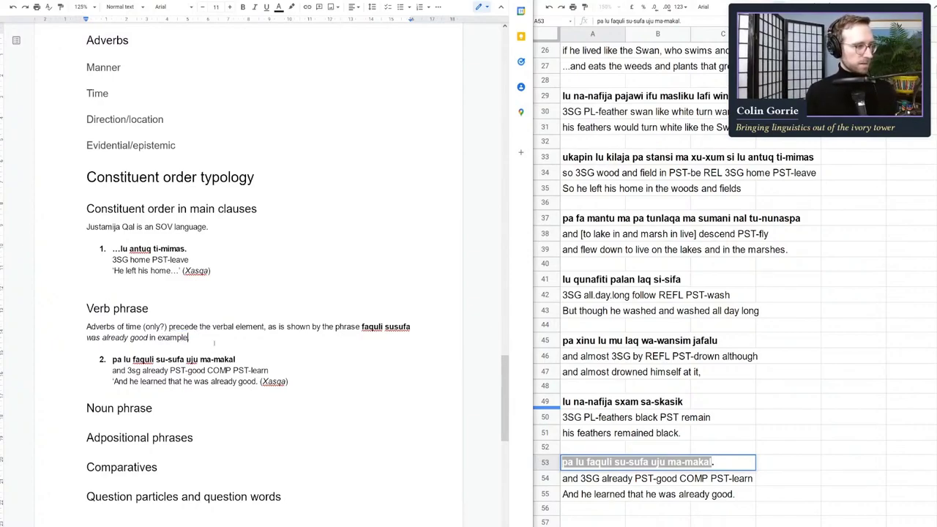
key(Left)
key(Left)
text(the fo)
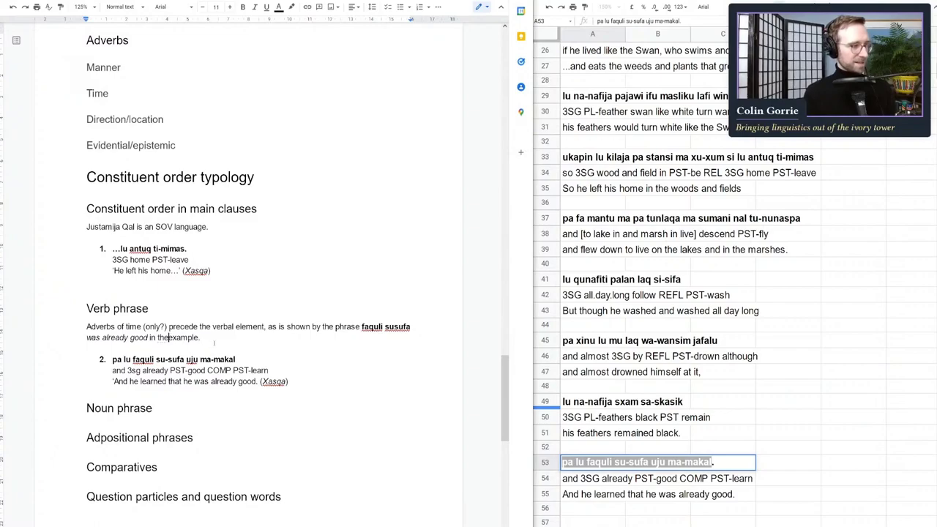
text(llowing)
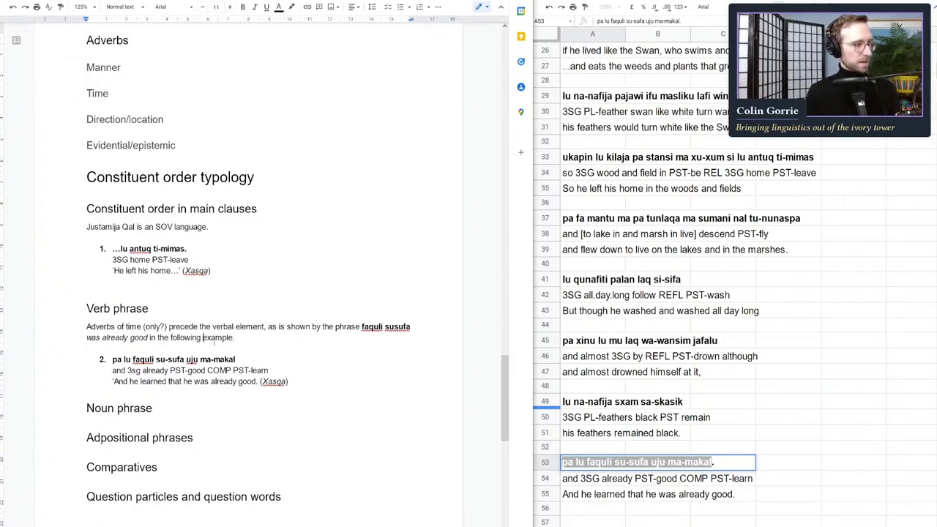
key(Up)
key(Up)
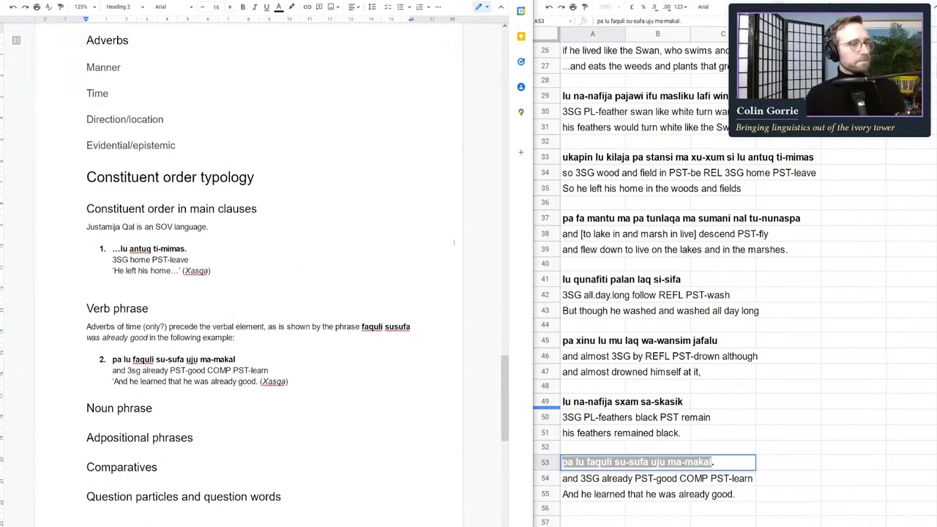
- Look through the glossed text "Xasqa pa Pajawi" for a comparison sentence and select the one in cell A12
click(657, 234)
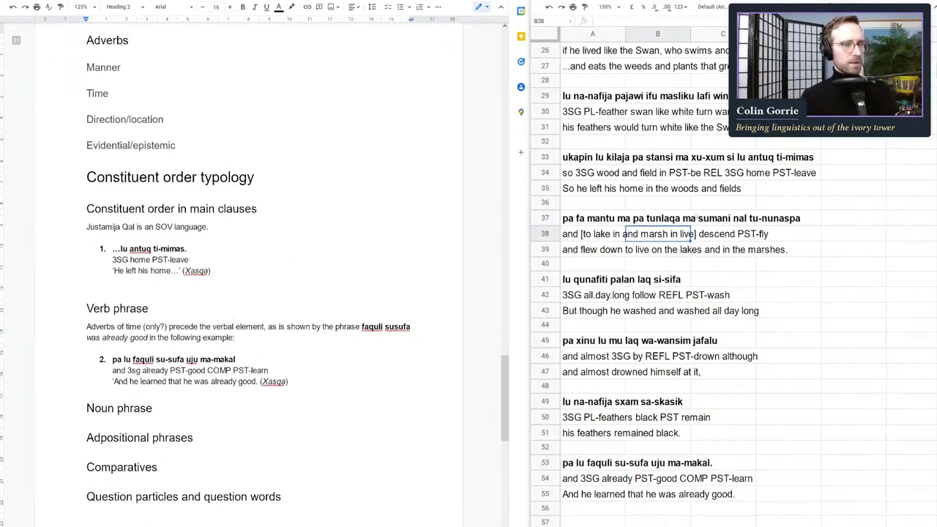
click(696, 216)
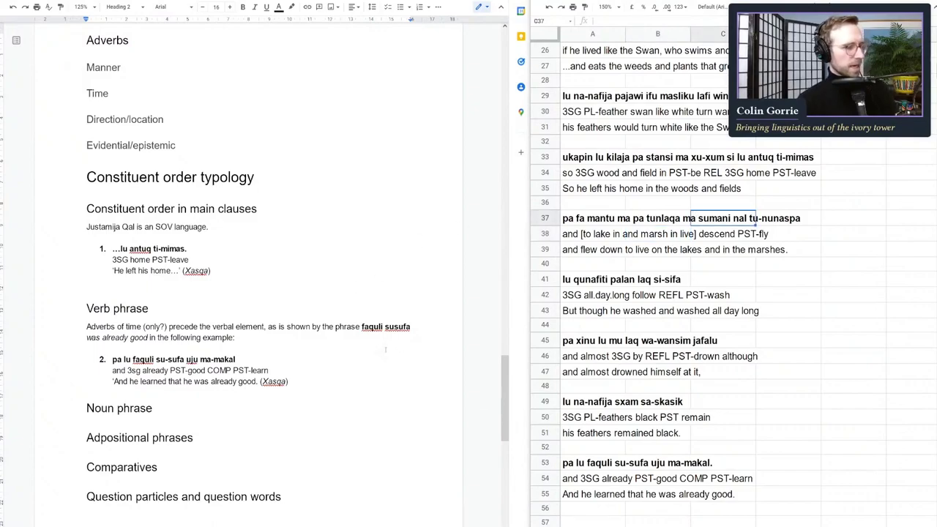
click(593, 385)
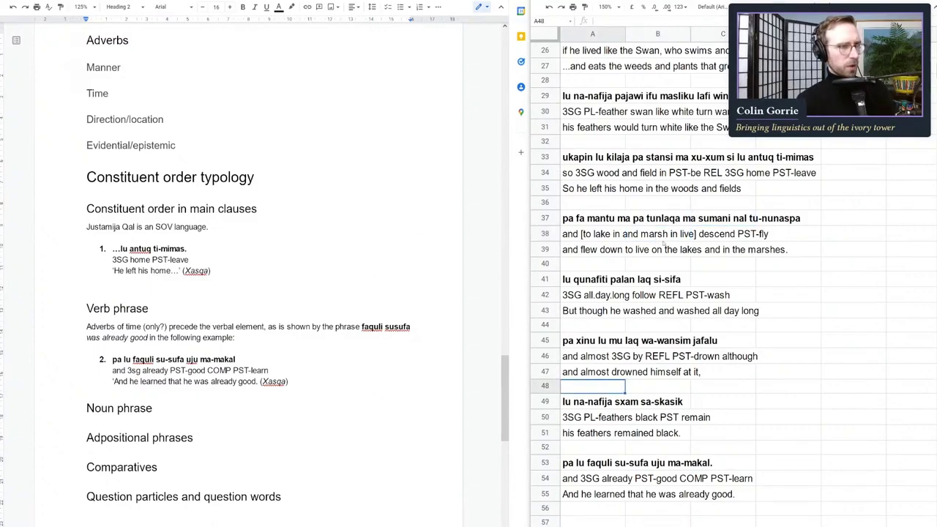
scroll(646, 236, up, 5)
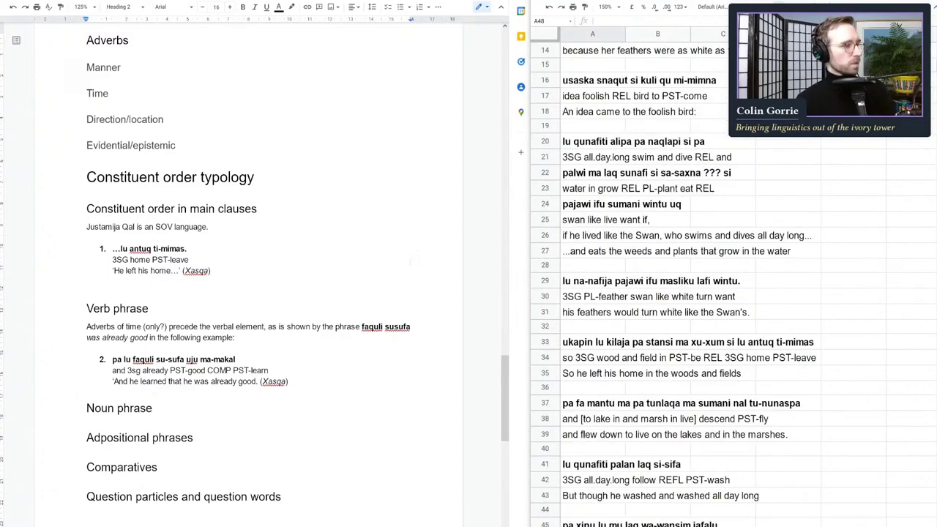
scroll(784, 215, up, 3)
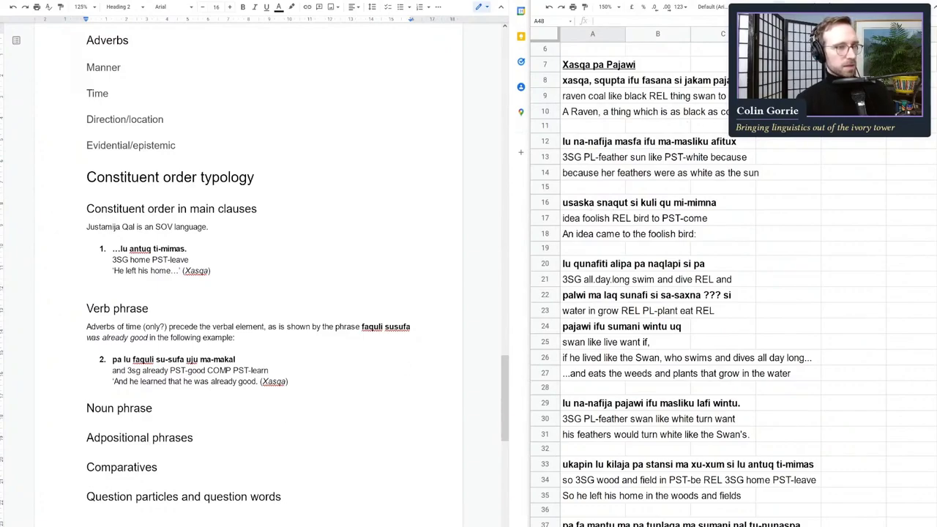
click(604, 126)
click(605, 144)
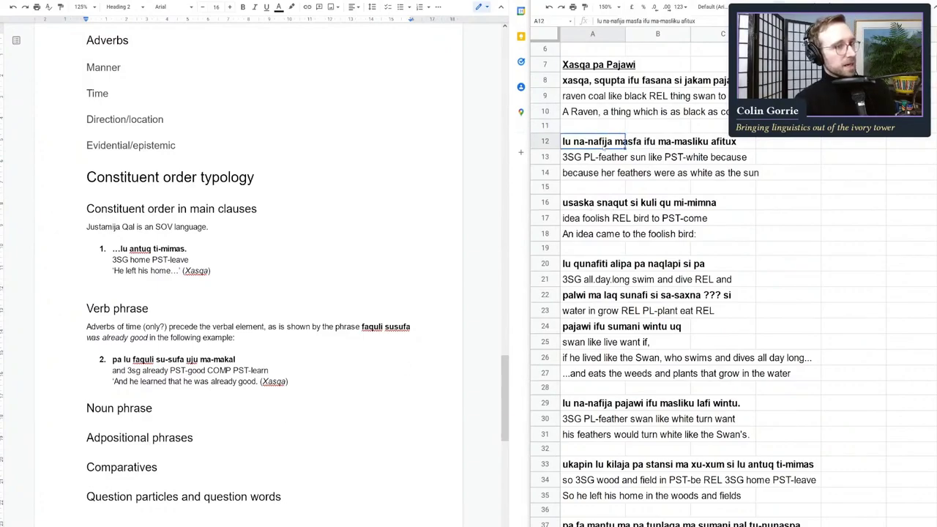
- Copy "lu na-nafija masfa ifu ma-masliku afitux" from cell A12 and start numbered example 3 on a new line under "Comparatives"
key(alt+Tab)
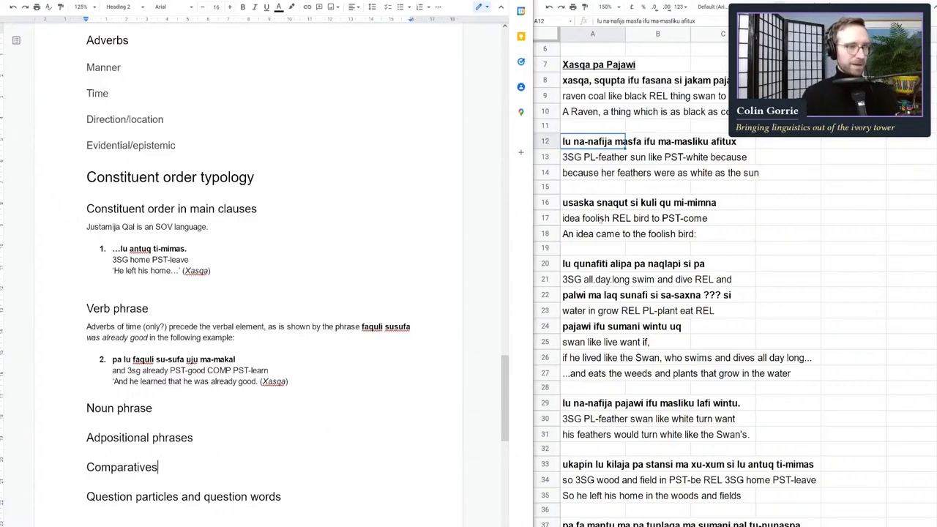
key(Return)
key(alt+Tab)
key(F2)
key(ctrl+a)
key(ctrl+c)
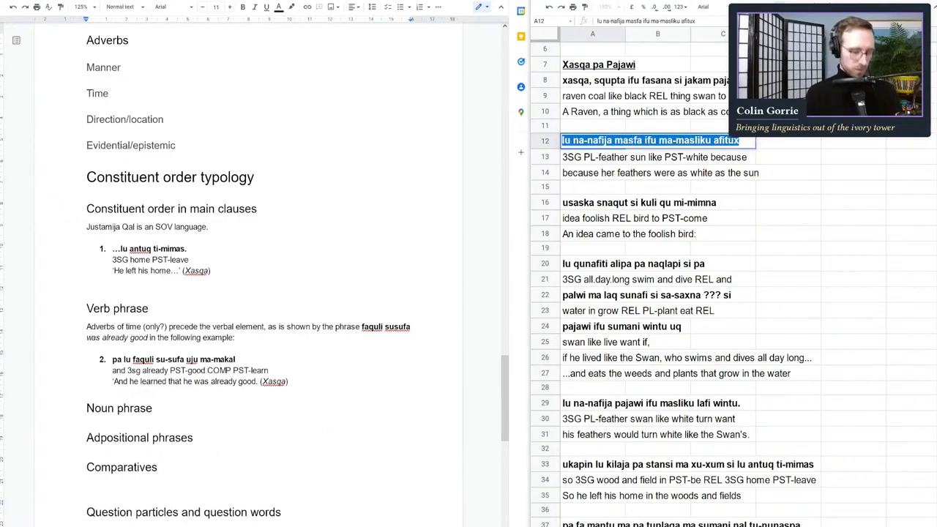
key(alt+Tab)
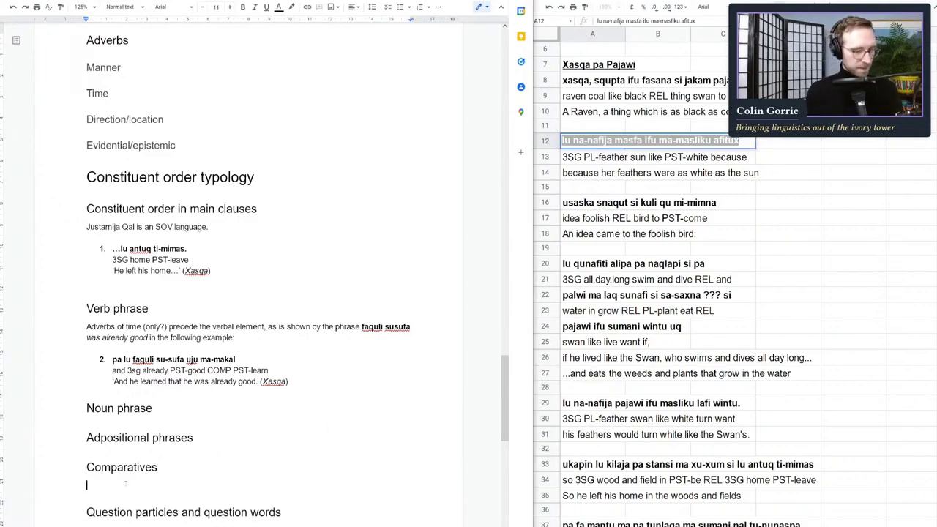
key(ctrl+shift+7)
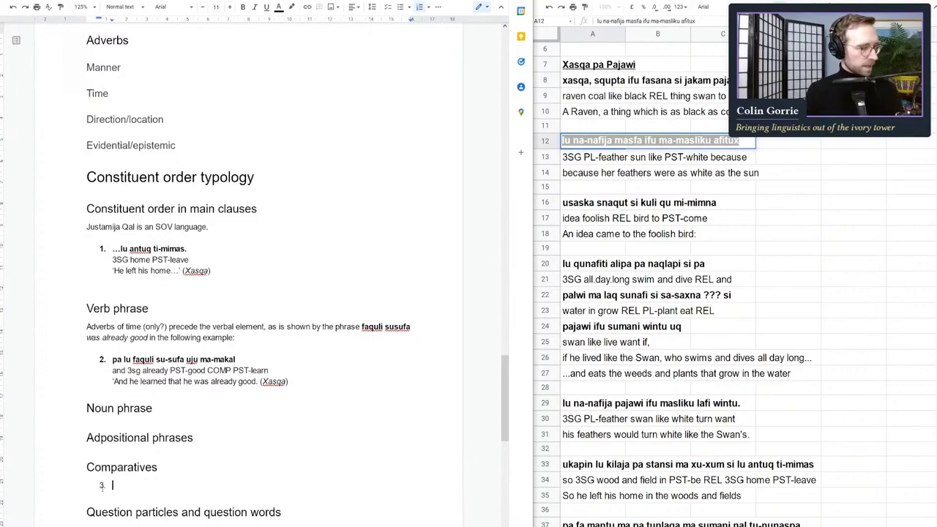
right_click(104, 486)
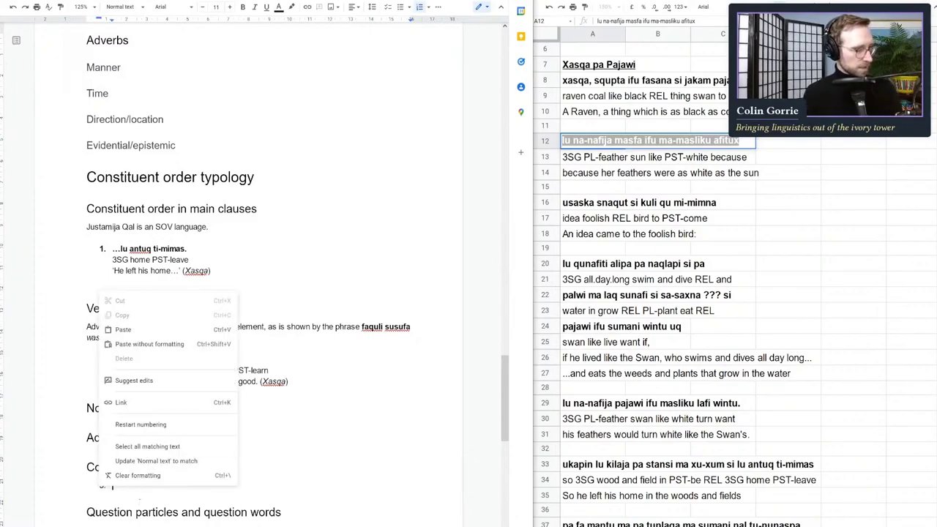
click(159, 485)
key(ctrl+v)
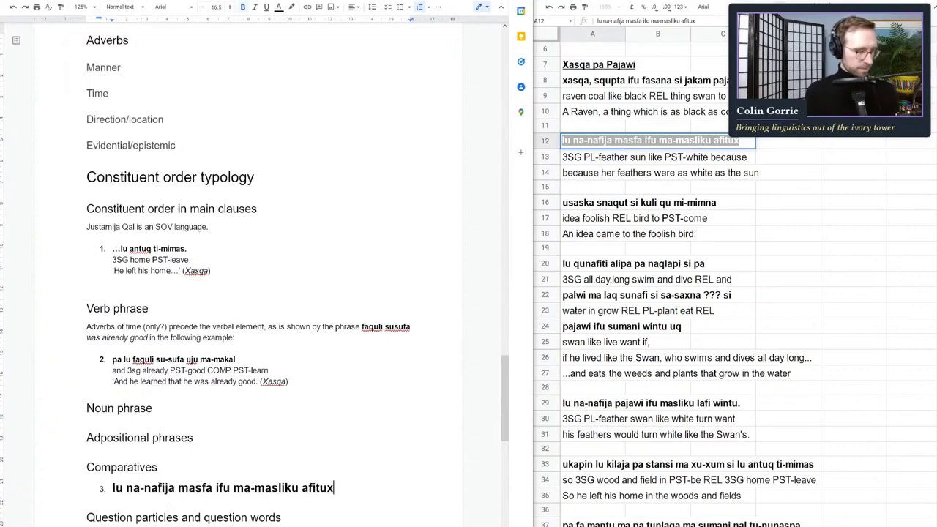
key(ctrl+z)
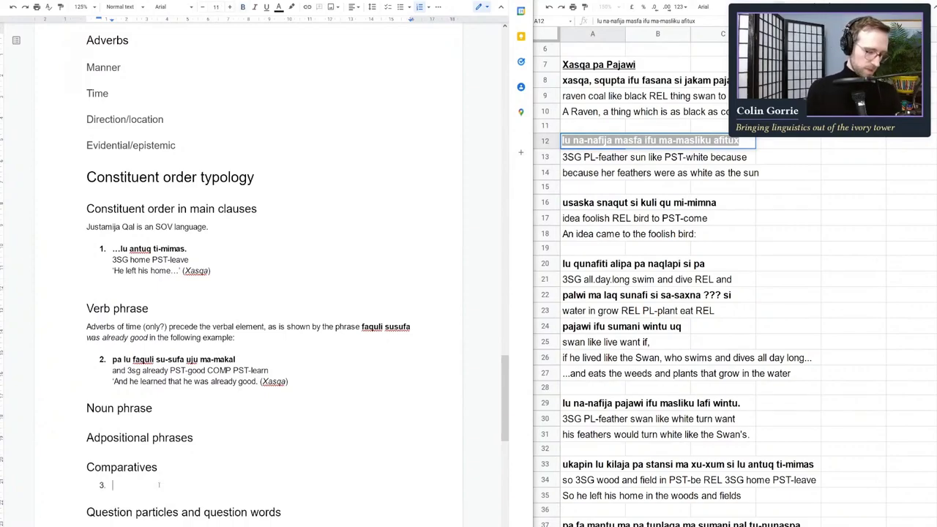
- Insert the copied sentence "lu na-nafija masfa ifu ma-masliku afitux" into example 3 without its source formatting
triple_click(149, 498)
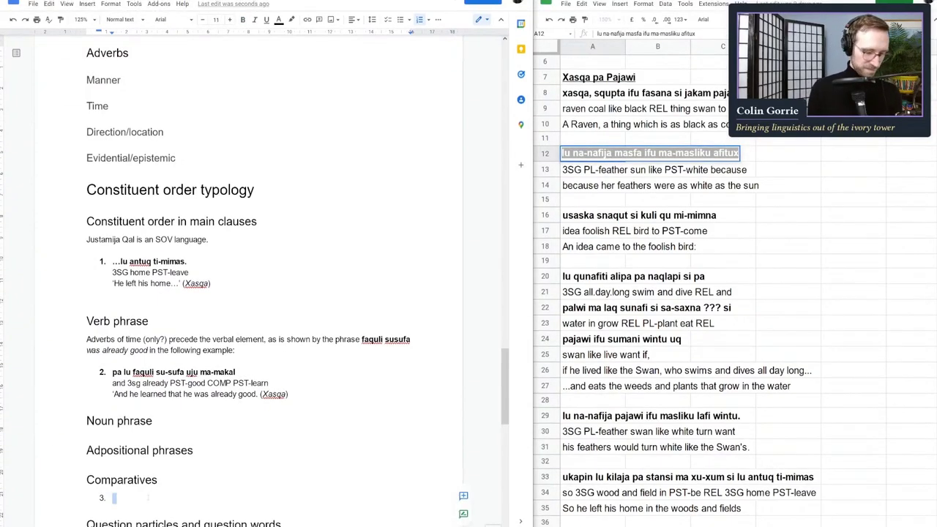
click(148, 497)
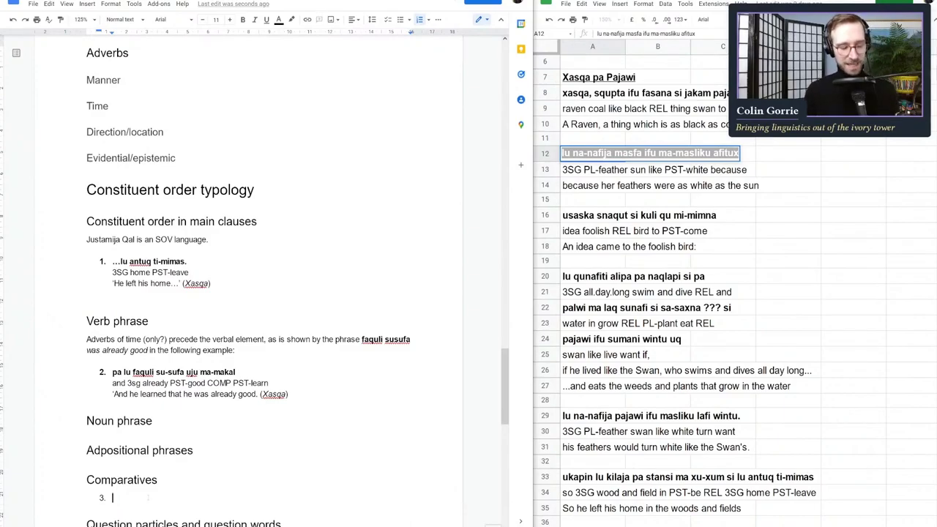
key(ctrl+shift+v)
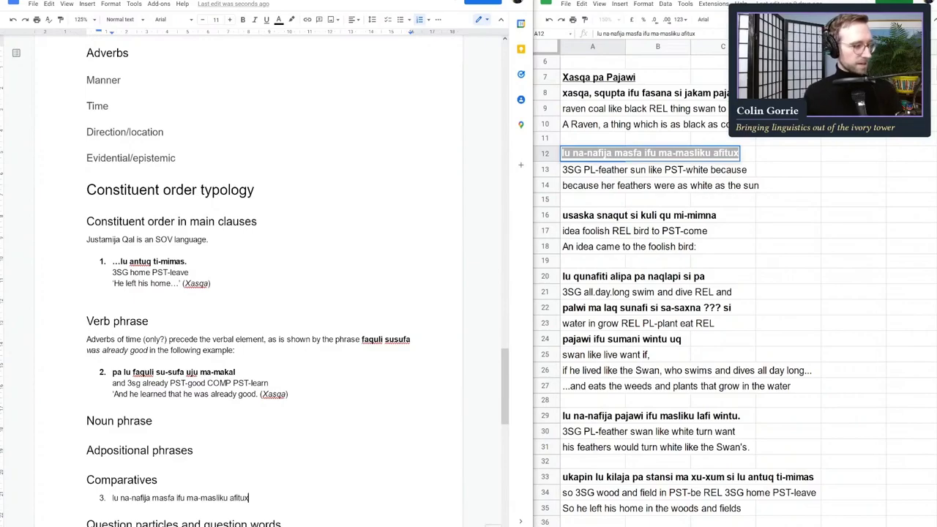
- Begin an unnumbered gloss line within example 3, beneath its sentence, with "3SG PL-feather"
key(Return)
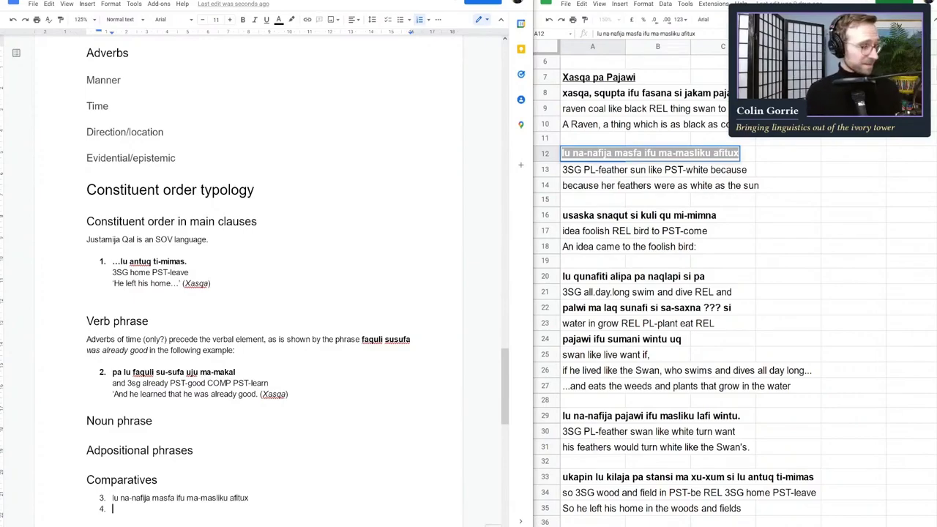
key(BackSpace)
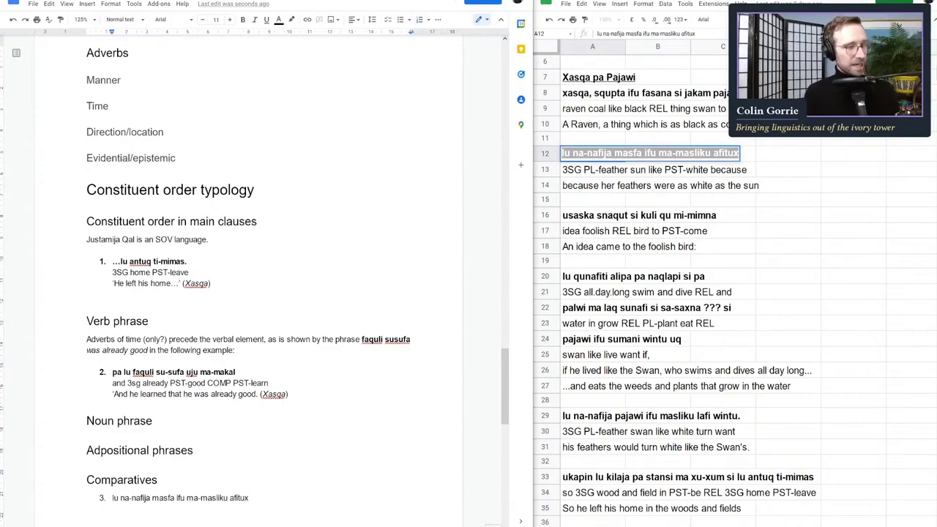
key(shift+Return)
text(3SG)
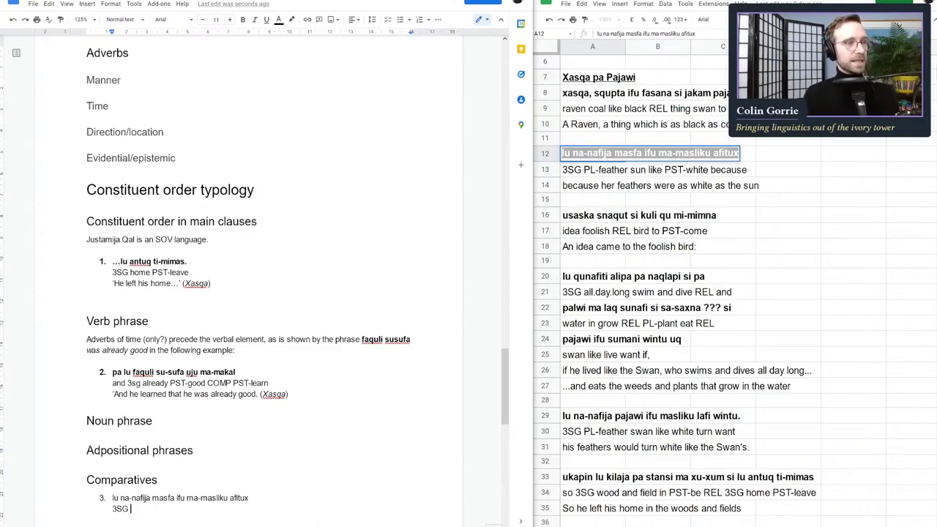
text( PL-fea)
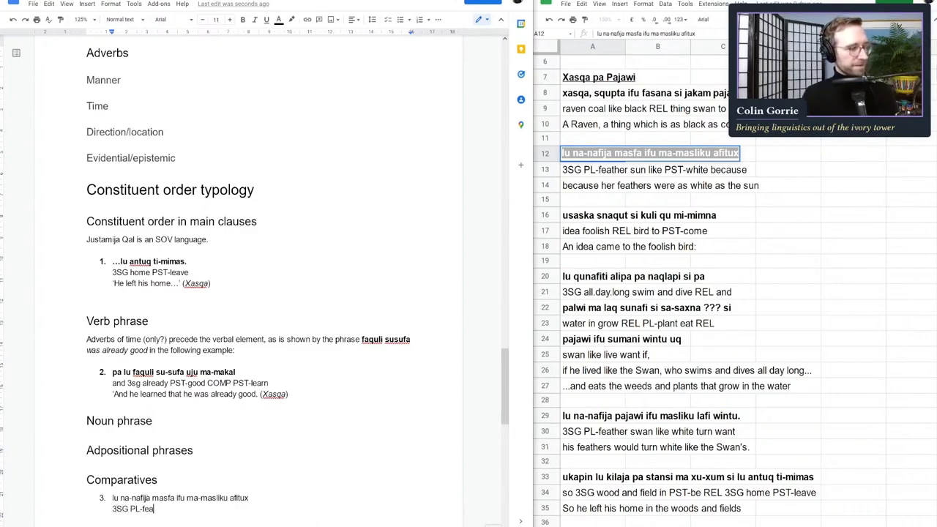
text(ther)
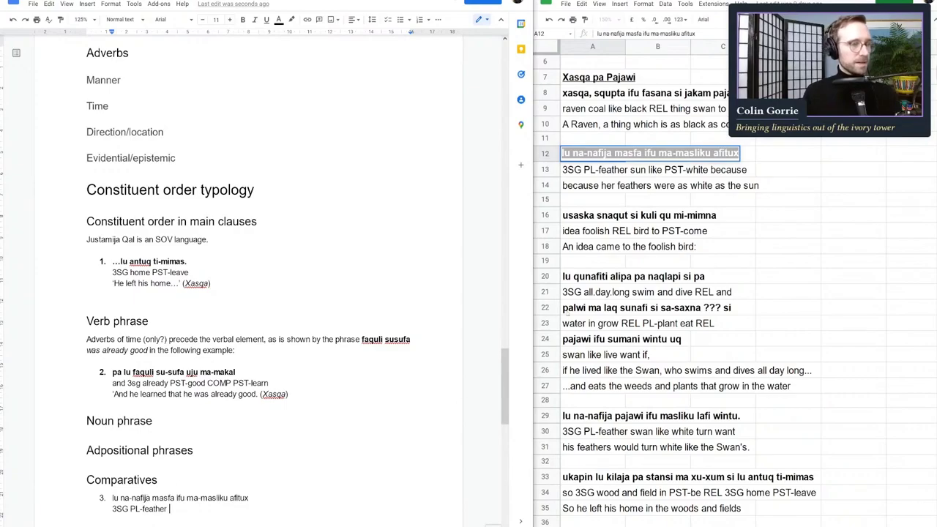
- Replace the partial gloss in example 3 with "3SG PL-feather sun like PST-white because" copied from cell A13
click(653, 169)
key(ctrl+c)
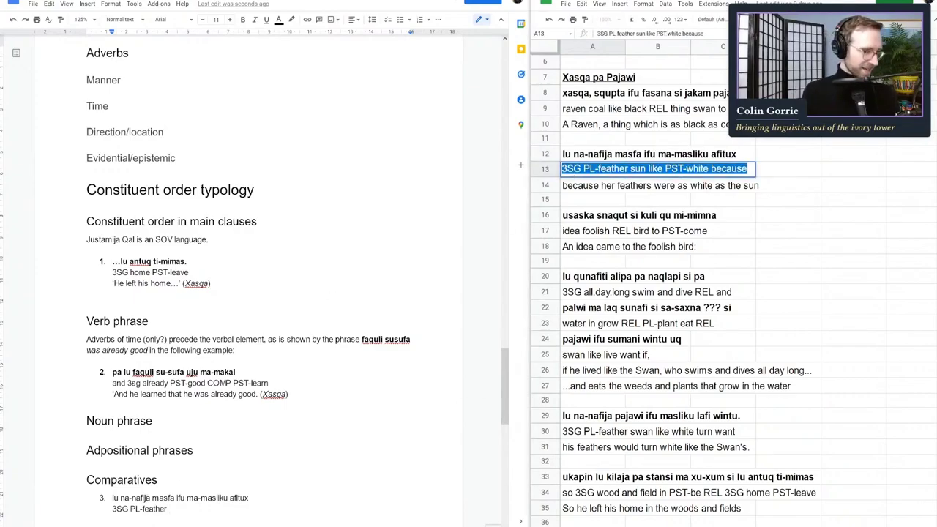
key(alt+Tab)
key(ctrl+shift+Left)
key(ctrl+shift+Left)
key(ctrl+shift+Left)
key(ctrl+shift+Left)
key(ctrl+v)
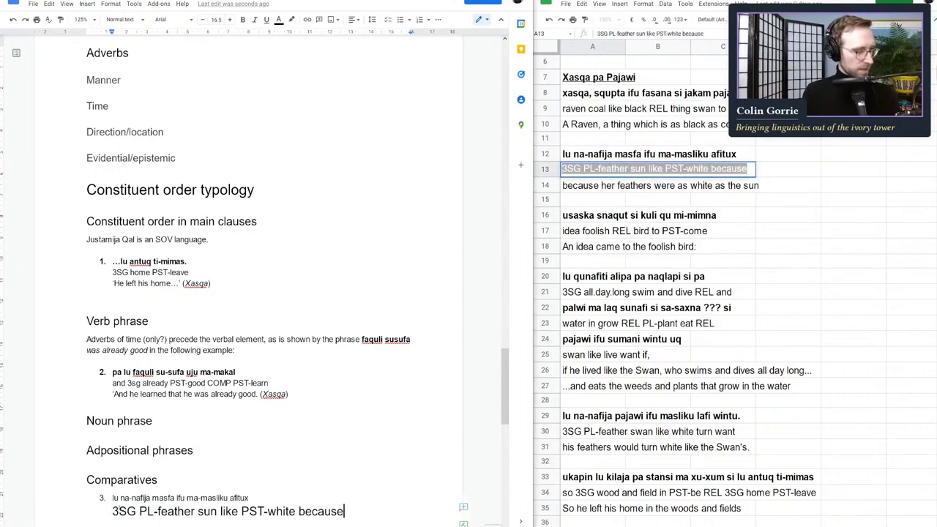
- Replace the oversized gloss in example 3 with an unformatted copy and make the example's "lu na-nafija masfa ifu ma-masliku afitux" line bold
key(ctrl+z)
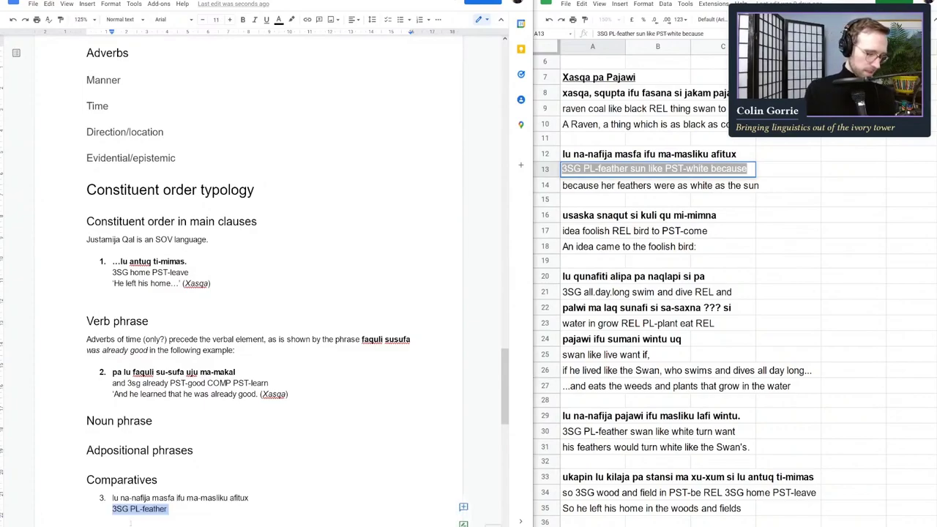
key(ctrl+shift+v)
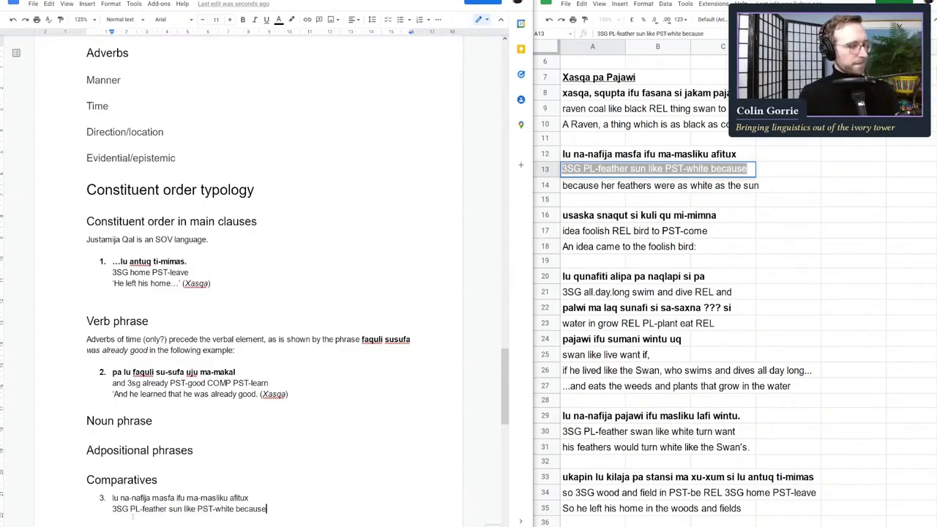
triple_click(140, 498)
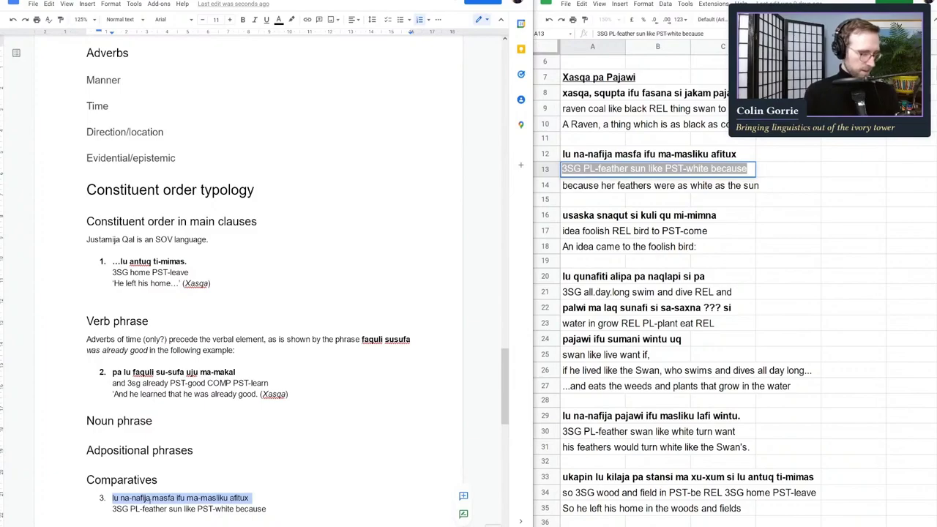
key(ctrl+b)
- Add a translation line beneath the gloss in example 3 reading "'…because her feathers were as white as the sun.'"
click(268, 509)
key(Return)
text('...because)
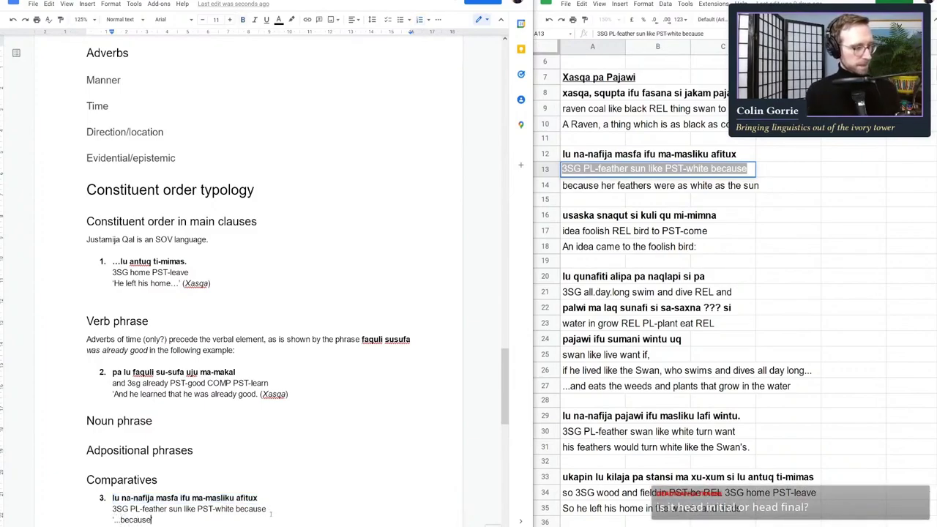
text( her feathers where)
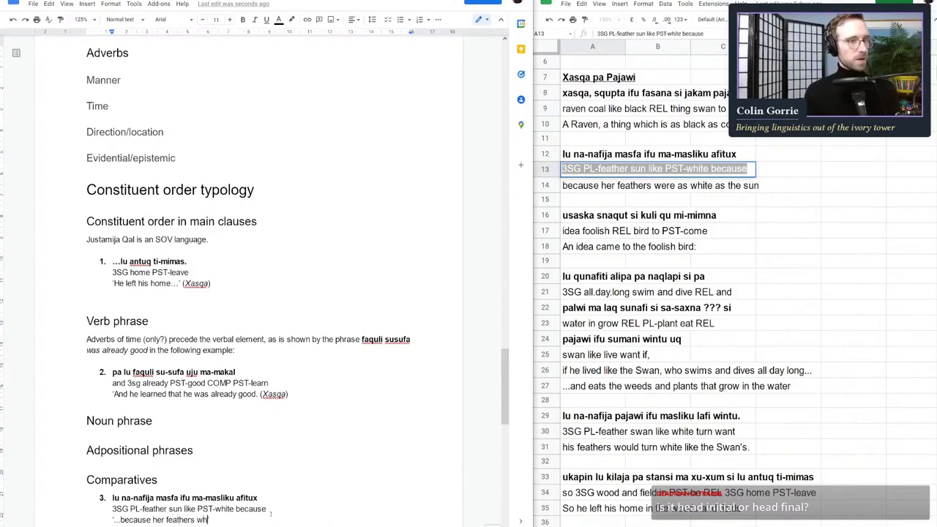
key(BackSpace)
key(BackSpace)
key(BackSpace)
key(BackSpace)
key(BackSpace)
key(BackSpace)
key(BackSpace)
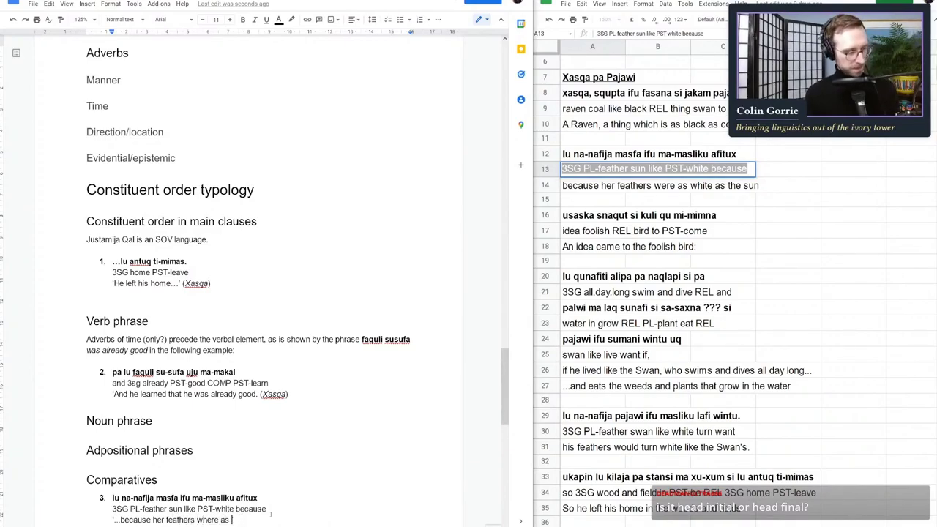
text(were)
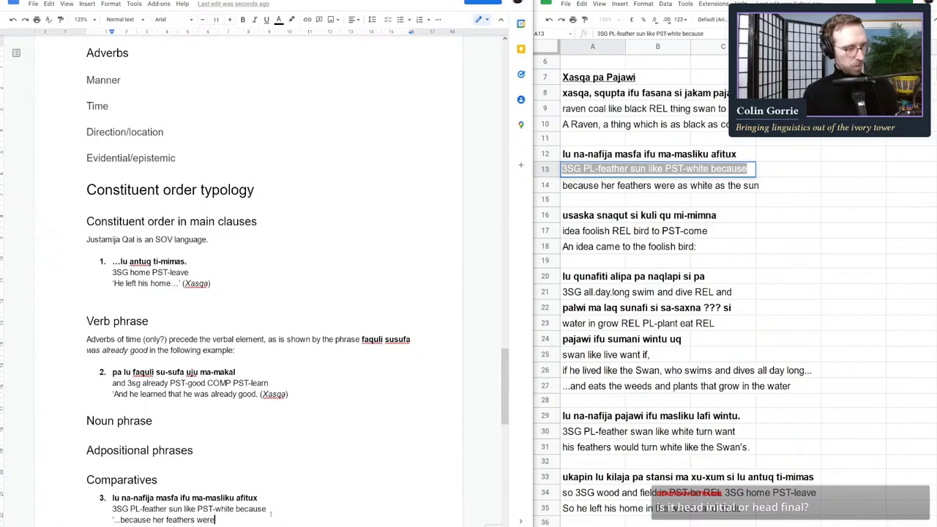
text( as white as the sun.')
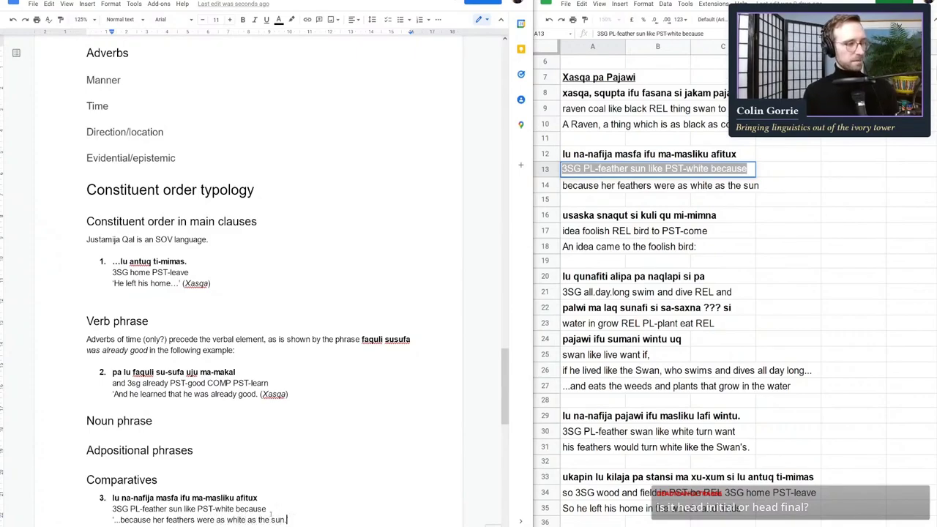
- Cite the source after the example 3 translation as "(Xasqa)", with only the title in italics
text( ()
key(ctrl+i)
text(X)
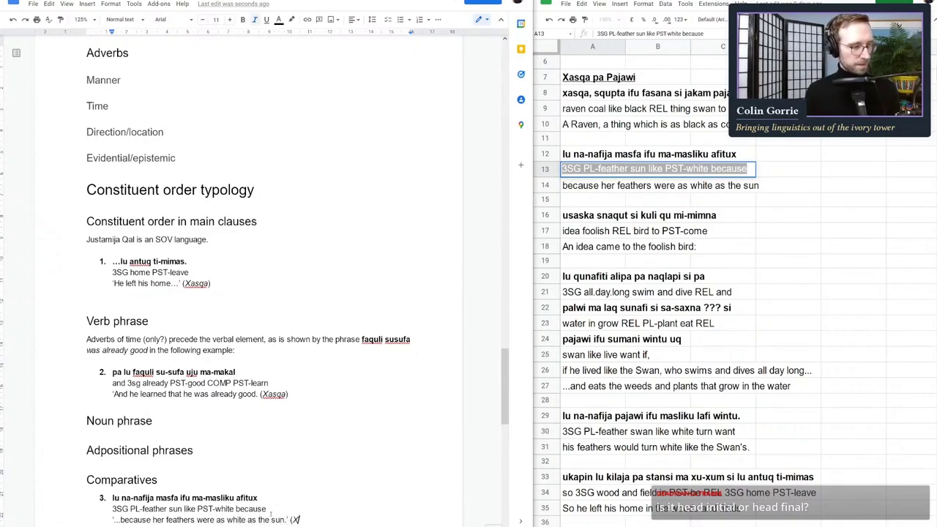
text(asqa)
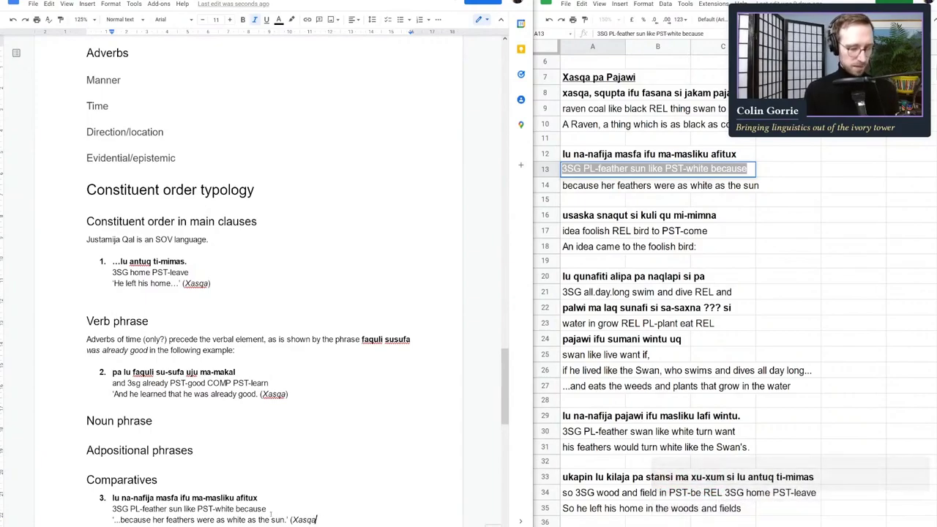
key(ctrl+i)
text())
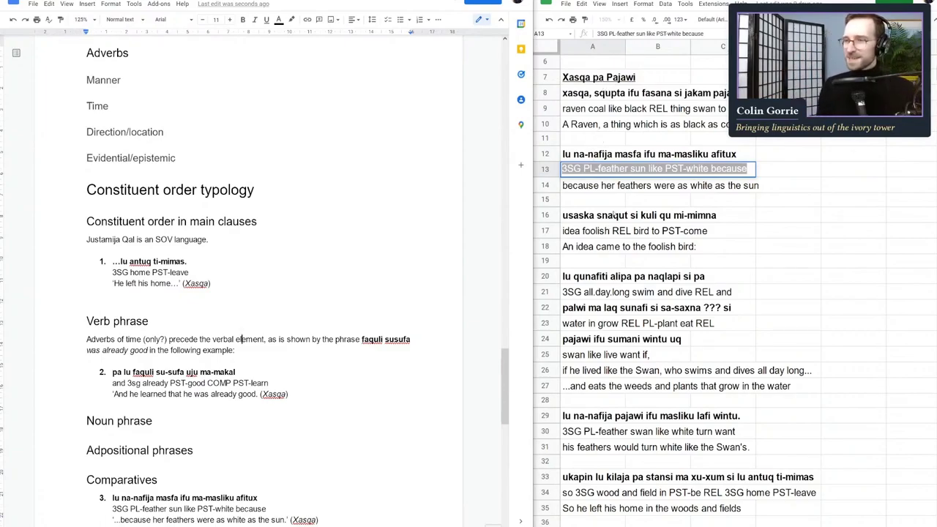
- Begin a description under the "Comparatives" heading, above example 3, with "The standard of comparison precedes the"
click(625, 189)
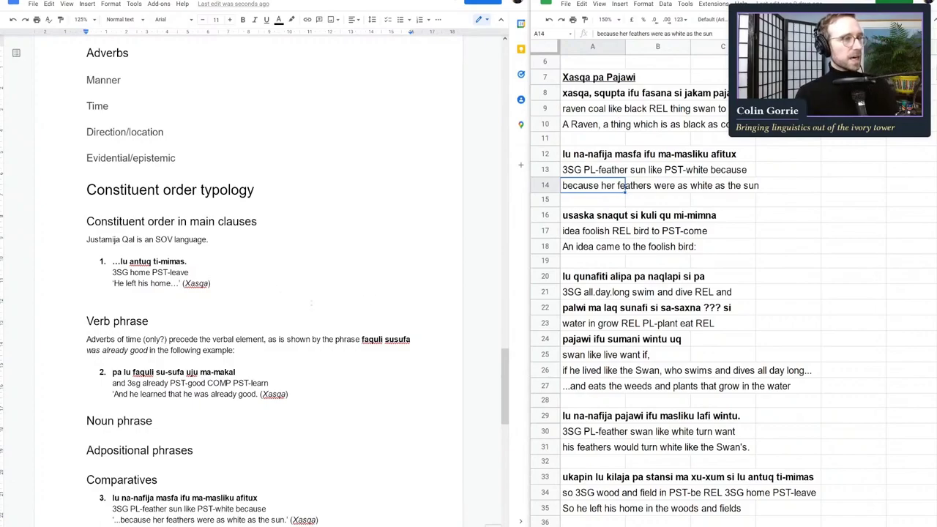
scroll(179, 456, down, 2)
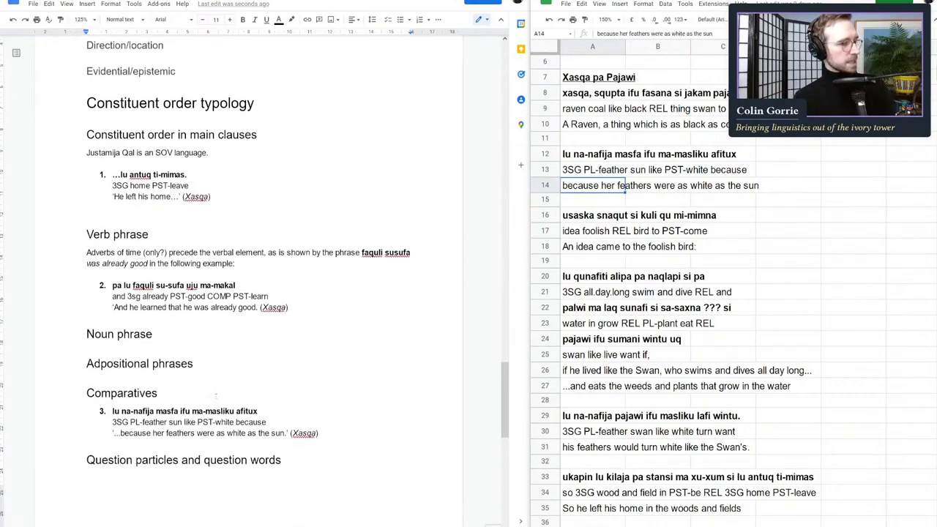
click(182, 422)
click(212, 399)
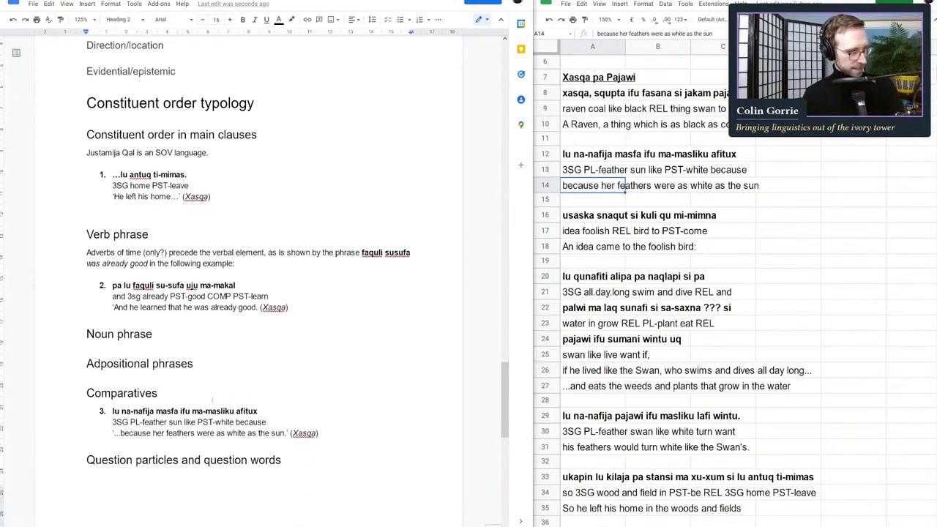
key(Return)
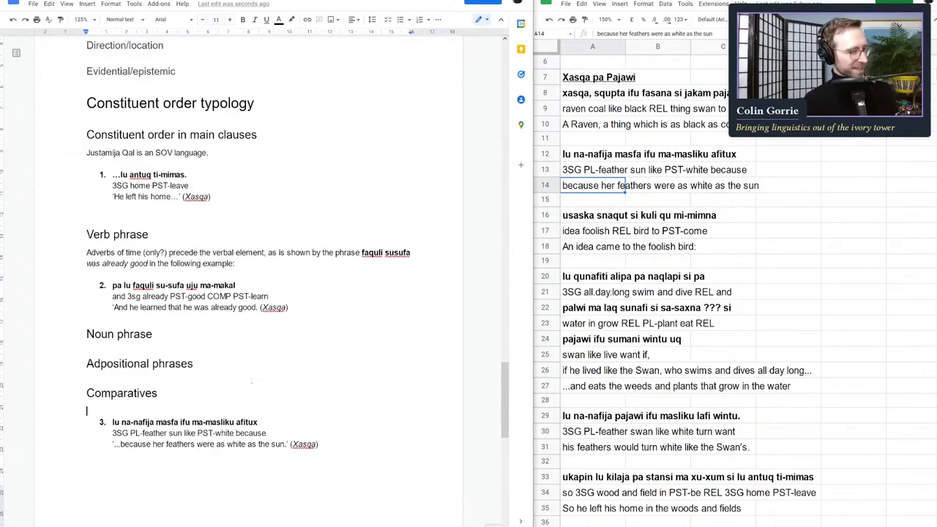
text(The standard of p)
key(BackSpace)
text(compars)
key(BackSpace)
key(BackSpace)
text(rison precedes the)
key(Return)
key(Up)
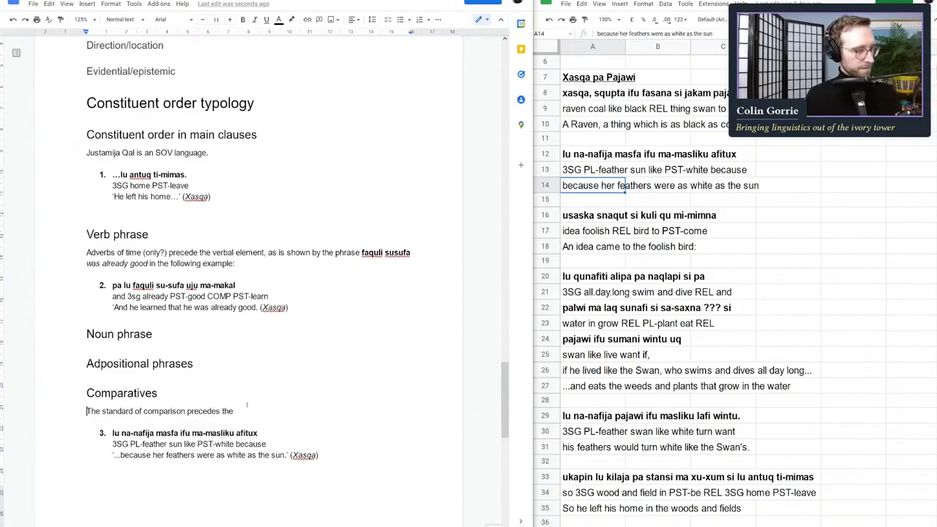
- Complete the sentence under "Comparatives" with "stative verb."
click(245, 412)
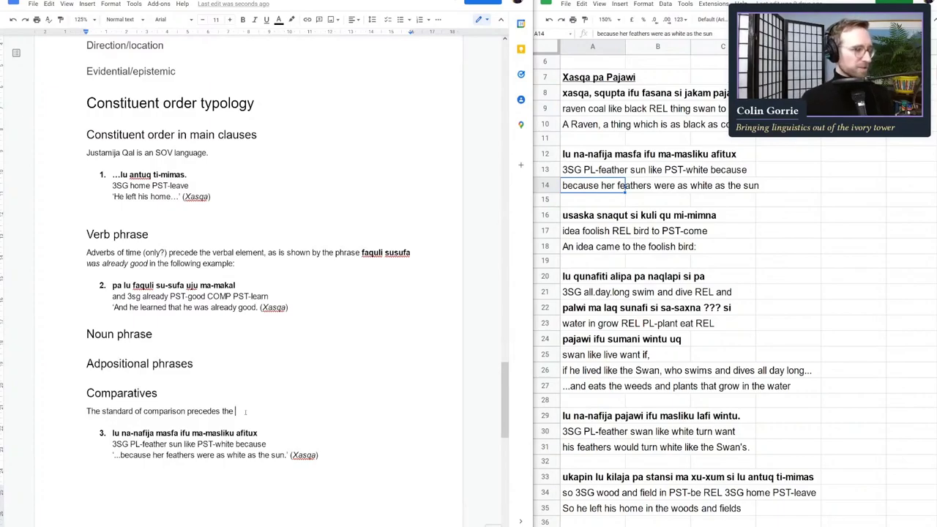
text(stative verb)
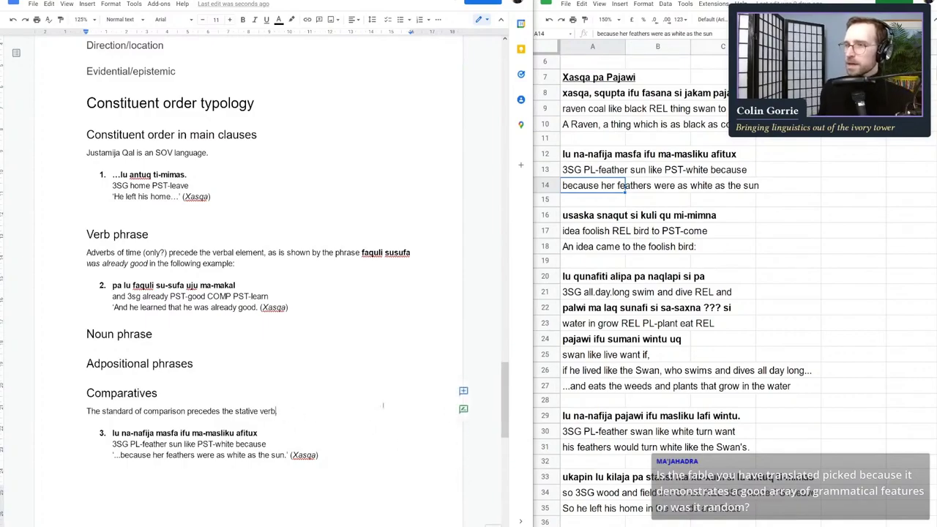
text(.)
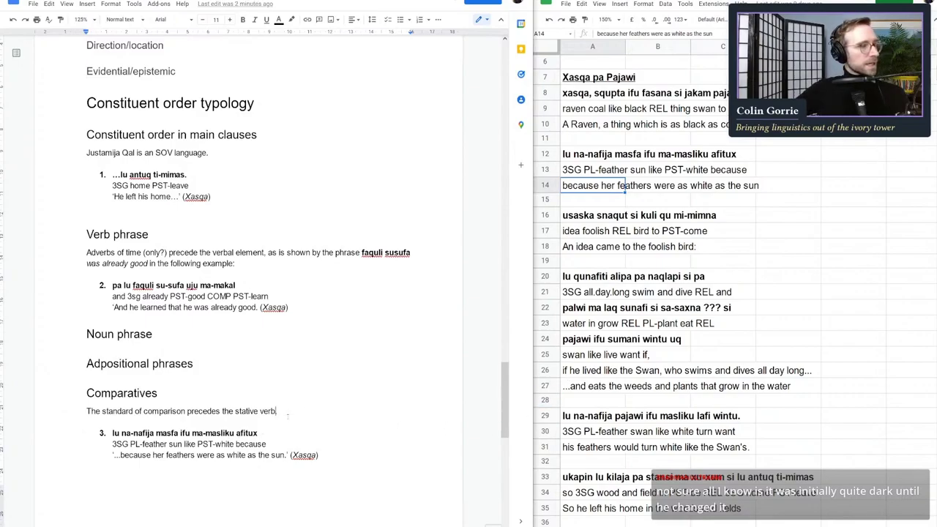
text(.)
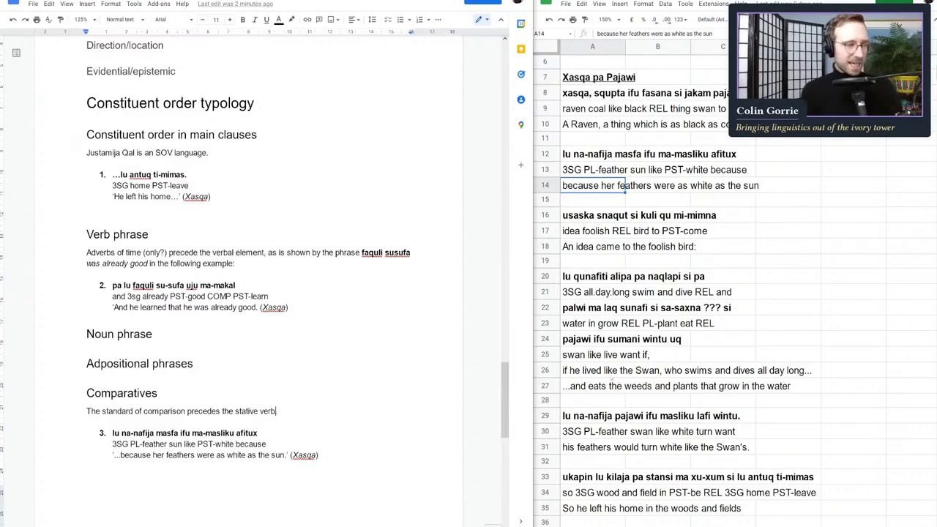
- Look through the glossed story sentences in the spreadsheet, down to its last example, for material on the remaining sections
click(713, 355)
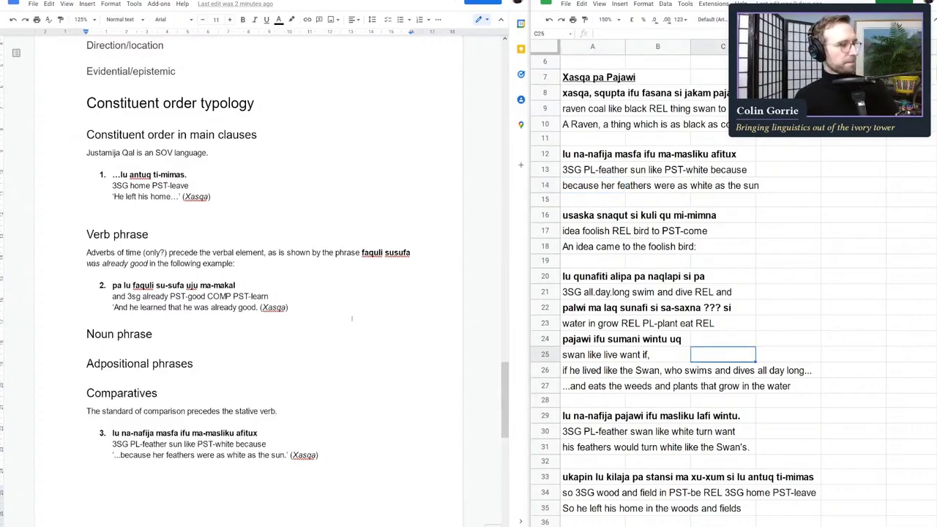
click(347, 333)
click(722, 292)
click(722, 262)
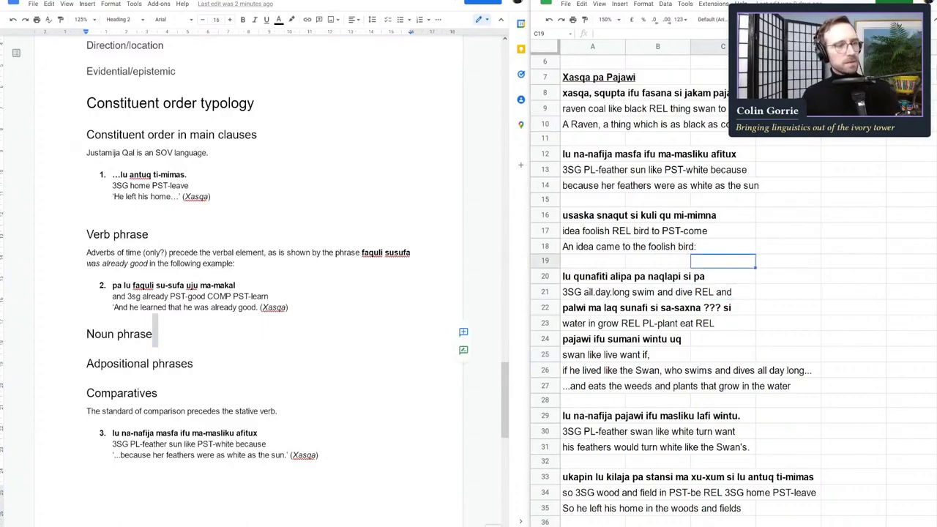
click(486, 402)
scroll(695, 293, down, 10)
click(657, 410)
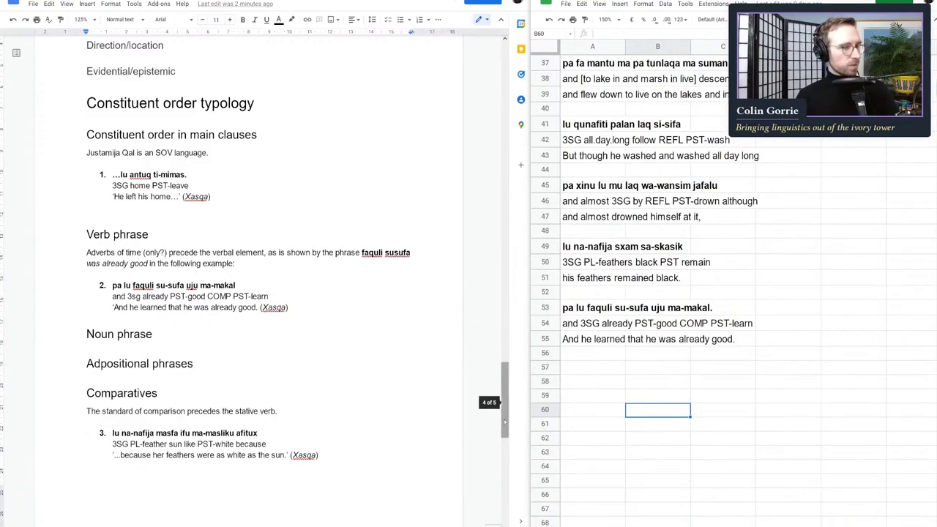
click(582, 371)
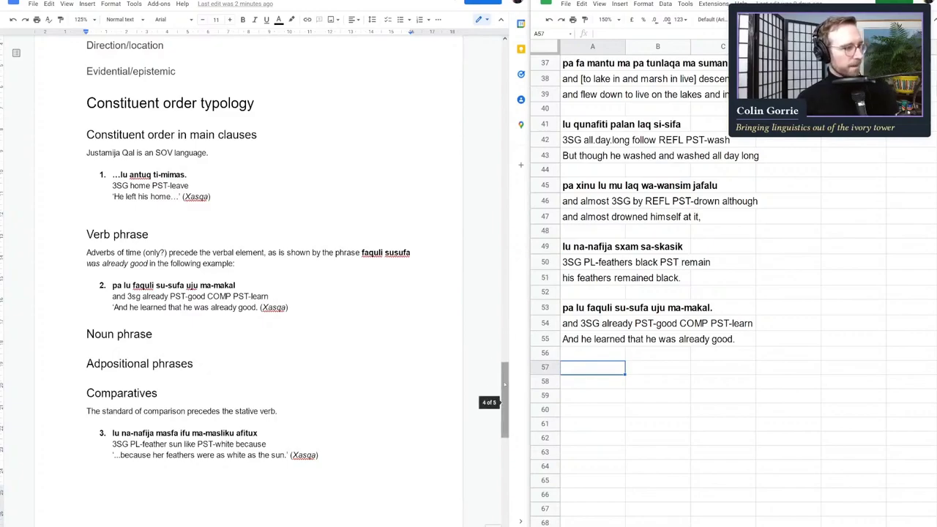
click(504, 382)
drag(504, 382, 503, 382)
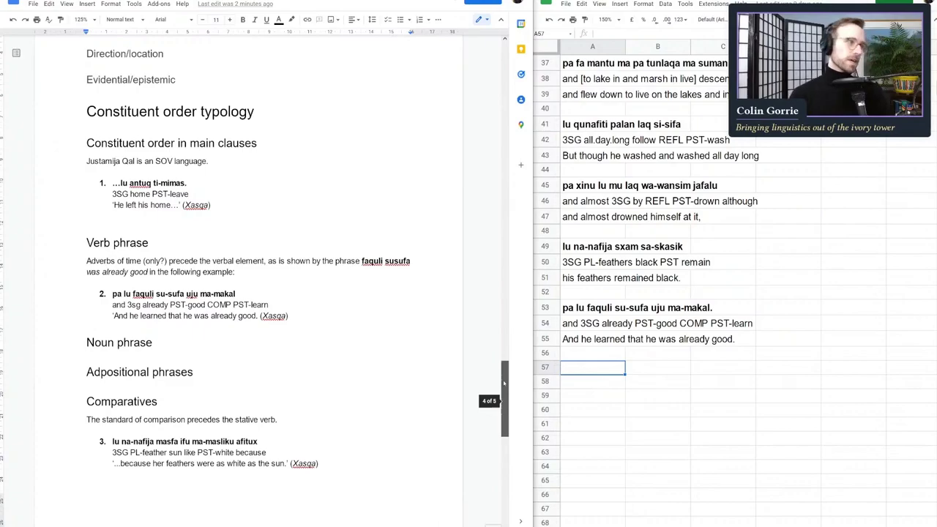
- Add a paragraph under the "Noun phrase" heading reading "Relative clause precedes noun"
click(154, 342)
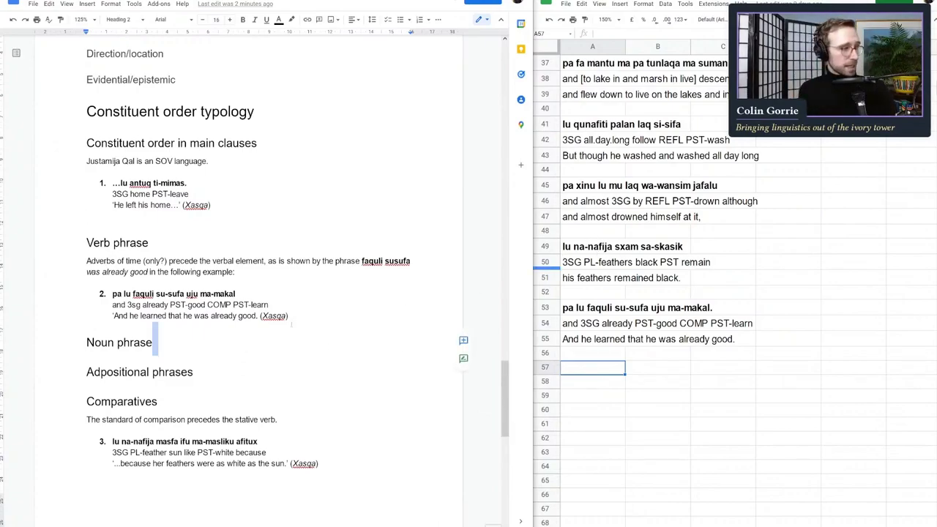
click(271, 340)
key(Return)
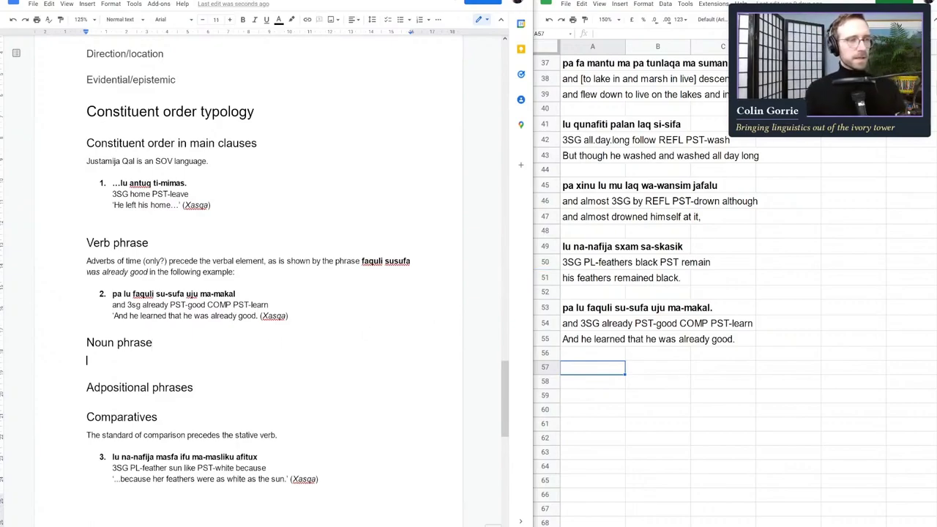
click(621, 155)
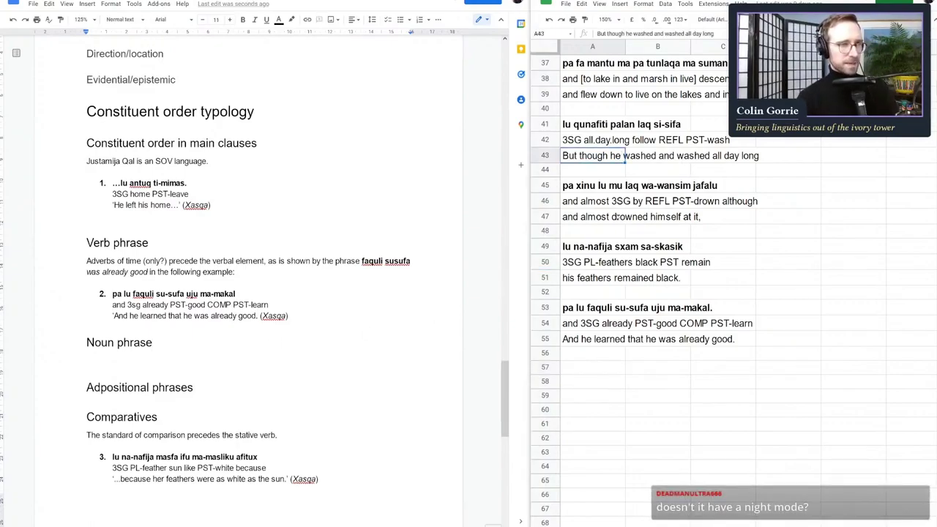
click(616, 218)
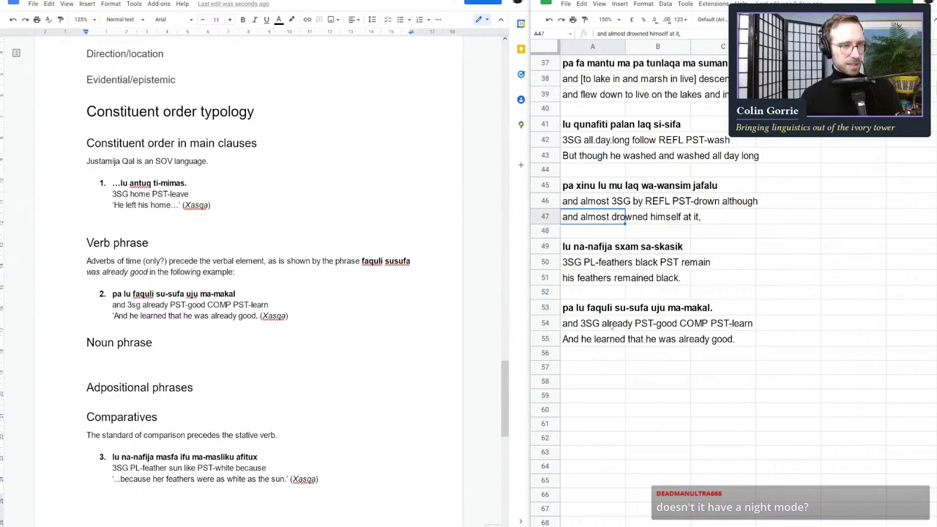
key(Page_Up)
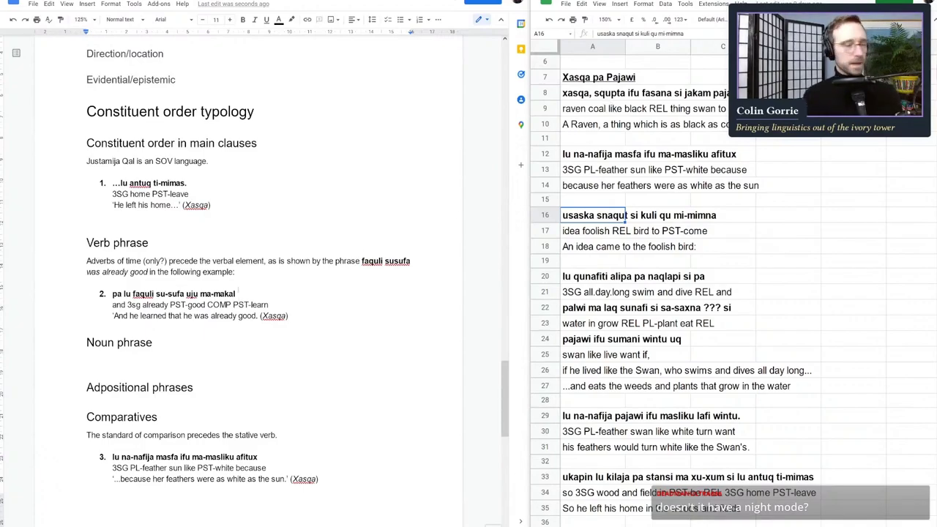
click(138, 357)
text(Relative claue)
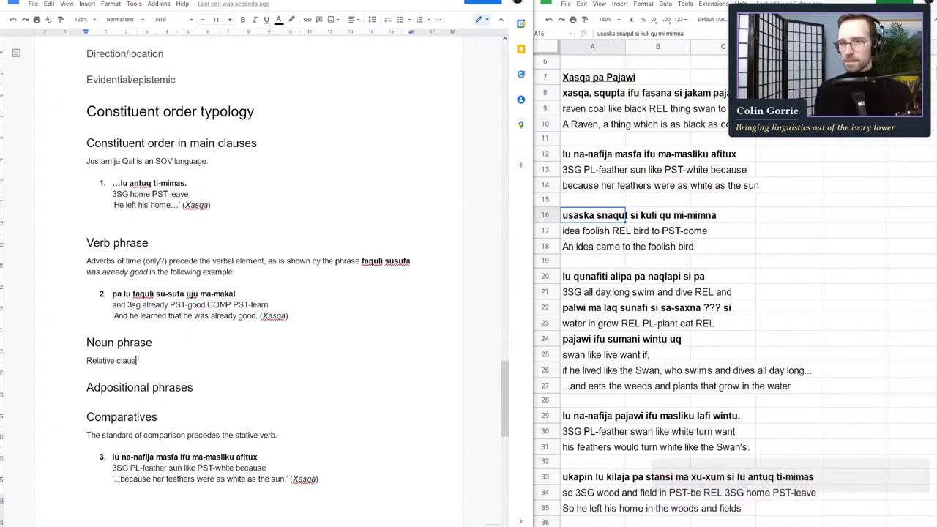
key(BackSpace)
text(se precedes noun)
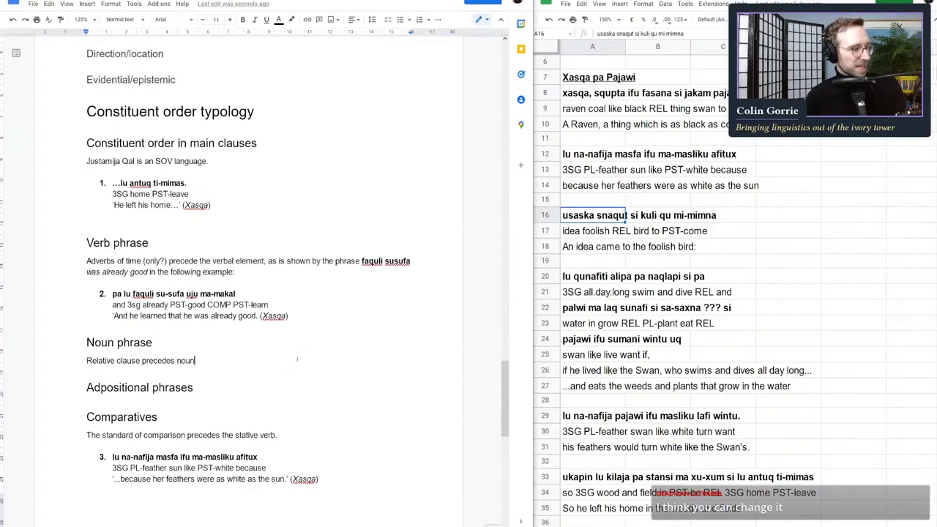
- Make "clause" plural in the note under "Noun phrase" so that it begins "Relative clauses"
click(281, 338)
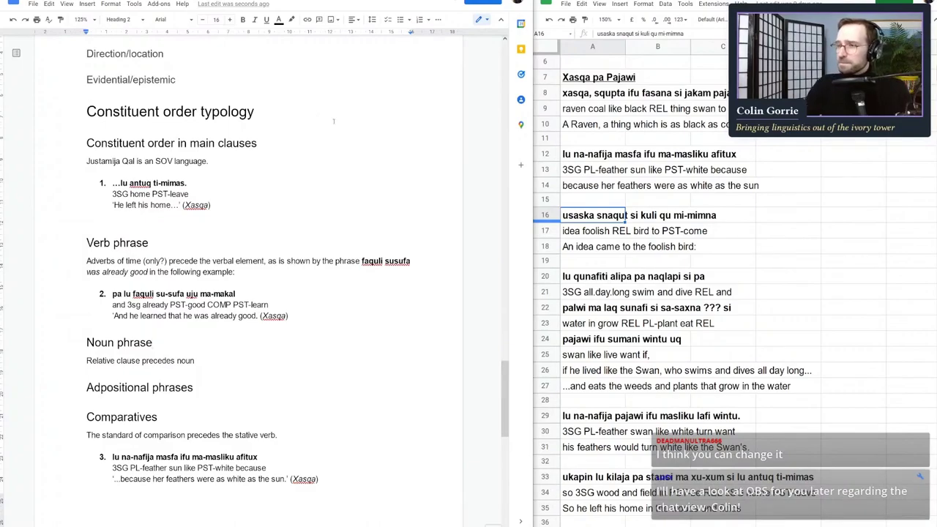
click(310, 216)
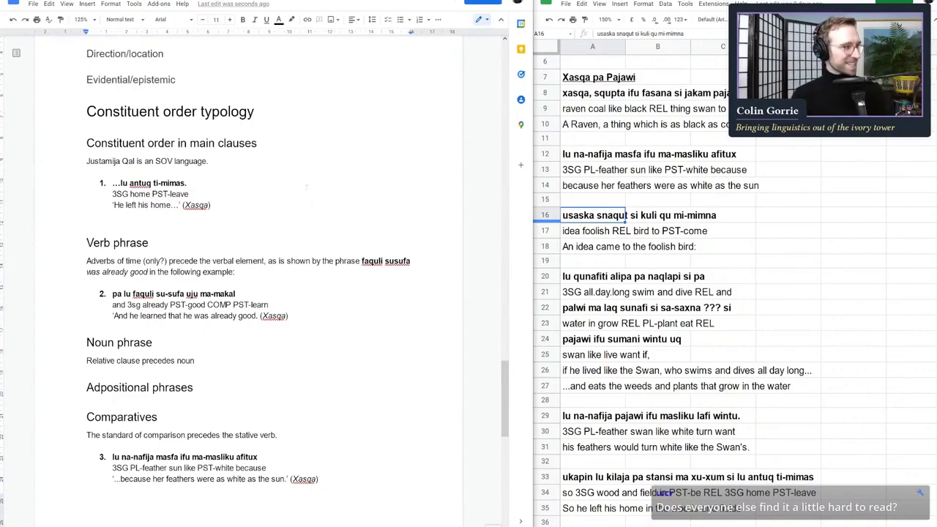
click(140, 360)
text(s)
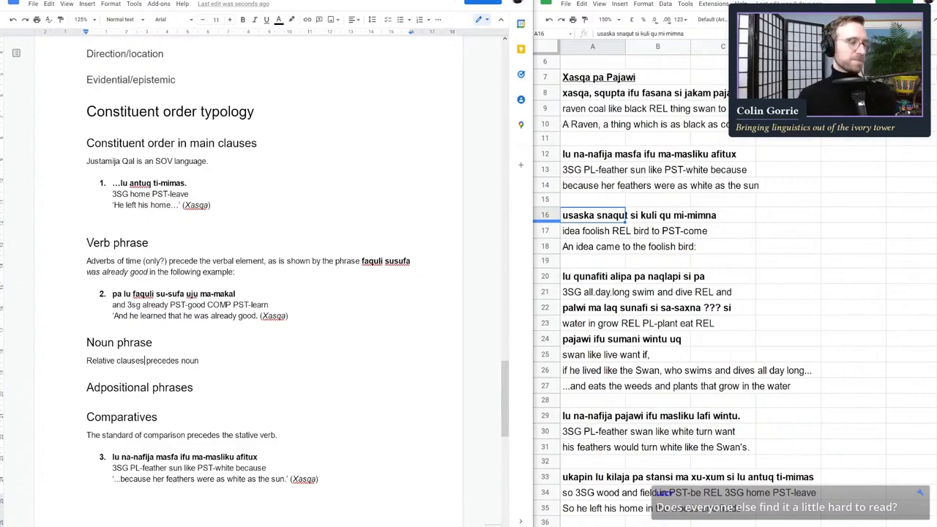
- Correct the Noun phrase sentence to read "Relative clauses precede the noun:" and start a new line beneath it
click(175, 360)
key(BackSpace)
click(194, 387)
click(177, 360)
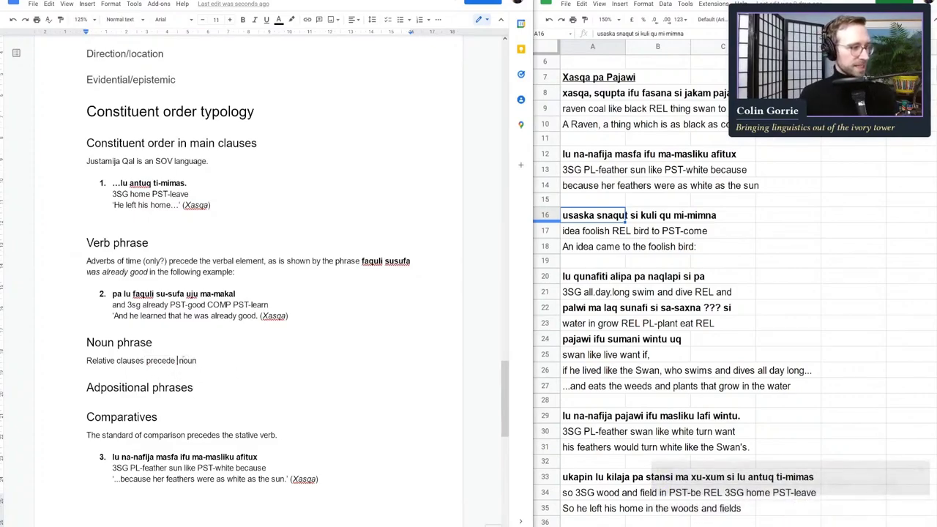
text(the noun)
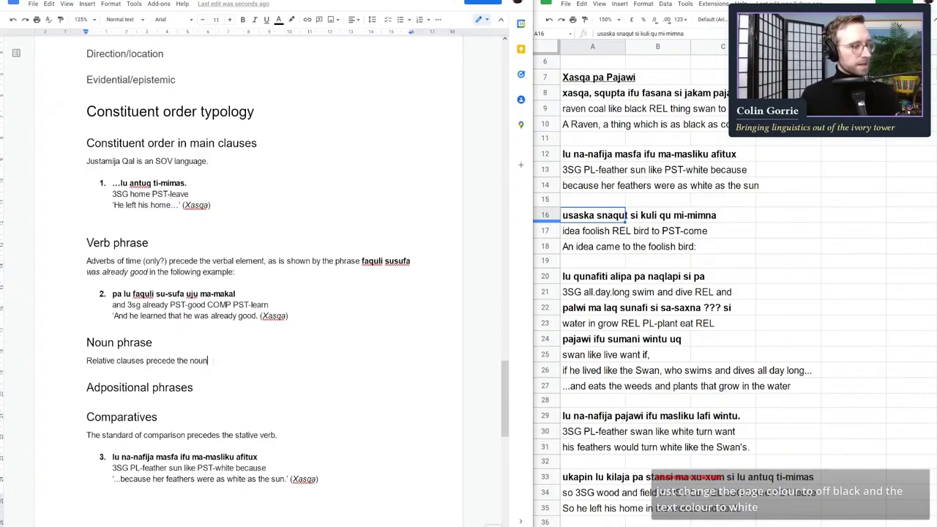
text(:)
key(Return)
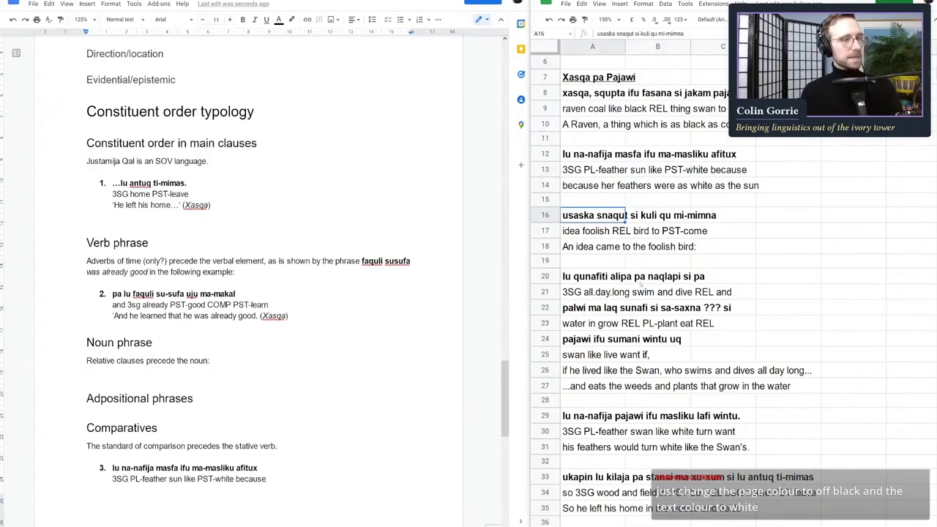
- Copy spreadsheet cells A16:A18 and paste them as plain text under the relative clauses sentence
click(579, 229)
double_click(576, 215)
key(ctrl+a)
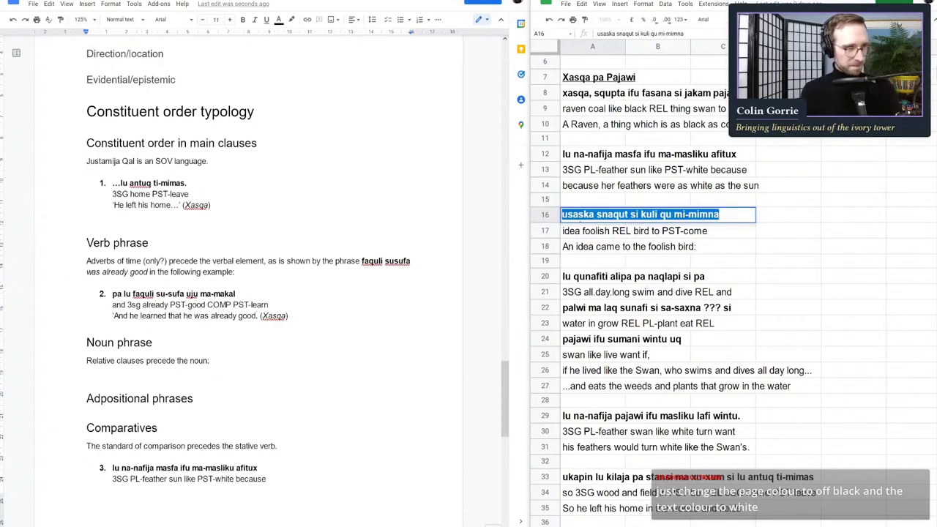
drag(575, 215, 576, 246)
key(ctrl+c)
click(237, 368)
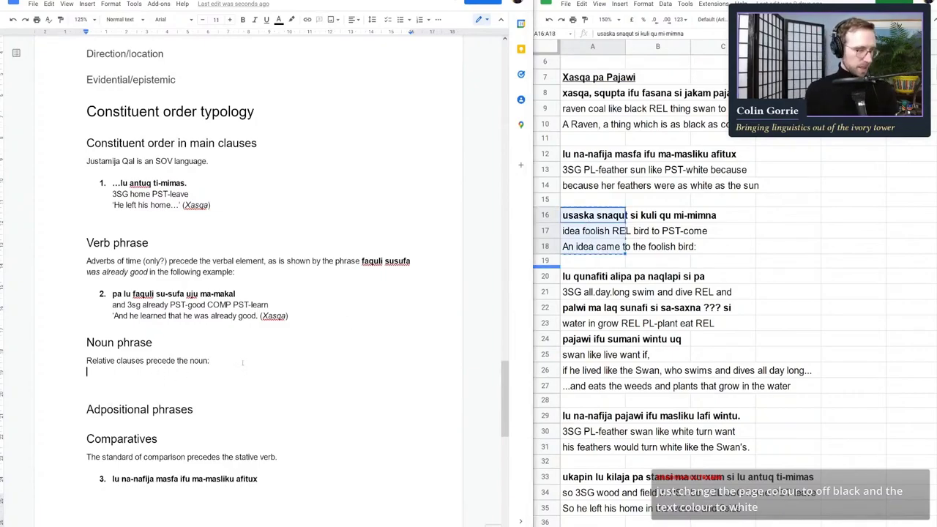
key(ctrl+shift+v)
- Turn the pasted lines into one numbered example, with the gloss and translation as line breaks within the same item
click(86, 371)
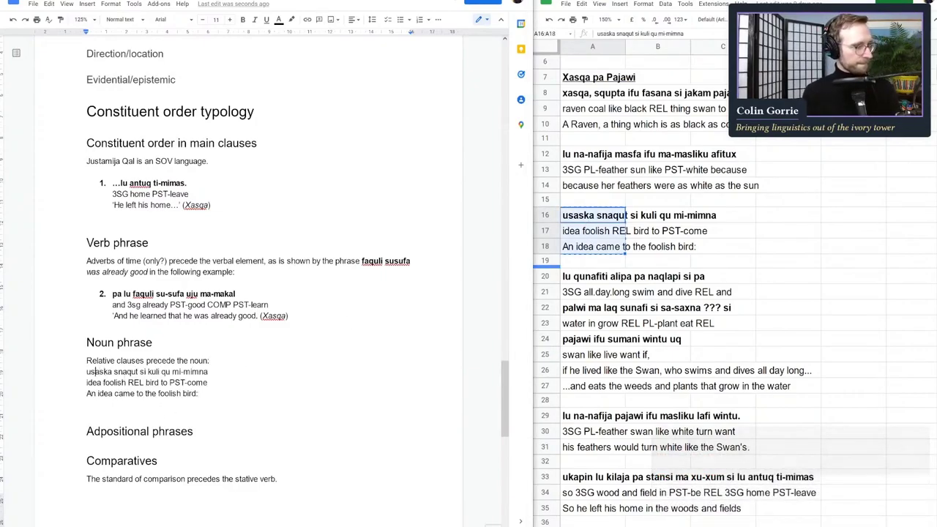
key(Return)
key(ctrl+shift+7)
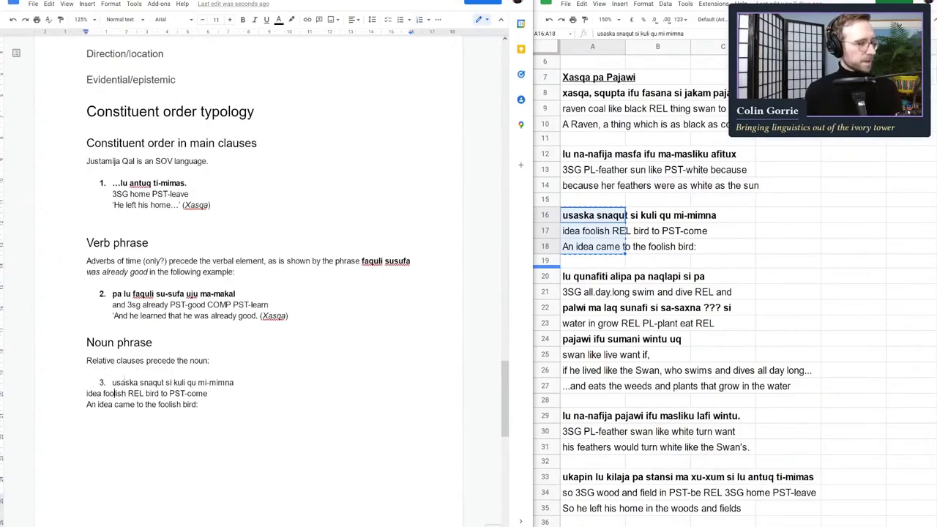
key(Home)
key(BackSpace)
key(shift+Return)
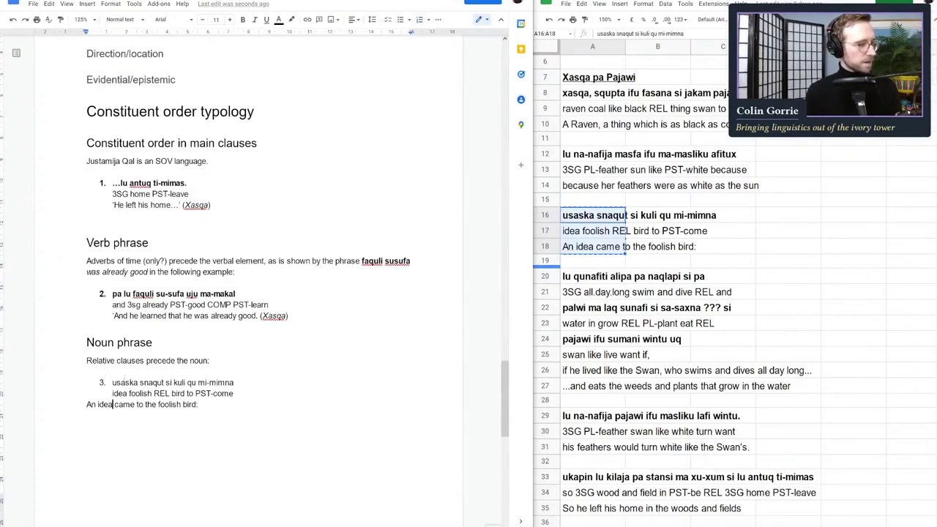
key(Down)
key(Home)
key(BackSpace)
key(shift+Return)
- Put square brackets around "snaqut si kuli" in the example and around "foolish REL bird" in its gloss
click(140, 382)
text([)
click(190, 382)
text(])
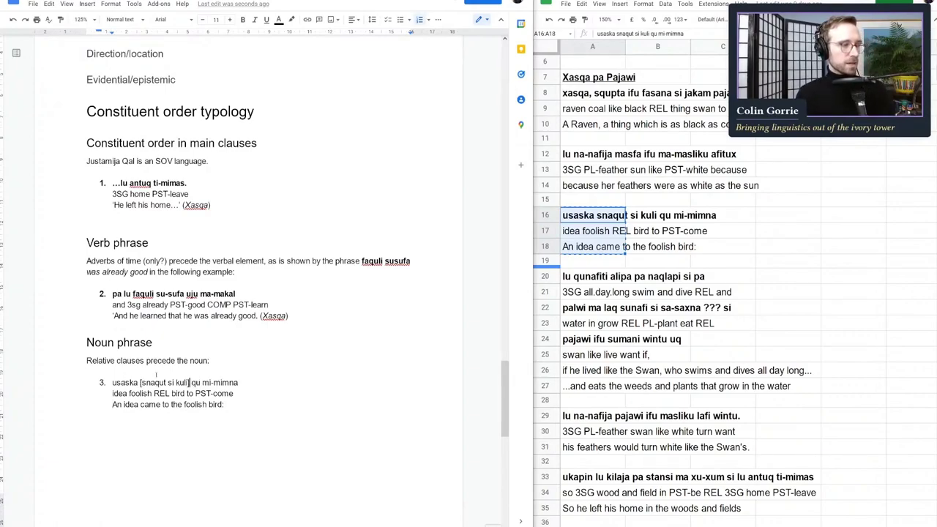
click(128, 393)
text([)
click(184, 393)
click(187, 393)
text(])
- Make the "usaska [snaqut si kuli] qu mi-mimna" line of the example bold
drag(112, 382, 240, 382)
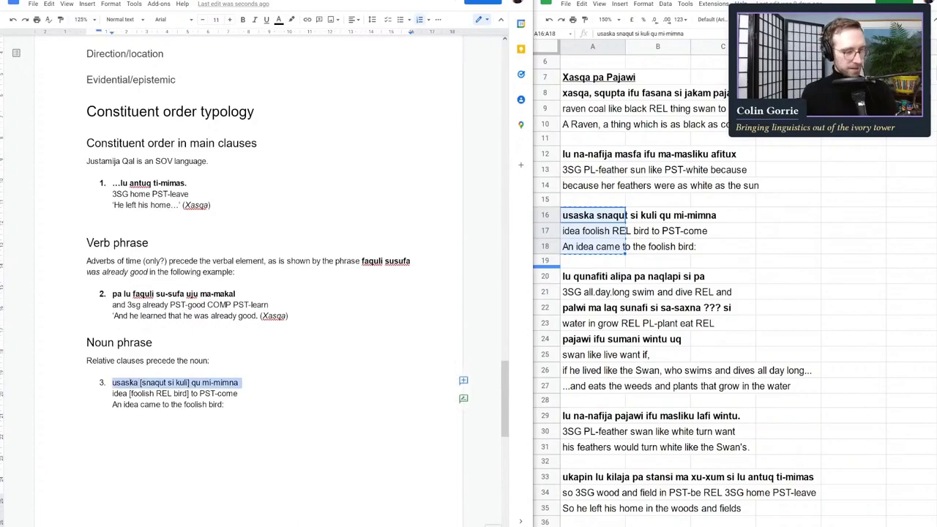
key(ctrl+b)
click(134, 403)
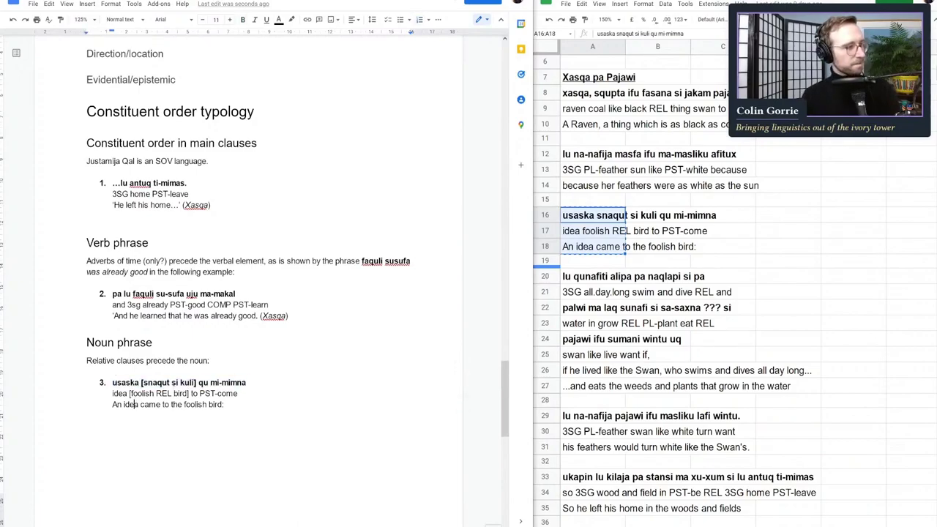
- Move the closing brackets so they enclose only "snaqut si" in the example and "foolish REL" in the gloss
click(193, 382)
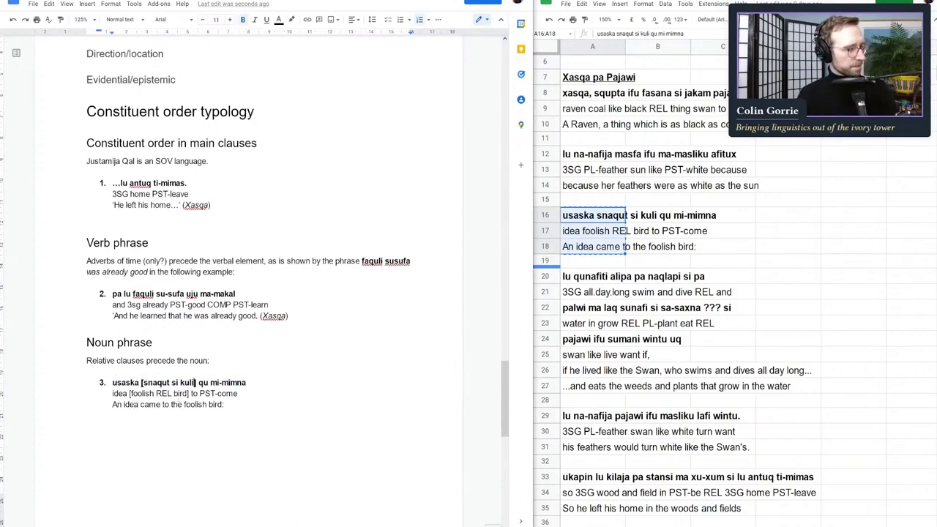
key(BackSpace)
click(86, 371)
click(177, 382)
text(])
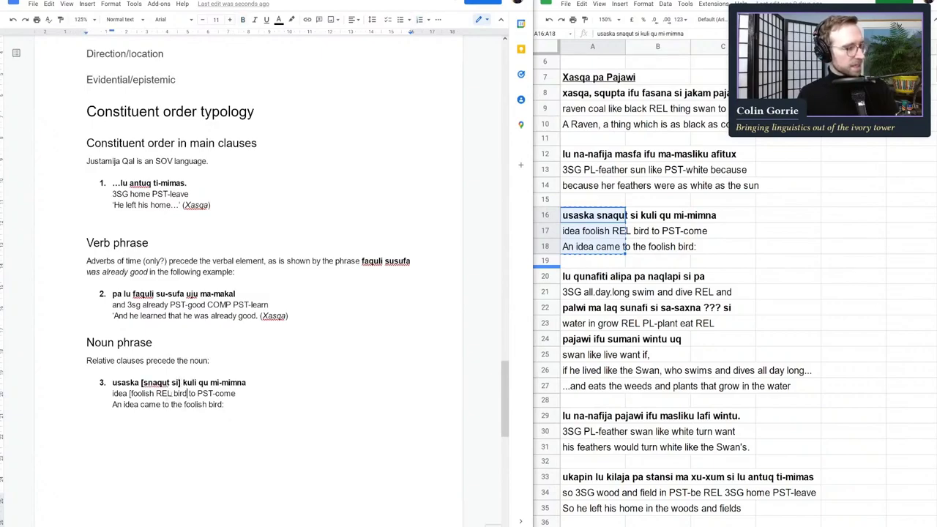
click(172, 393)
text(])
- Enclose the translation "An idea came to the foolish bird" in single quotation marks, removing its final colon
key(Down)
key(End)
double_click(142, 393)
key(Down)
key(Home)
text(')
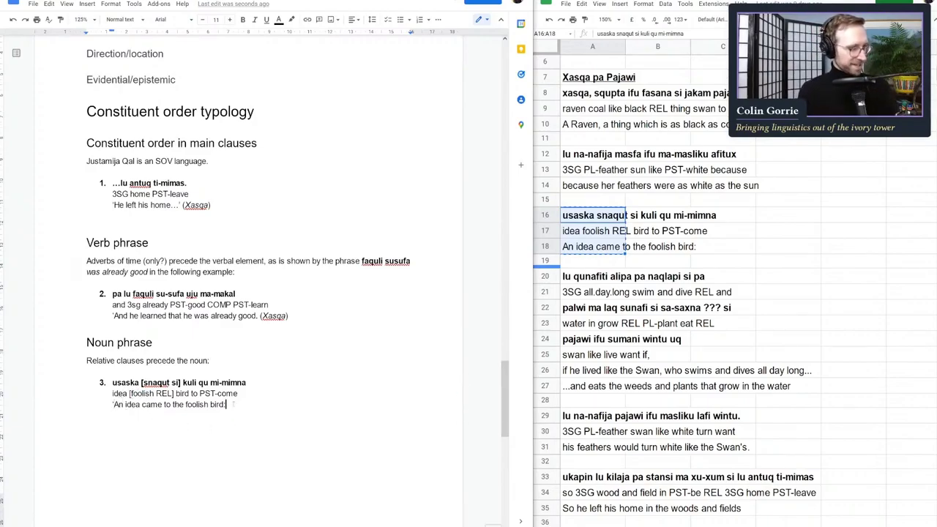
key(BackSpace)
text(' )
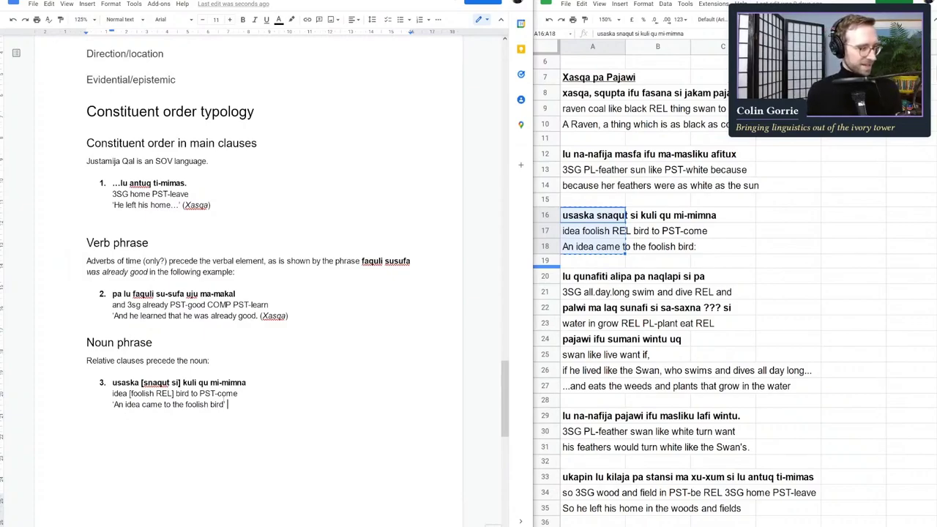
- Add the source reference "(Xasqa)" in italics after the translation in the relative clause example
text(()
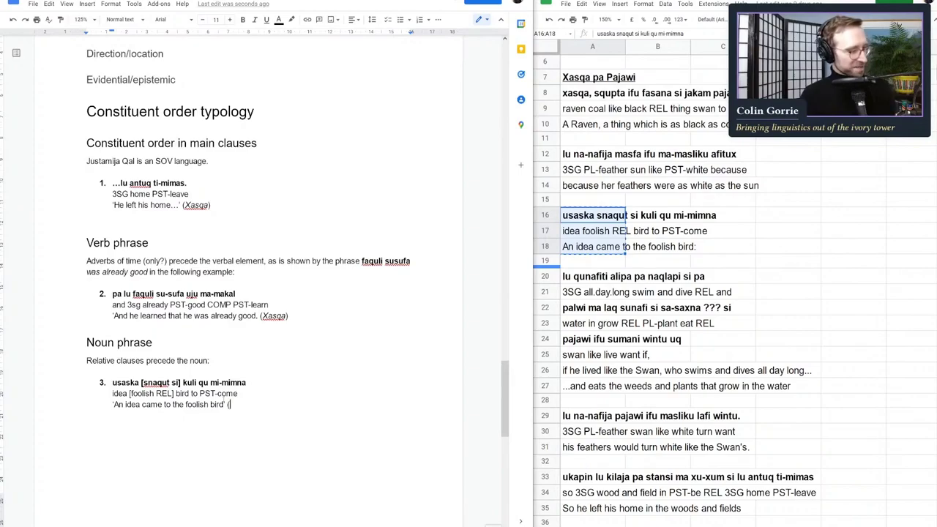
key(ctrl+i)
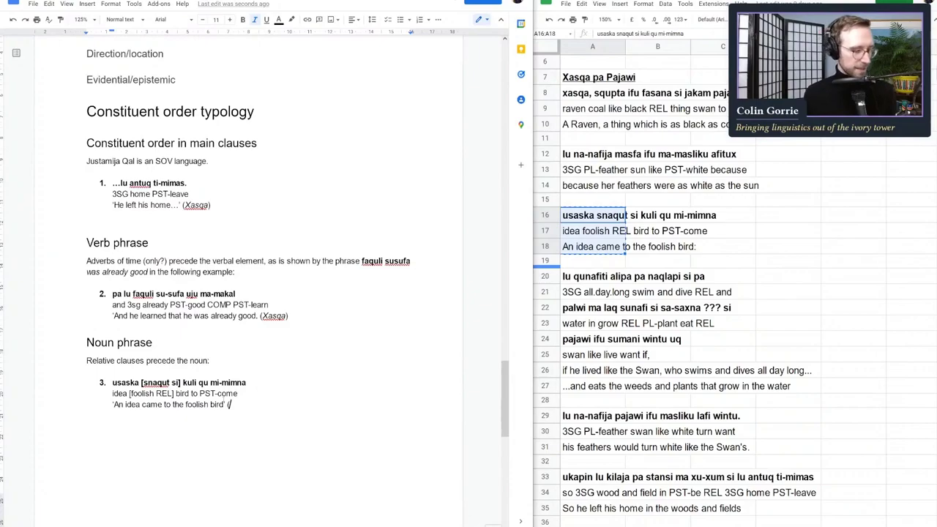
text(Xasqa)
key(BackSpace)
key(BackSpace)
text(sqa))
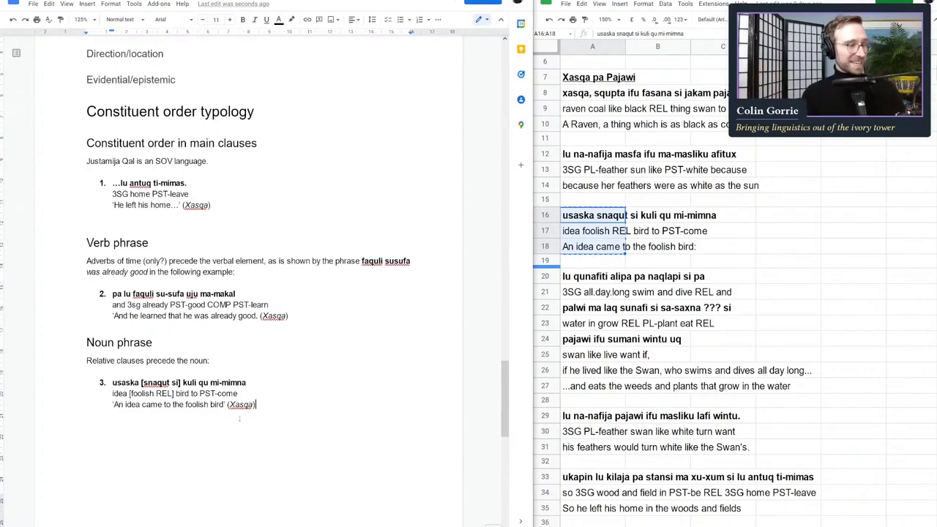
click(282, 366)
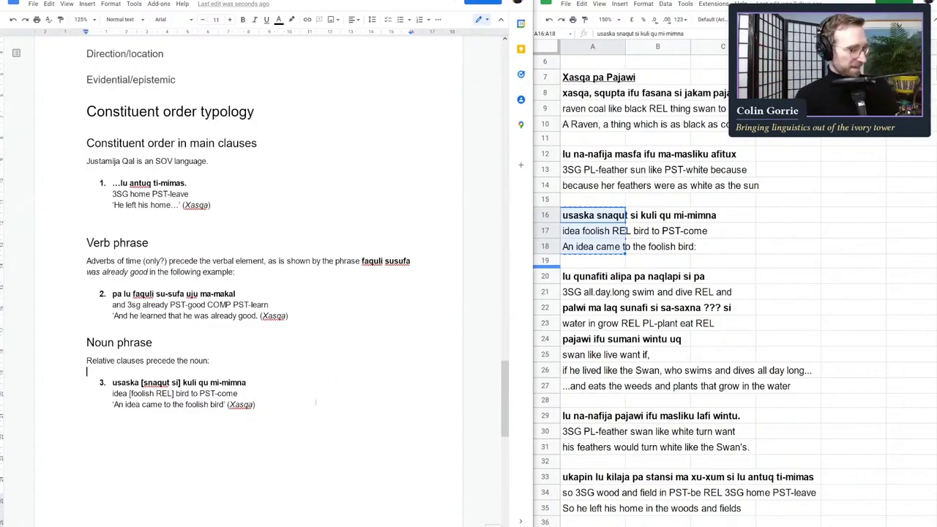
click(308, 432)
click(722, 354)
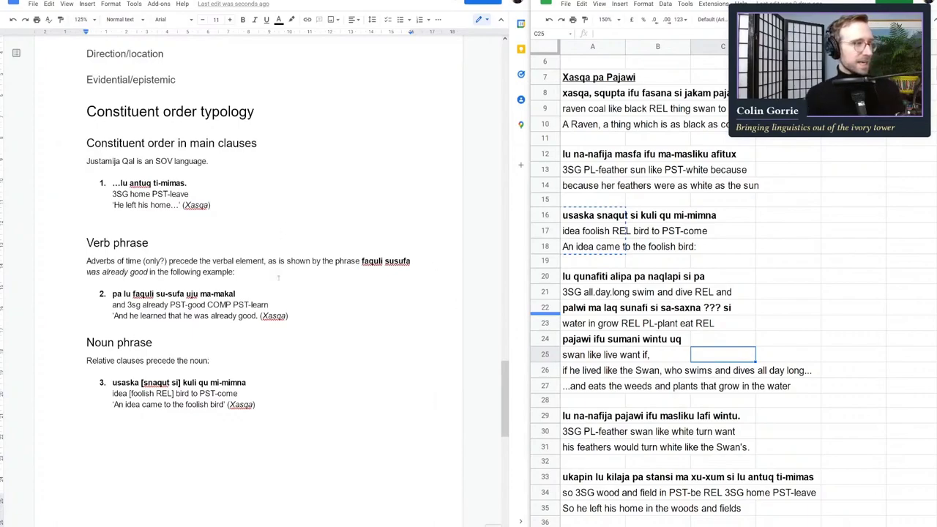
scroll(278, 281, down, 1)
scroll(284, 294, up, 1)
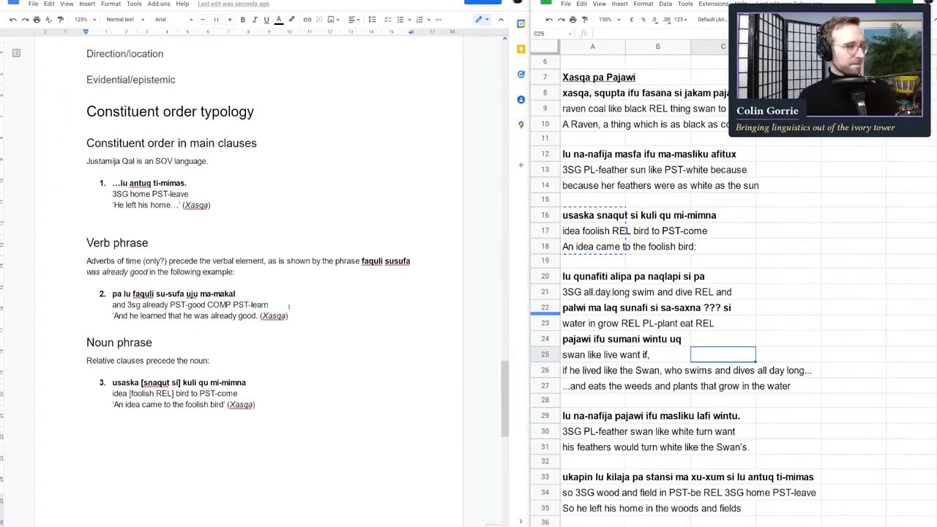
- Remove the extra blank lines before the Verb phrase and Adpositional phrases headings
scroll(275, 289, up, 1)
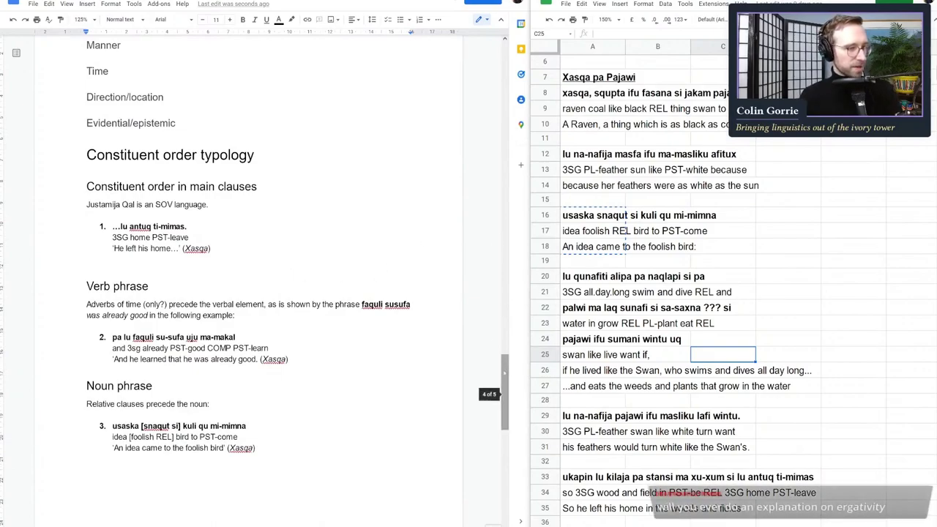
click(344, 359)
click(308, 259)
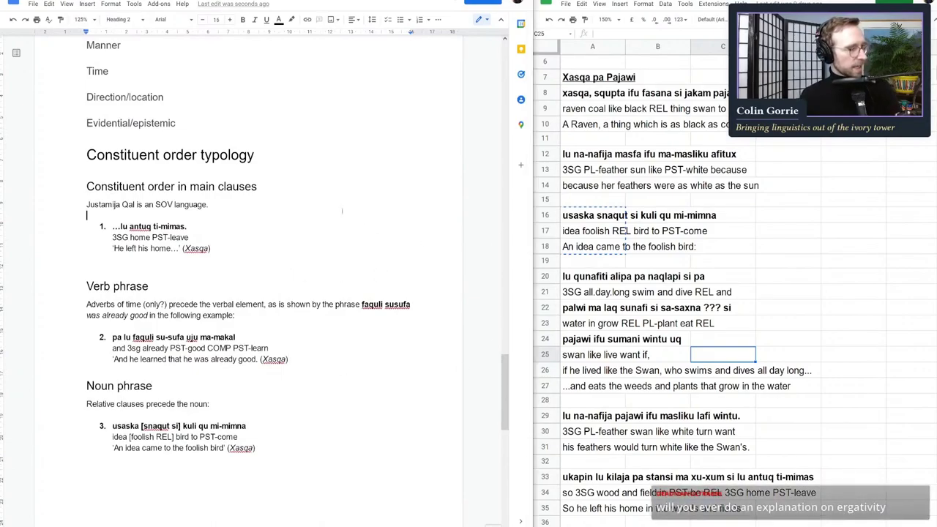
key(BackSpace)
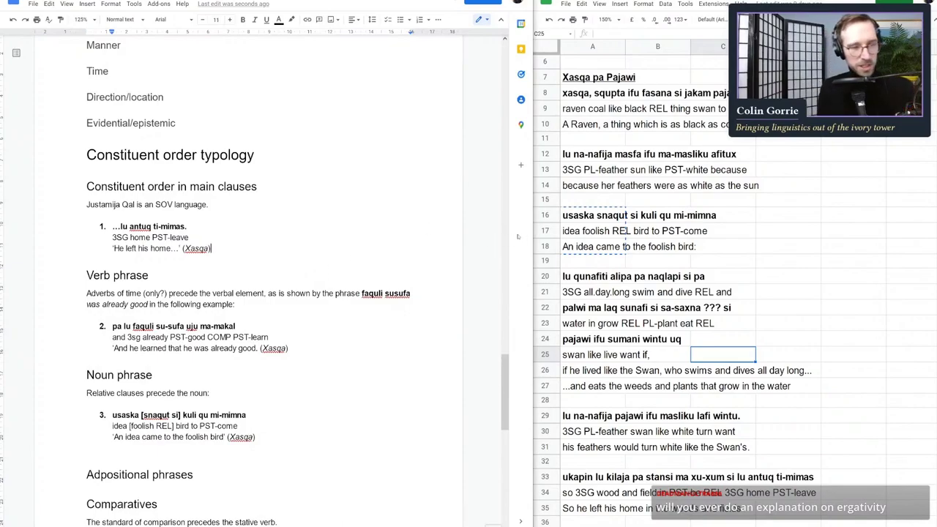
scroll(321, 319, down, 1)
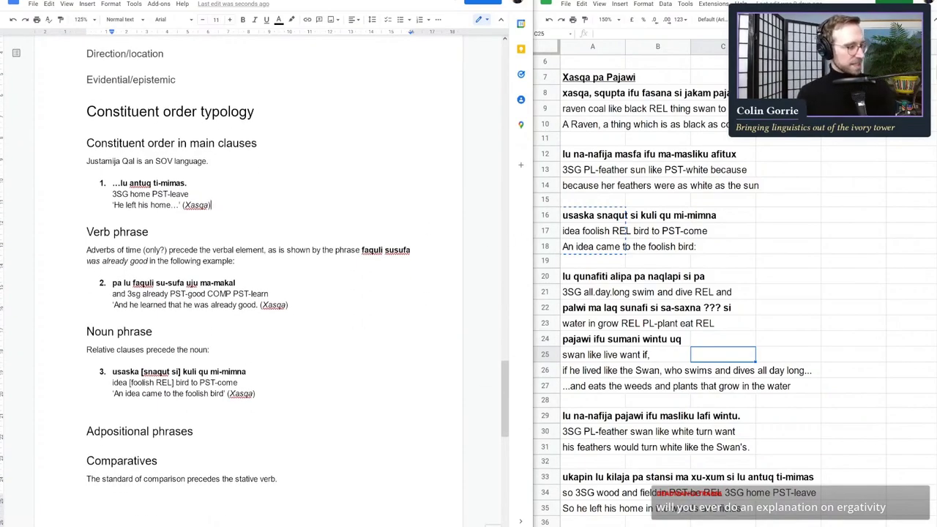
click(147, 409)
key(BackSpace)
click(158, 449)
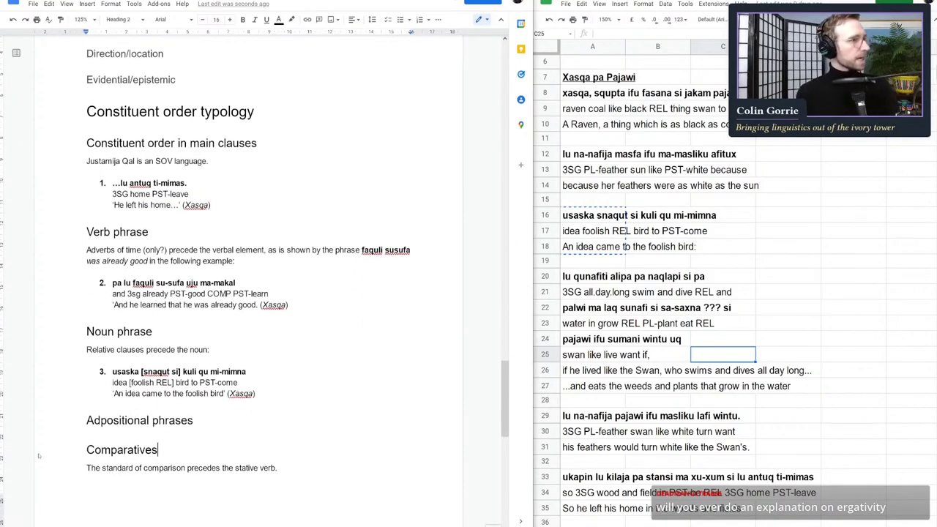
- Examine the grammatical changes sheet and the older-language version of the raven story in the spreadsheet
click(267, 224)
click(316, 170)
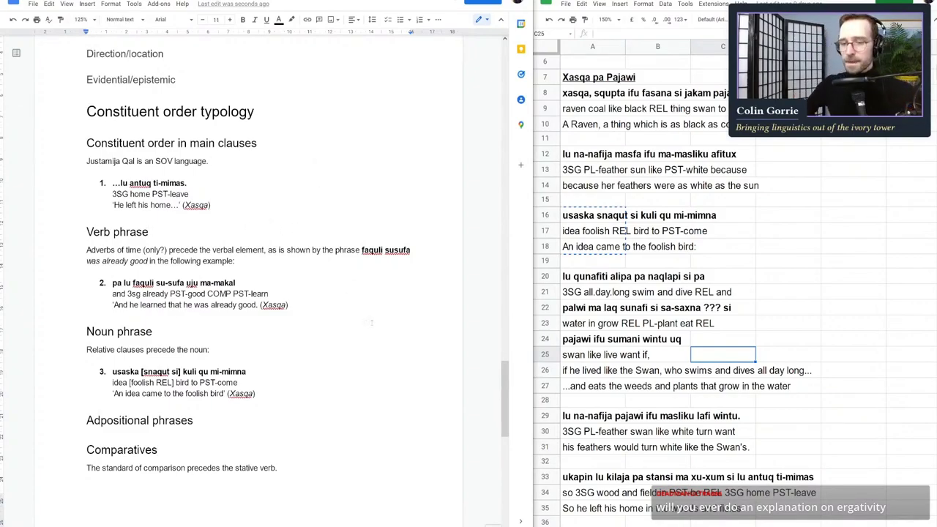
click(593, 138)
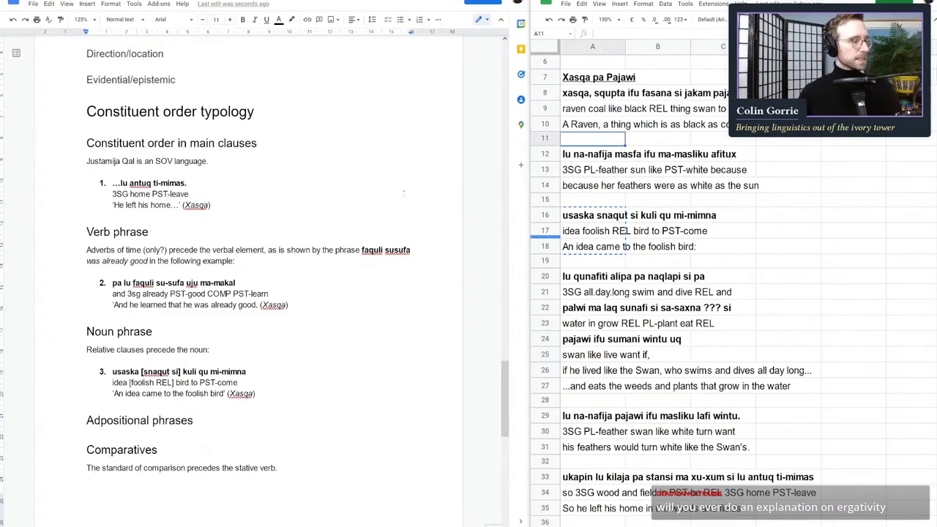
key(ctrl+Page_Down)
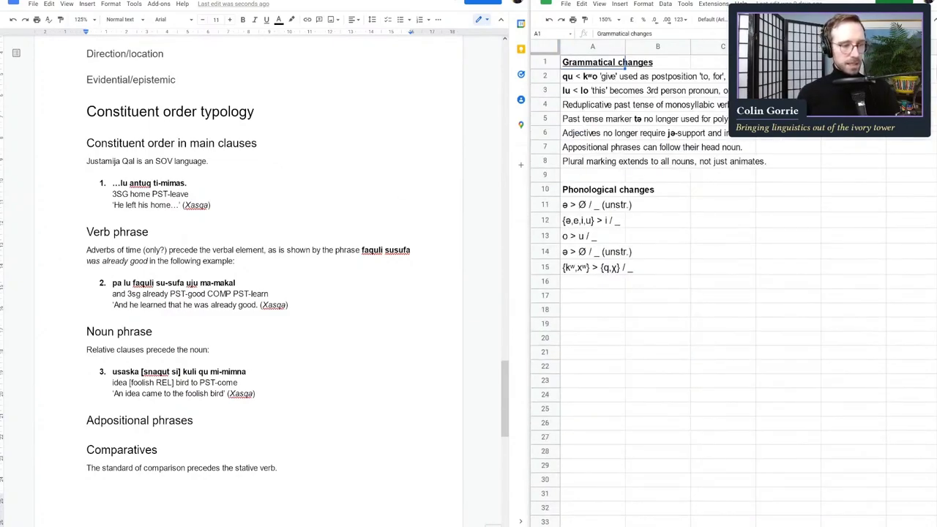
key(ctrl+Page_Up)
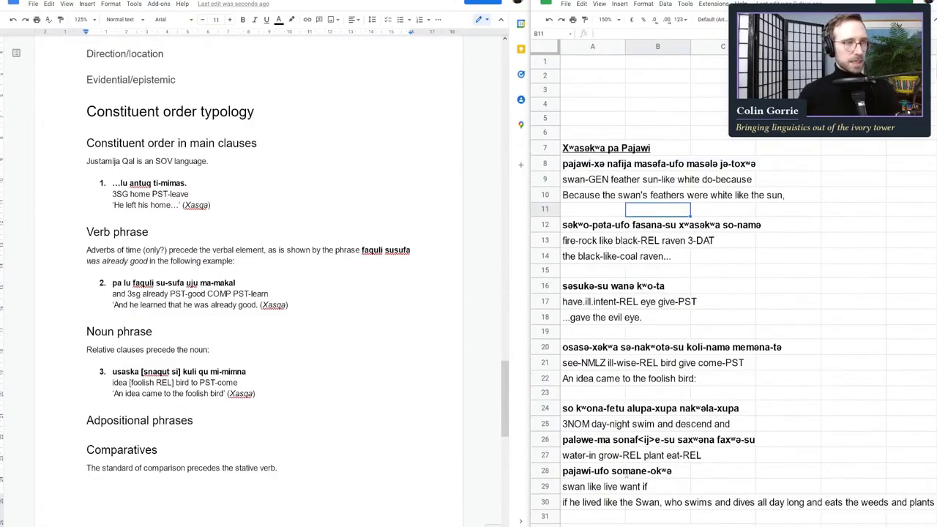
click(715, 170)
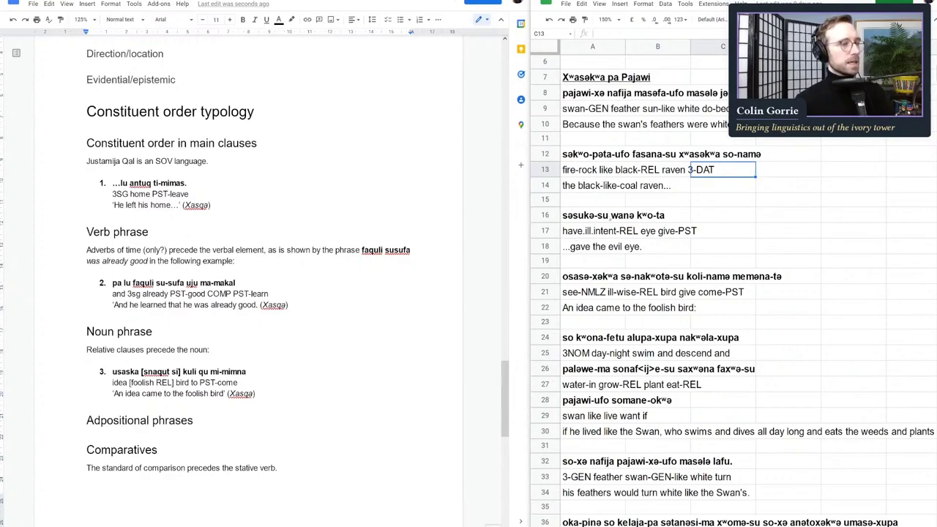
key(alt+Tab)
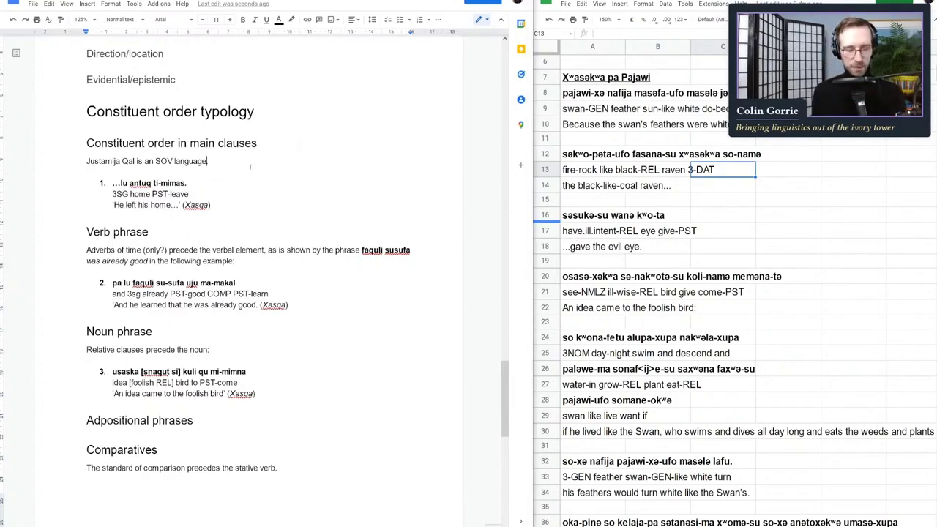
text(The)
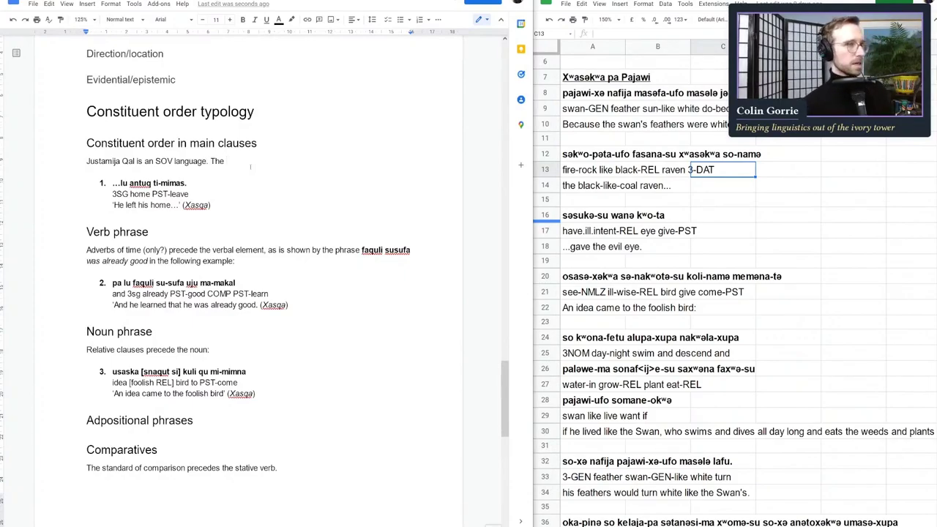
text( pro)
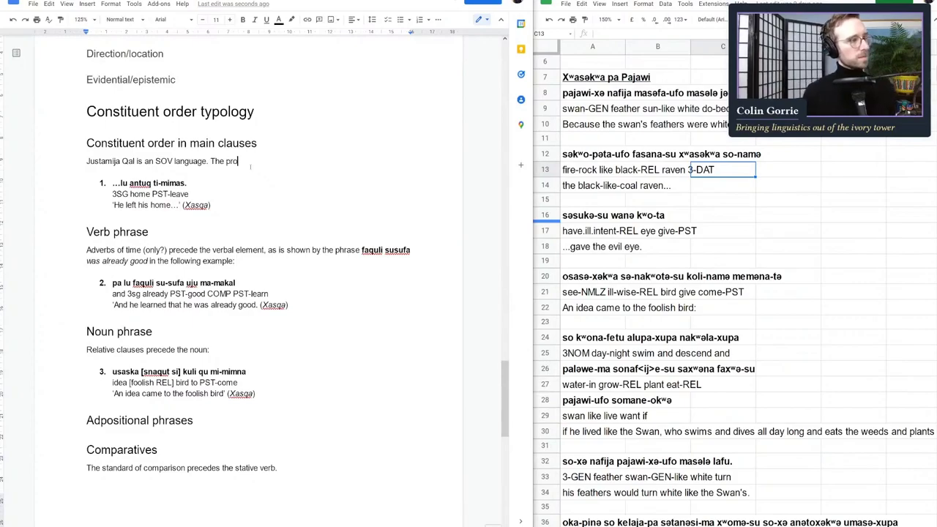
key(BackSpace)
key(BackSpace)
key(BackSpace)
key(BackSpace)
key(BackSpace)
key(BackSpace)
key(BackSpace)
key(BackSpace)
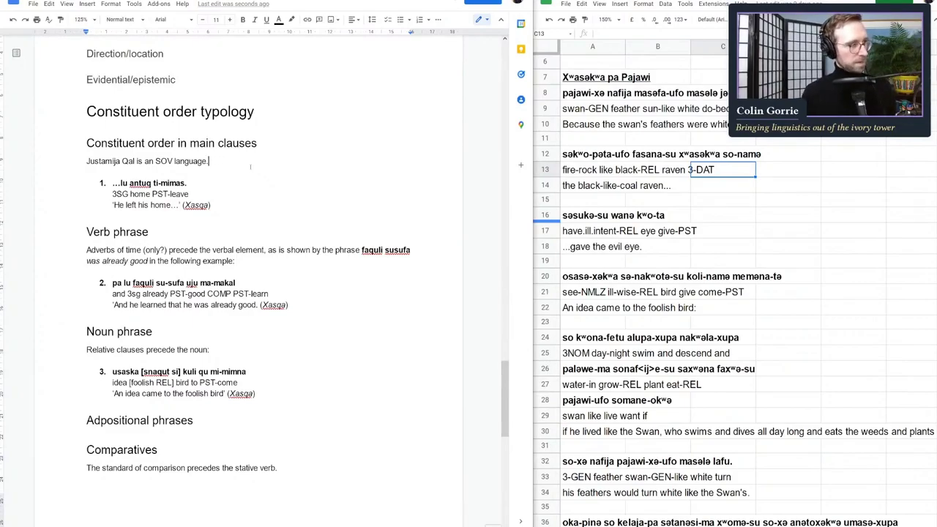
- Extend the SOV sentence under Constituent order in main clauses with ", as has also been reconstructed for Proto-Qal."
key(BackSpace)
text(, as has also)
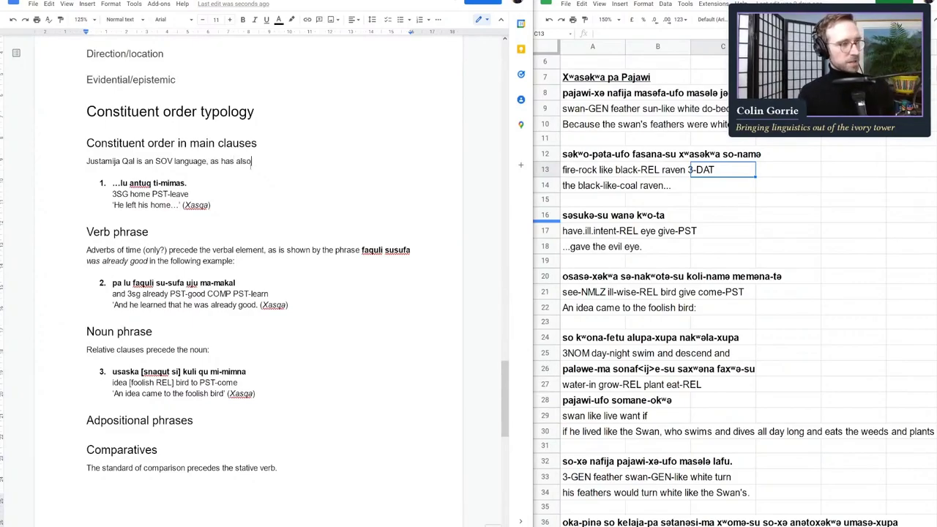
text( been reconst)
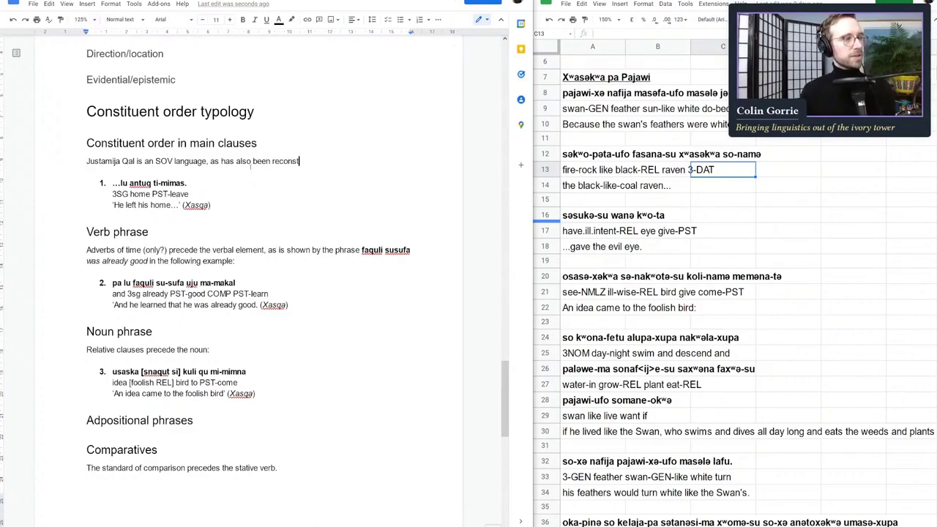
text(ructed for Prot)
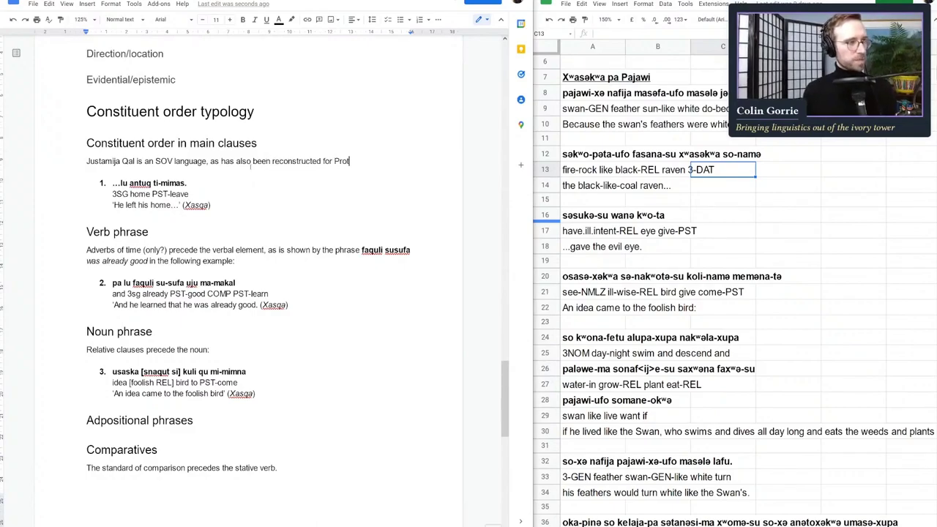
text(o-Qal.)
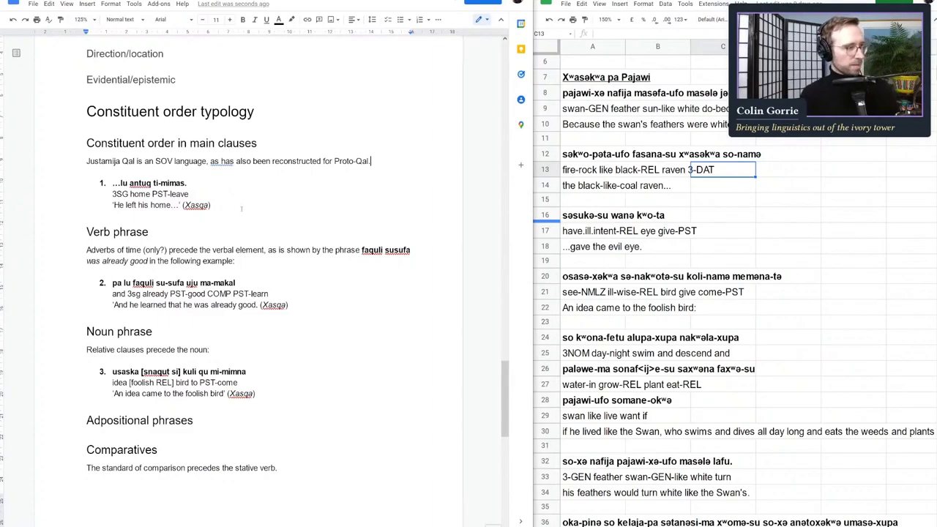
- Replace "as" with "a state of affairs which" in the sentence about Justamija Qal being an SOV language
key(Down)
key(Down)
key(Down)
key(Down)
right_click(210, 161)
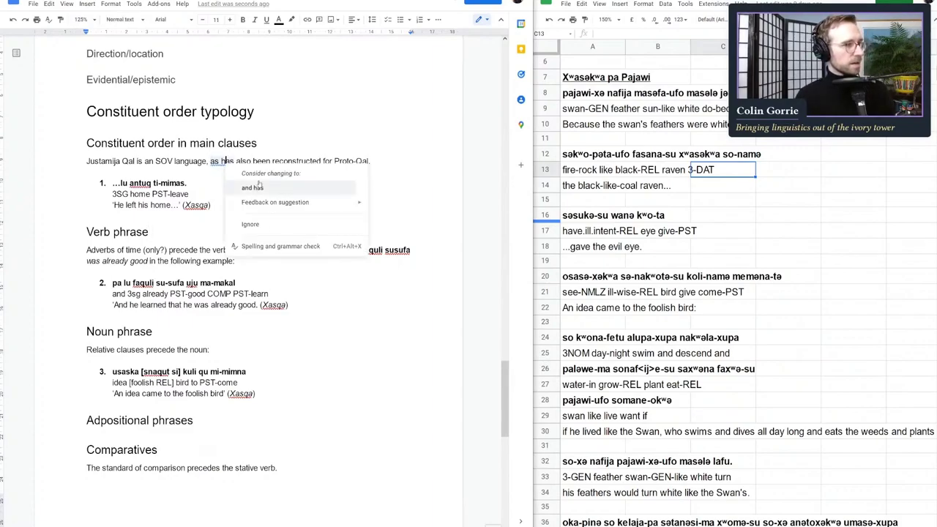
key(Escape)
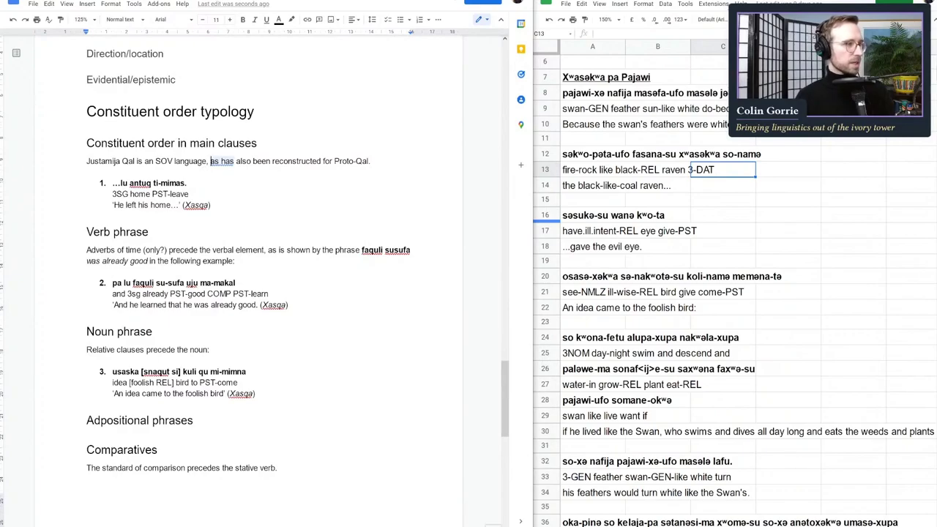
key(Delete)
key(Delete)
key(Delete)
text(a stat)
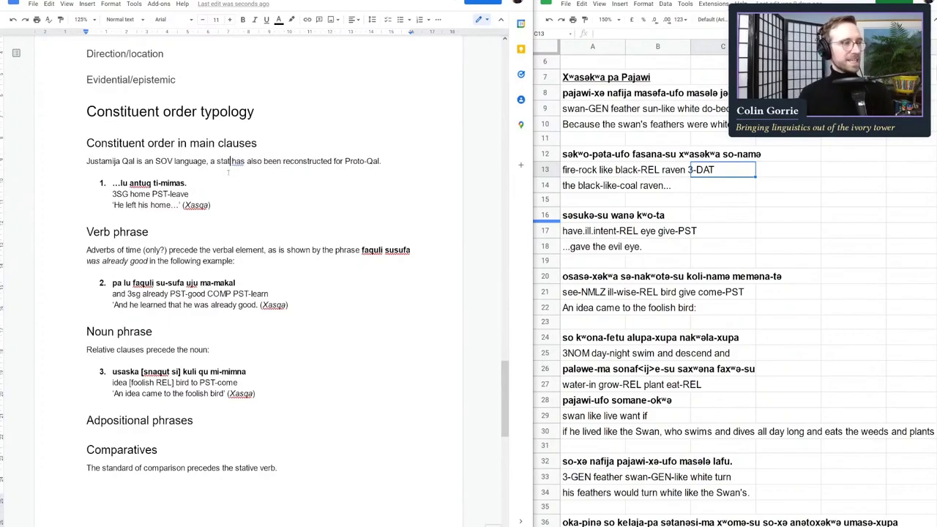
text(e of affairs whi)
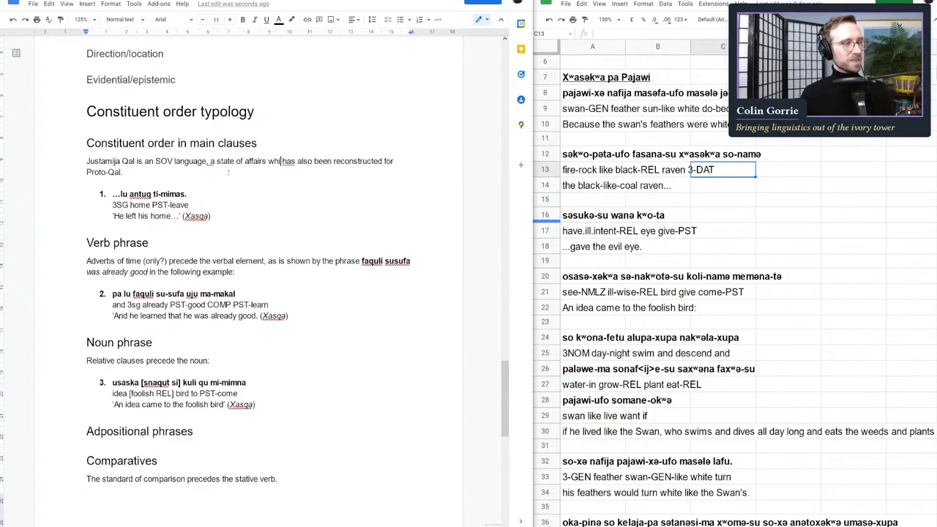
text(ch)
click(225, 240)
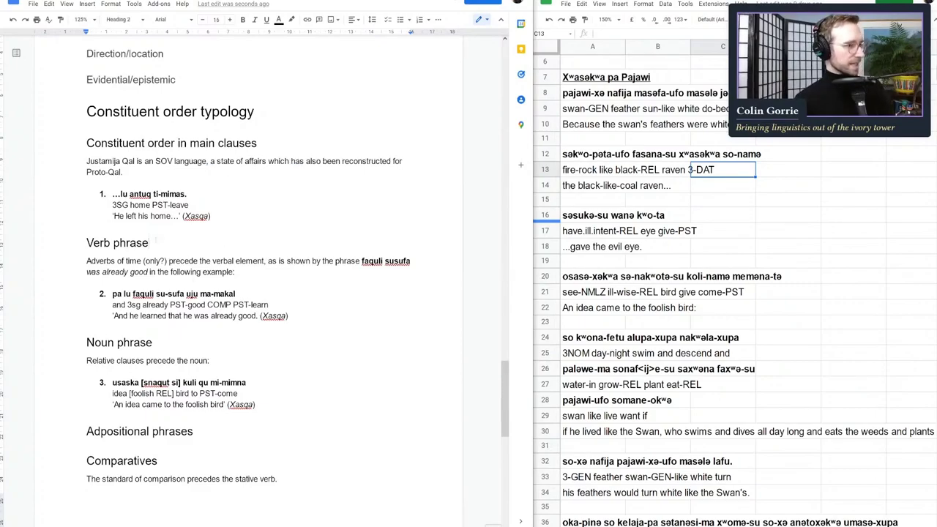
- Examine the remaining lines of the older-language raven story in the spreadsheet, down to its final sentence
scroll(156, 242, down, 2)
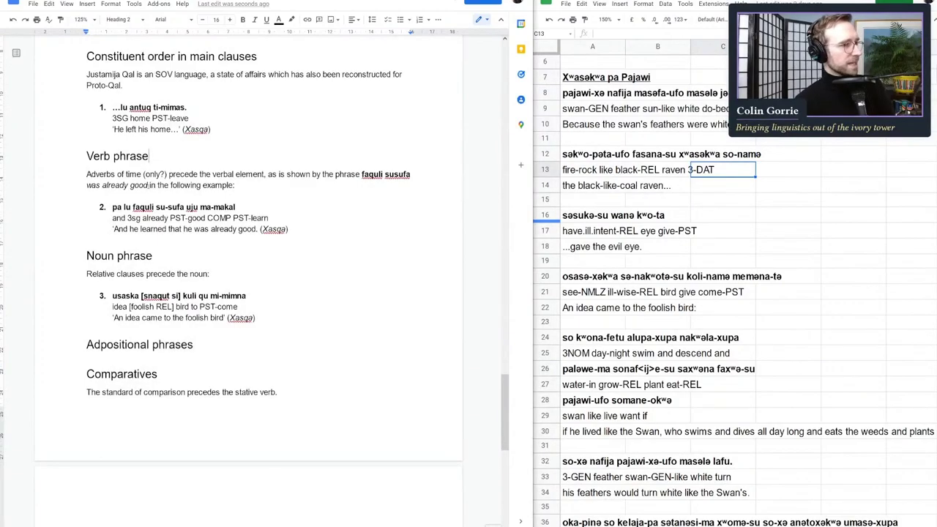
click(589, 169)
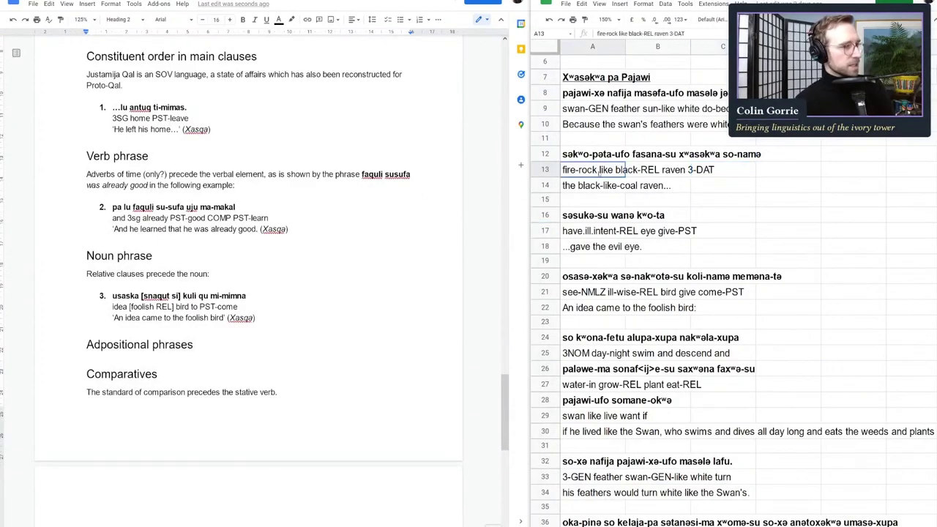
scroll(590, 237, down, 5)
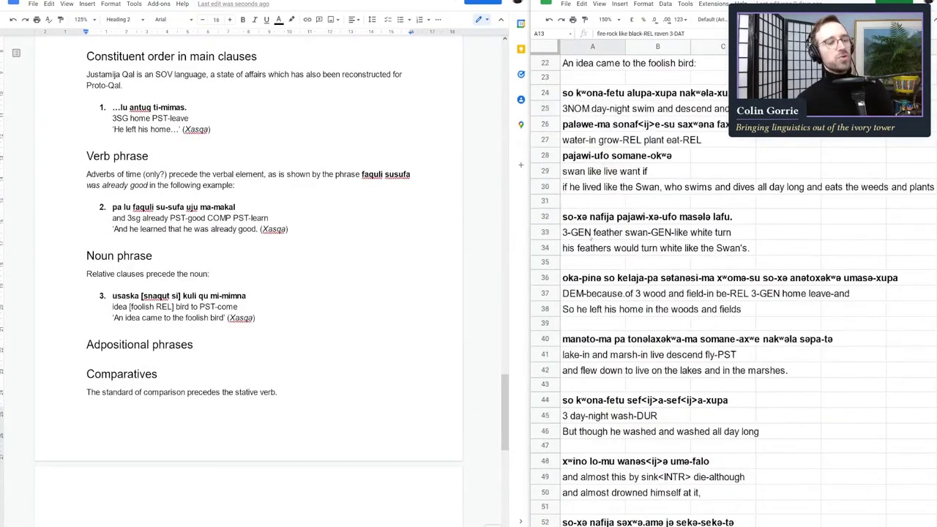
scroll(590, 235, down, 4)
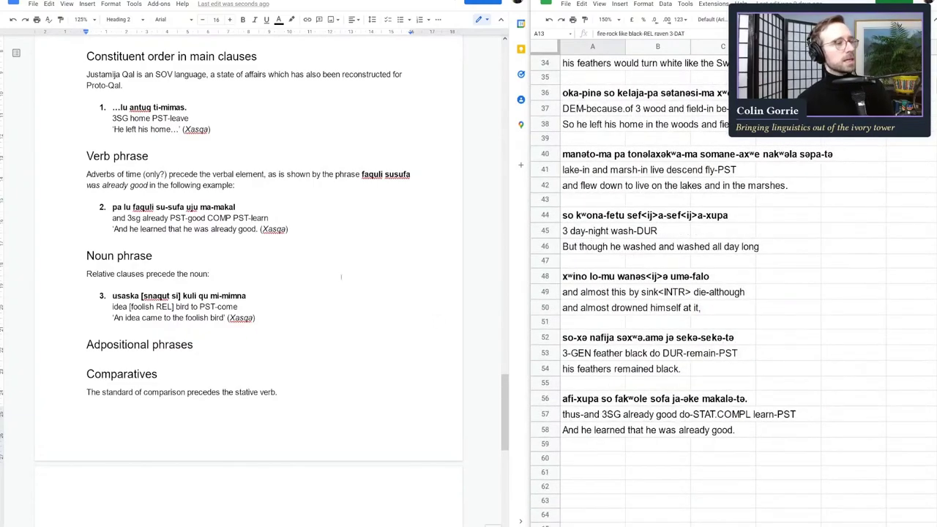
click(262, 273)
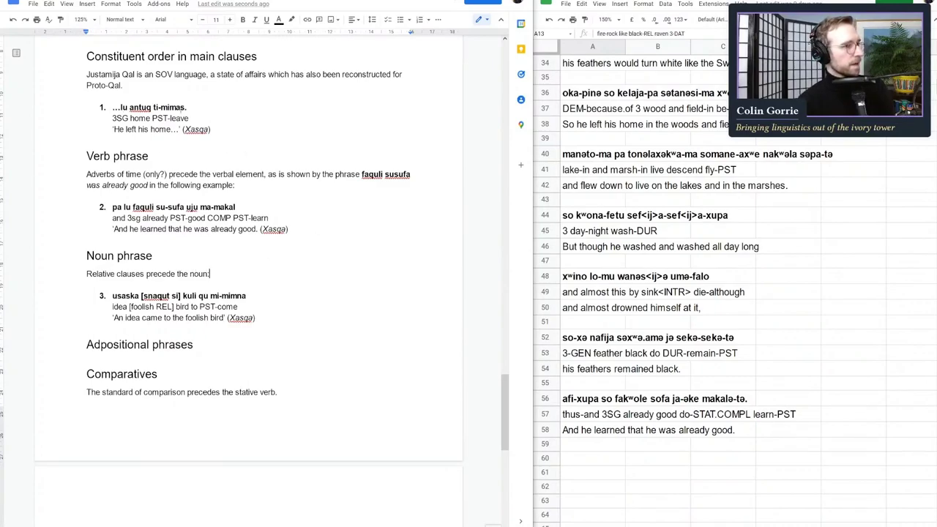
click(722, 398)
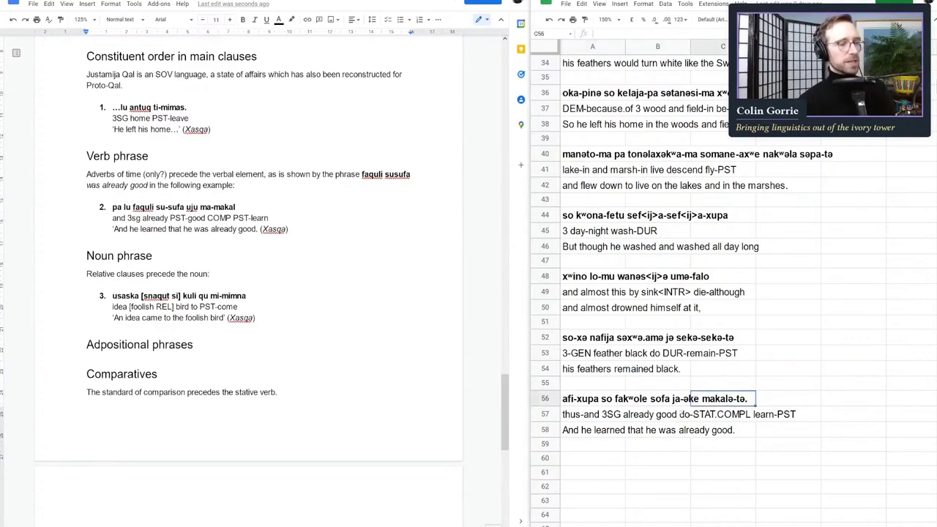
click(648, 432)
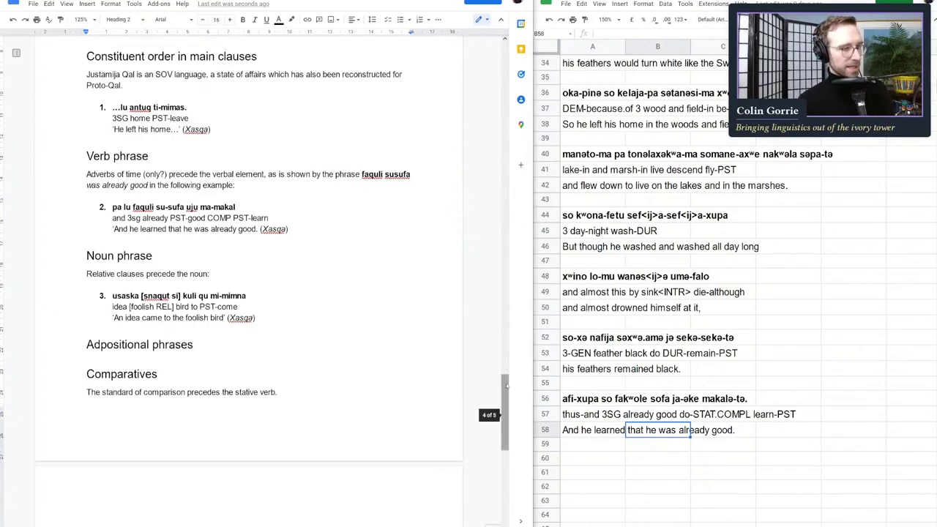
- Add the sentence "A selection of the time adverbs in Justamija is given below:" under the Time heading of the Adverbs section
scroll(504, 385, up, 4)
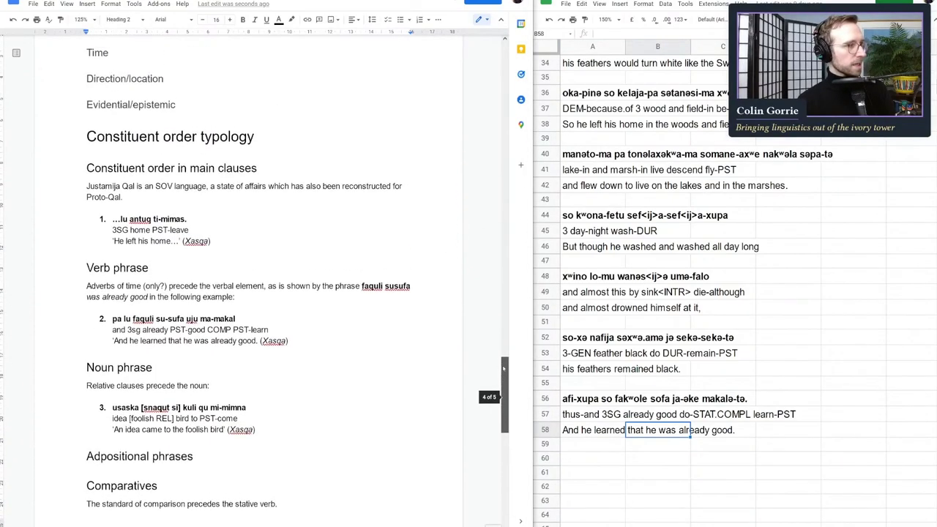
scroll(503, 341, up, 3)
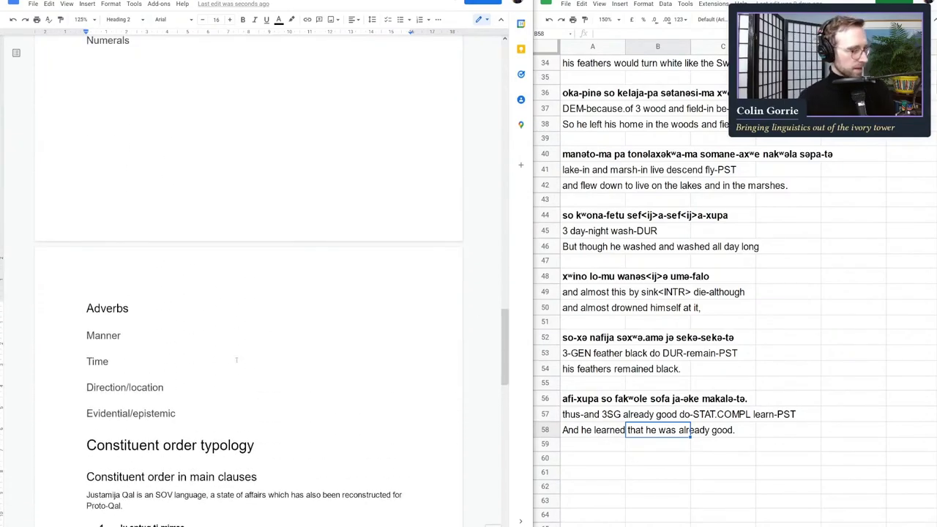
click(270, 348)
key(Return)
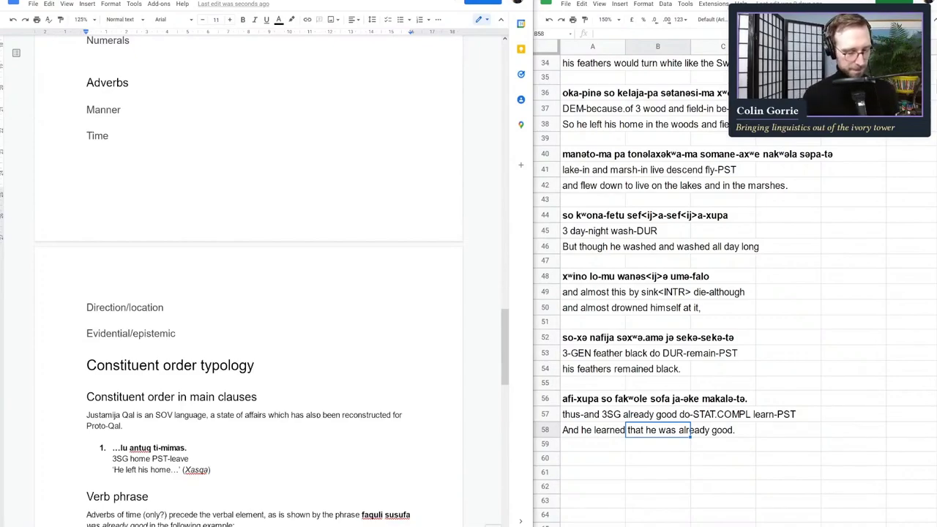
text(A sel)
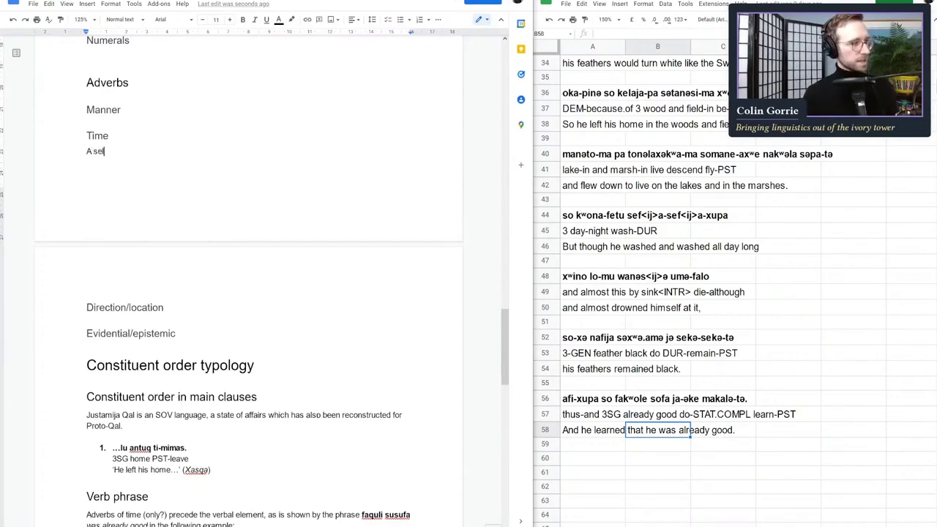
text(ection fo t)
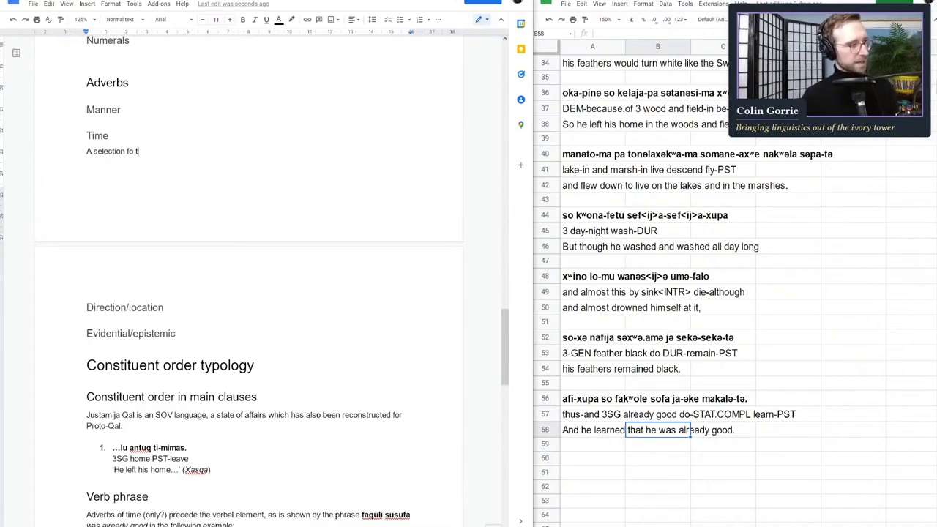
key(BackSpace)
key(BackSpace)
key(BackSpace)
key(BackSpace)
text(of the time a)
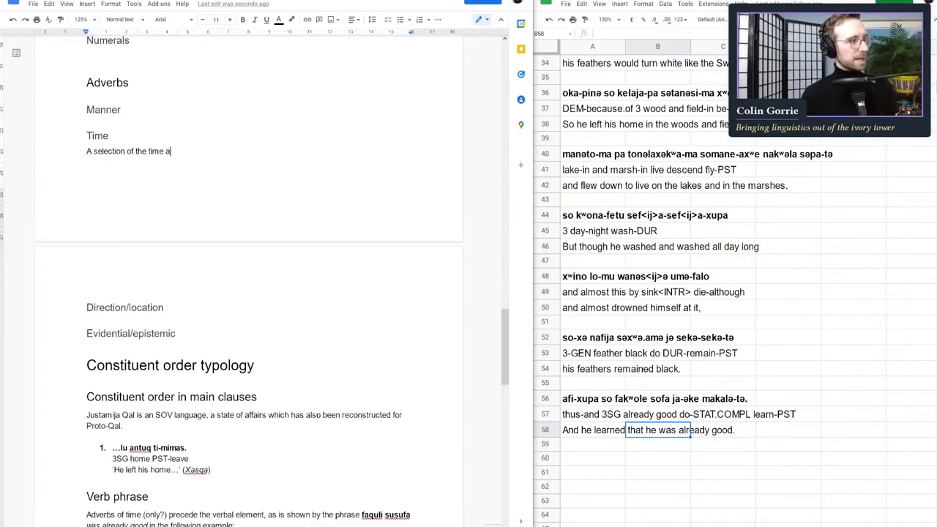
text(dverbs i)
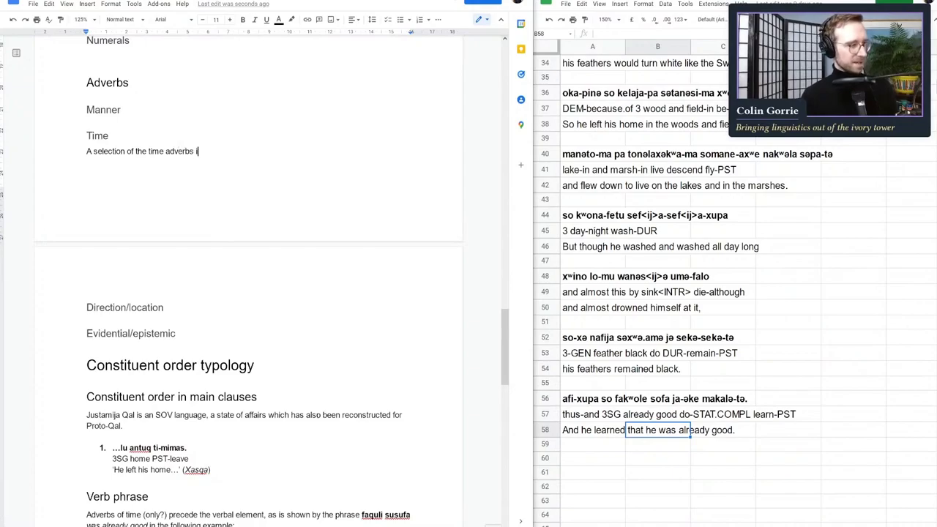
text(n Justamija is )
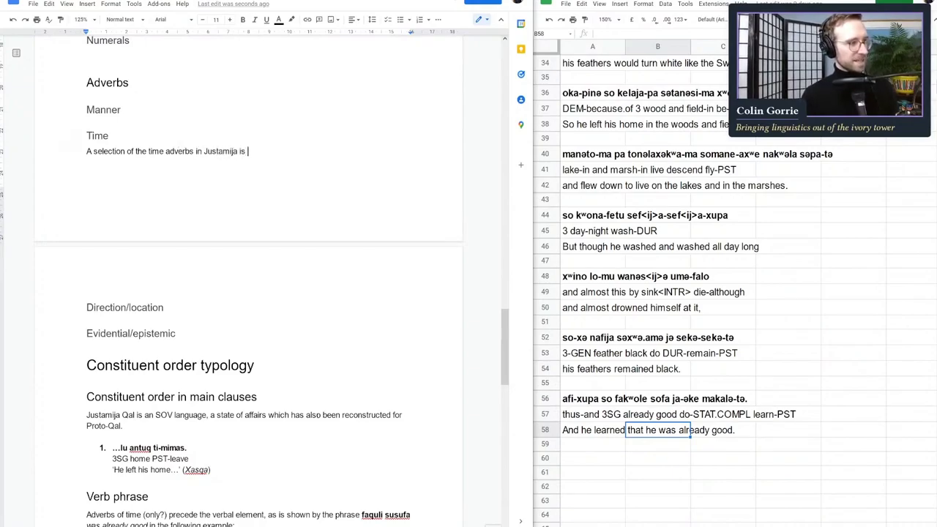
text(given below:)
key(Return)
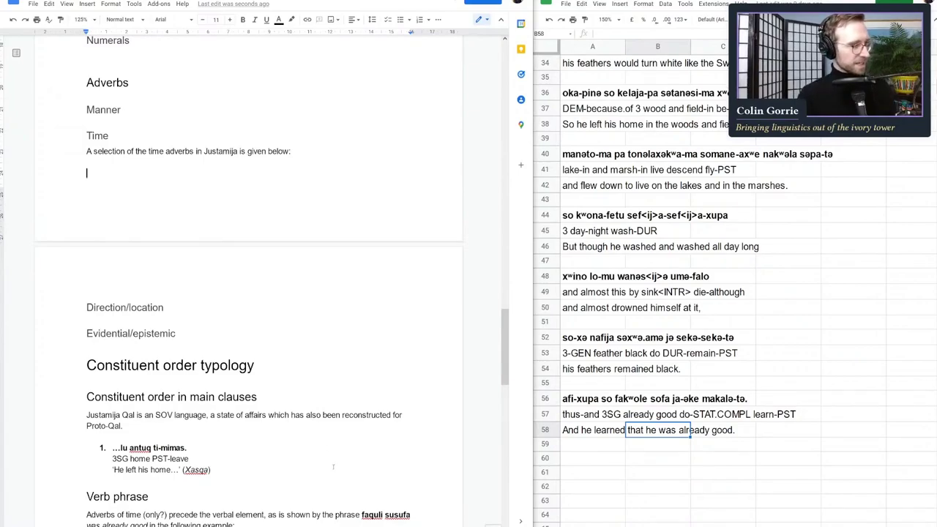
- Start a numbered list below the time adverbs sentence with the entry faquli 'already', setting faquli in bold
key(ctrl+shift+7)
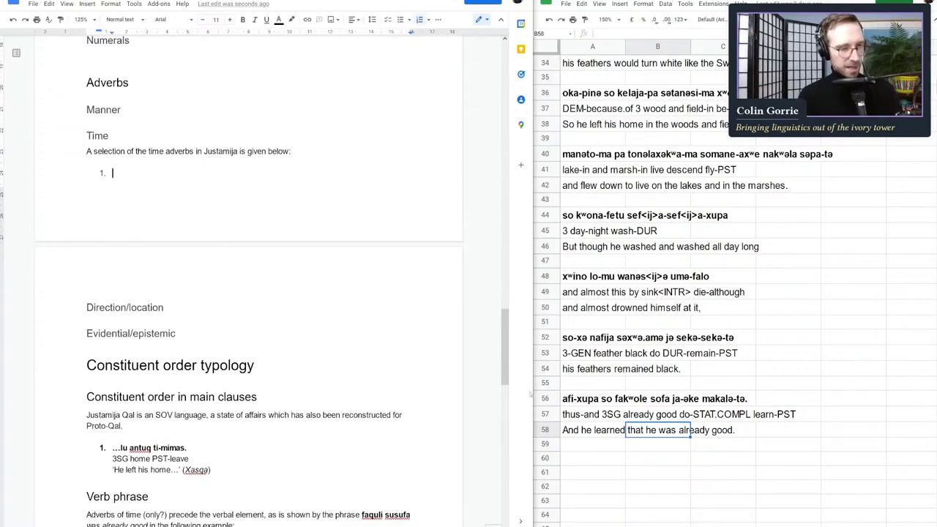
text(jfaquli)
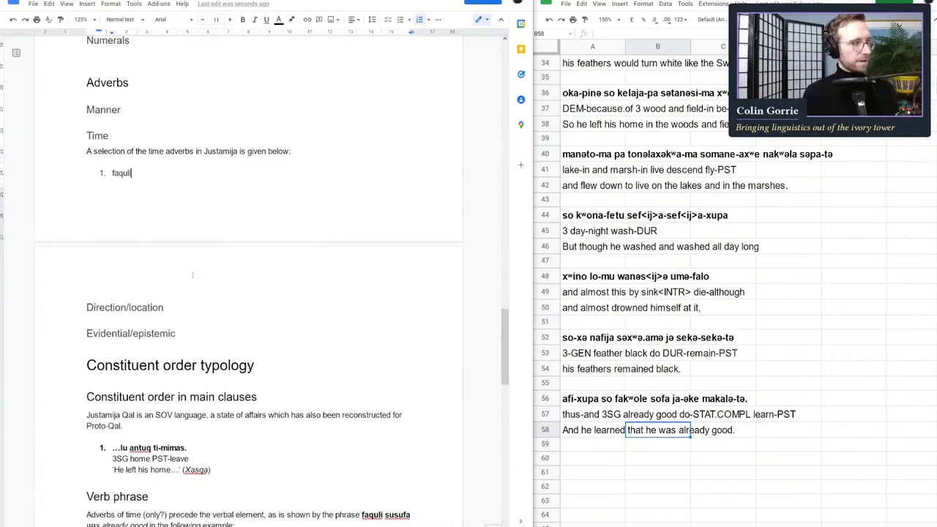
text( 'already')
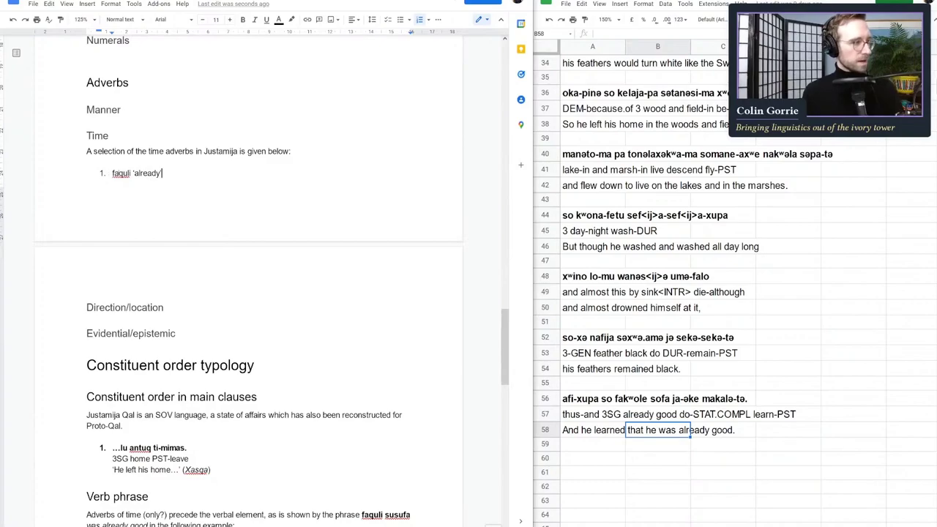
key(Home)
key(ctrl+shift+Right)
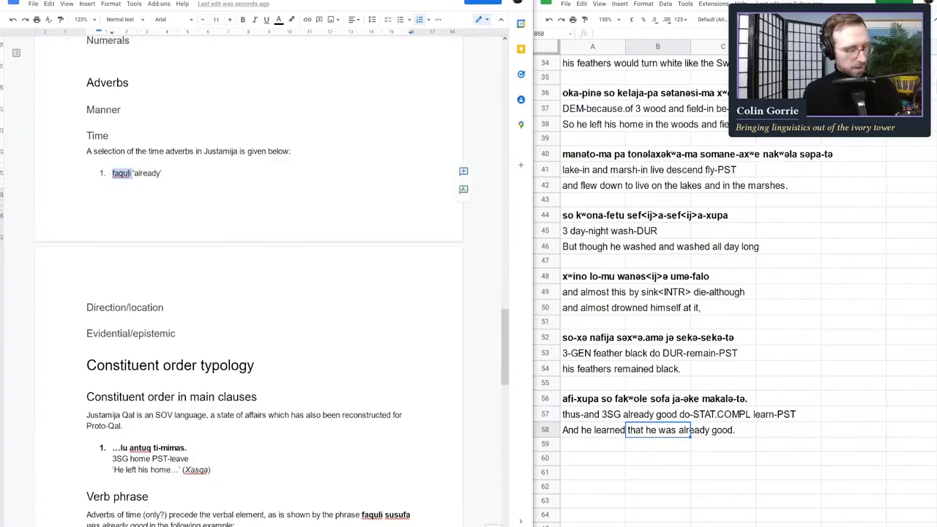
key(ctrl+b)
key(End)
text(')
key(BackSpace)
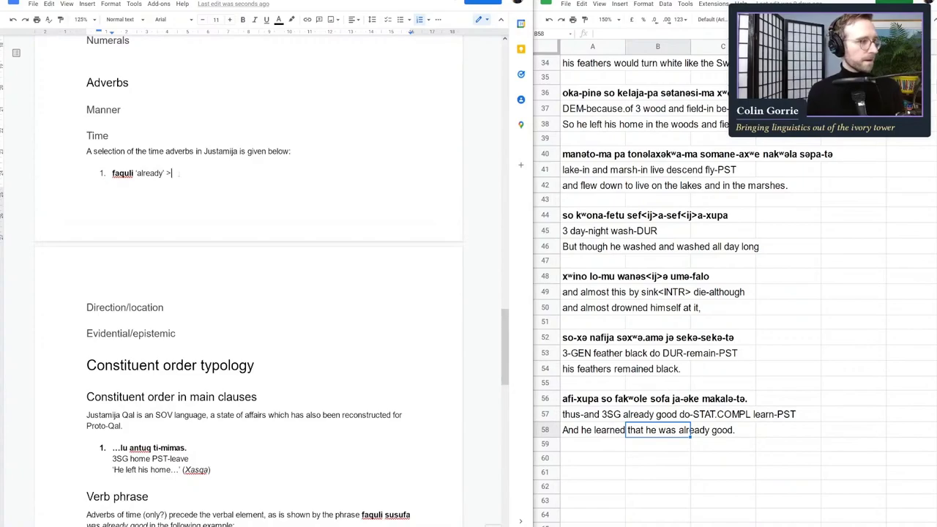
- Add the etymology "< *fakʷole" after 'already', copying the older form from the story's last sentence in the spreadsheet as unformatted text
text(< ')
text(f)
click(630, 397)
double_click(630, 398)
key(ctrl+c)
key(alt+Tab)
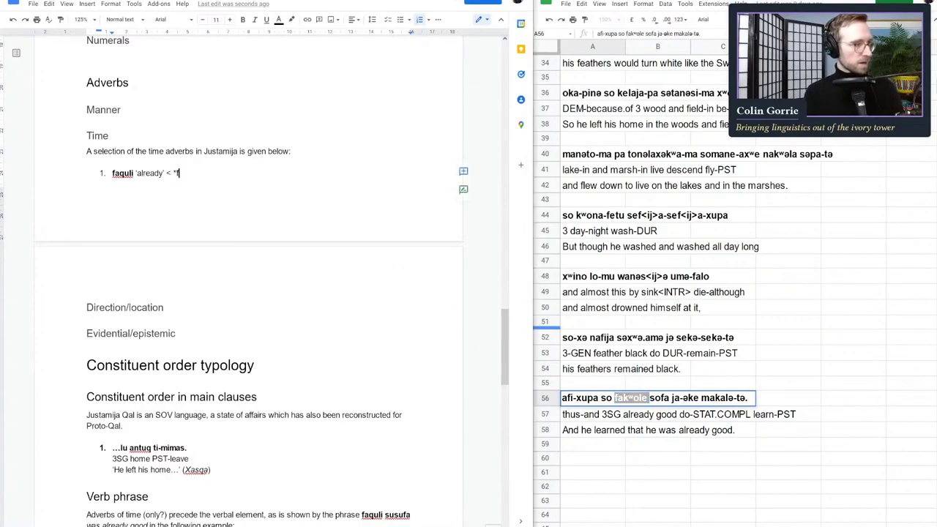
key(shift+Left)
key(shift+Left)
key(ctrl+v)
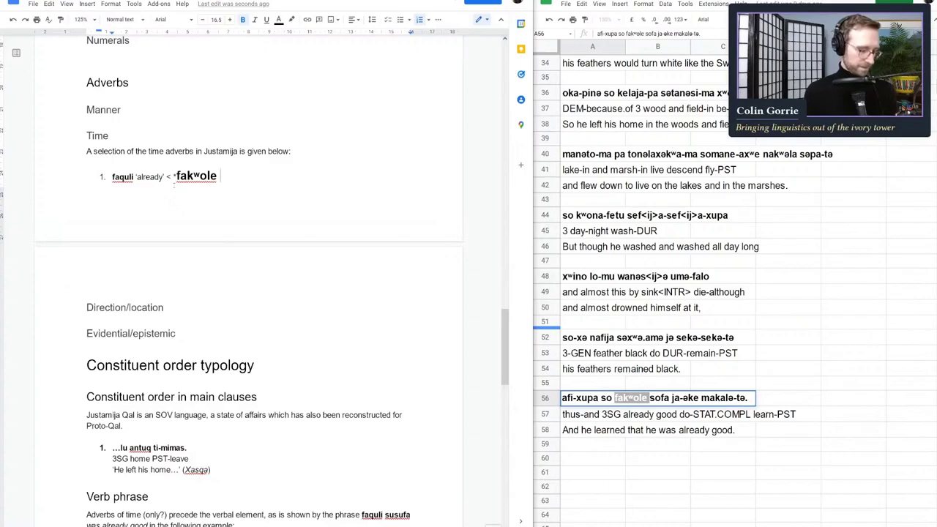
key(ctrl+z)
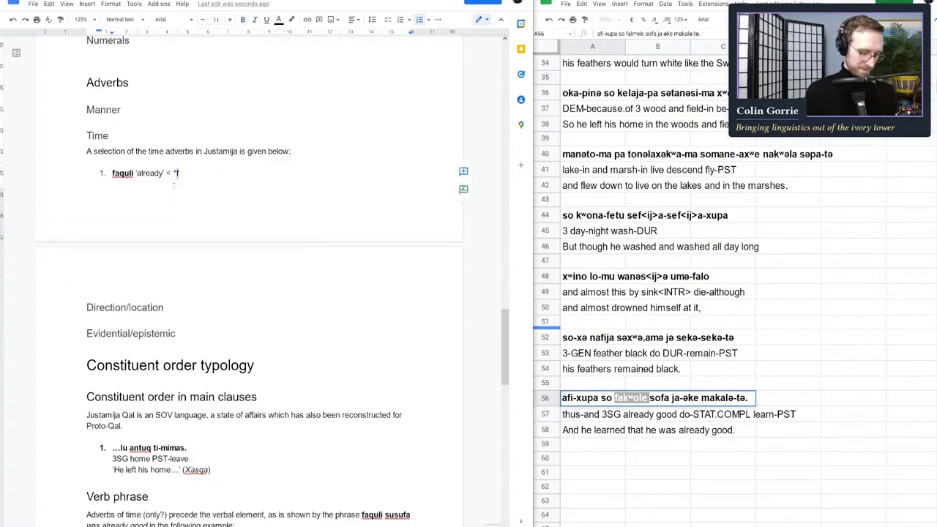
key(ctrl+shift+v)
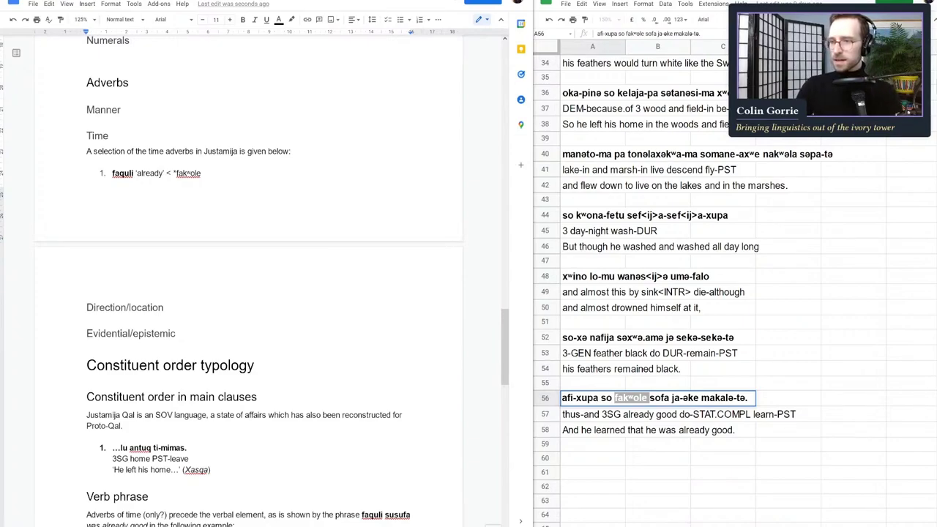
click(658, 276)
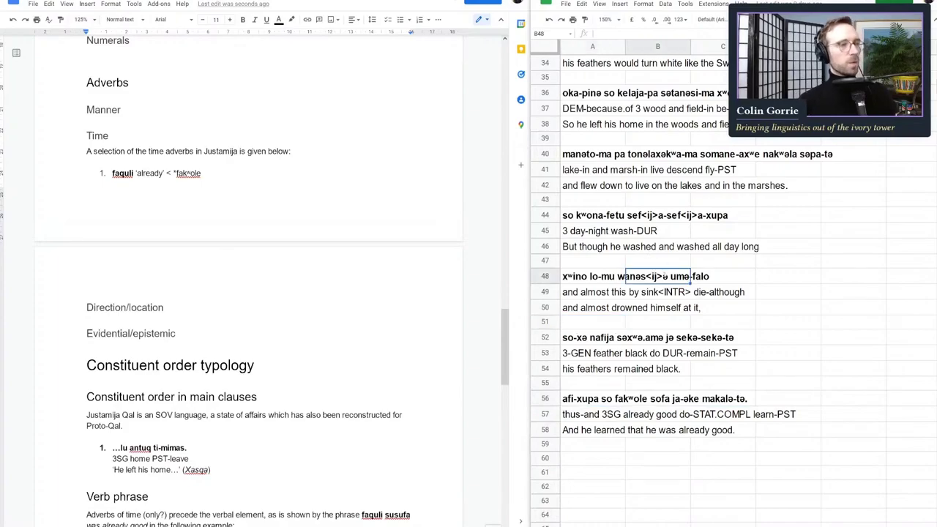
- Add a second time adverb entry, qunafiti 'all day long', to the numbered list and set qunafiti in bold
click(593, 215)
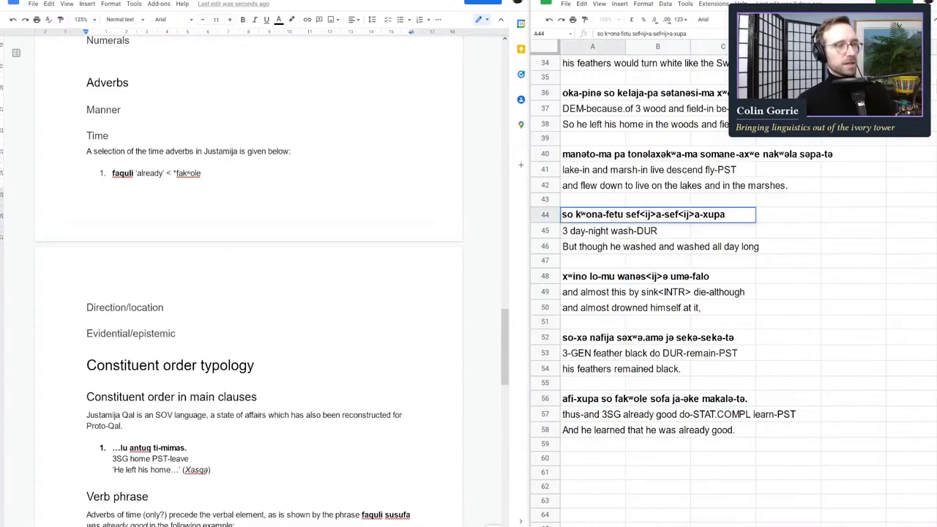
double_click(596, 214)
click(592, 398)
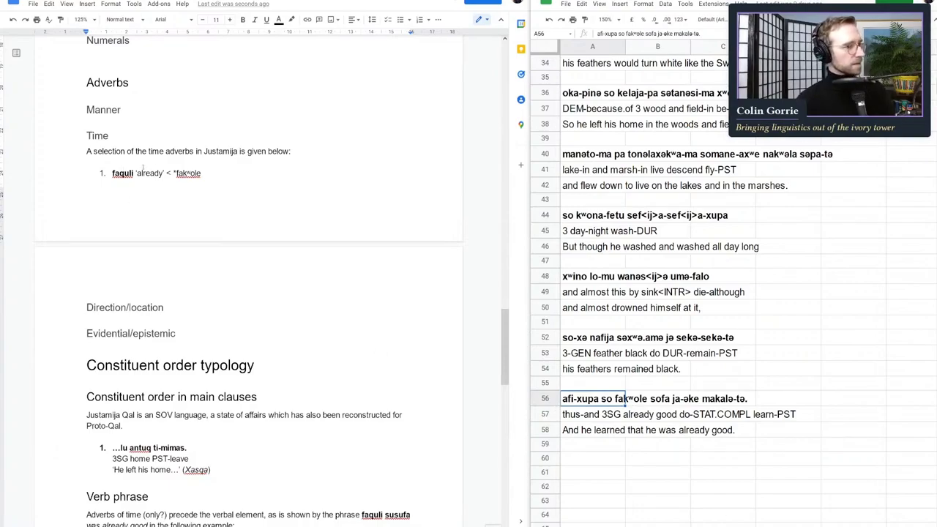
click(200, 172)
key(Return)
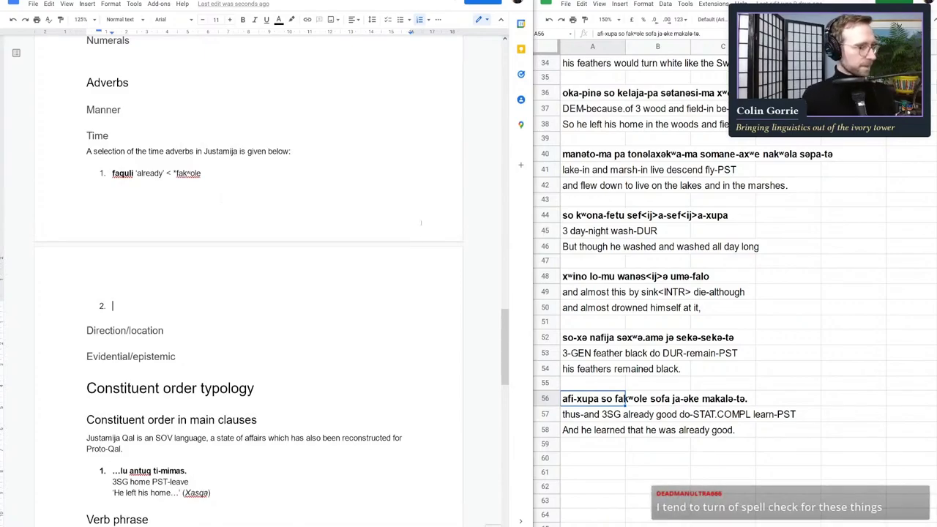
text(qunafiti 'all day long')
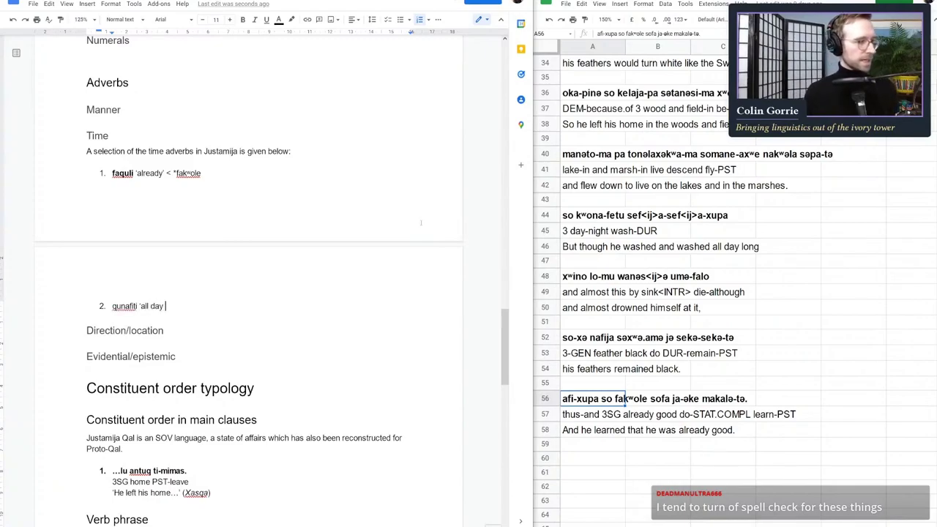
click(120, 306)
double_click(121, 306)
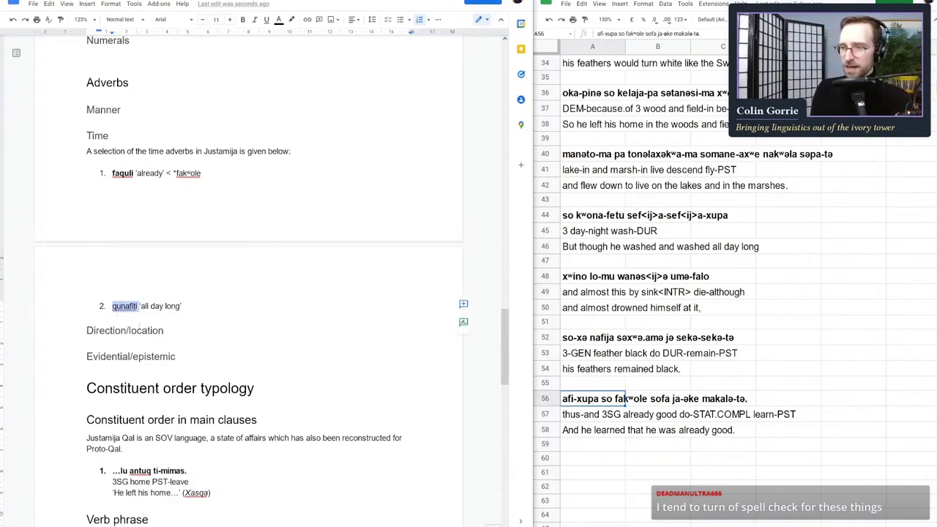
key(ctrl+b)
- Add the etymology "< *kʷona-fetu" after 'all day long', copying the older form from the "washed all day long" line in the spreadsheet
click(188, 306)
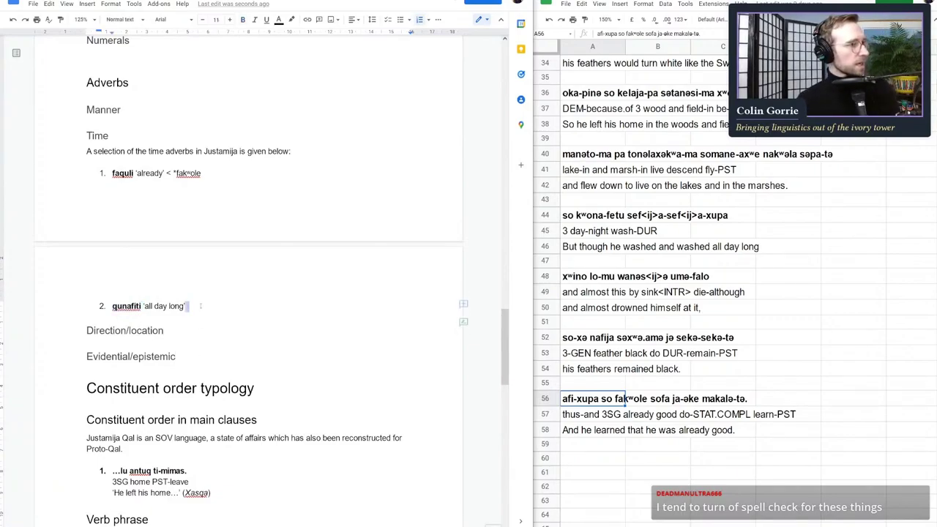
click(205, 306)
text(<)
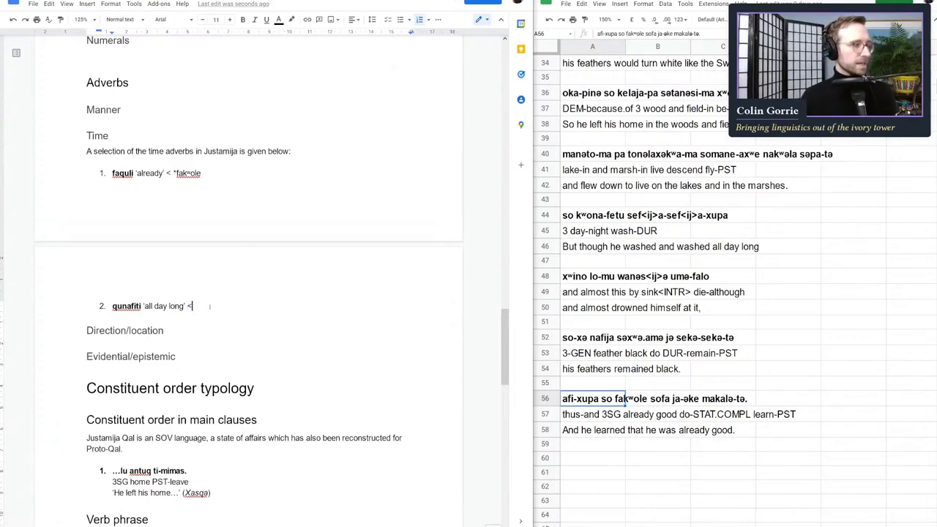
click(612, 399)
key(Up)
key(Up)
double_click(576, 215)
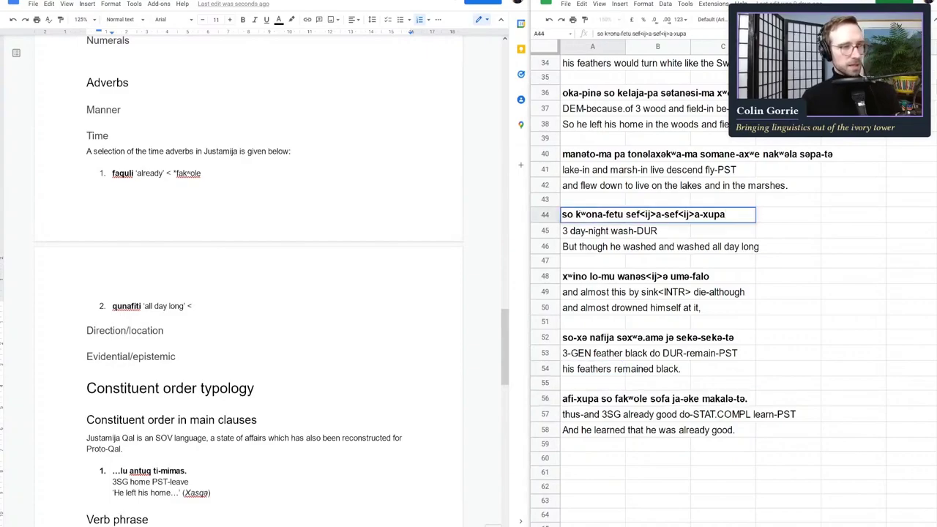
drag(575, 215, 625, 215)
key(ctrl+c)
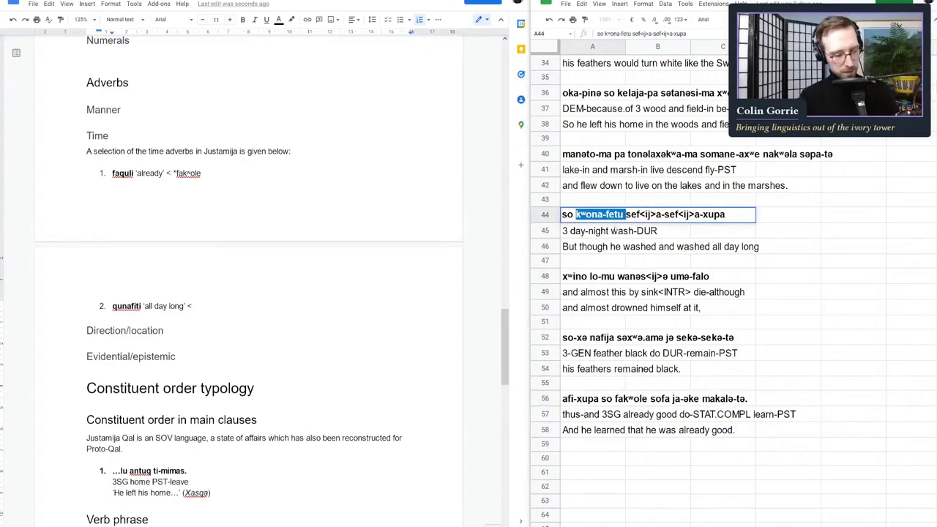
click(192, 306)
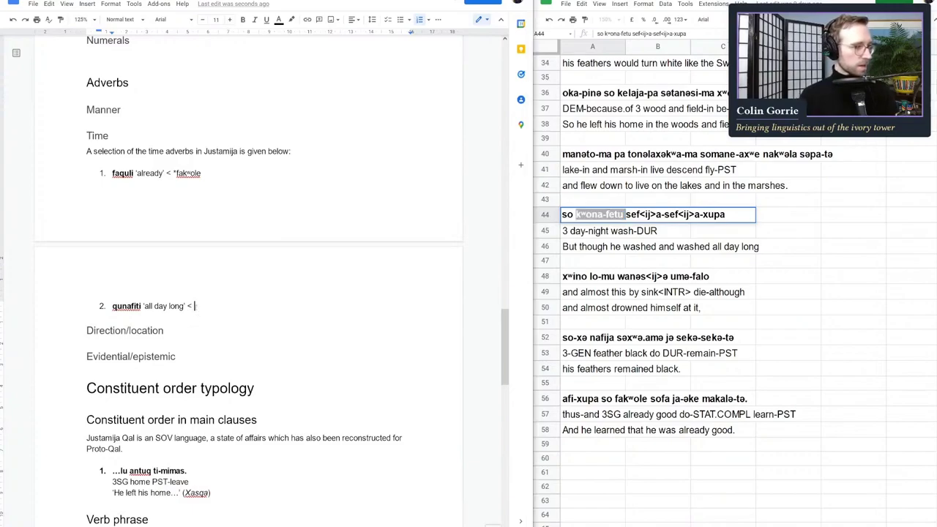
key(ctrl+v)
click(194, 307)
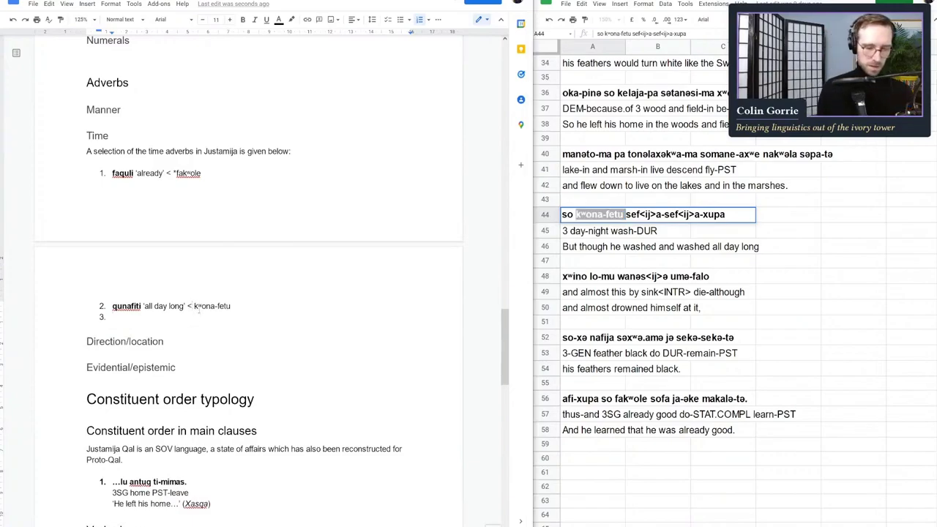
text(*)
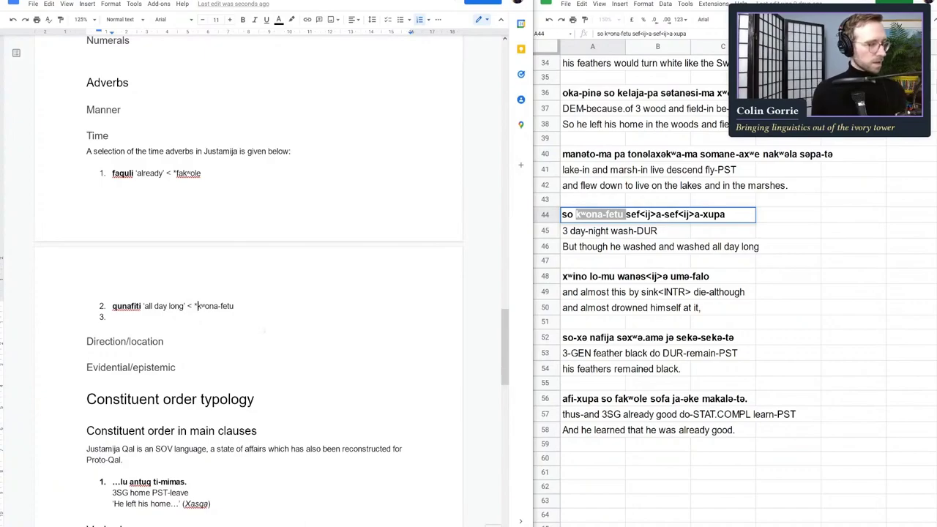
- Gloss the older form *kʷona-fetu as 'night + day' in the second list entry
click(267, 310)
text('night)
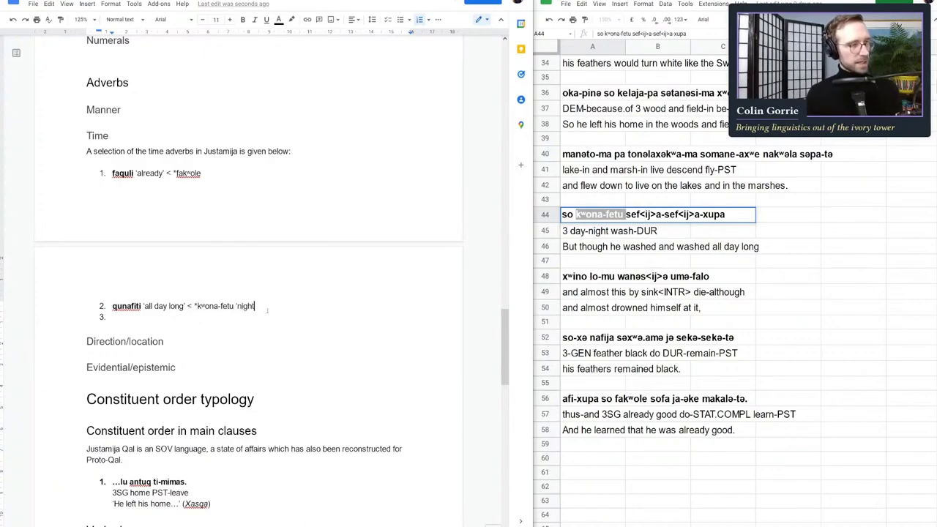
text( + )
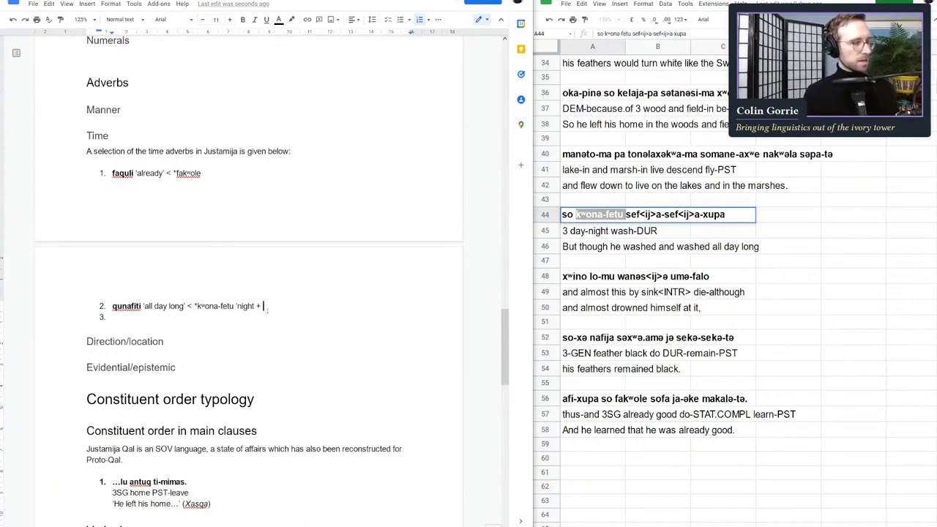
text('day')
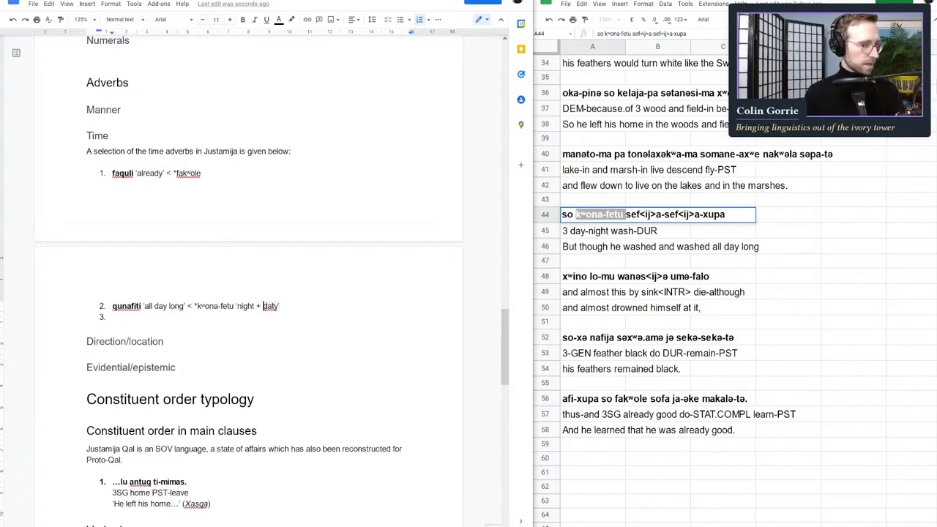
key(BackSpace)
key(BackSpace)
key(BackSpace)
key(BackSpace)
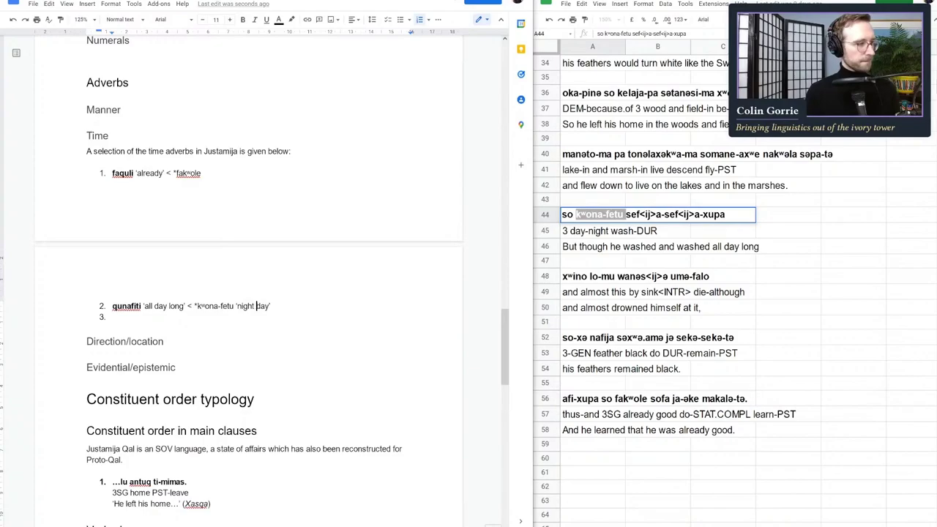
text(+)
- Examine the older-language raven story in the spreadsheet back up to its title for further time adverbs
click(164, 341)
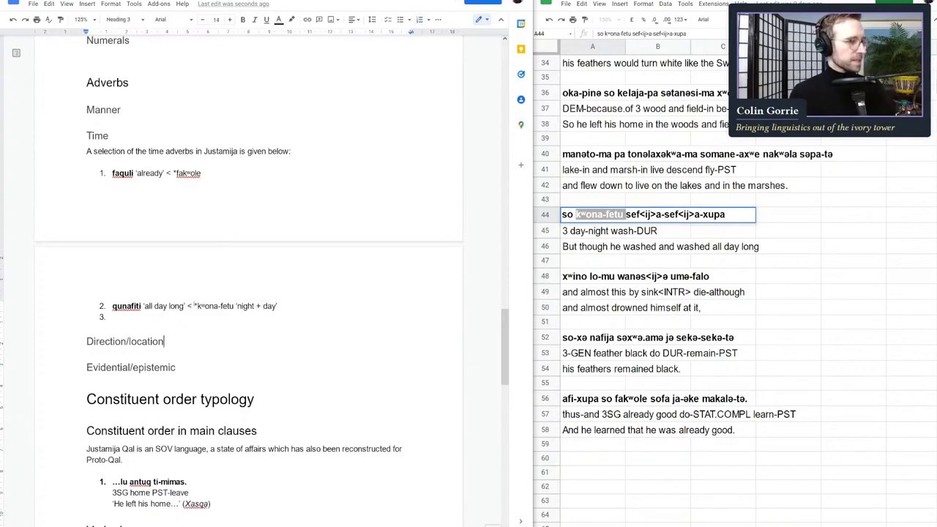
click(115, 316)
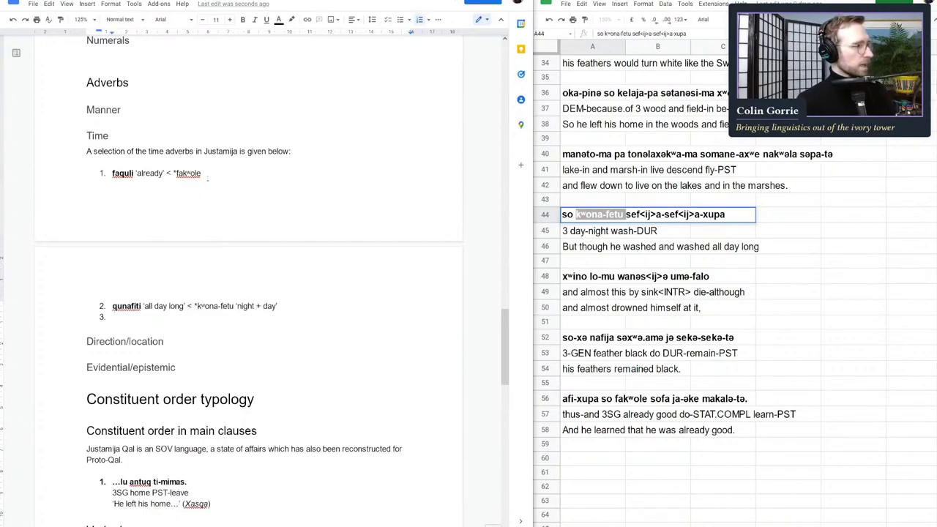
click(164, 341)
click(153, 306)
click(134, 317)
scroll(700, 199, down, 5)
scroll(701, 200, up, 10)
click(701, 200)
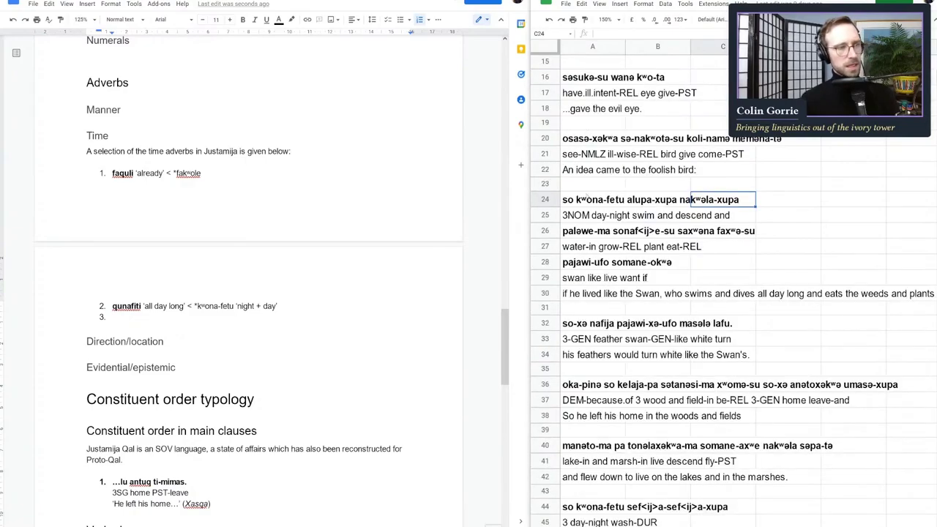
scroll(732, 293, up, 5)
click(723, 195)
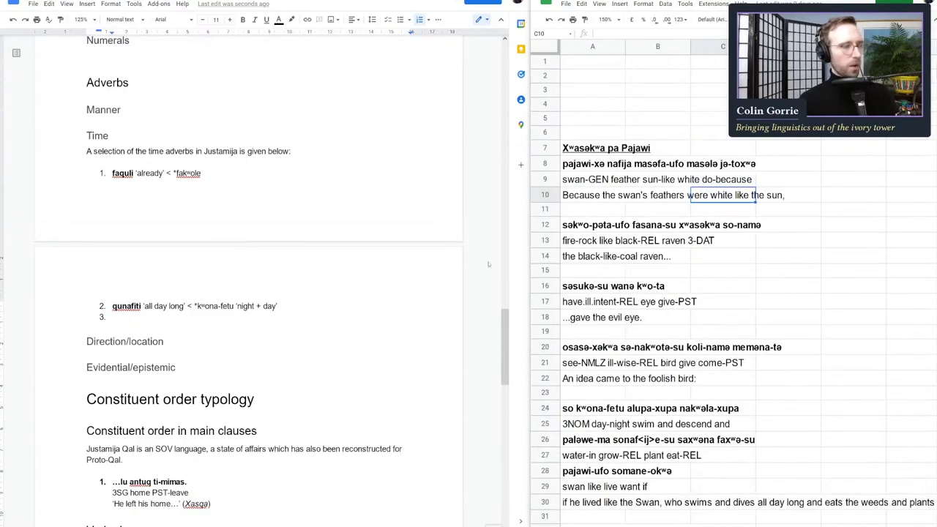
- Remove the empty third item and its leftover blank line from the time adverbs list
key(alt+Tab)
key(BackSpace)
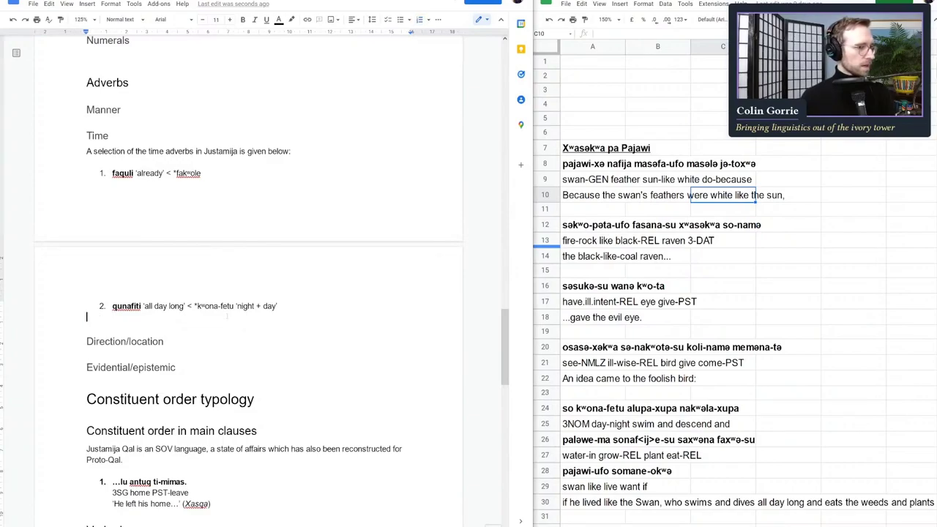
key(BackSpace)
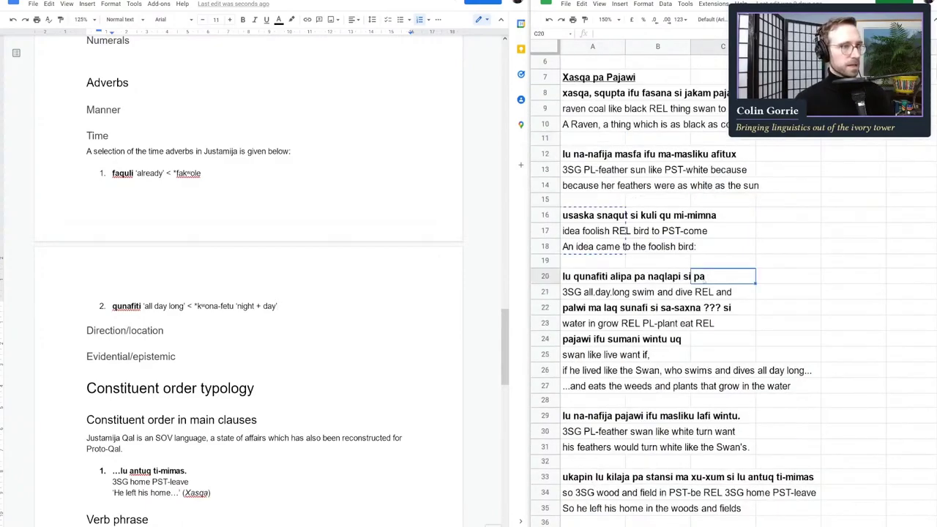
- Examine the Justamija version of the raven story, Xasqa pa Pajawi, in the spreadsheet for other adverbs
scroll(671, 308, up, 2)
scroll(670, 308, down, 3)
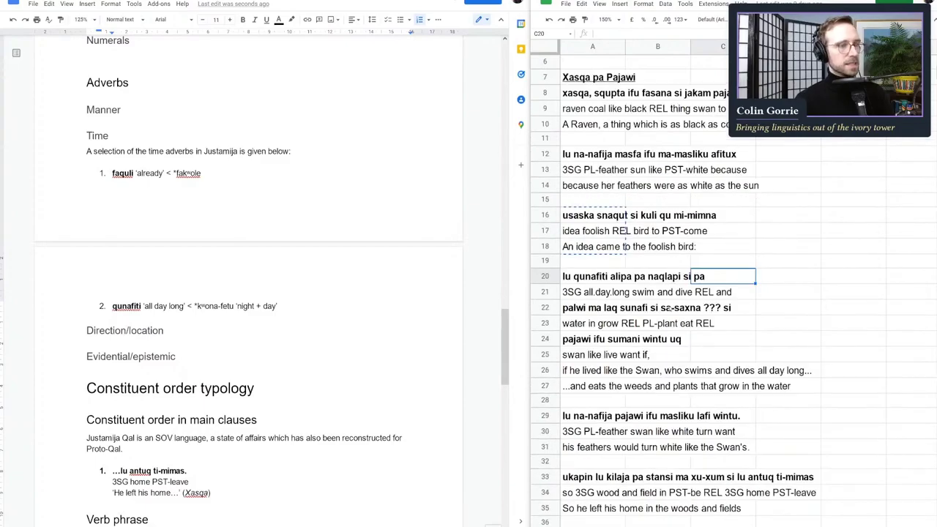
click(593, 215)
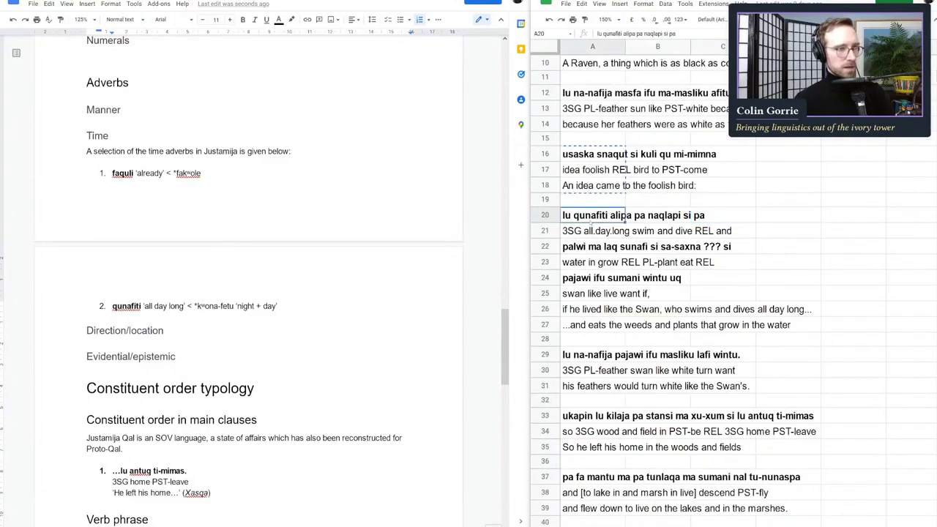
click(110, 135)
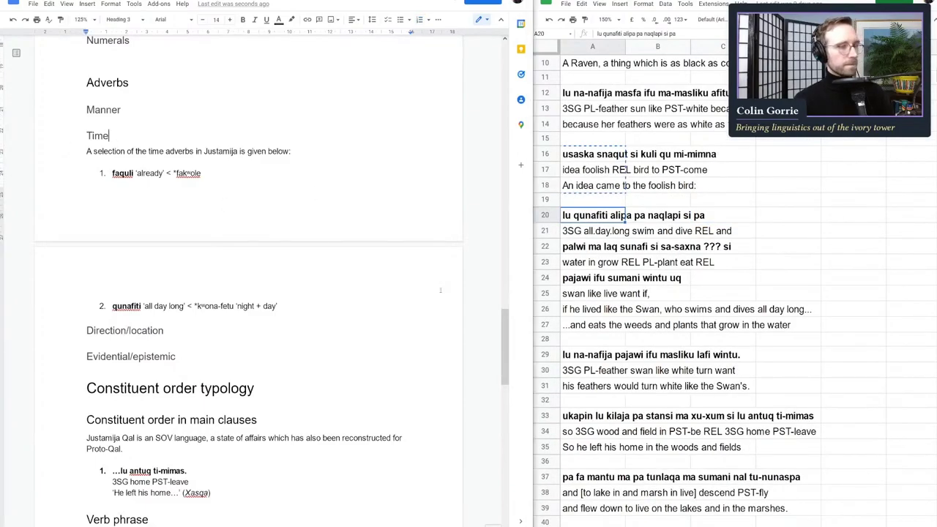
click(618, 338)
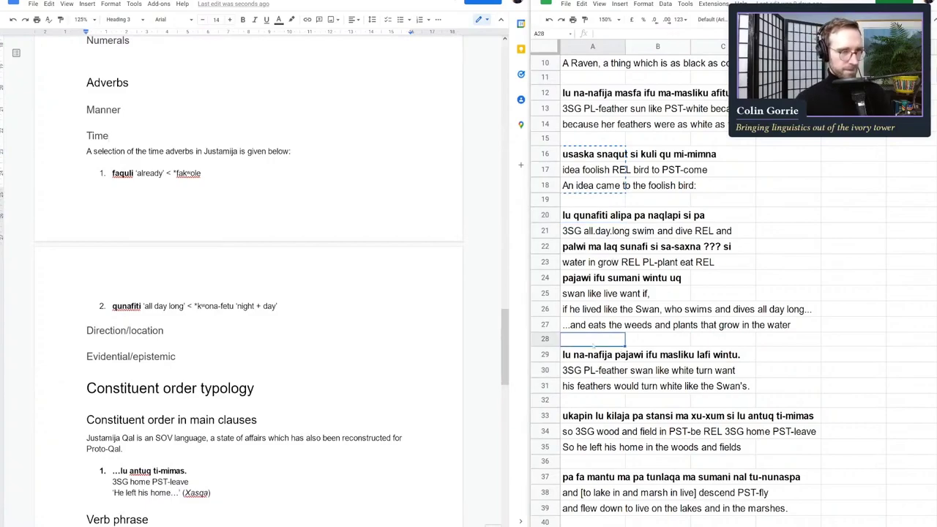
scroll(614, 386, down, 5)
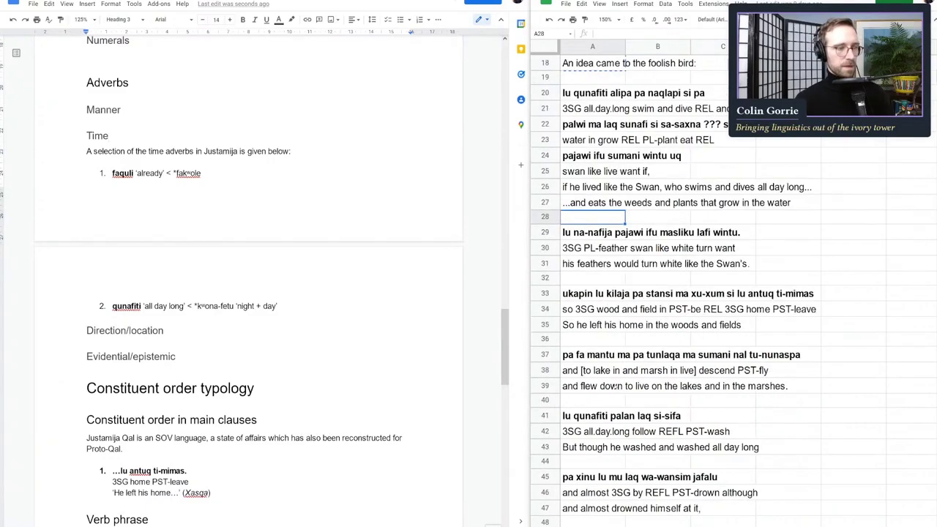
- Add an empty body line under the Descriptive adjectives heading in the Modifiers section
scroll(144, 155, up, 3)
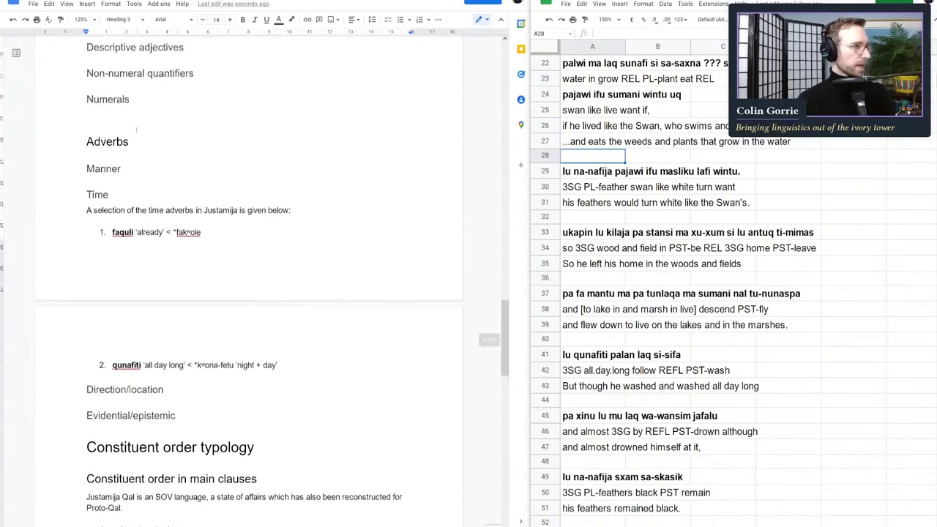
click(212, 208)
key(Return)
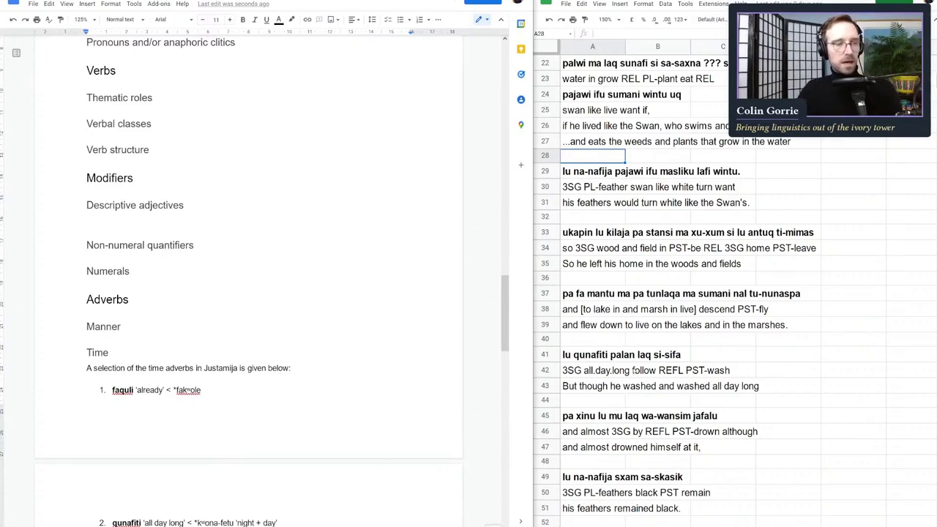
- After checking the raven story's closing lines for an adjectival verb, start the Descriptive adjectives paragraph, stating that adjectival meanings are expressed using stative verbs, e.g
click(632, 370)
scroll(632, 371, down, 3)
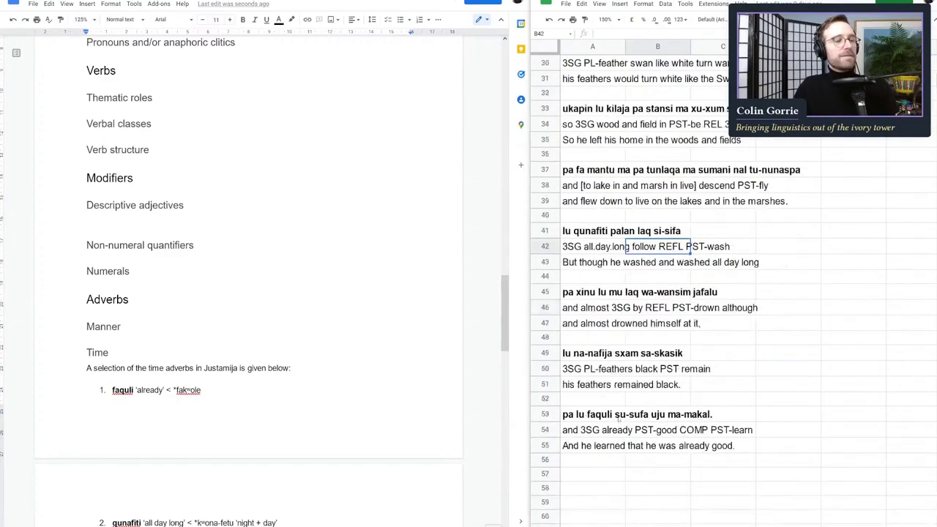
click(721, 430)
click(656, 431)
click(600, 433)
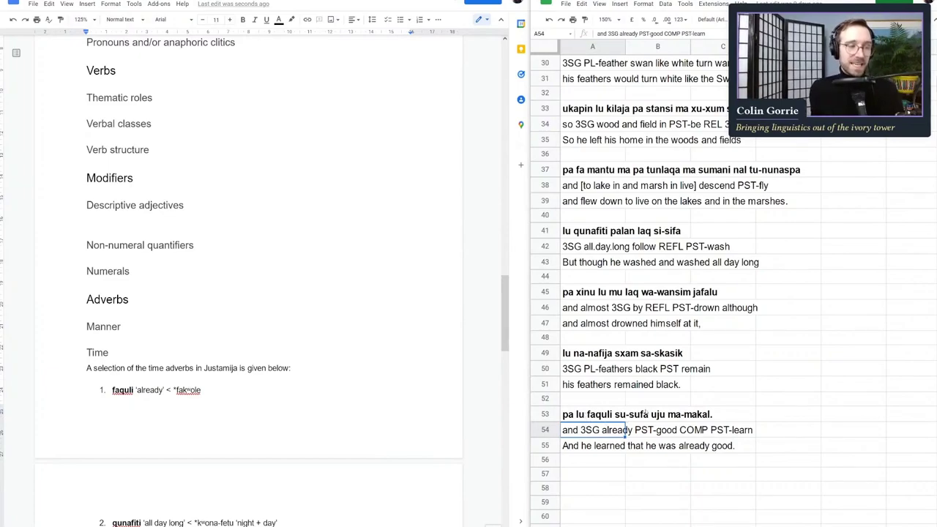
click(115, 219)
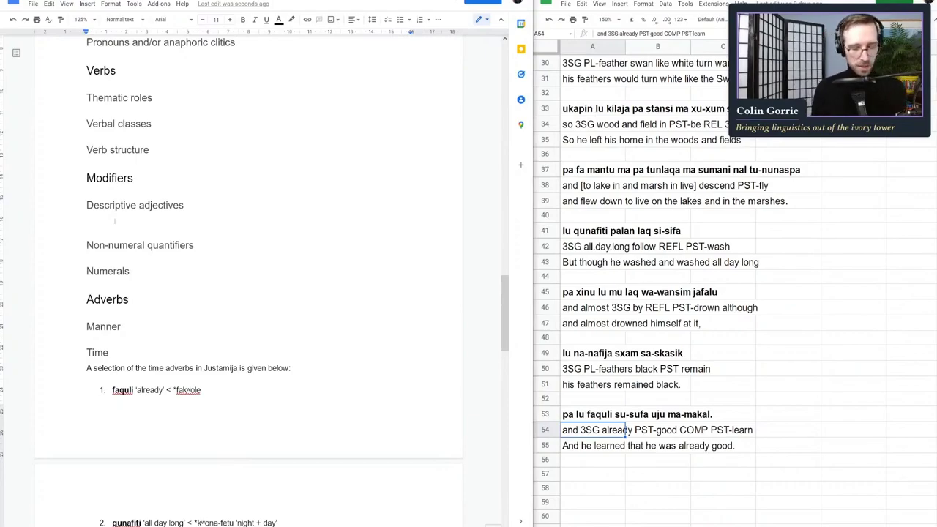
text(The a)
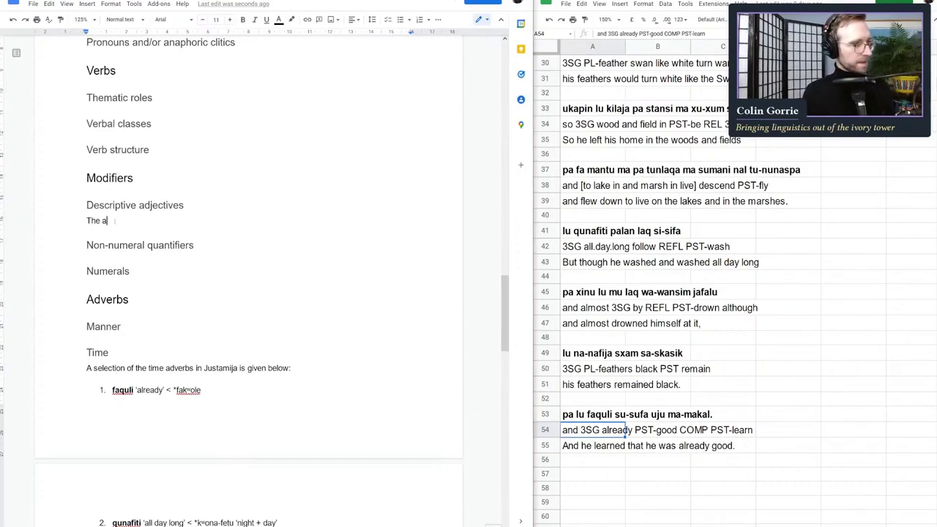
key(BackSpace)
key(BackSpace)
key(BackSpace)
key(BackSpace)
key(BackSpace)
text(Adjectival meaning)
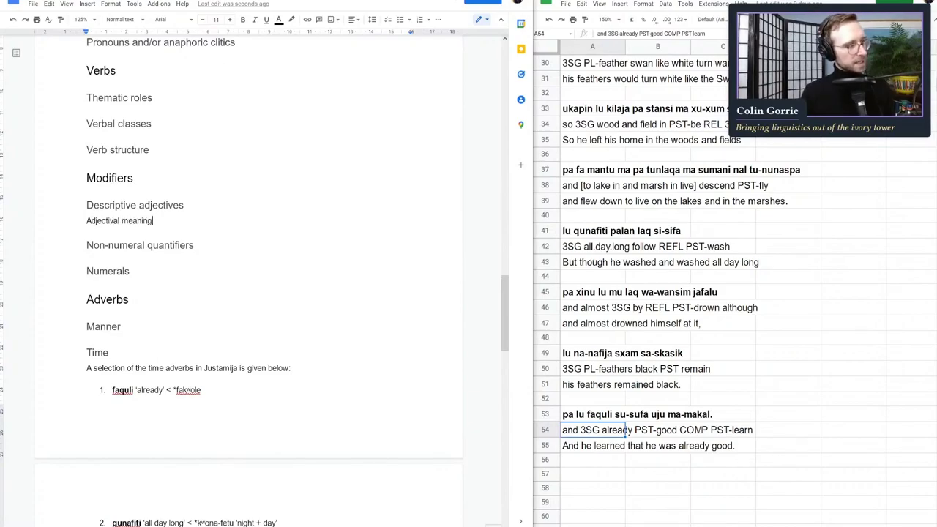
text(s are express throu)
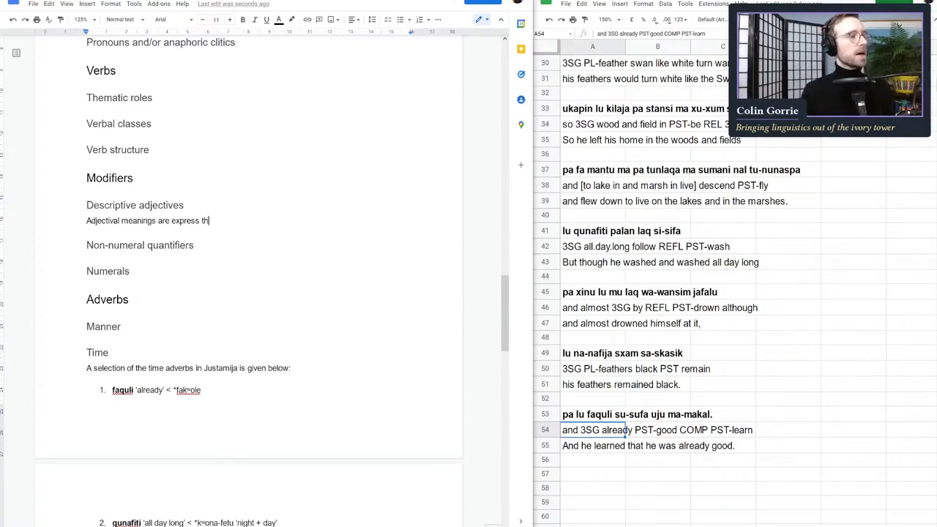
key(BackSpace)
key(BackSpace)
key(BackSpace)
key(BackSpace)
key(BackSpace)
text(using stativ)
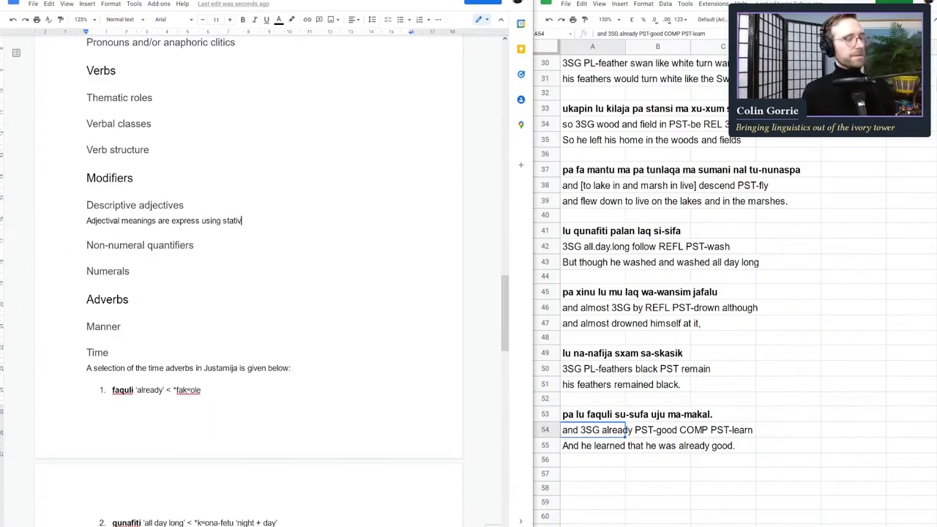
text(e verbs, e.g.)
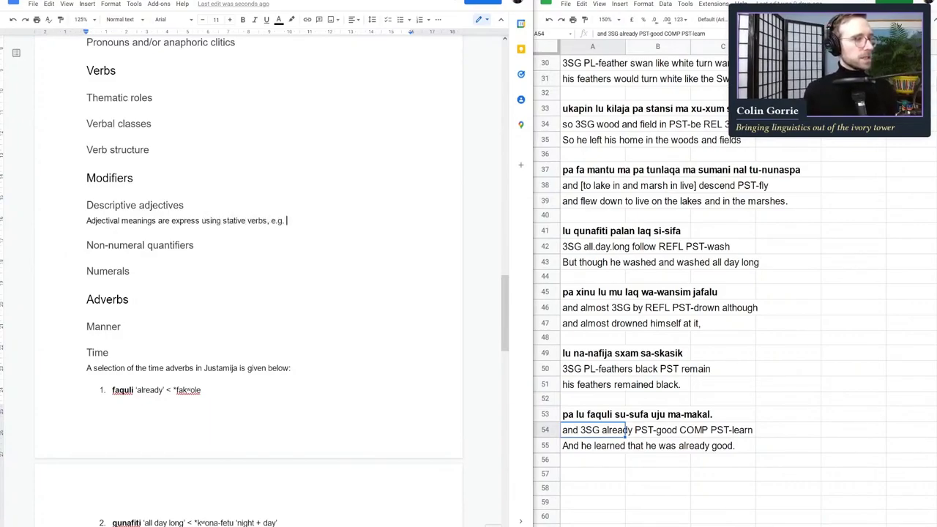
- Finish the Descriptive adjectives sentence with bold sufa and the gloss 'to be good', and correct 'express' to 'expressed'
key(ctrl+b)
text(sufa)
key(ctrl+b)
text('to be good'.)
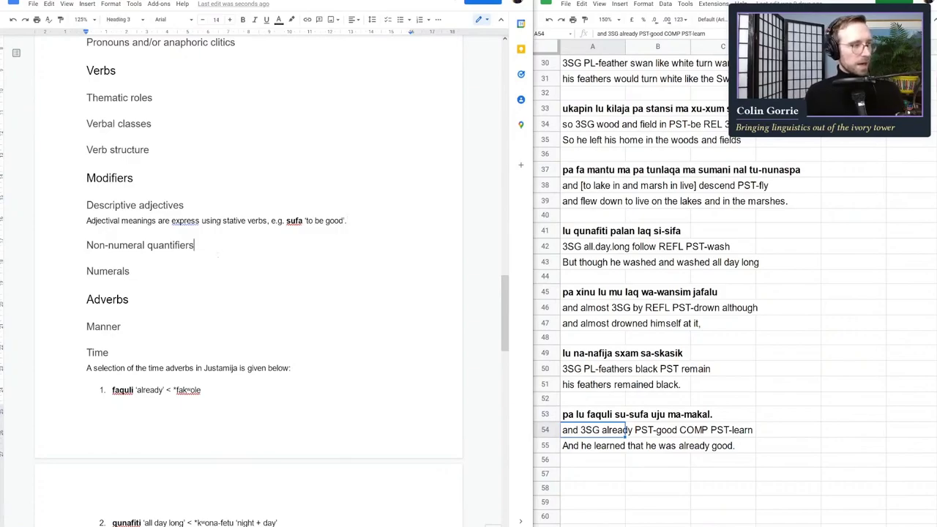
click(199, 220)
text(ed)
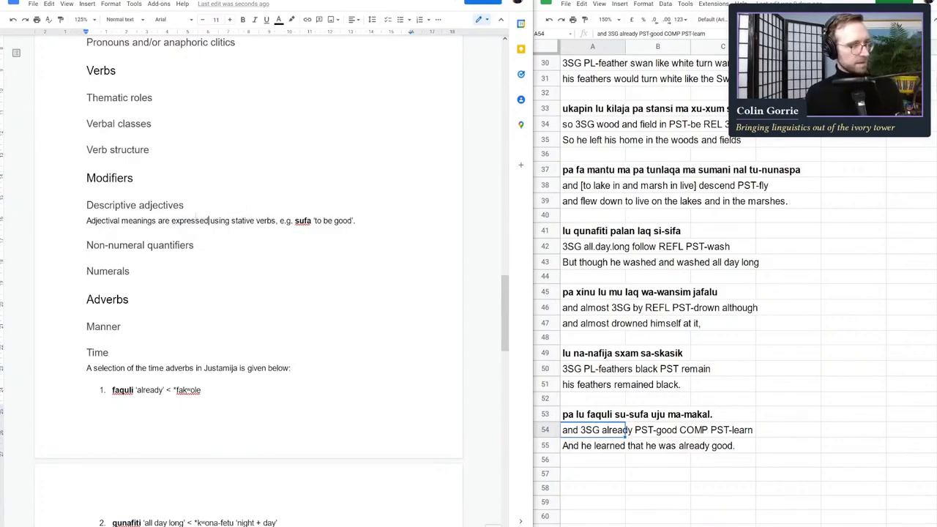
key(Down)
click(375, 217)
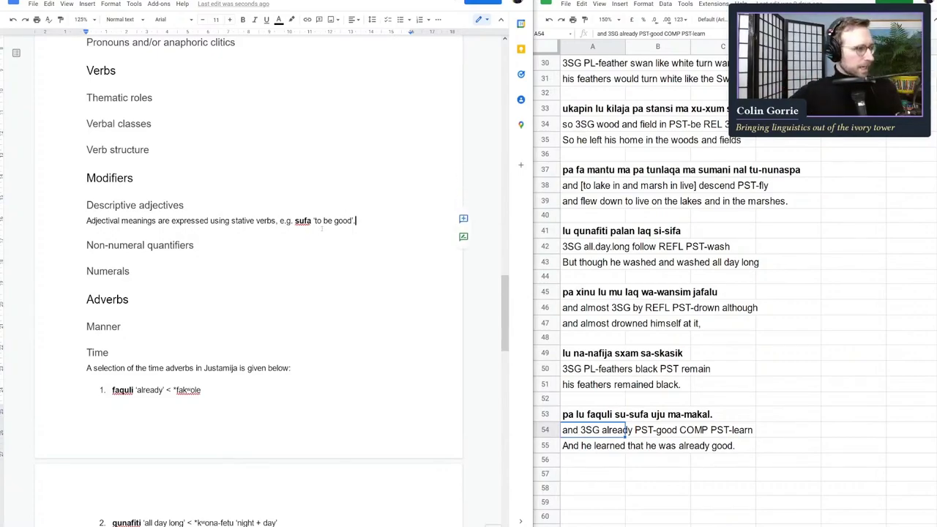
click(272, 205)
click(658, 246)
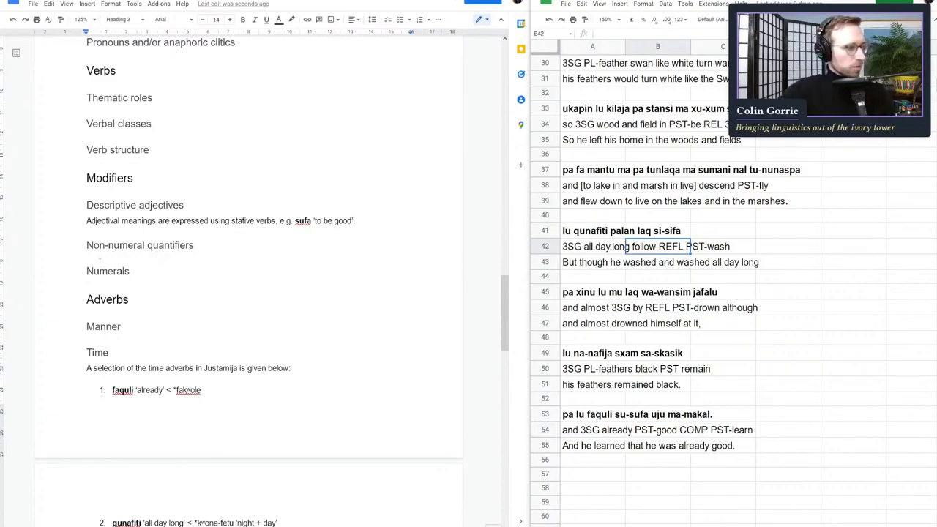
click(188, 179)
click(210, 145)
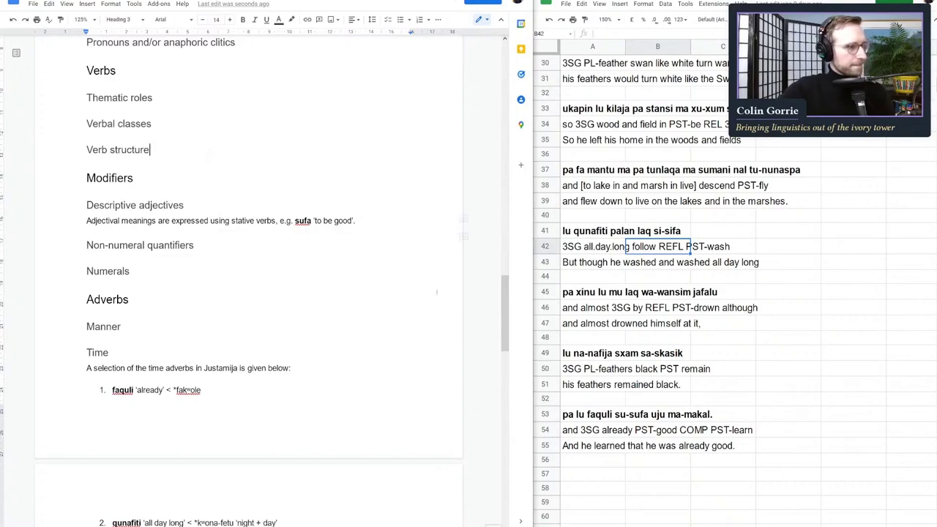
- Add a body line under the Pronouns and/or anaphoric clitics heading reading 'The pronoun system of Justamija Qal has innovated'
drag(505, 308, 505, 271)
click(285, 251)
key(Return)
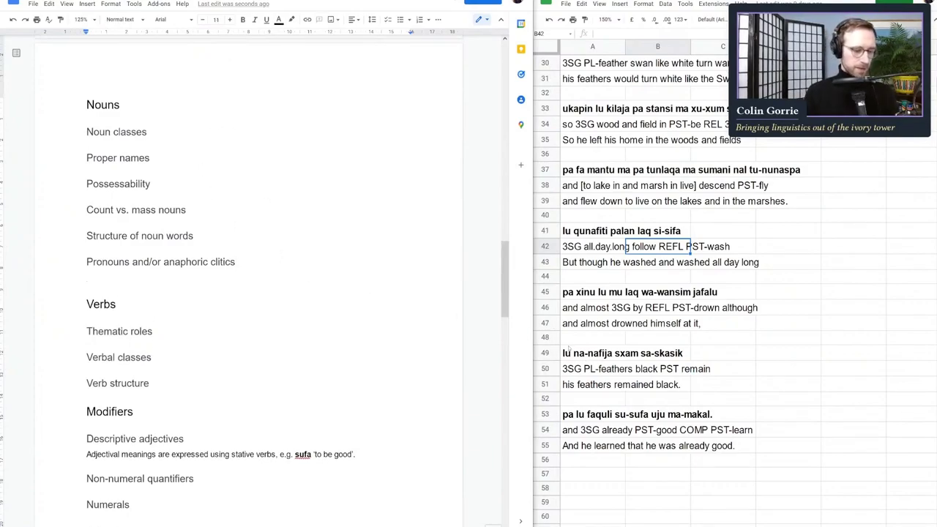
text(The pronoun s)
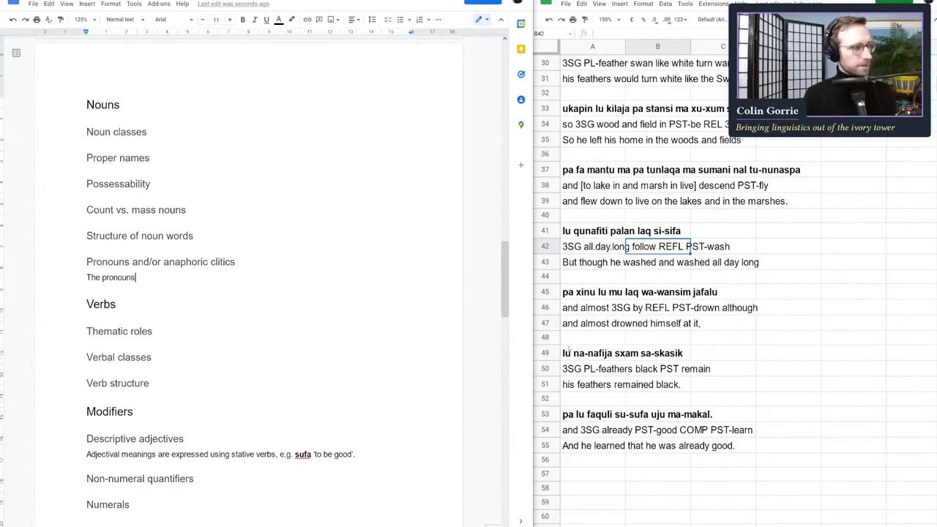
text(ystem of Just)
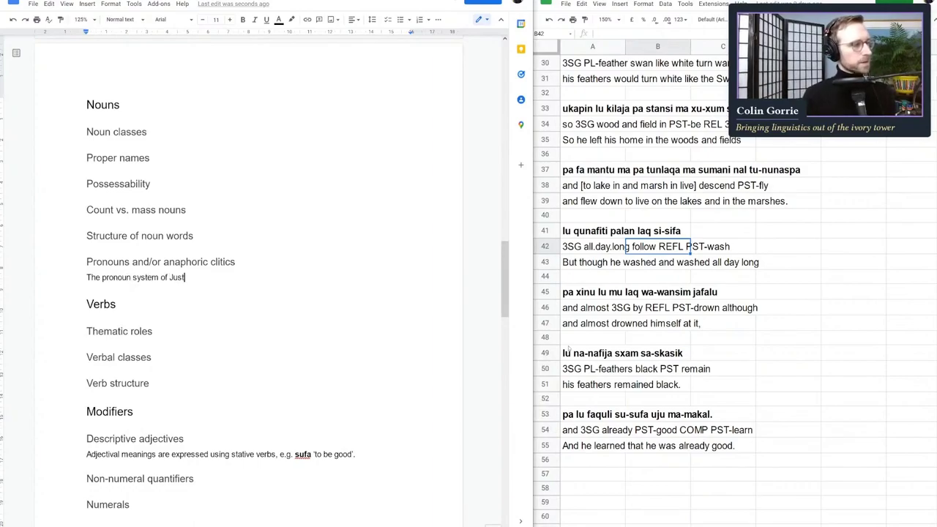
text(amija Qal )
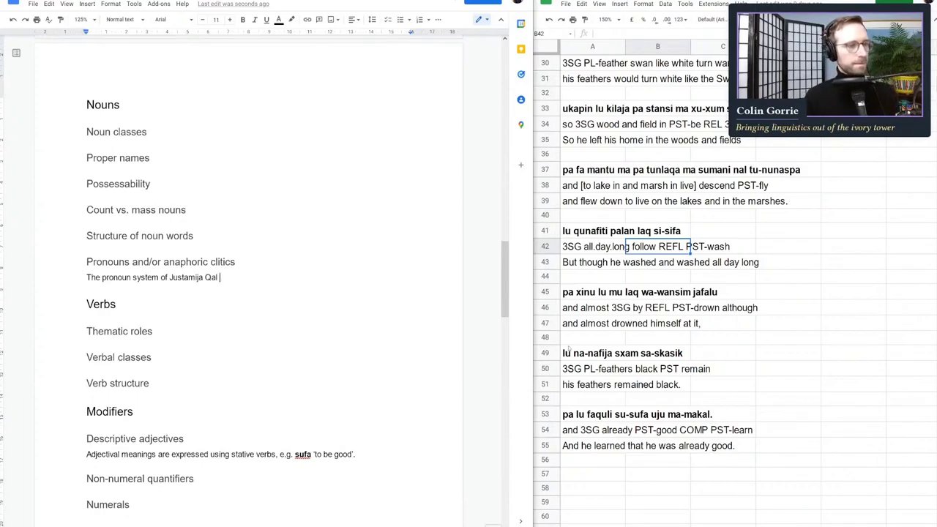
text(has innovated)
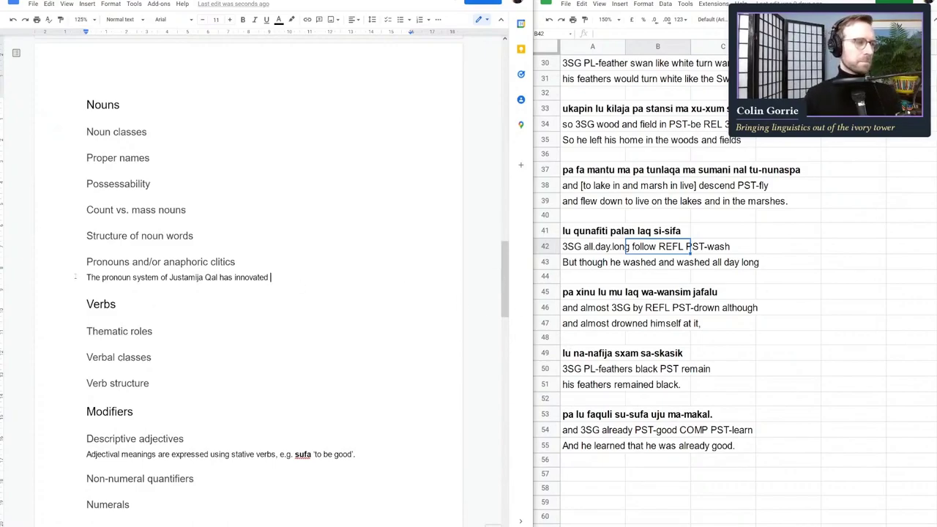
- Reword the pronoun sentence to read 'The pronoun system of Justamija Qal is an innovative one.'
double_click(226, 277)
text(is)
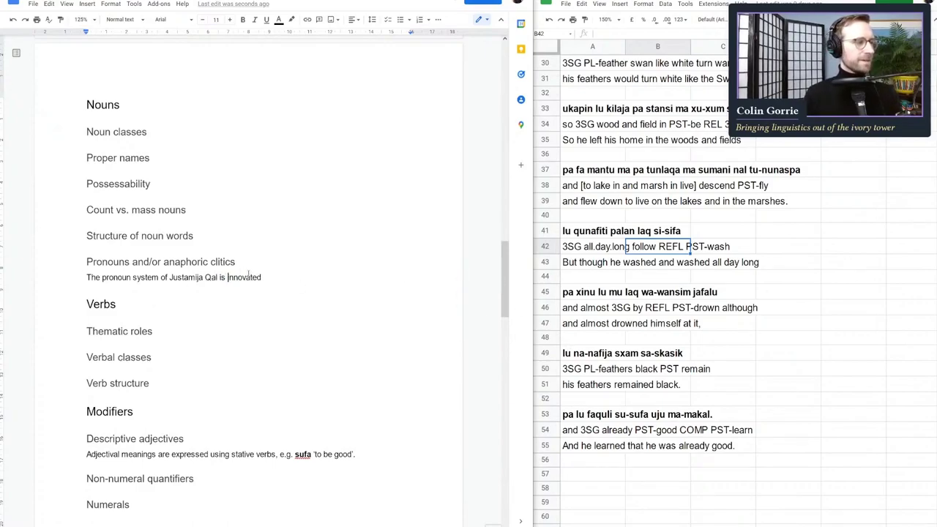
click(275, 277)
key(BackSpace)
key(BackSpace)
key(BackSpace)
text(ive)
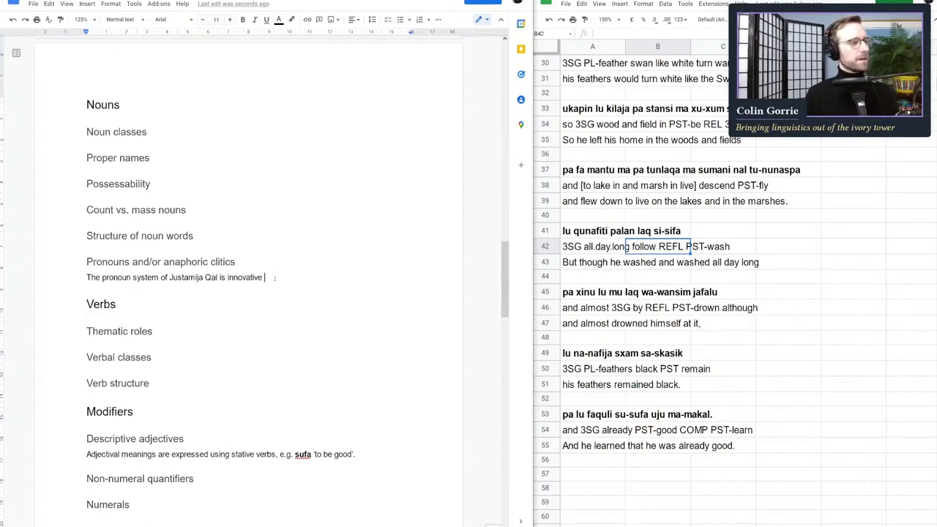
key(BackSpace)
click(228, 278)
text(an)
key(End)
text(one. )
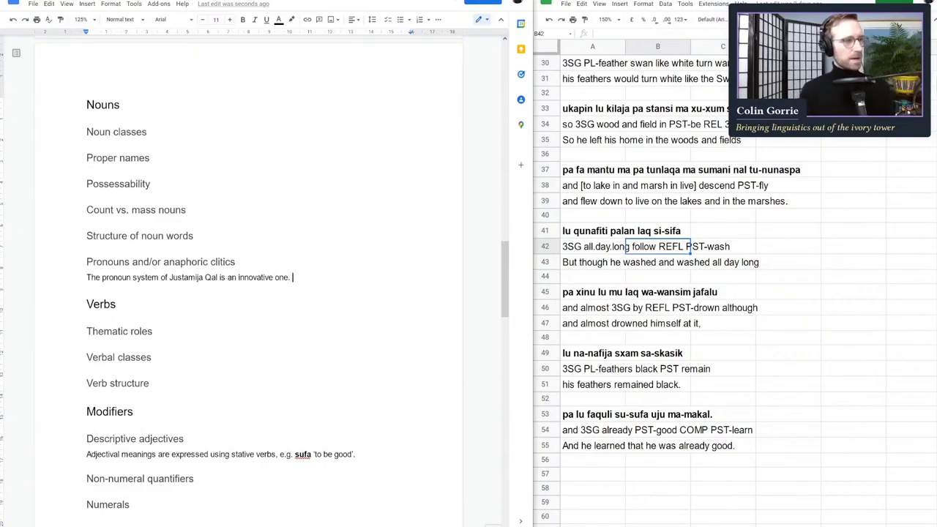
- Begin the second sentence of the pronoun paragraph with 'The third-person singular pronoun lu', setting lu in bold
text(The thi)
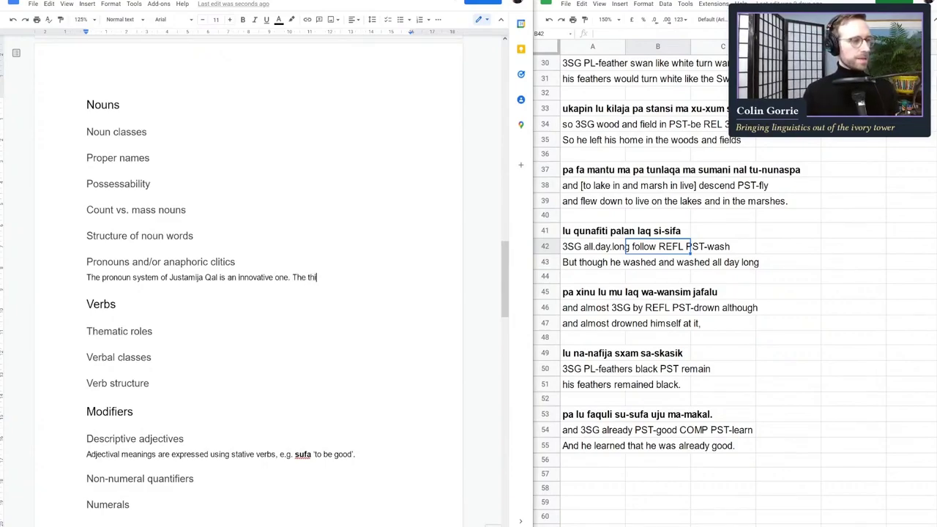
text(rd-person sinug)
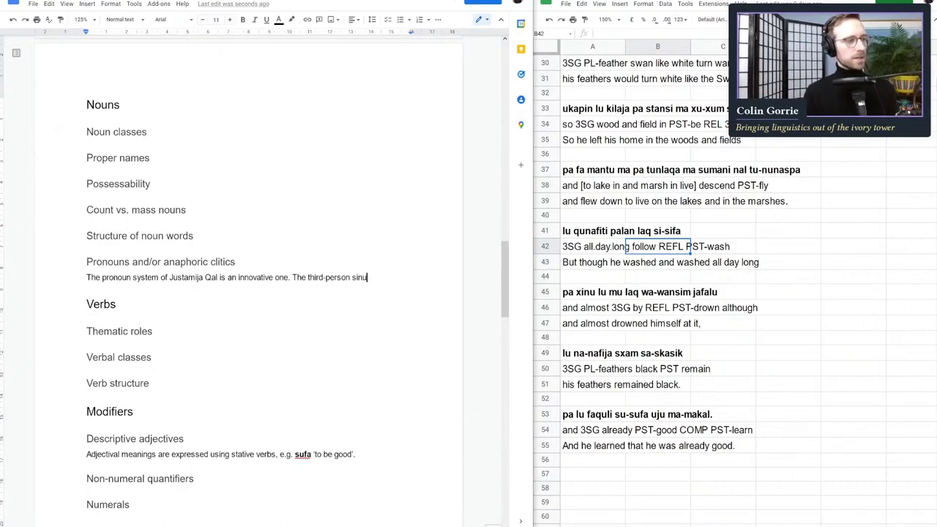
key(BackSpace)
key(BackSpace)
text(gular for)
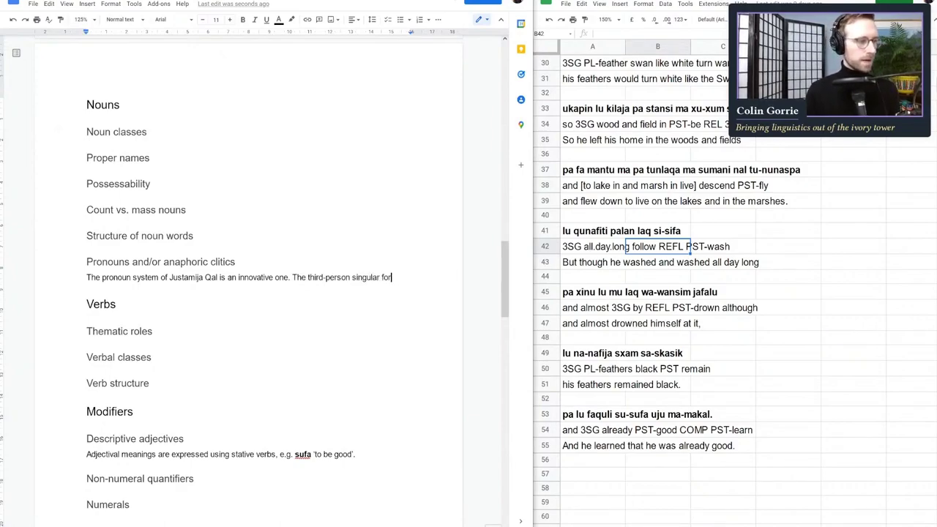
key(BackSpace)
key(BackSpace)
key(BackSpace)
text(pronoun b)
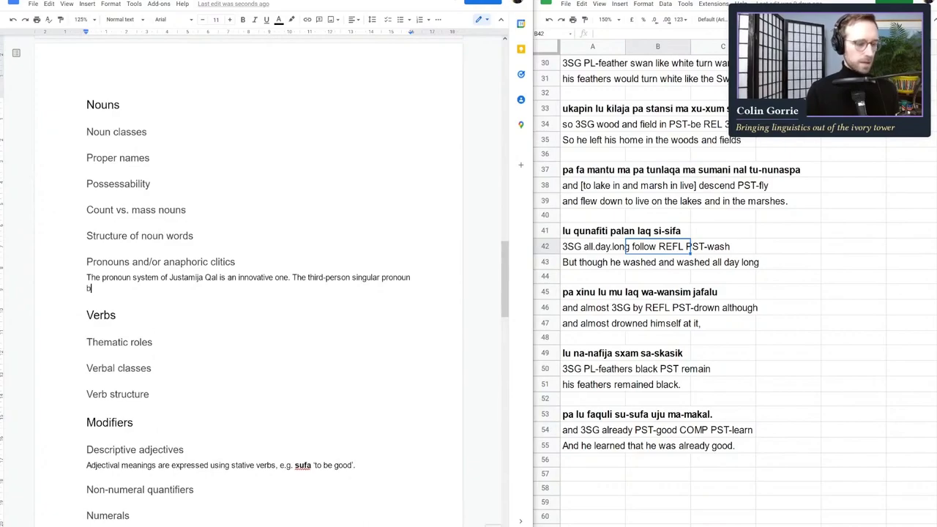
key(BackSpace)
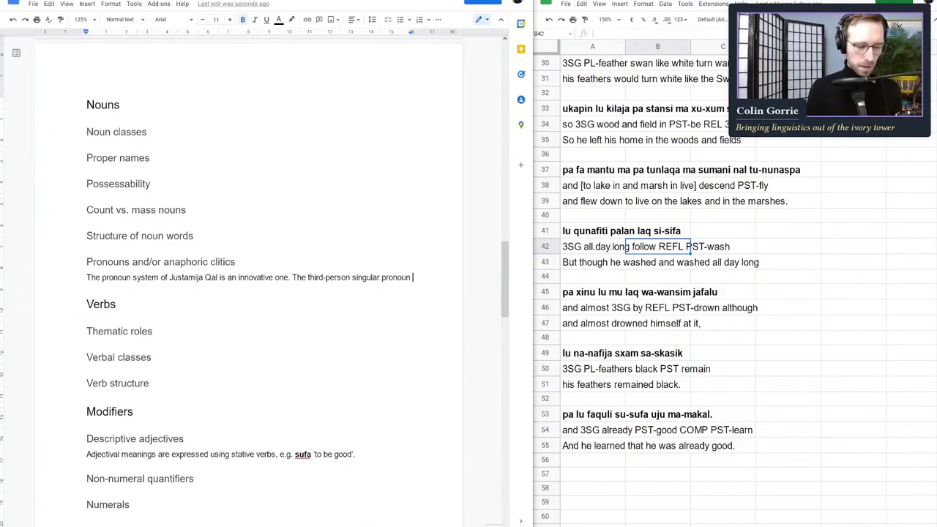
key(ctrl+b)
text(lu)
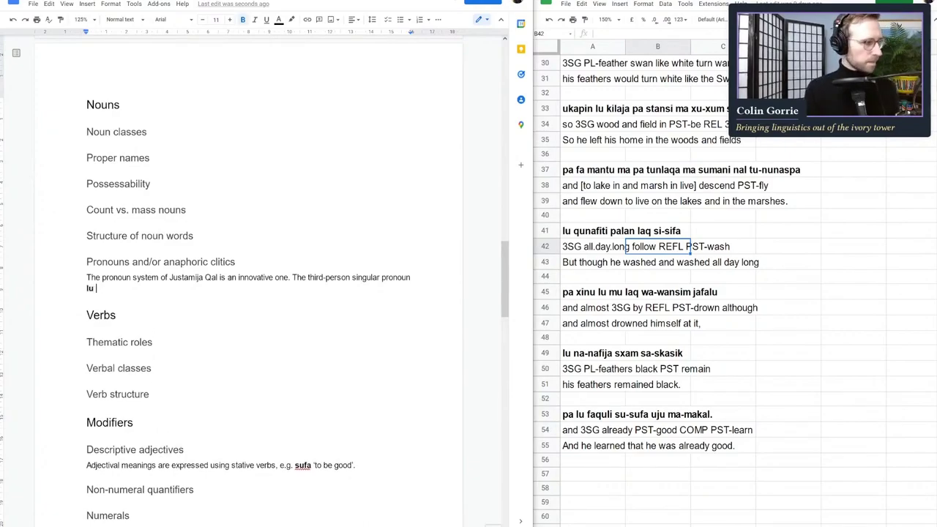
- Continue the pronoun sentence in regular weight with 'is an example; it can be reconstructed back to a Proto-Qal form'
key(ctrl+b)
text(is an example)
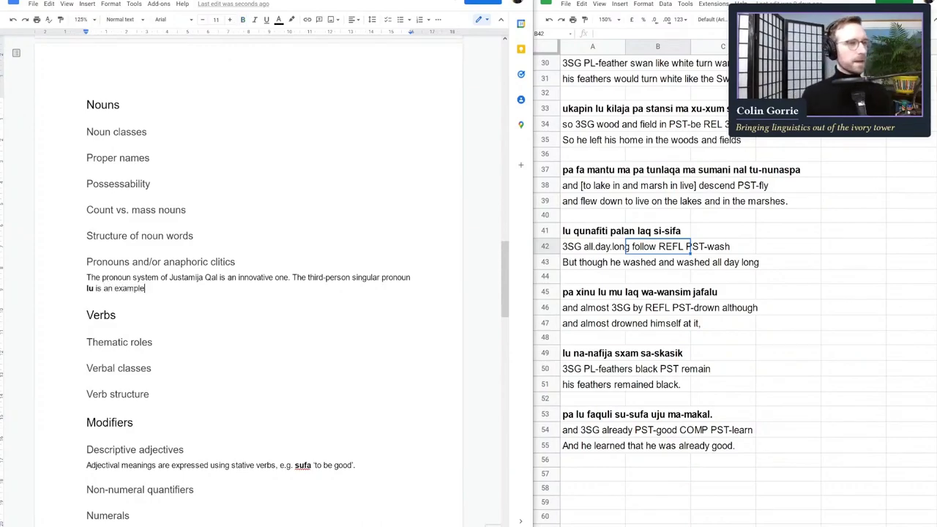
text(; it can )
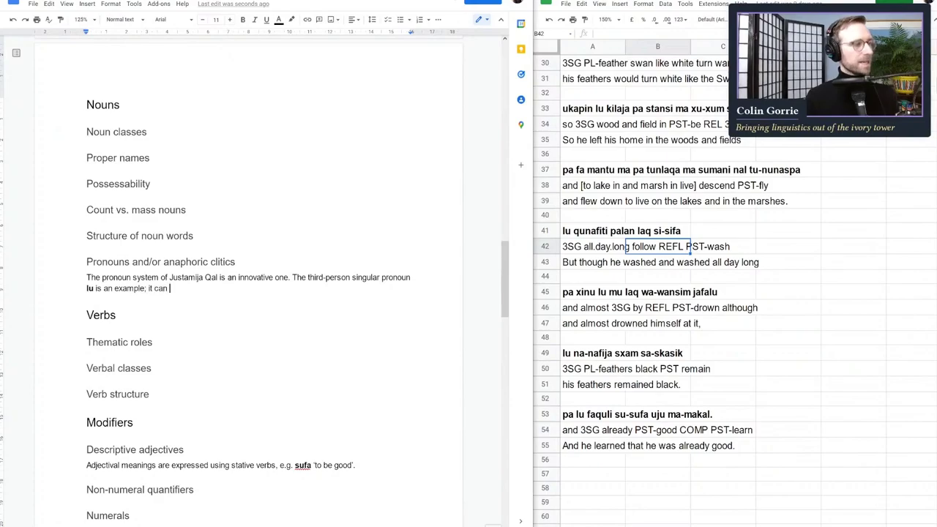
text(be reconst)
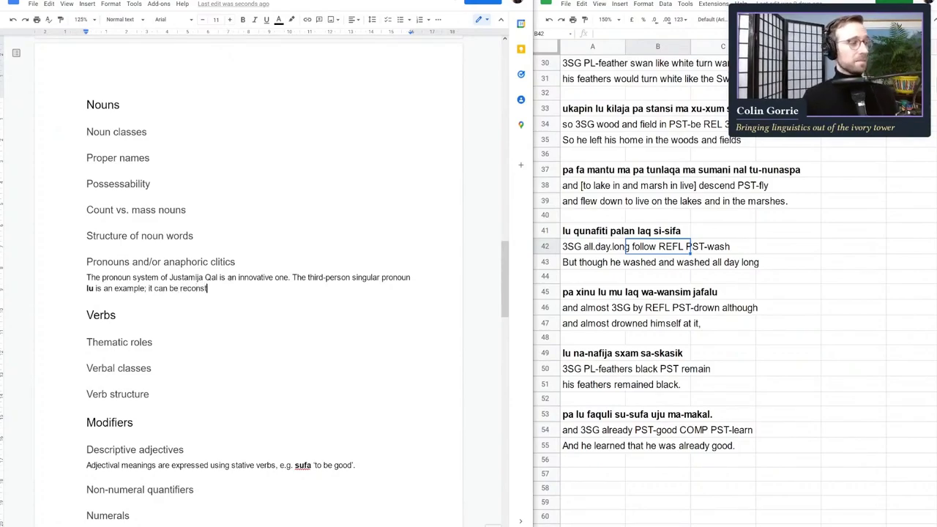
text(ructed back to a )
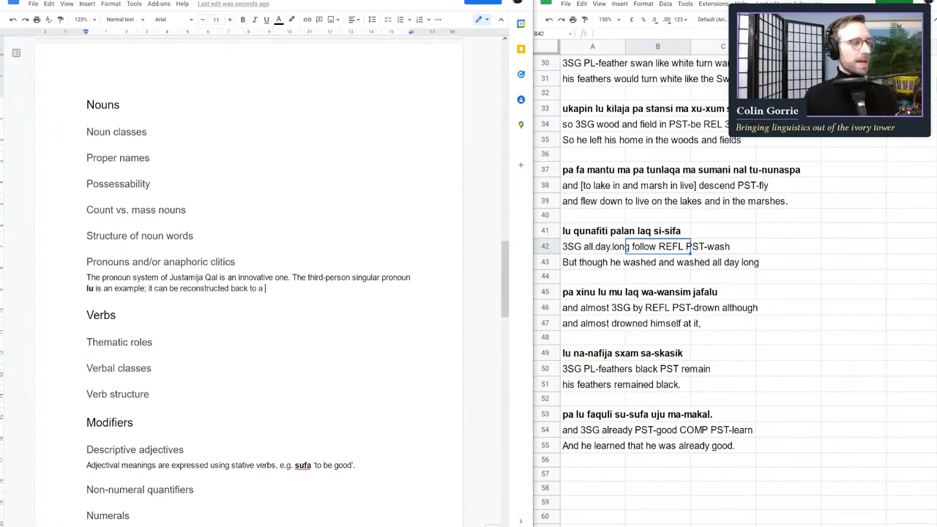
text(Proto-)
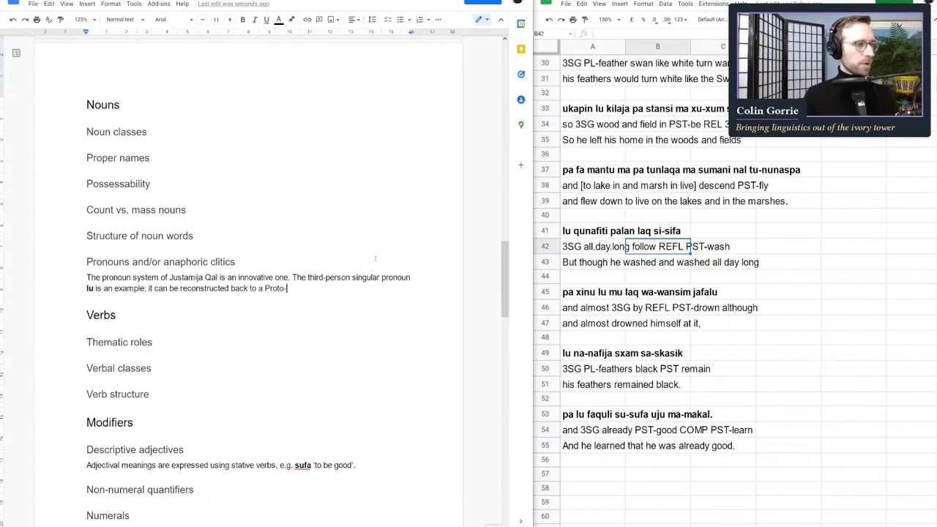
text(Qal form)
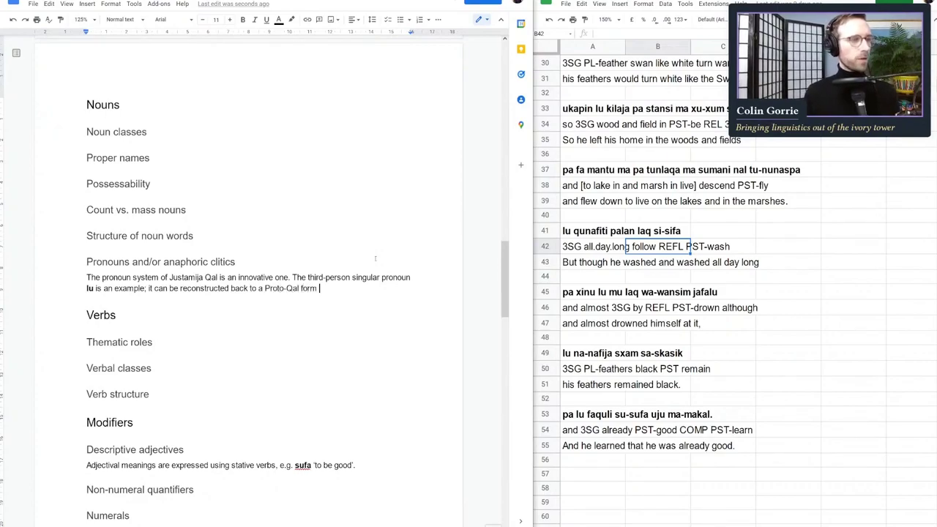
- Look up the source of lu among the grammatical changes in the spreadsheet and add '*lo' after 'Proto-Qal form', with lo in bold
click(659, 390)
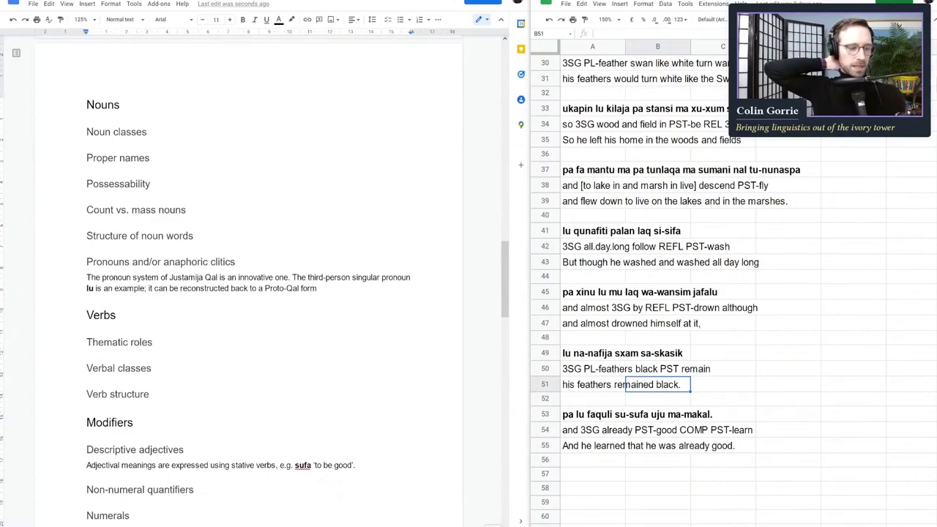
key(ctrl+Page_Up)
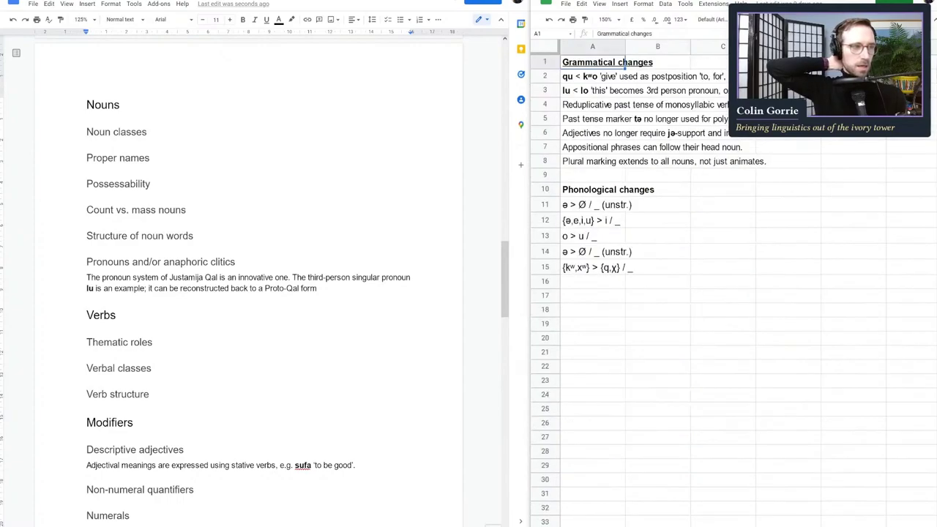
click(578, 90)
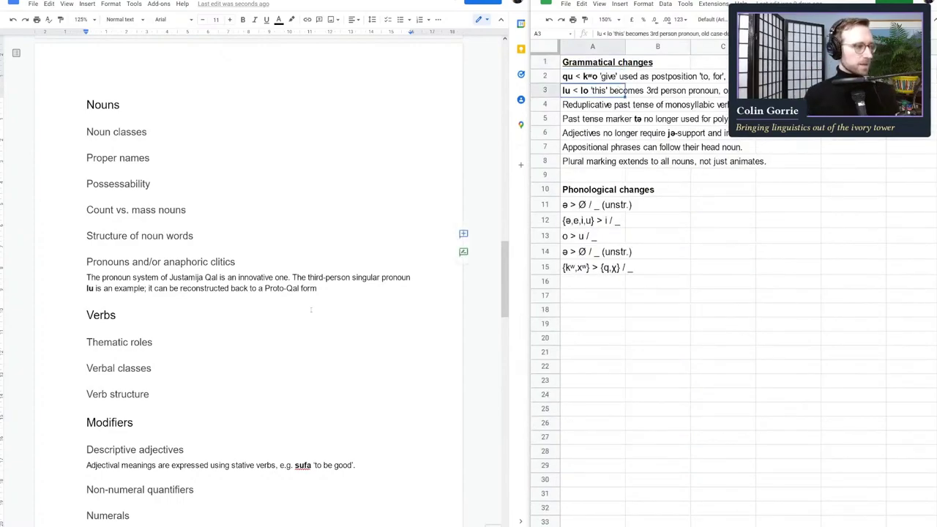
click(302, 287)
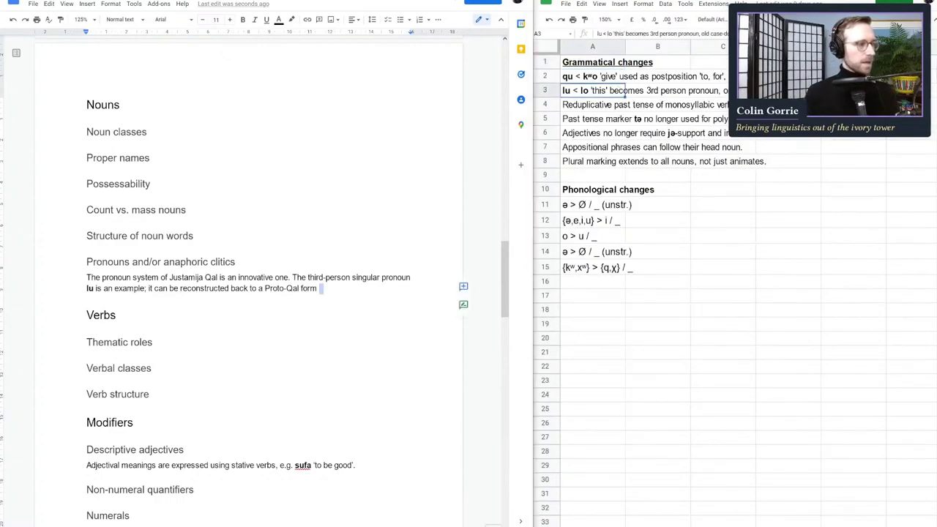
double_click(585, 90)
click(360, 290)
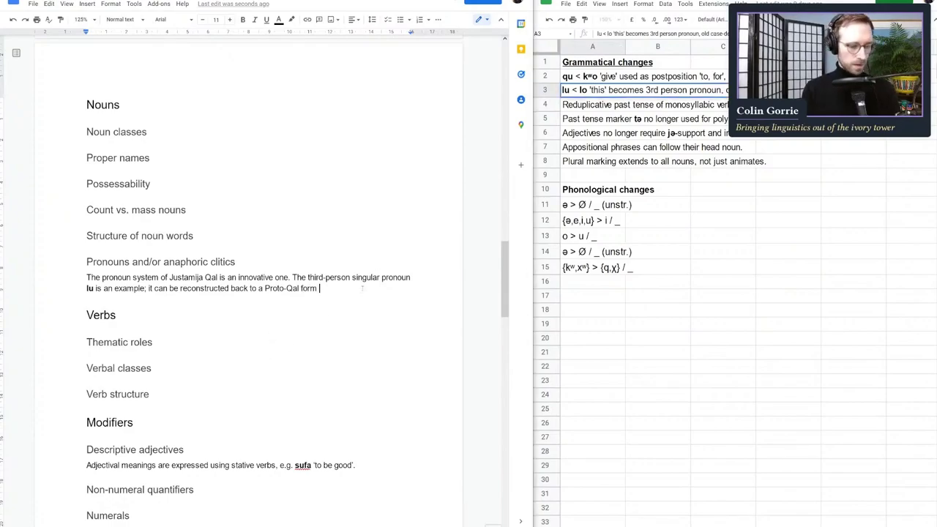
text(*lo)
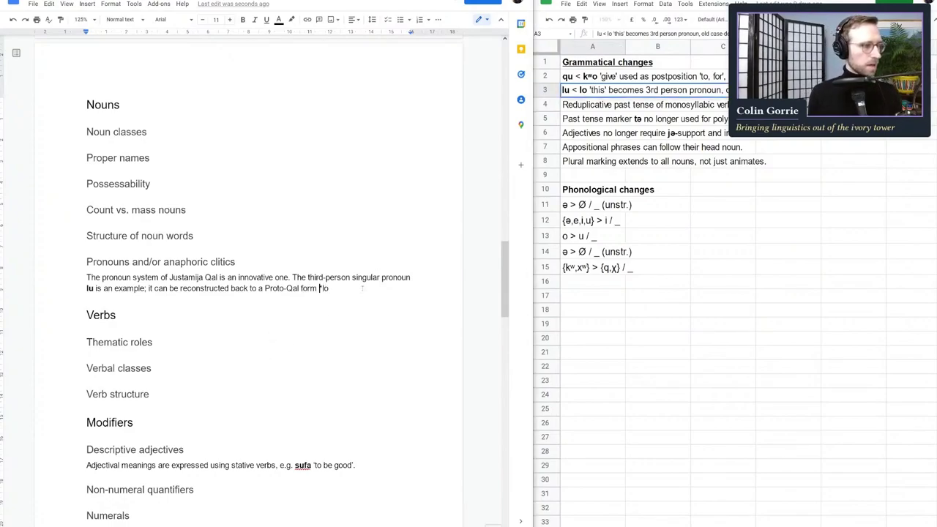
key(shift+Left)
key(shift+Left)
key(ctrl+b)
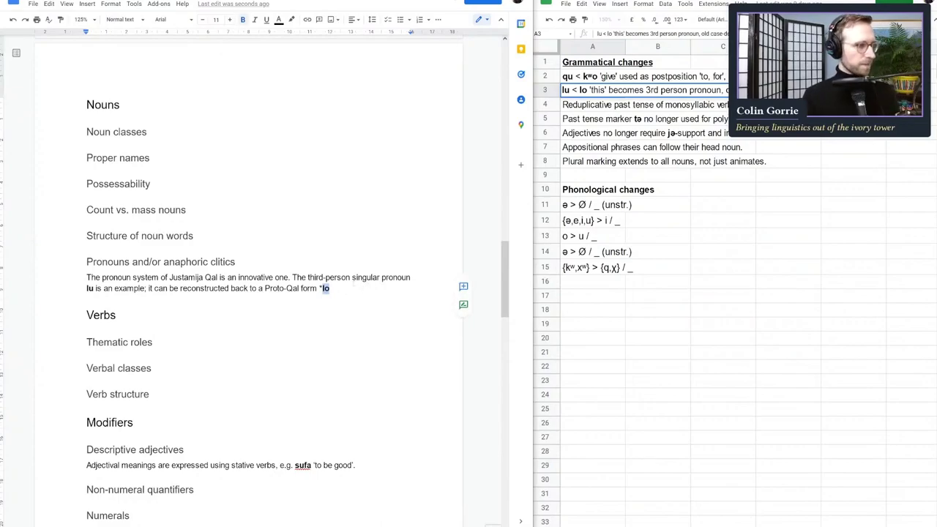
- Continue the sentence after *lo with ', which was a demonstrative', setting 'which' back to regular weight
click(320, 336)
click(349, 289)
key(ctrl+b)
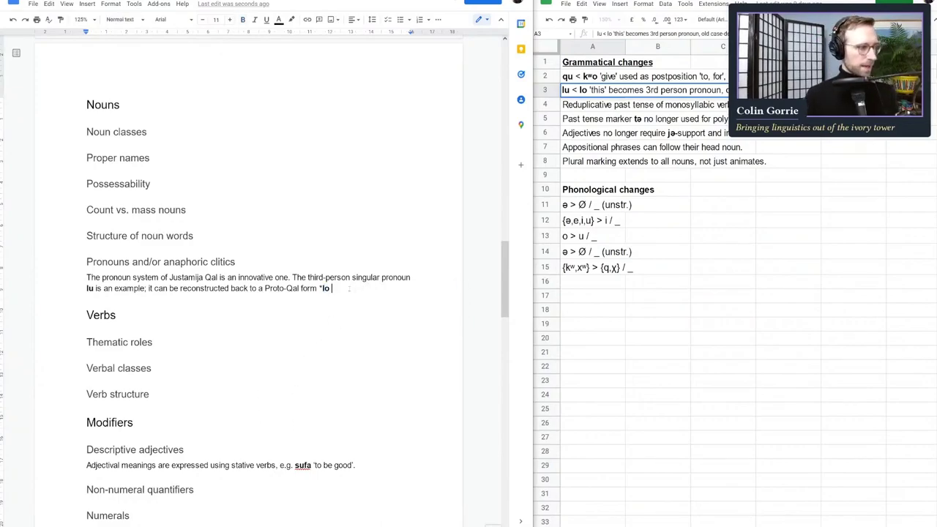
key(ctrl+i)
text(/)
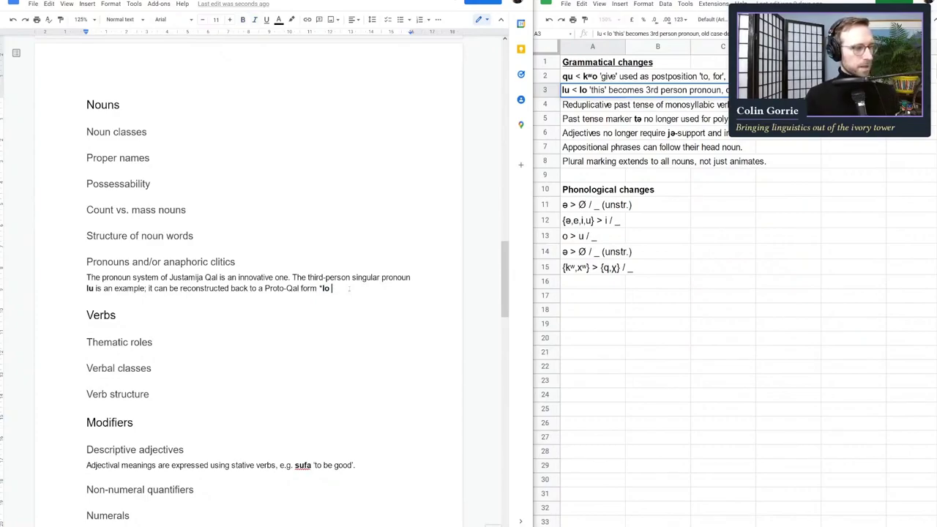
key(BackSpace)
key(BackSpace)
text(, which)
key(ctrl+shift+Left)
key(ctrl+b)
key(Right)
text(was a demosnstrative.)
- Correct the spelling of 'demonstrative', add 'pronoun.' after it in regular weight, and begin a new sentence with 'The'
click(108, 299)
key(BackSpace)
click(170, 298)
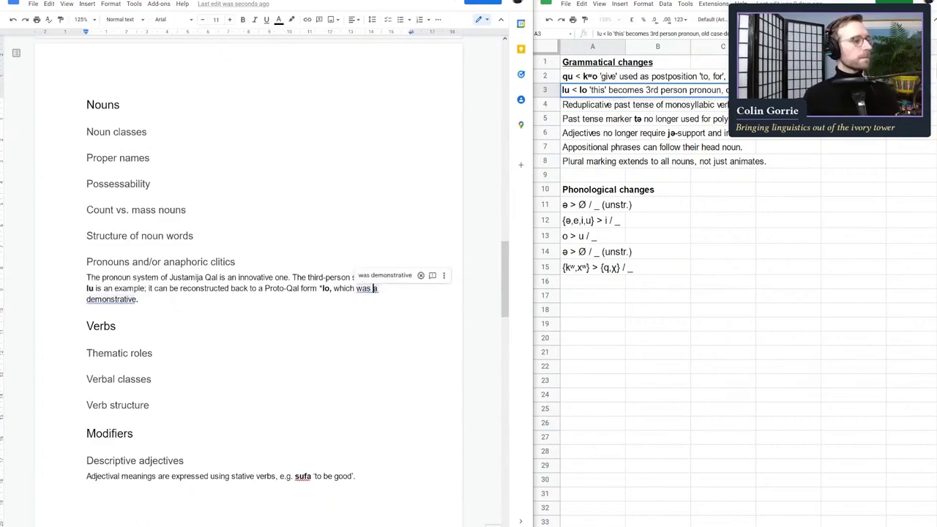
key(BackSpace)
text(pronoun. The )
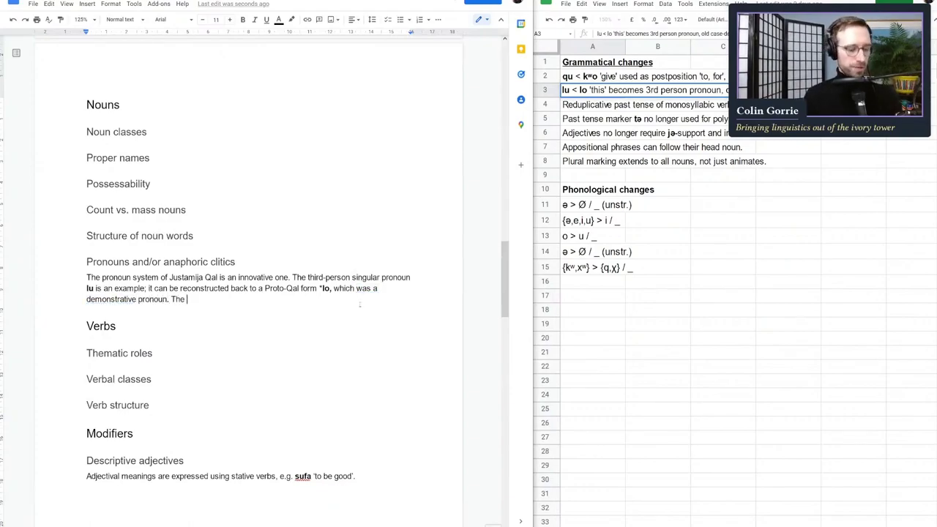
- Continue the new sentence with 'Proto-Qal third person pronoun'
text(Proto-)
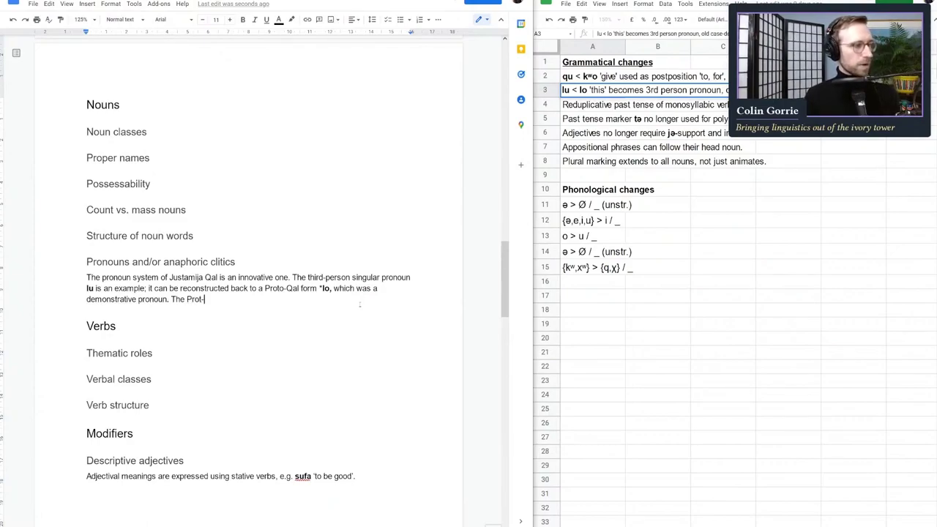
text(Qal rh)
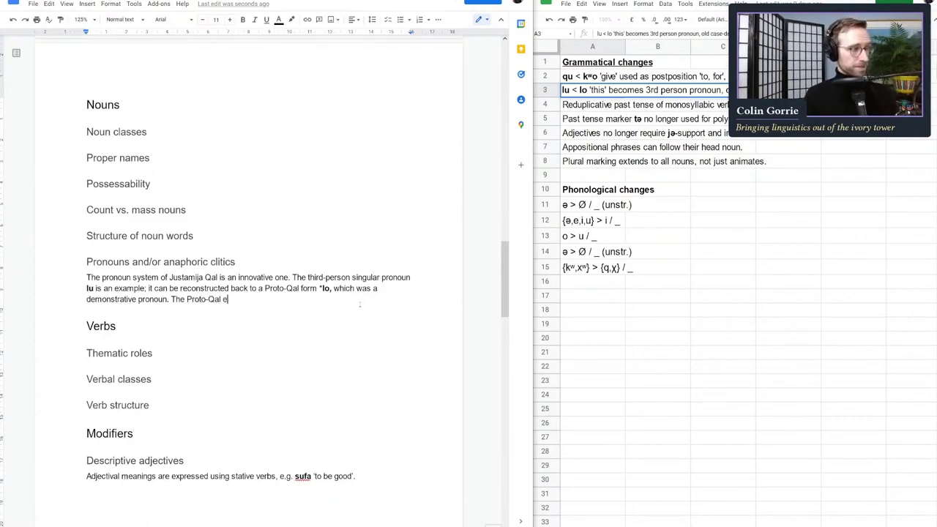
key(BackSpace)
key(BackSpace)
text(third )
text(person p)
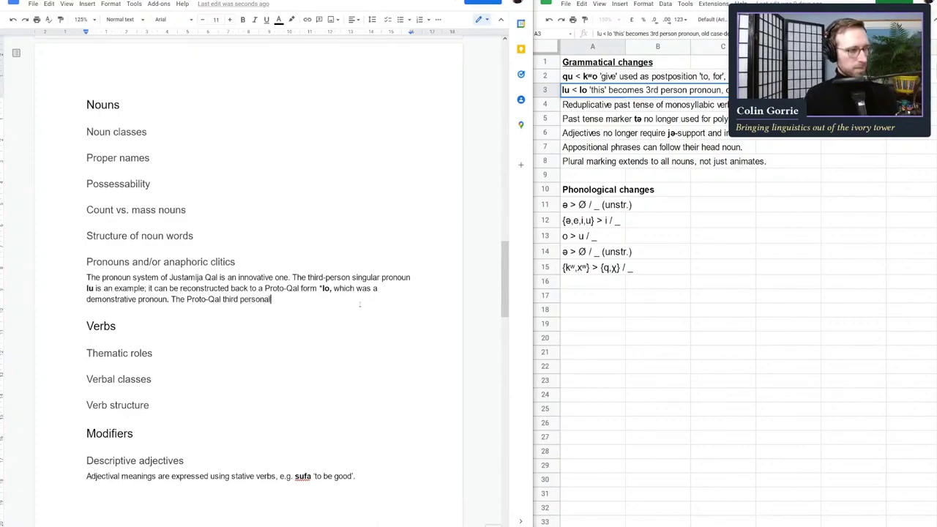
text(ronoun)
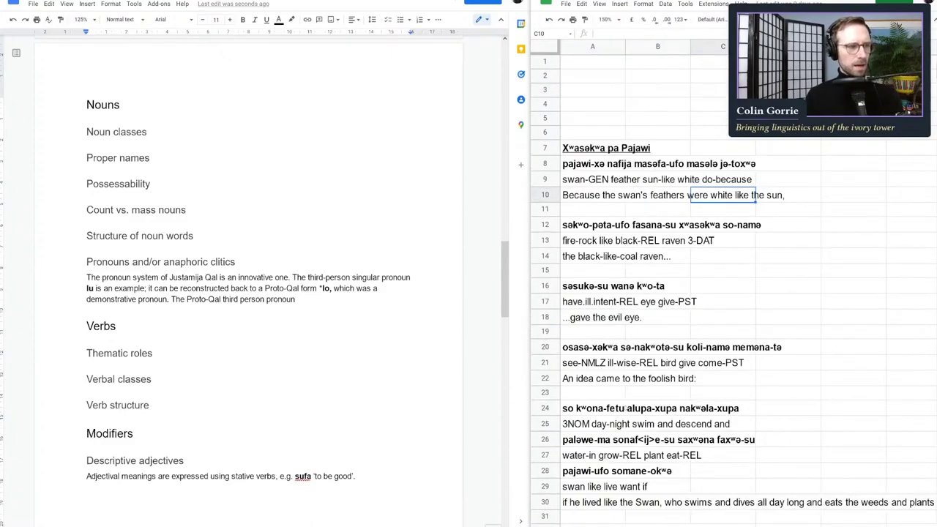
- Copy the pronoun so from row 24 of the Proto-Qal translation and paste it without formatting after 'third person pronoun'
click(621, 397)
click(595, 409)
double_click(585, 408)
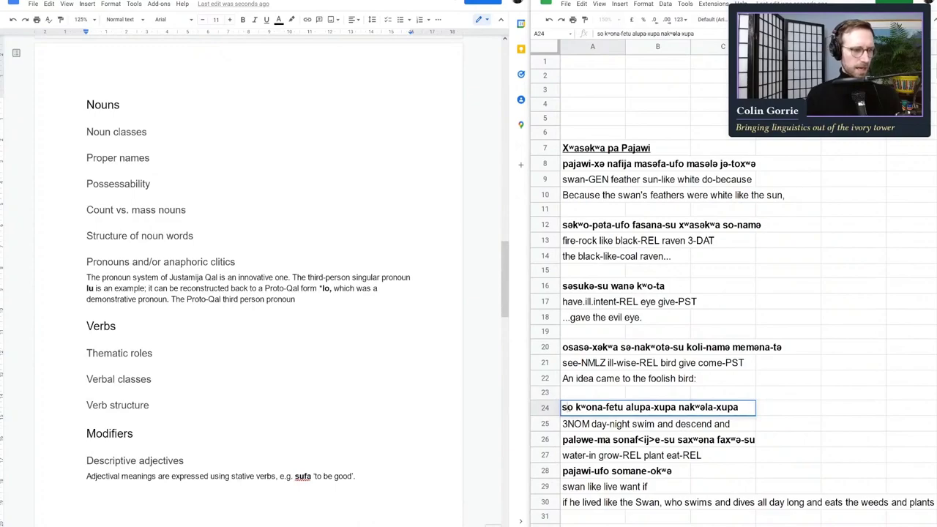
drag(574, 407, 555, 408)
key(ctrl+c)
click(326, 308)
key(ctrl+v)
key(ctrl+z)
key(ctrl+shift+v)
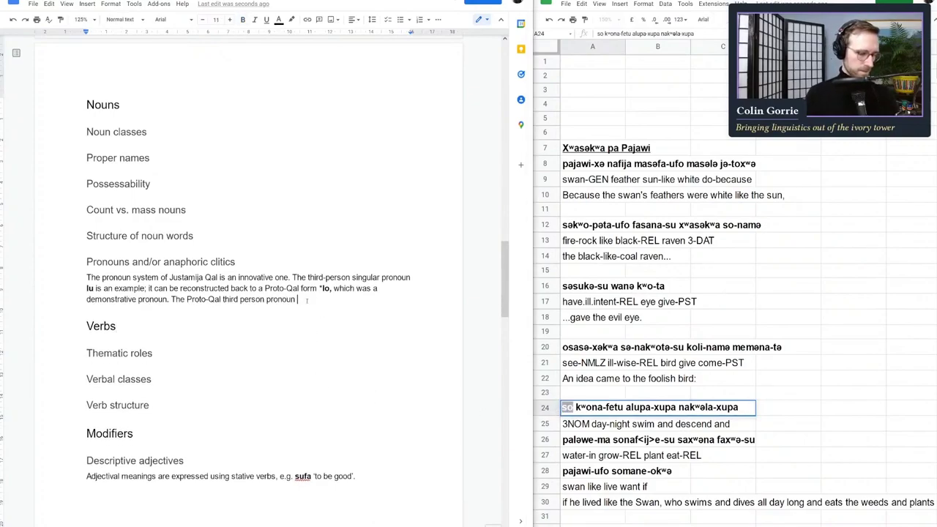
- Put an asterisk before the pasted so and set so in bold
key(shift+Left)
key(shift+Left)
key(Left)
text(*)
key(ctrl+b)
key(ctrl+b)
- Finish the sentence in regular weight with 'does not survive into Justamija.'
text(does not sur)
text(vive into Jus)
text(ta)
text(mija.)
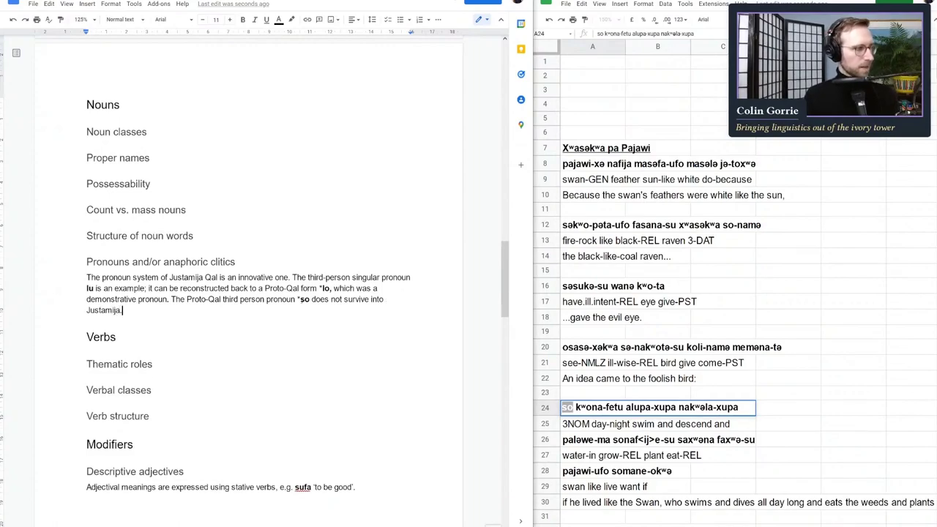
- Check the pronoun forms in the Proto-Qal translation and insert 'indeclinable' before 'third-person singular pronoun' in the pronoun paragraph
click(644, 256)
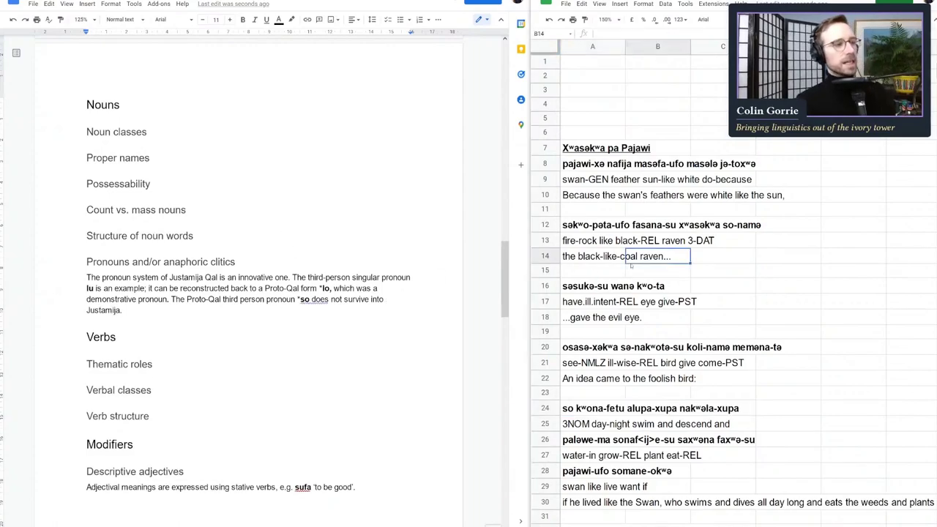
click(194, 235)
click(760, 344)
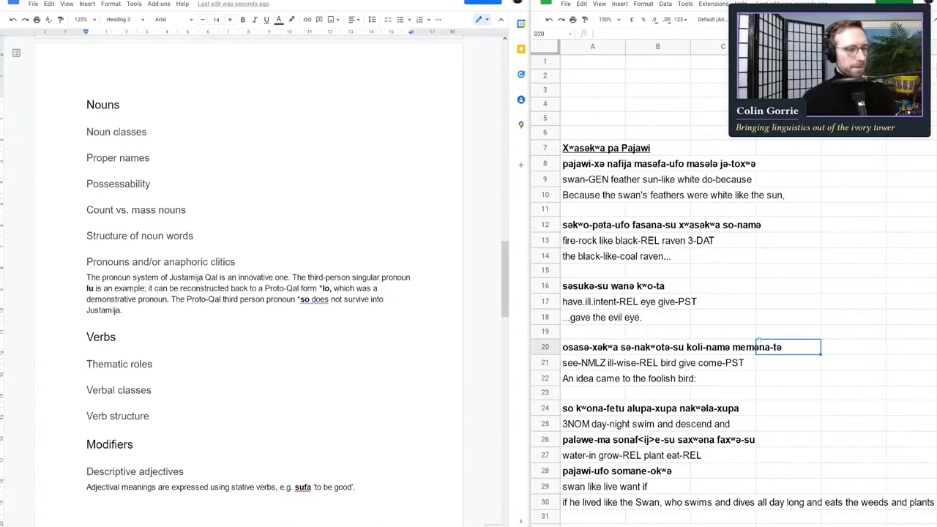
scroll(758, 341, down, 4)
scroll(758, 341, down, 2)
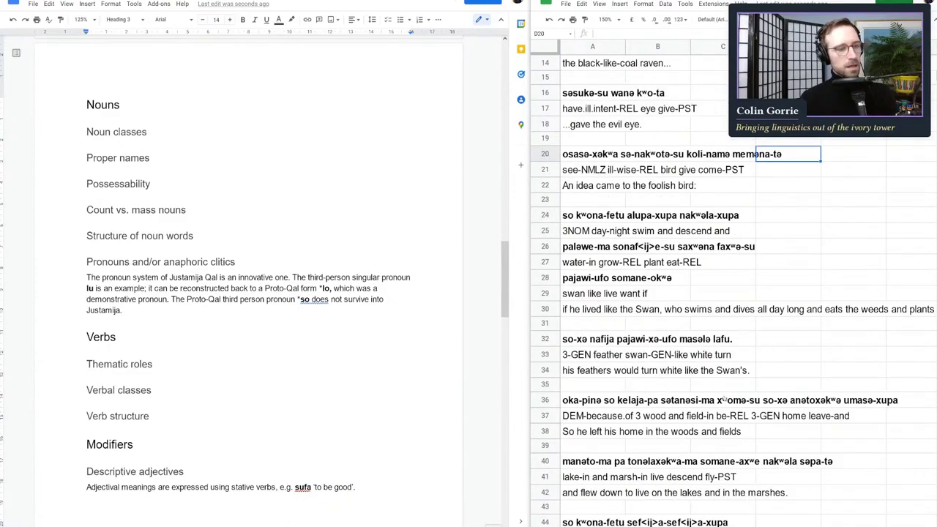
click(206, 300)
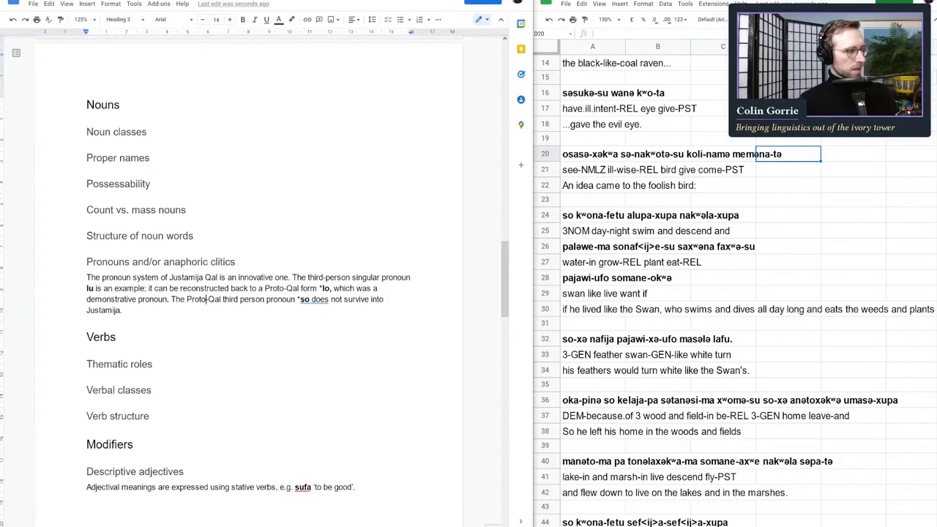
click(150, 289)
click(307, 277)
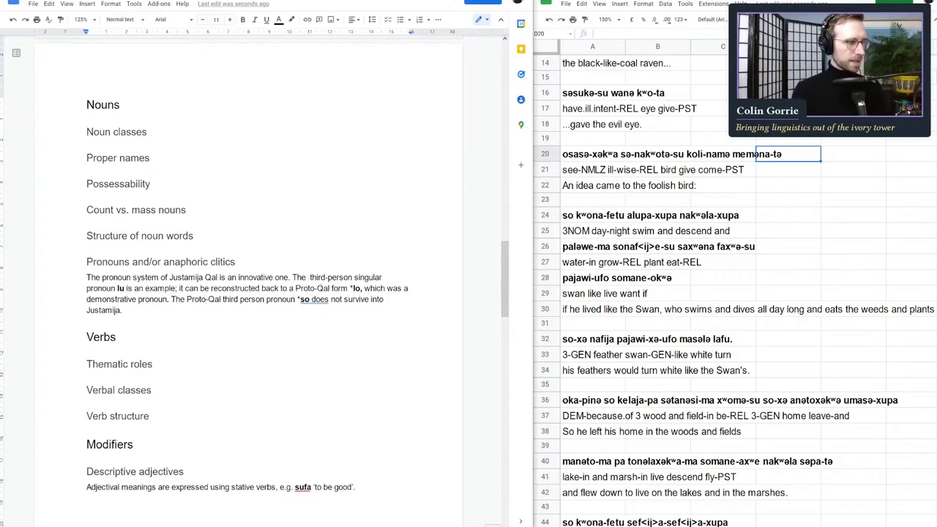
text(indecl)
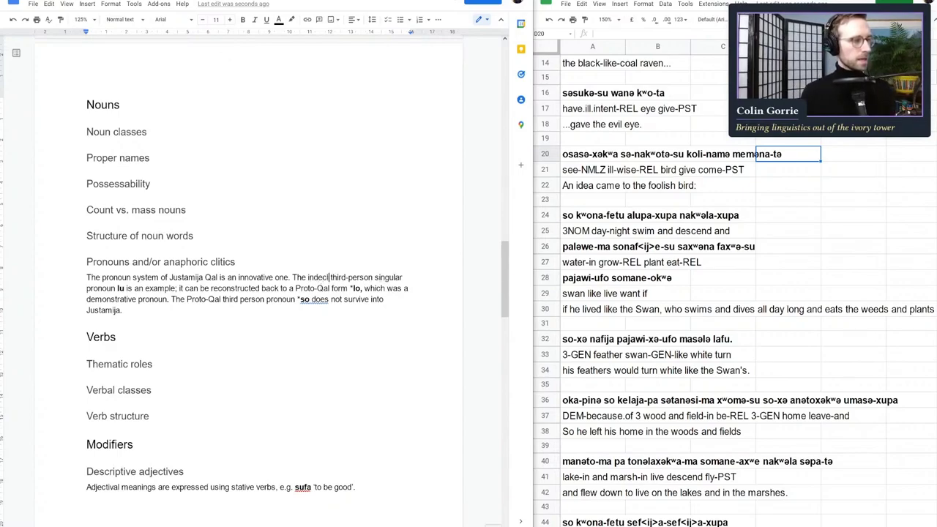
text(inabl)
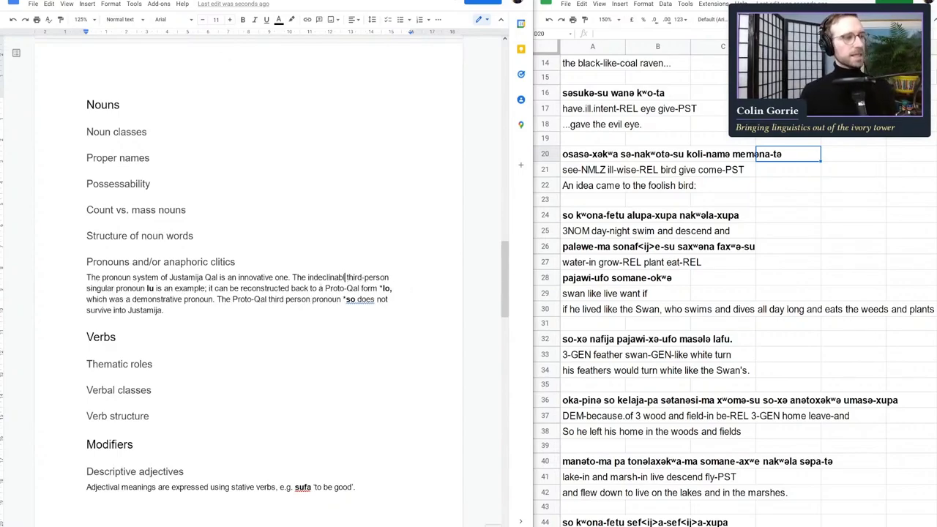
text(e)
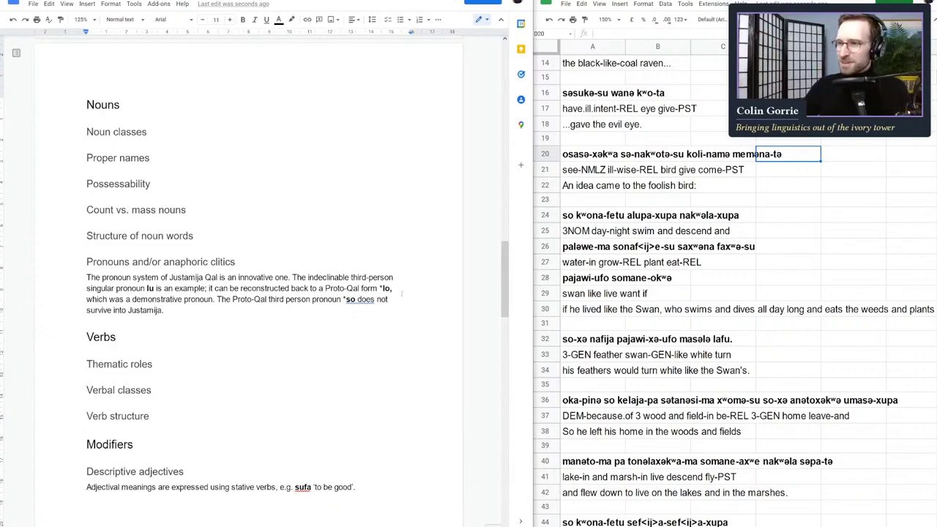
- Add an empty body line under the Genetic affiliation heading in the demographic and ethnographic chapter
click(715, 293)
click(201, 234)
scroll(202, 209, up, 3)
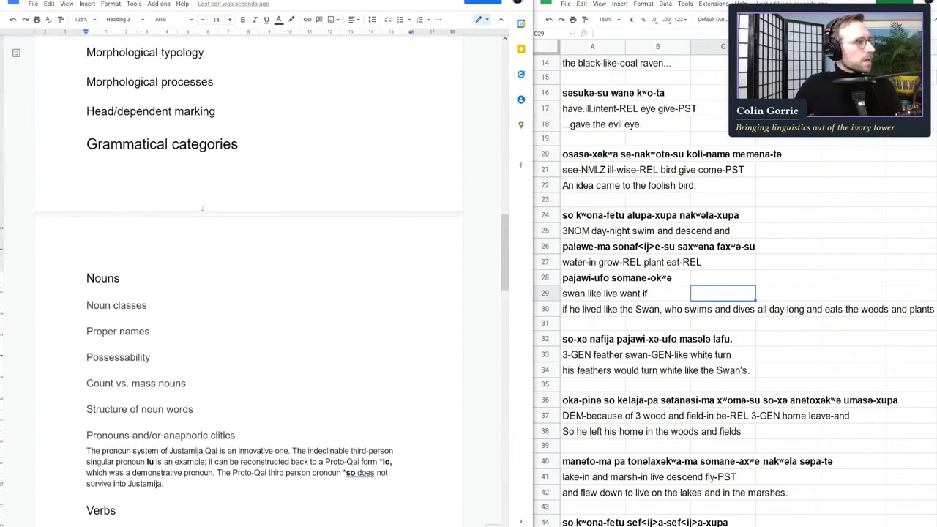
drag(505, 273, 505, 223)
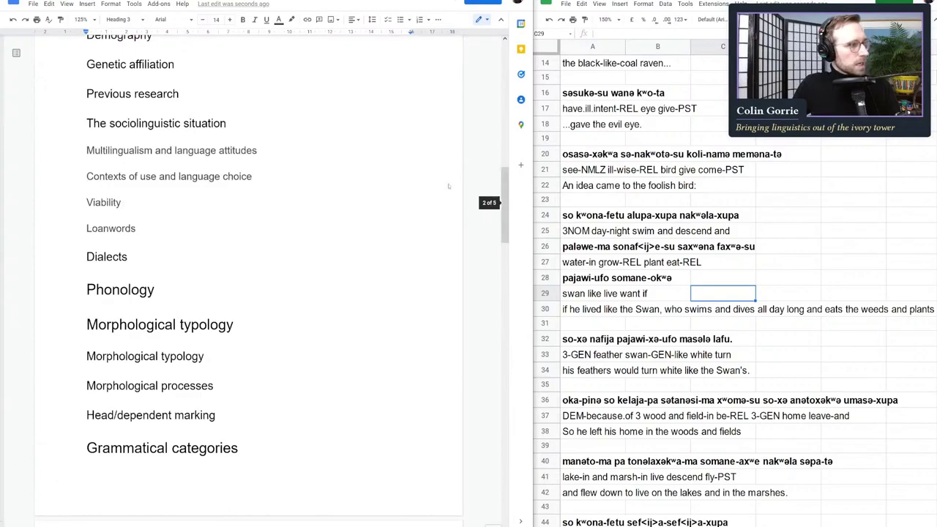
scroll(300, 143, up, 2)
scroll(300, 143, up, 1)
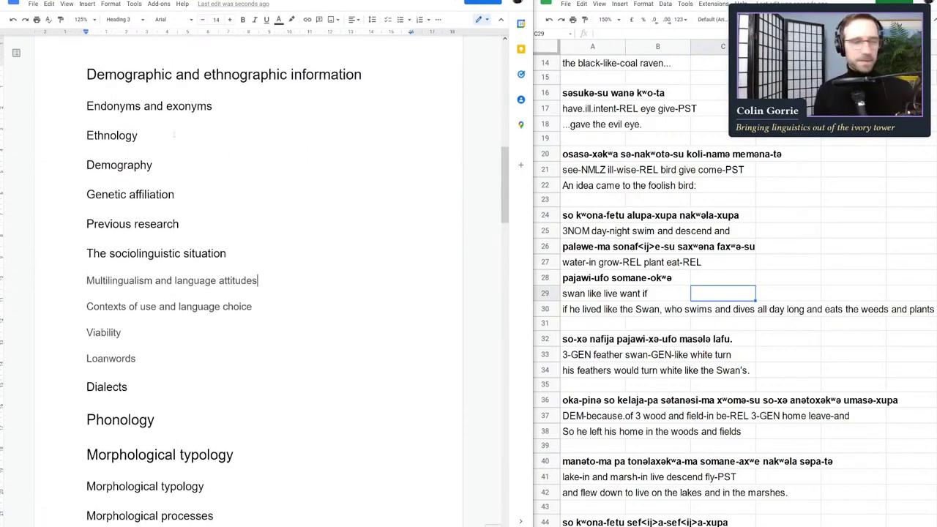
click(216, 128)
key(Return)
key(ctrl+Return)
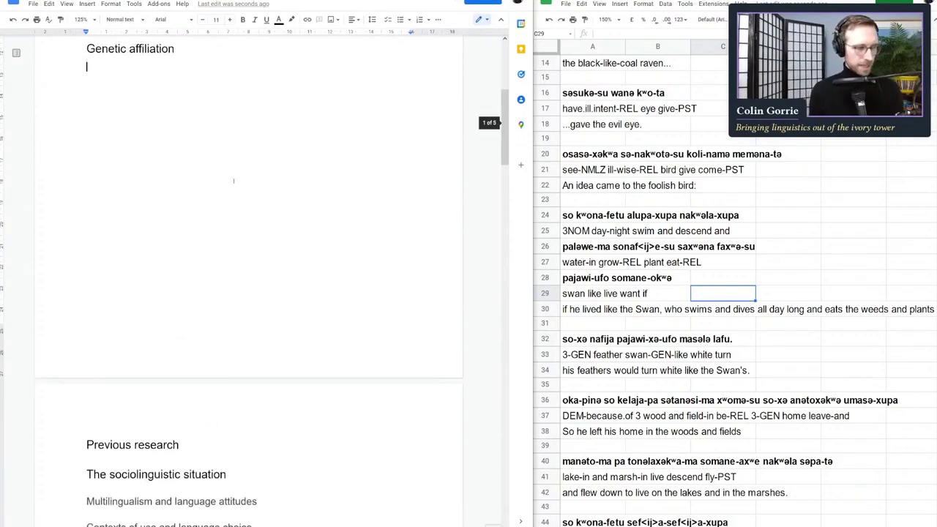
text(Justam)
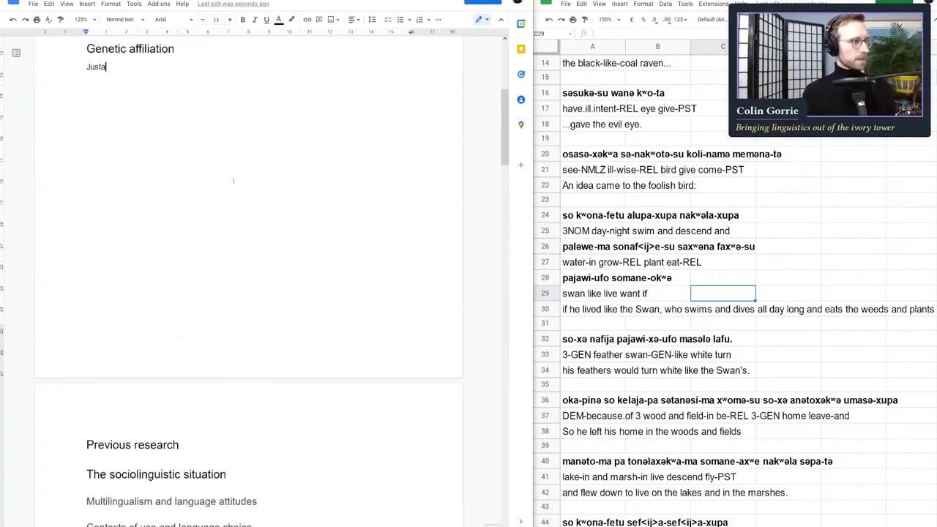
key(BackSpace)
key(BackSpace)
key(BackSpace)
key(BackSpace)
key(BackSpace)
key(BackSpace)
- Write 'The Qal family is relatively diverse, containing at least four widely spoken languages.' under the Genetic affiliation heading
text(The Qal family is )
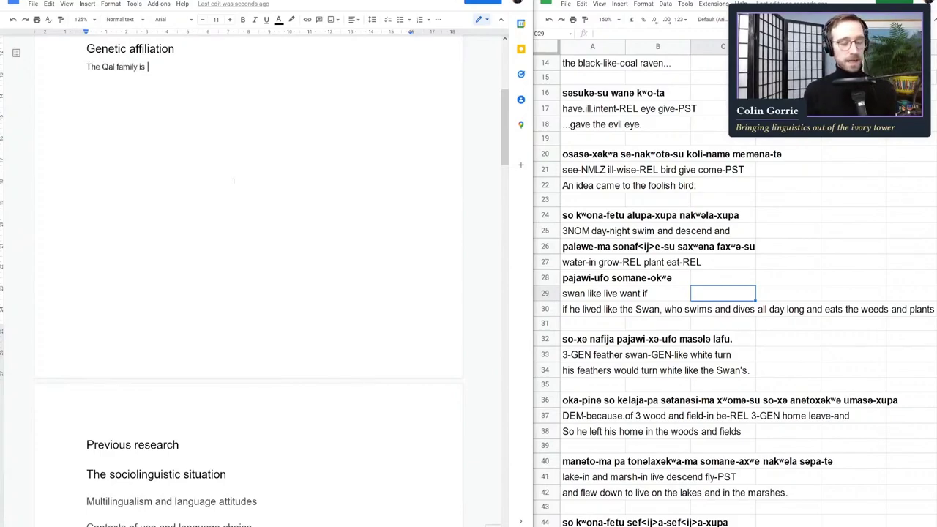
text(relatively diverse, with s)
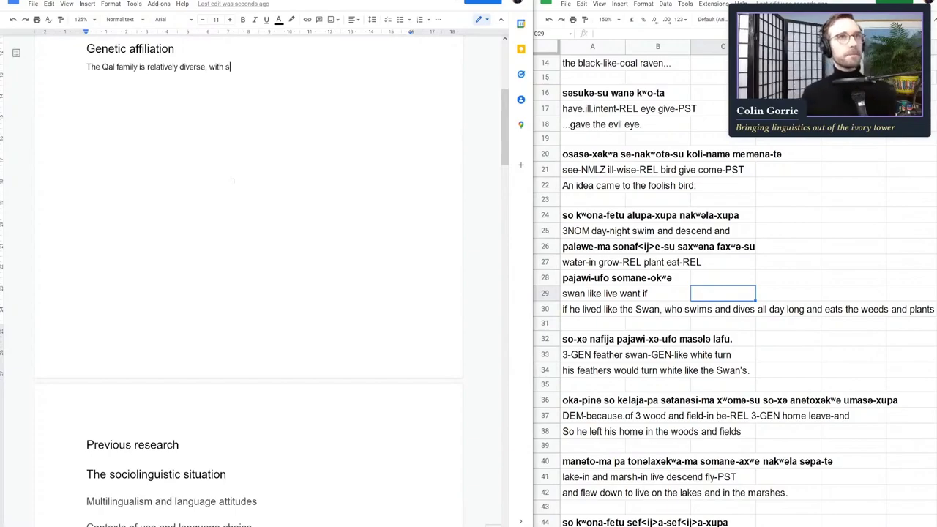
key(BackSpace)
key(BackSpace)
key(BackSpace)
key(BackSpace)
key(BackSpace)
key(BackSpace)
text(containing at least )
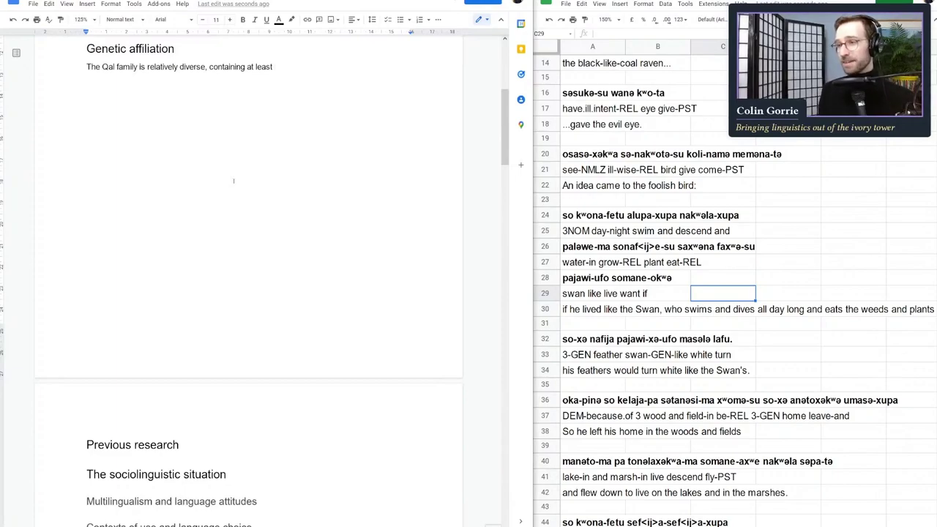
text(four )
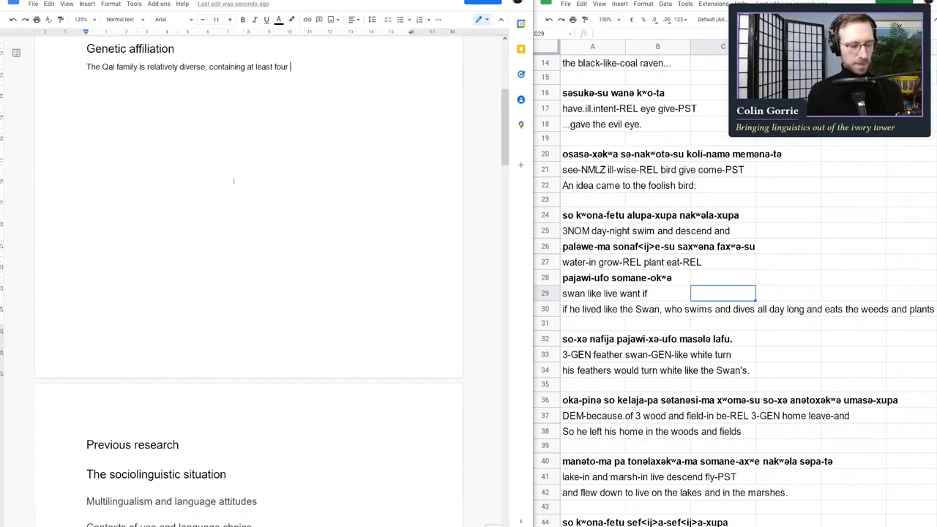
text(widely )
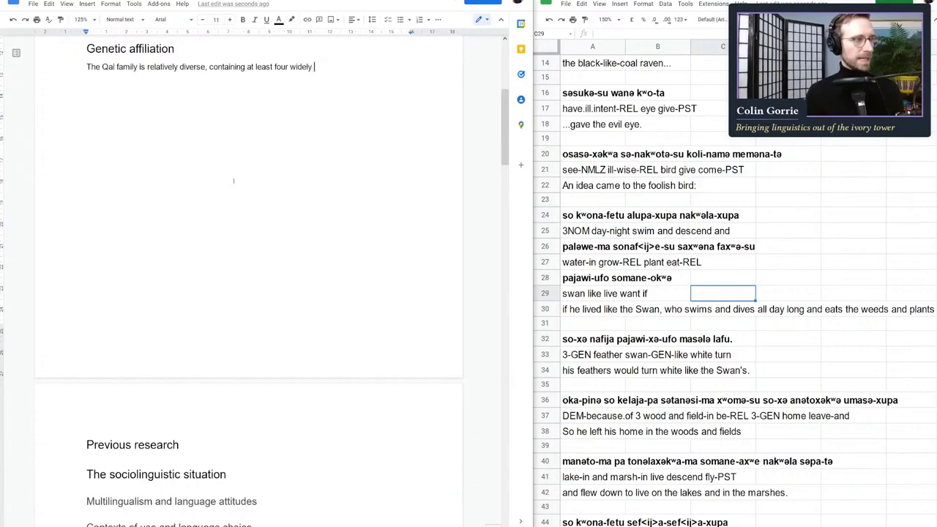
text(spoken languages.)
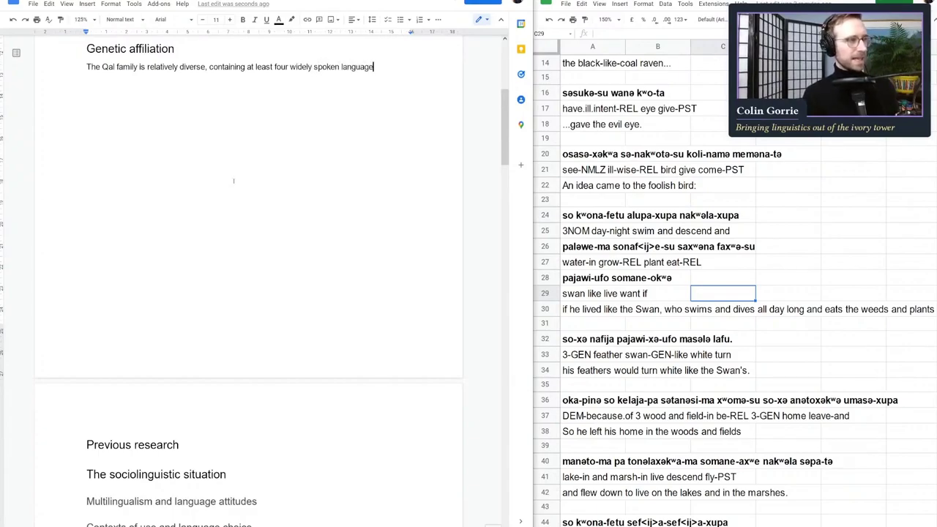
- Replace 'diverse' with 'widespread' in the sentence about the Qal family
double_click(183, 67)
key(BackSpace)
text(widesper)
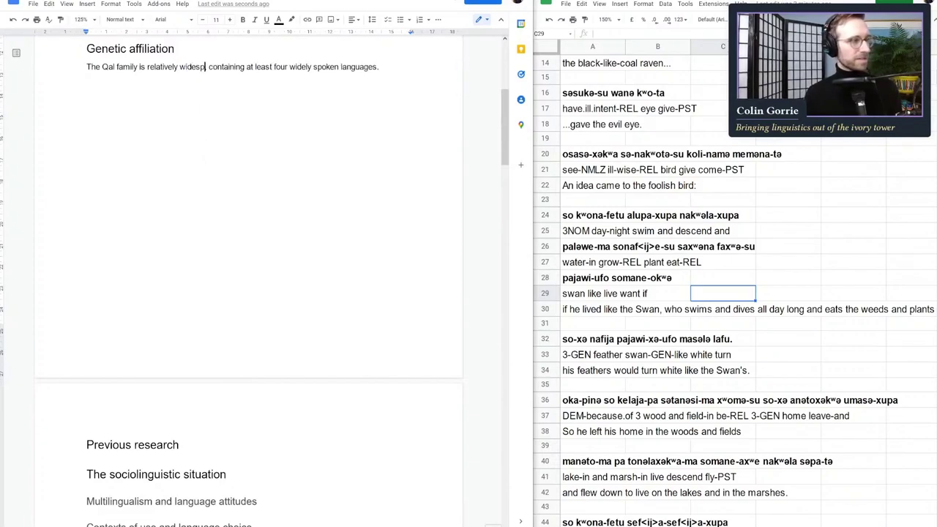
key(BackSpace)
key(BackSpace)
text(read,)
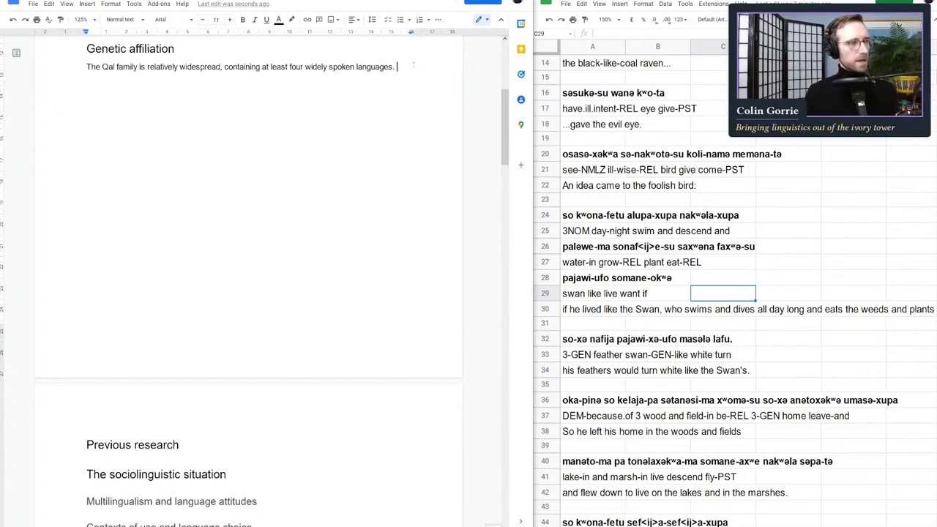
- Add the sentence 'Justamija, which is spoken in the Fragrant Coast region, is the most widely spoken.' to the Genetic affiliation paragraph
text(Th)
key(BackSpace)
key(BackSpace)
text(Justamija )
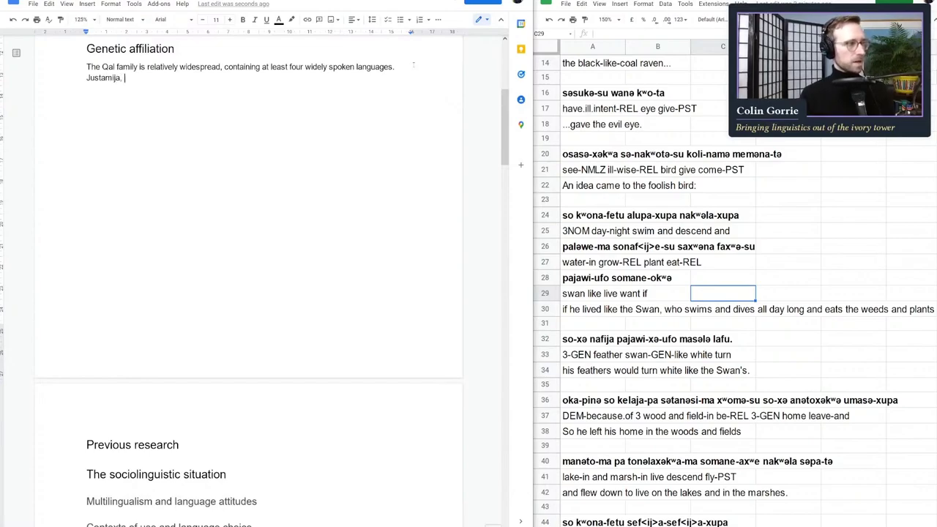
text(which is spoken in)
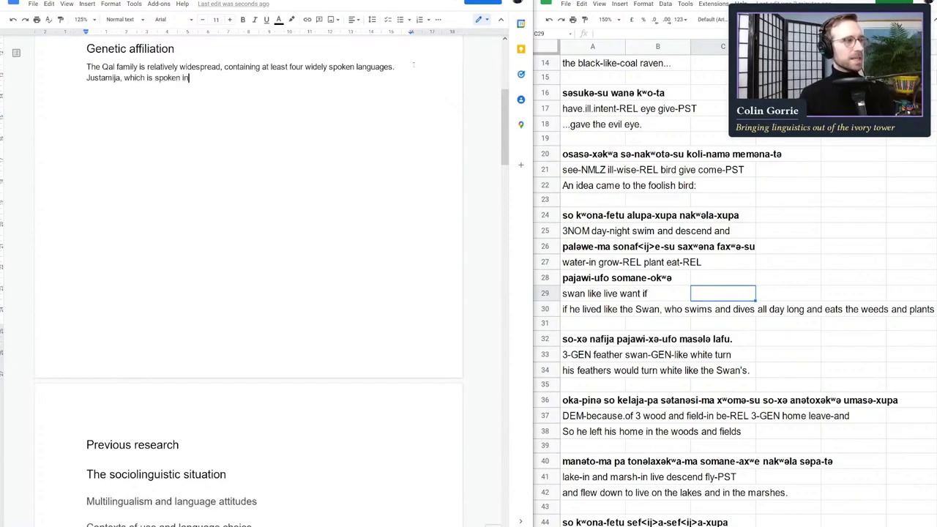
text( the Frag)
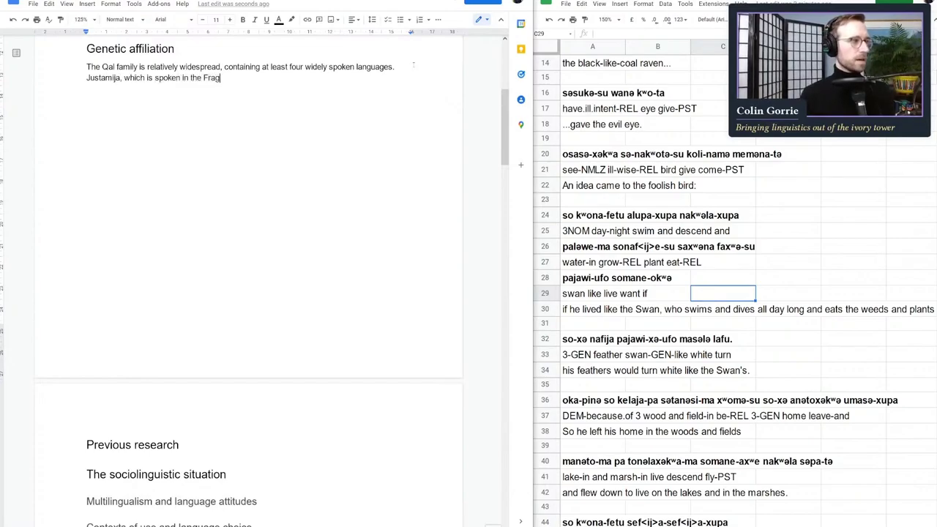
text(rant Coast region.)
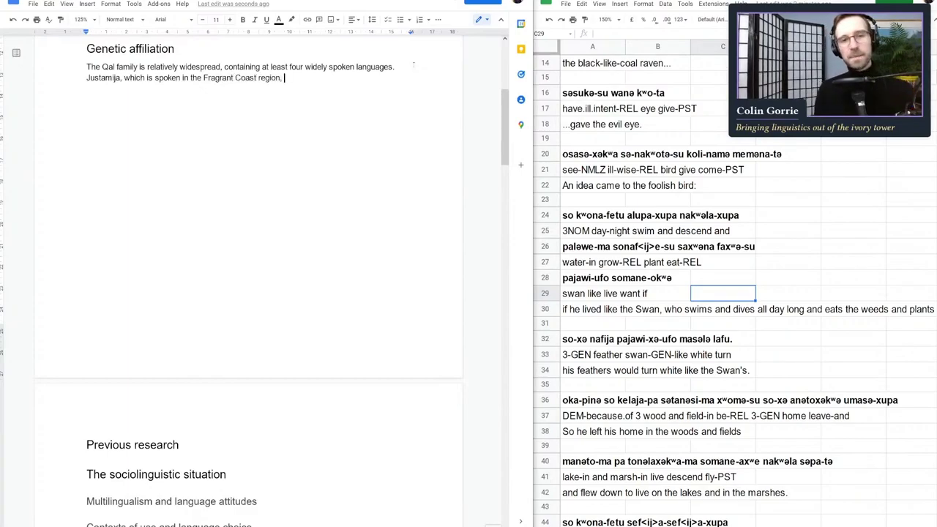
text( is the mode)
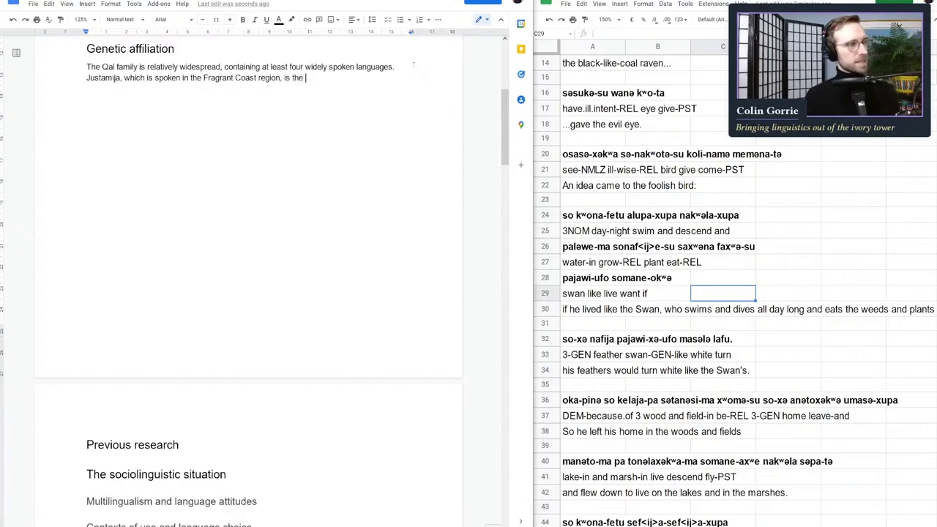
key(BackSpace)
key(BackSpace)
text(st widely spoken.)
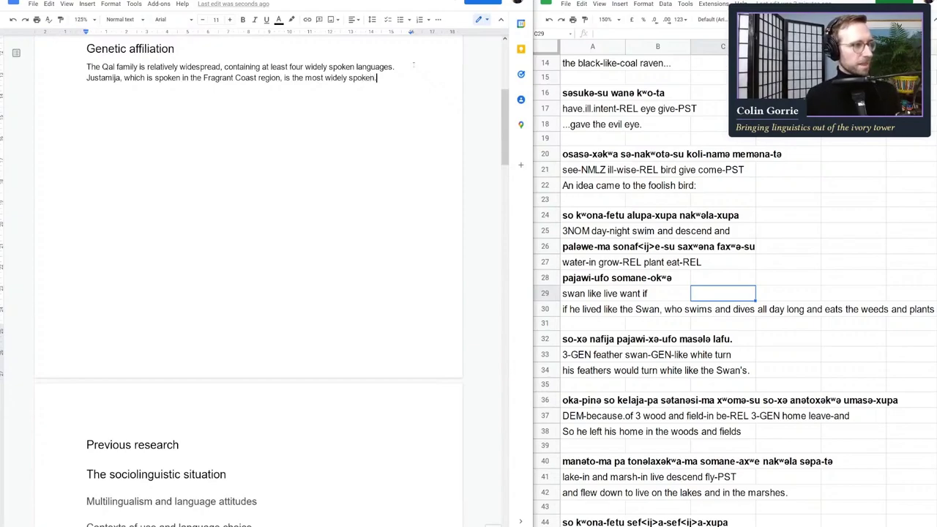
- Extend the Justamija sentence with '; but other Qal languages can be found from XXX to YYY.'
key(BackSpace)
text(; but )
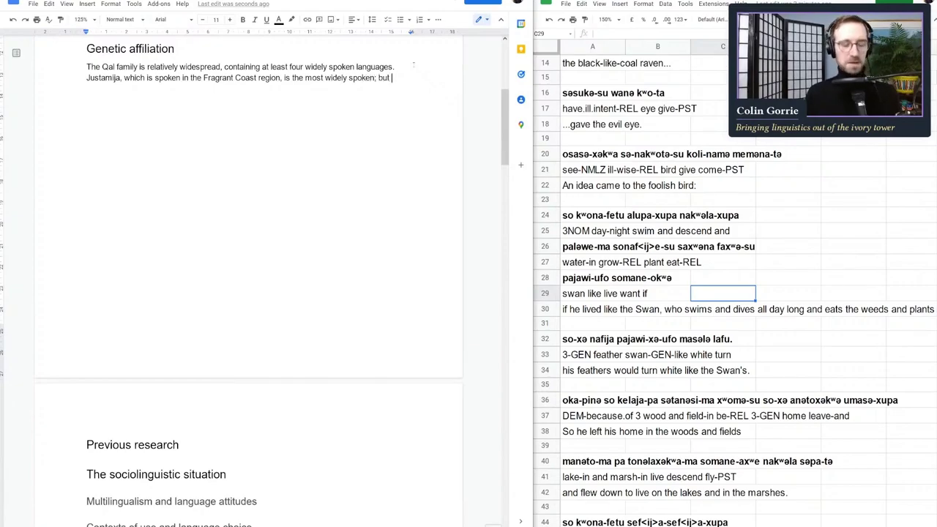
text(other Qal)
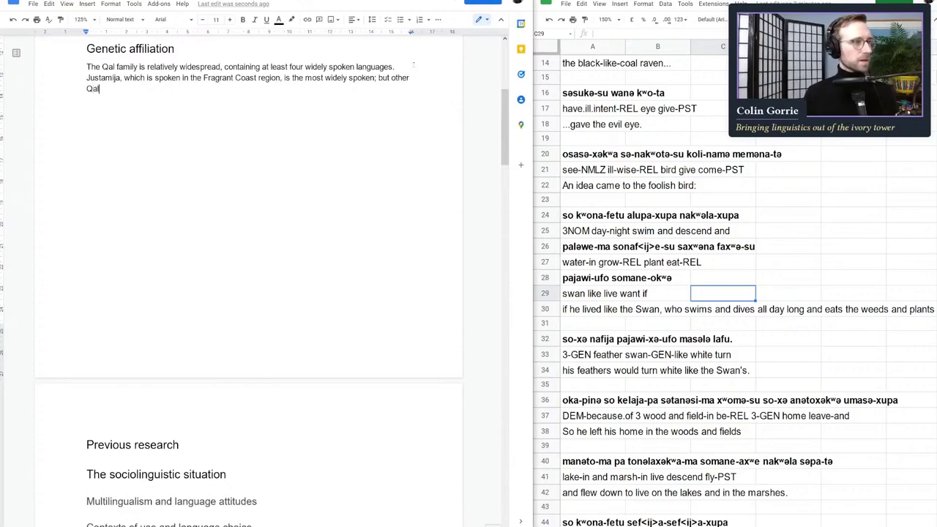
text( languages can be )
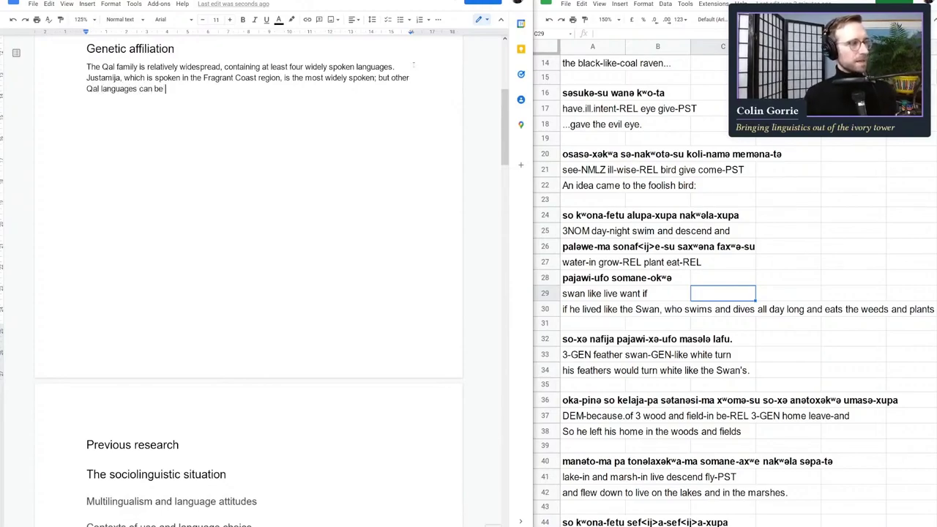
text(found from )
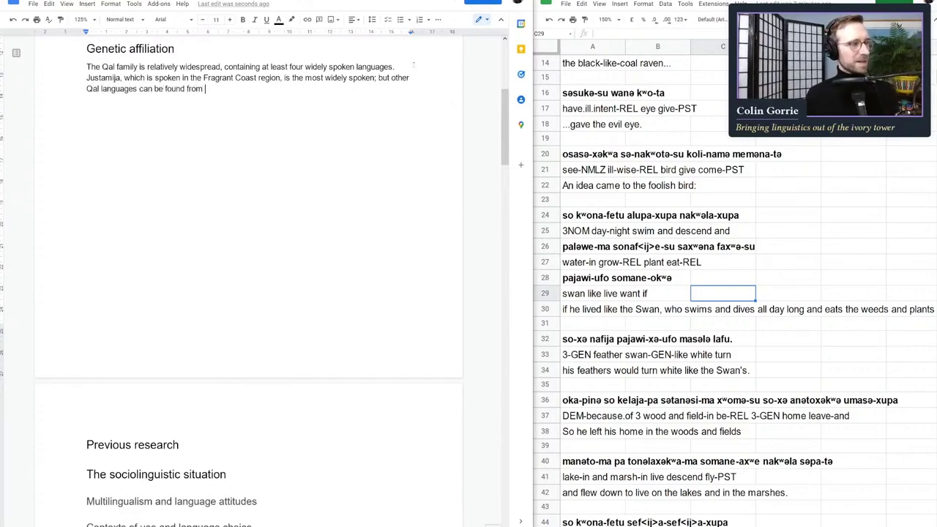
text(XXX to Y)
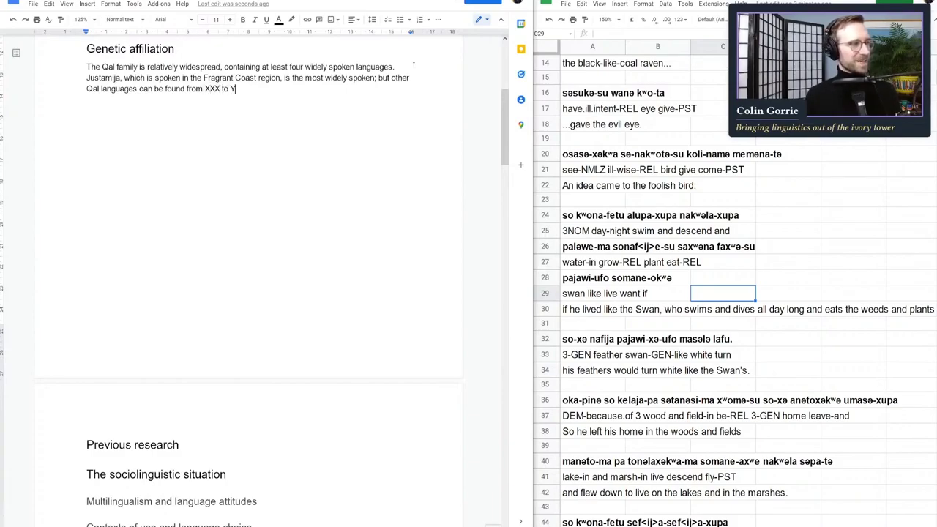
text(YY.)
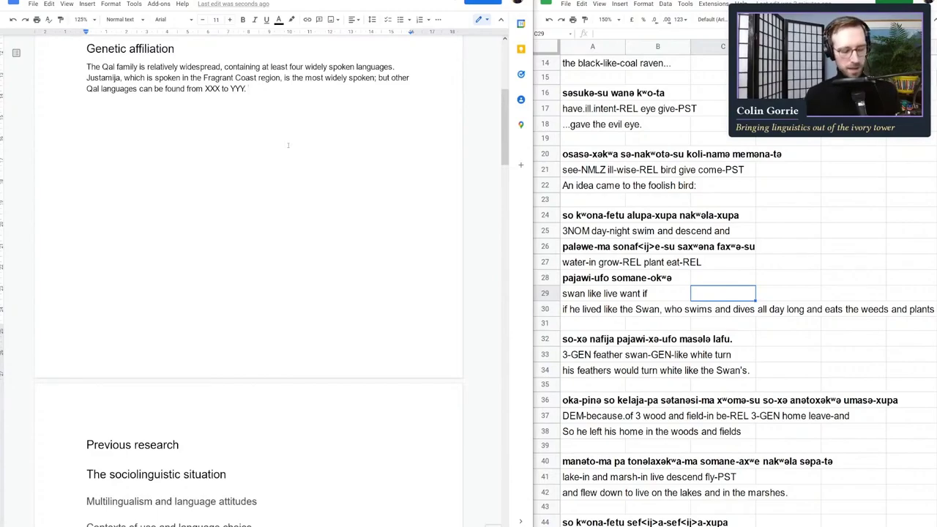
- Begin a new sentence in the same paragraph with 'As for the relationship between the Qal languages and other families,'
text( As for the)
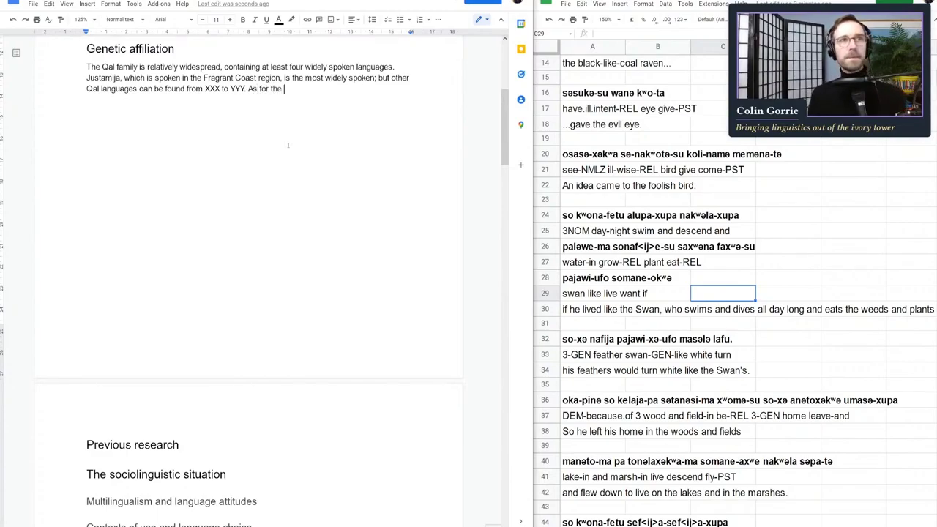
key(BackSpace)
key(BackSpace)
key(BackSpace)
key(BackSpace)
key(BackSpace)
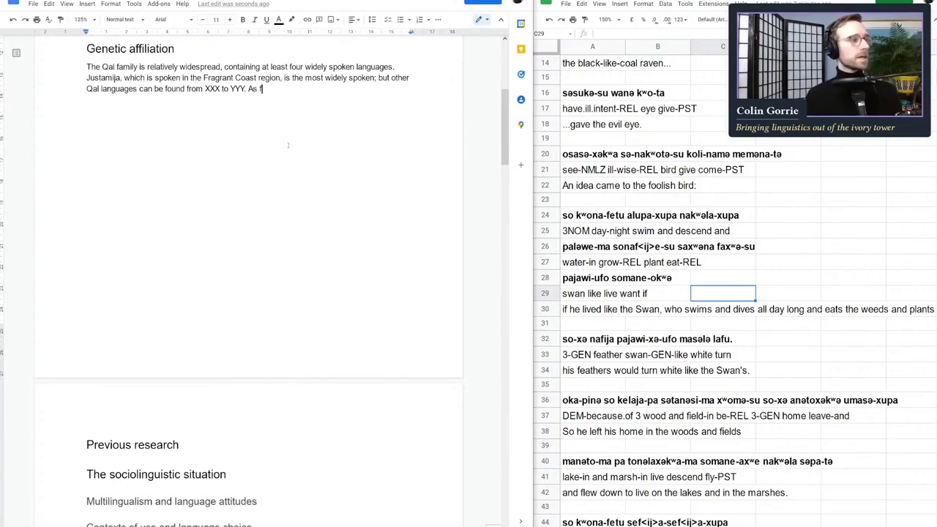
text(r the re)
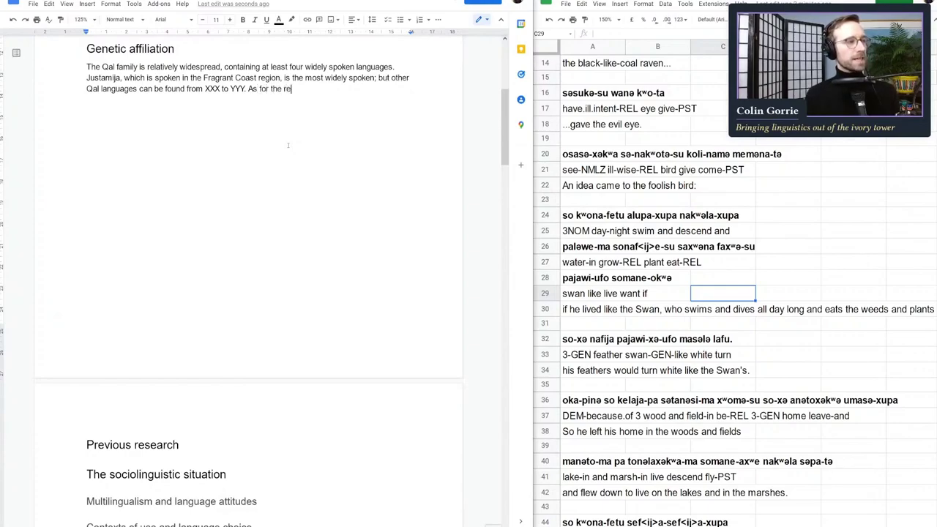
text(lationship bet)
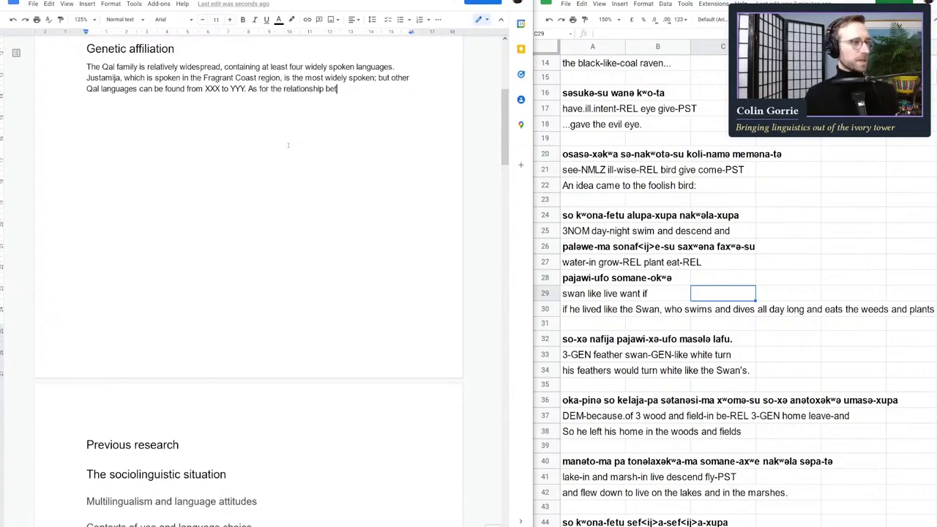
text(ween the Qal la)
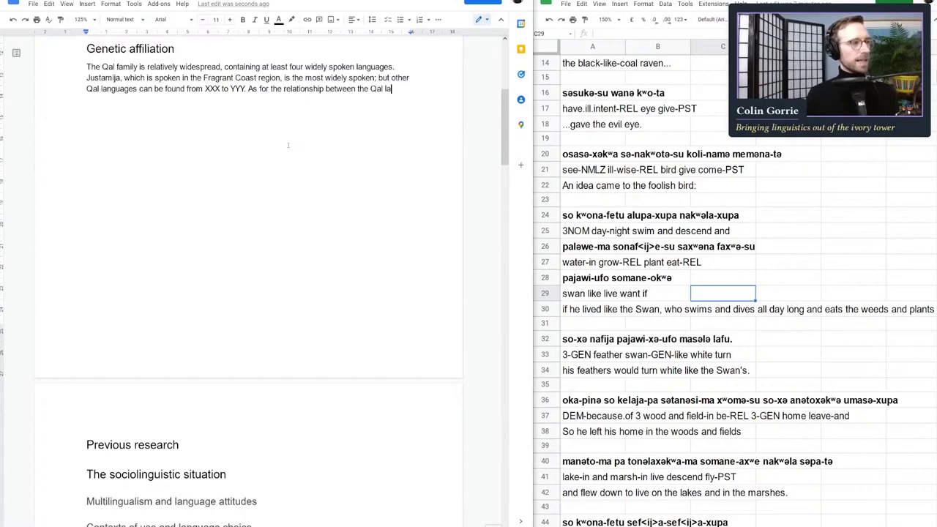
text(nguages and other families, make)
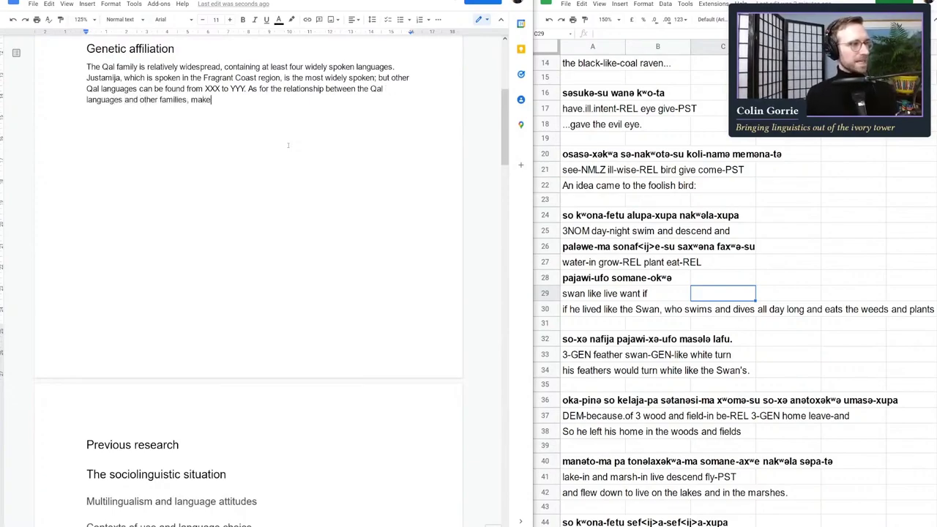
- Complete the sentence about other families with 'many proposals have been advanced but none has yet been proven.'
key(BackSpace)
key(BackSpace)
text(ny proposal hav)
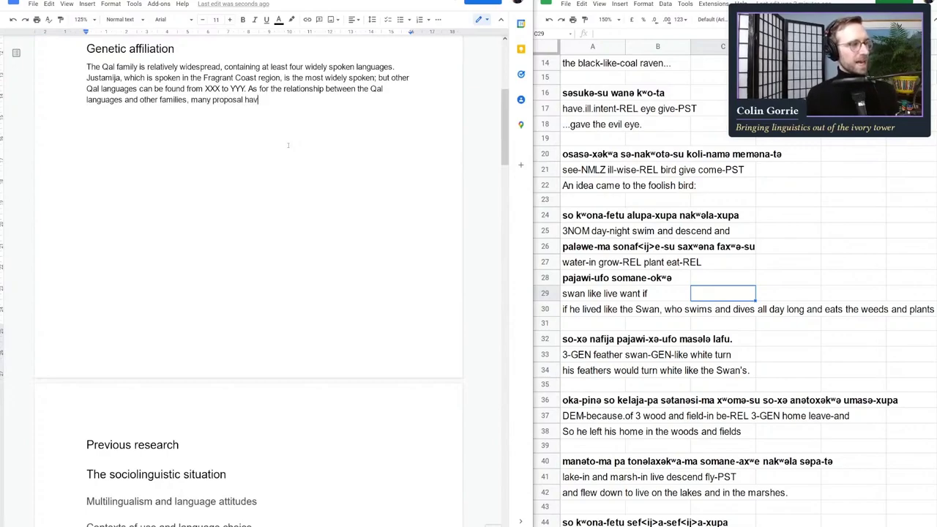
text(es)
key(Left)
key(Left)
text(s)
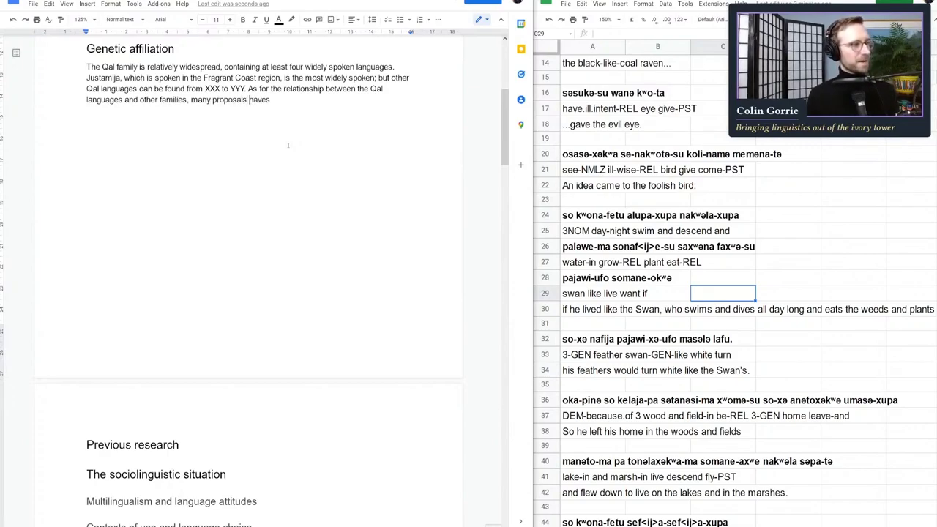
key(BackSpace)
text(been )
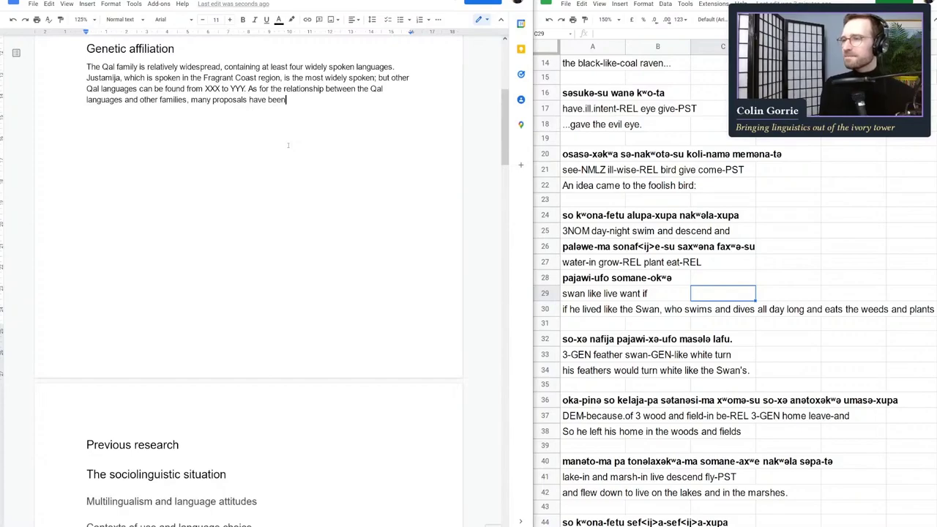
text(advance)
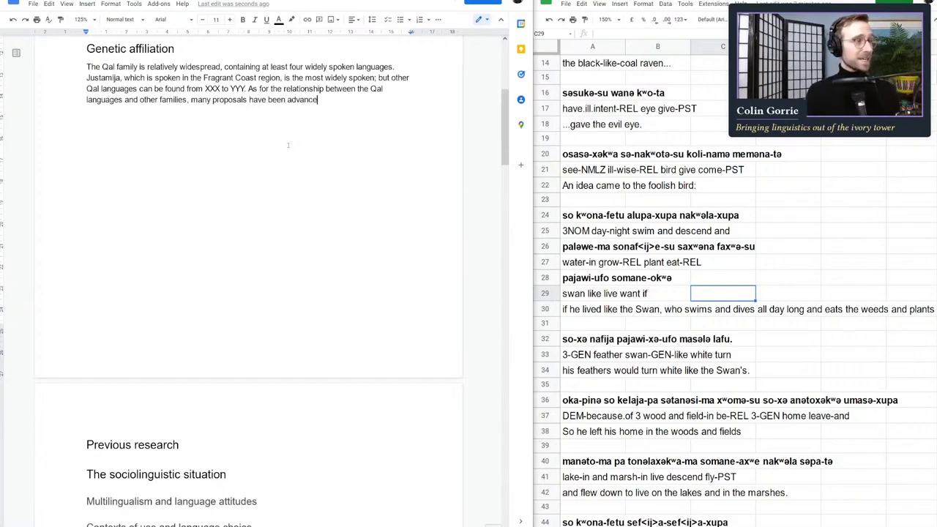
text(d but none has yet been proved)
key(BackSpace)
key(BackSpace)
key(BackSpace)
key(BackSpace)
text(oven.)
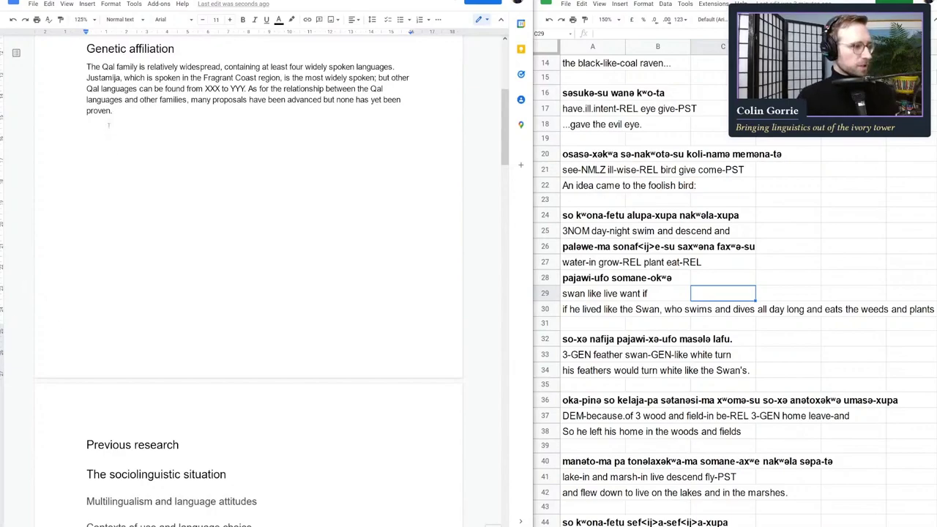
- Move the text from 'The Qal family is' through 'XXX to YYY.' to a new body line under the Demography heading
scroll(196, 159, up, 5)
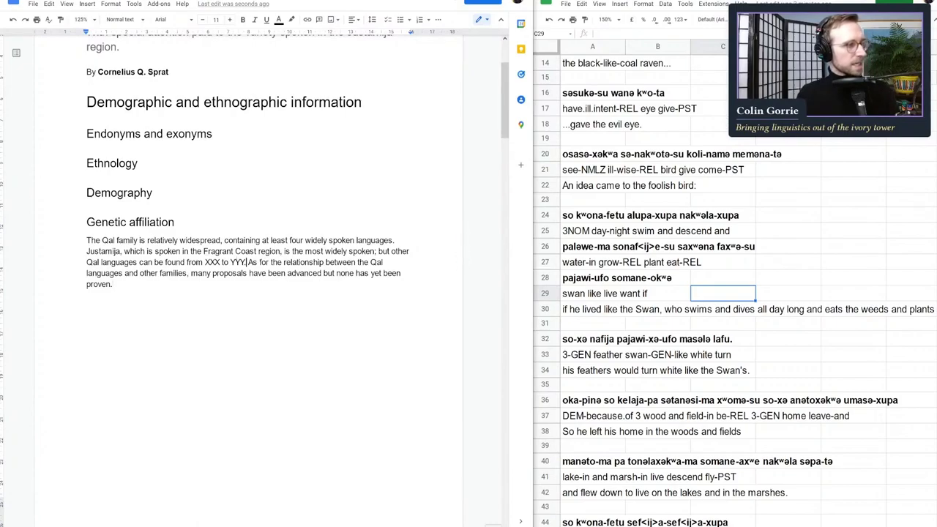
drag(247, 262, 86, 242)
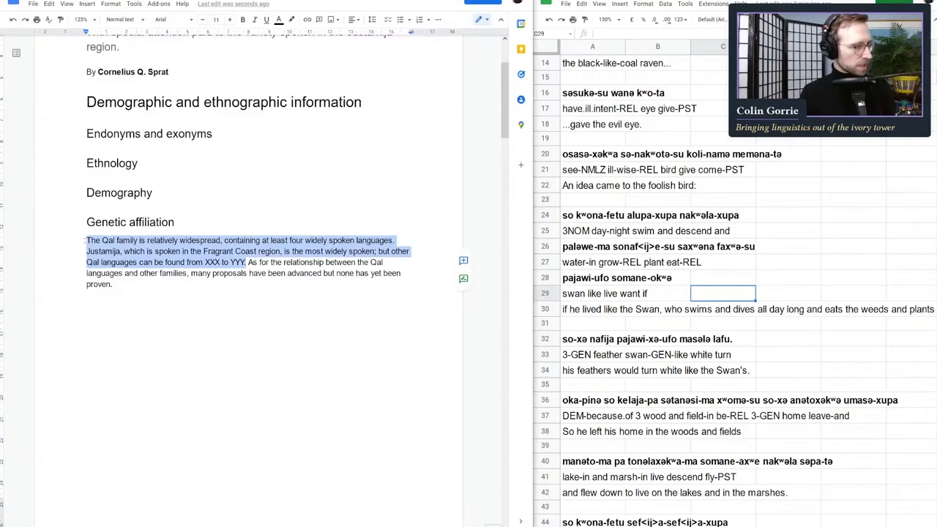
key(ctrl+x)
key(Up)
key(Return)
key(Up)
key(ctrl+v)
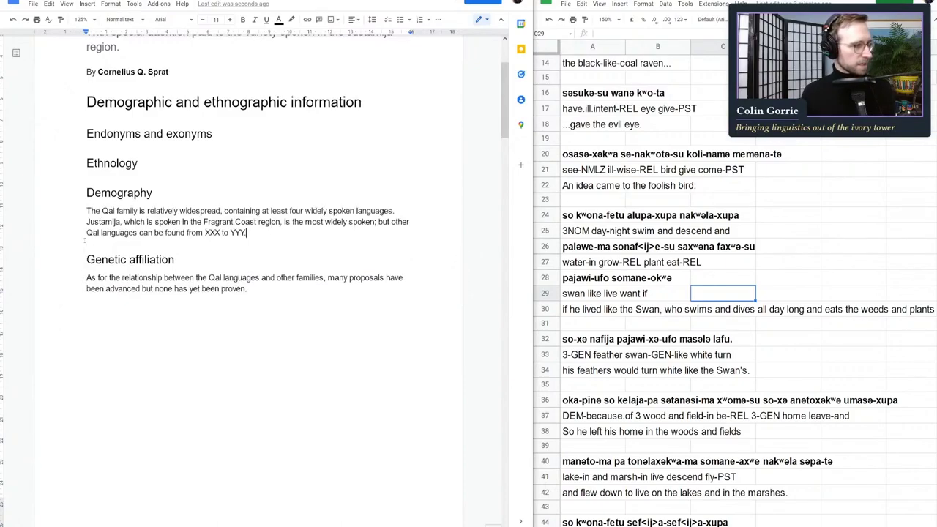
click(247, 288)
scroll(228, 319, up, 4)
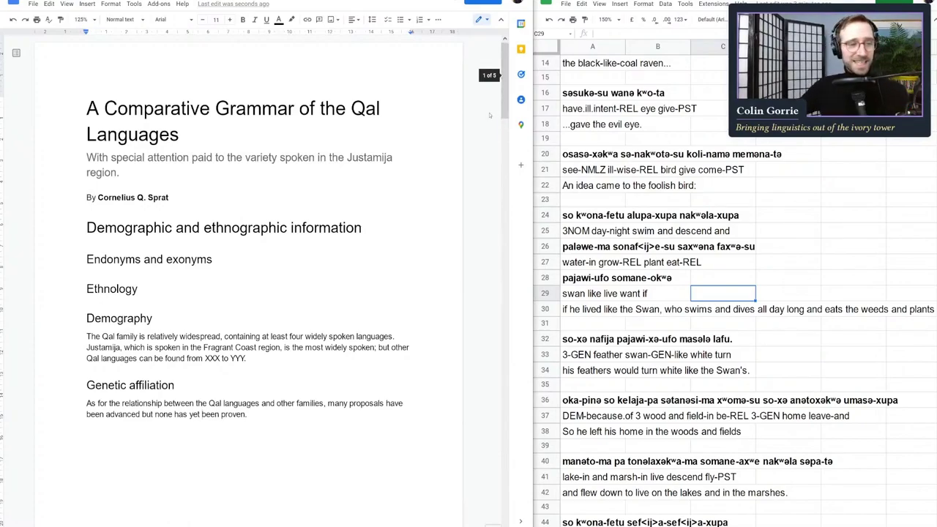
click(395, 158)
click(398, 199)
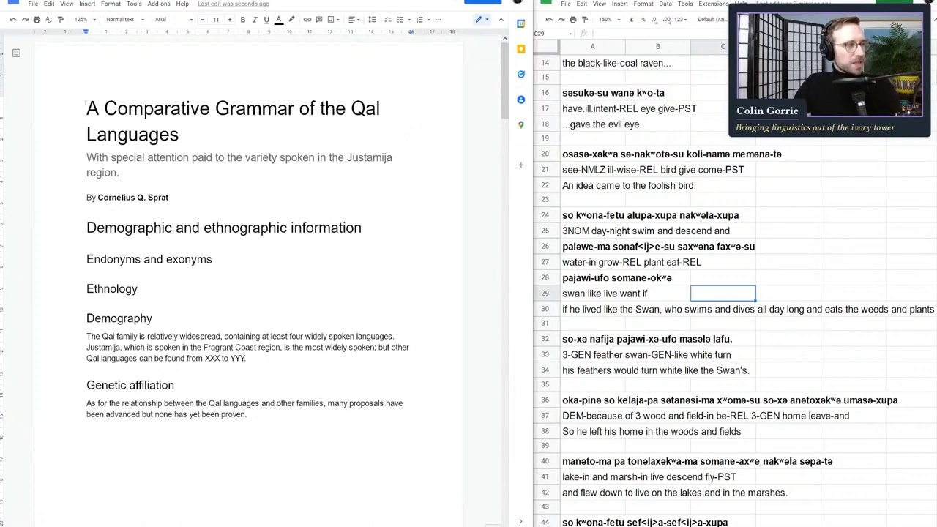
drag(86, 103, 254, 167)
click(254, 167)
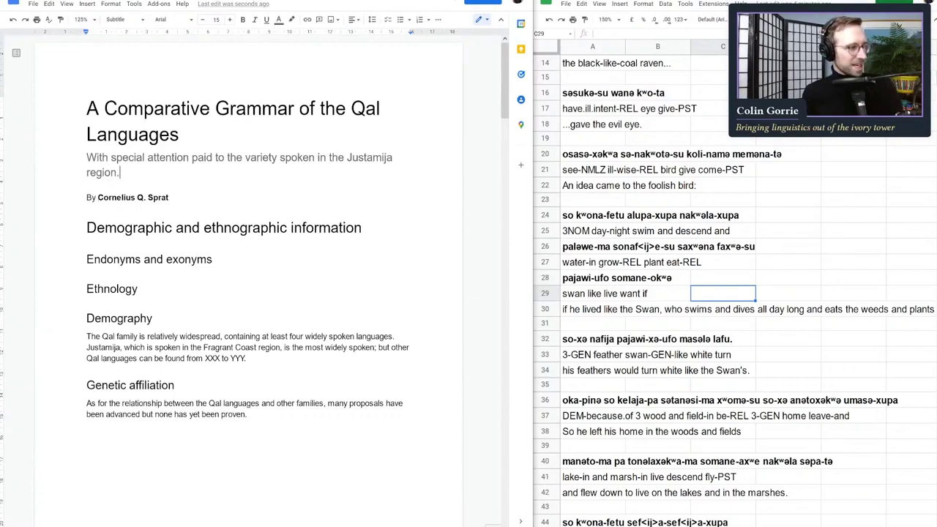
click(124, 228)
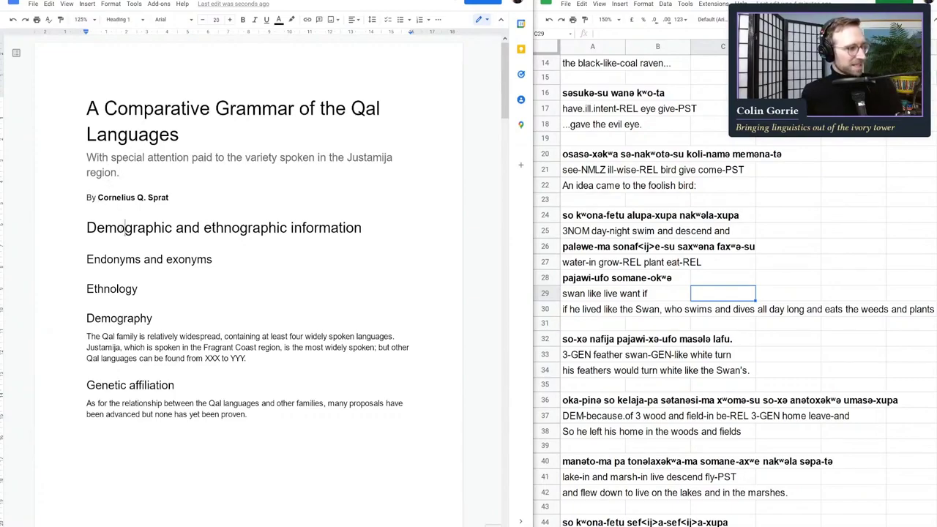